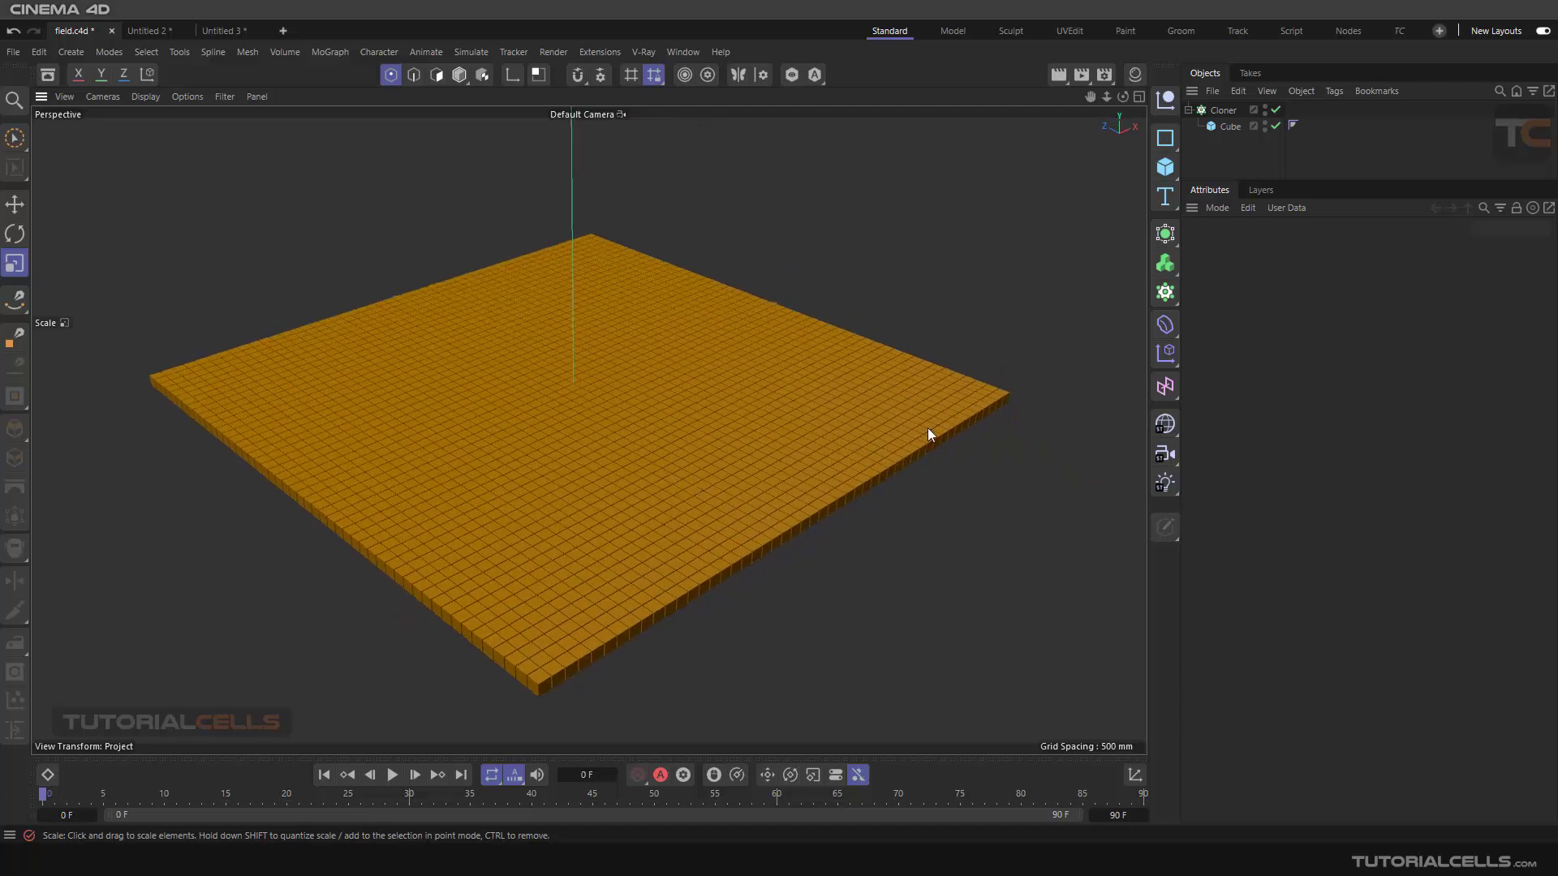
Add a Plain effector to the selected Cloner
left_click(1219, 112)
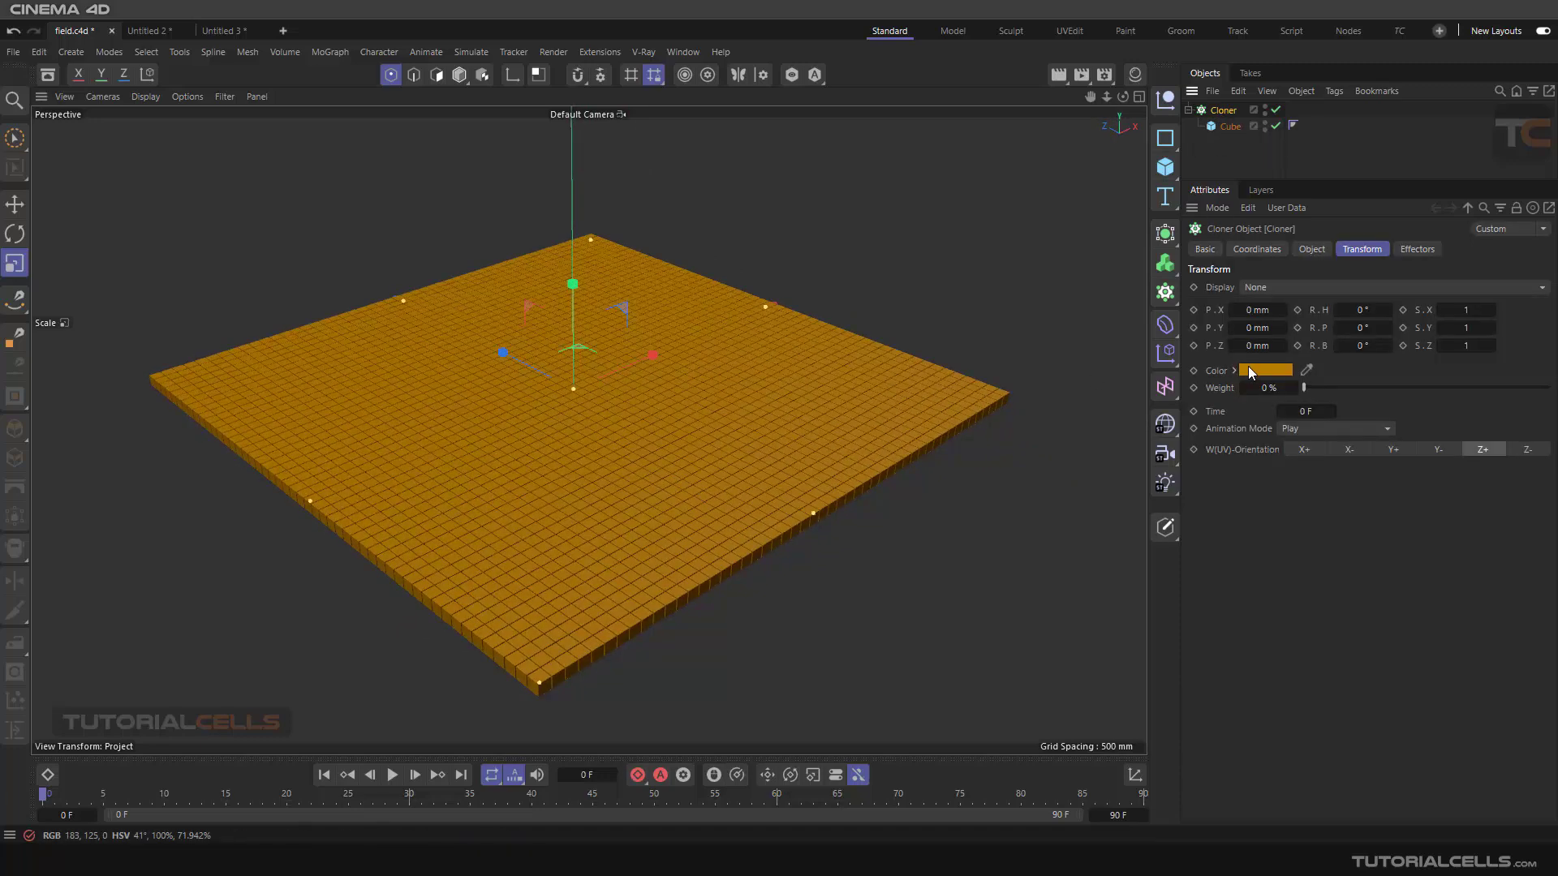
mouse_move(1250, 371)
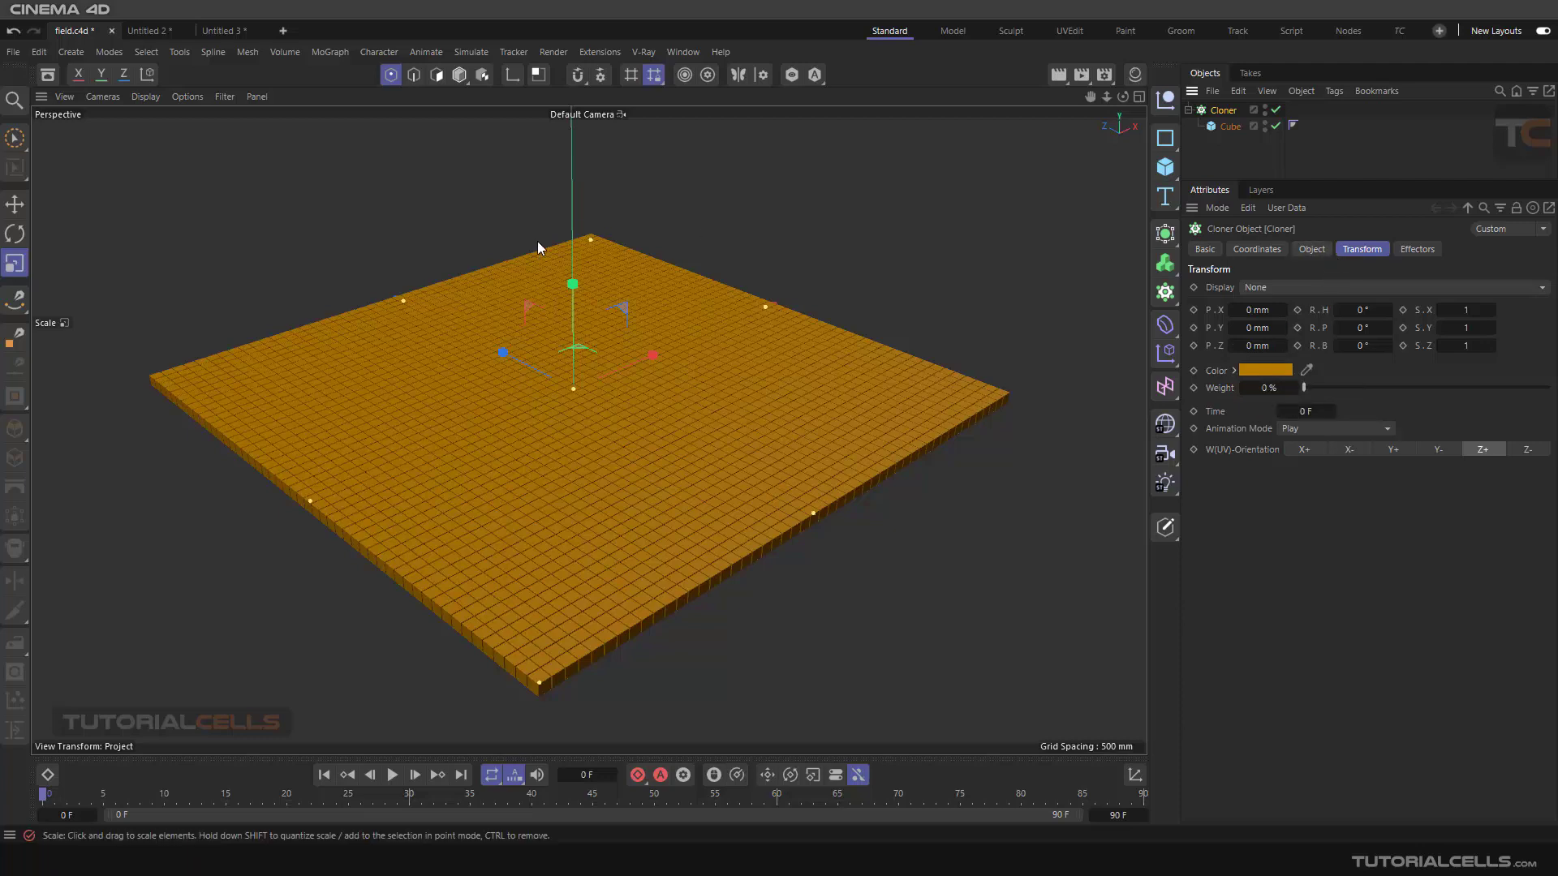
left_click(336, 52)
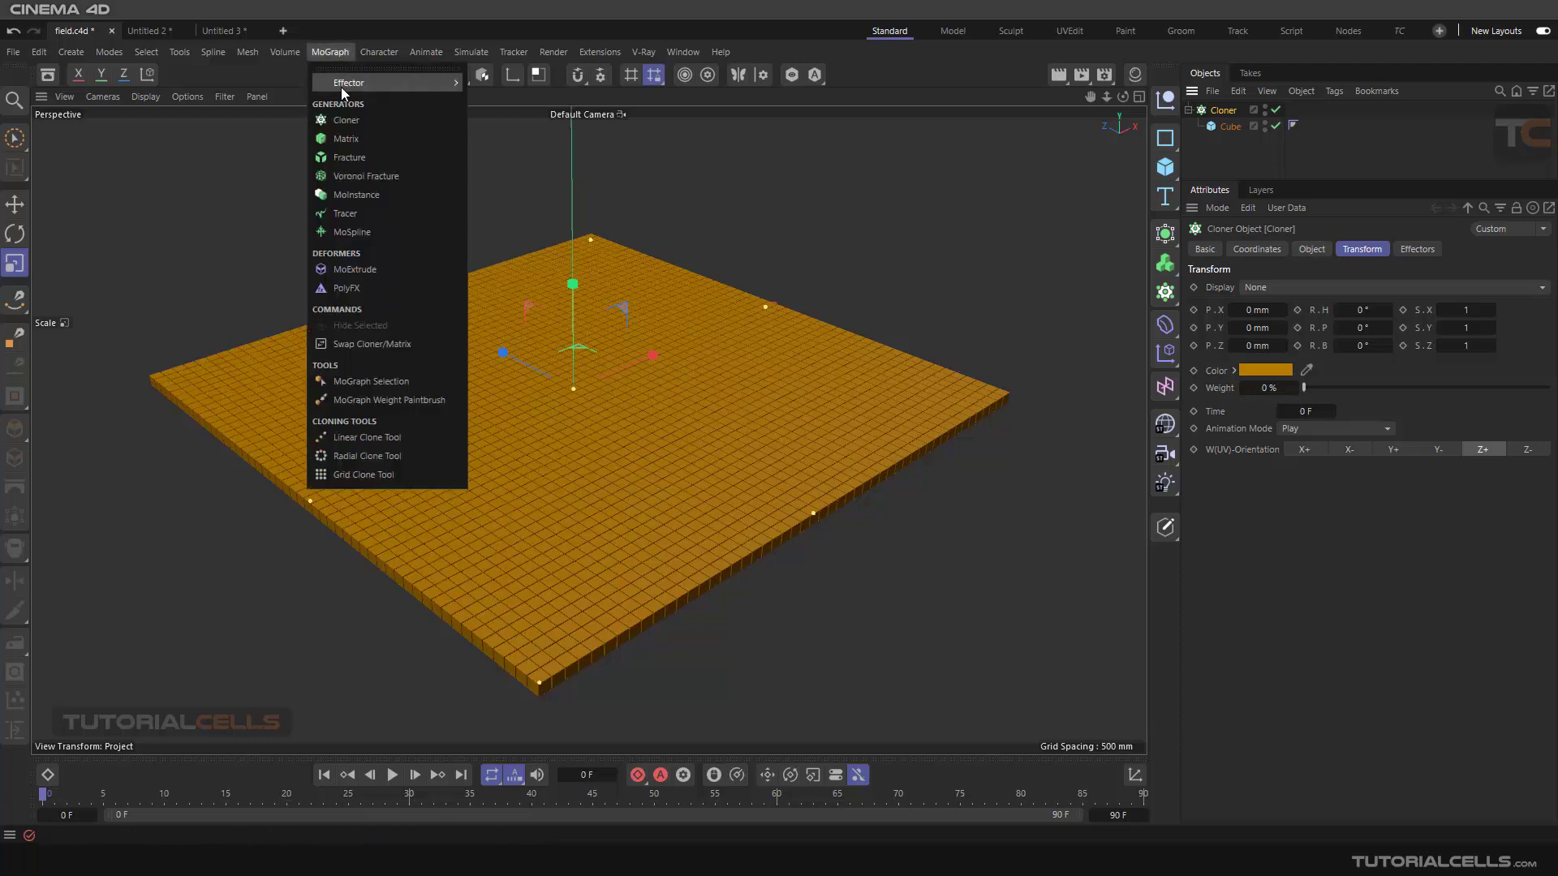
mouse_move(346, 91)
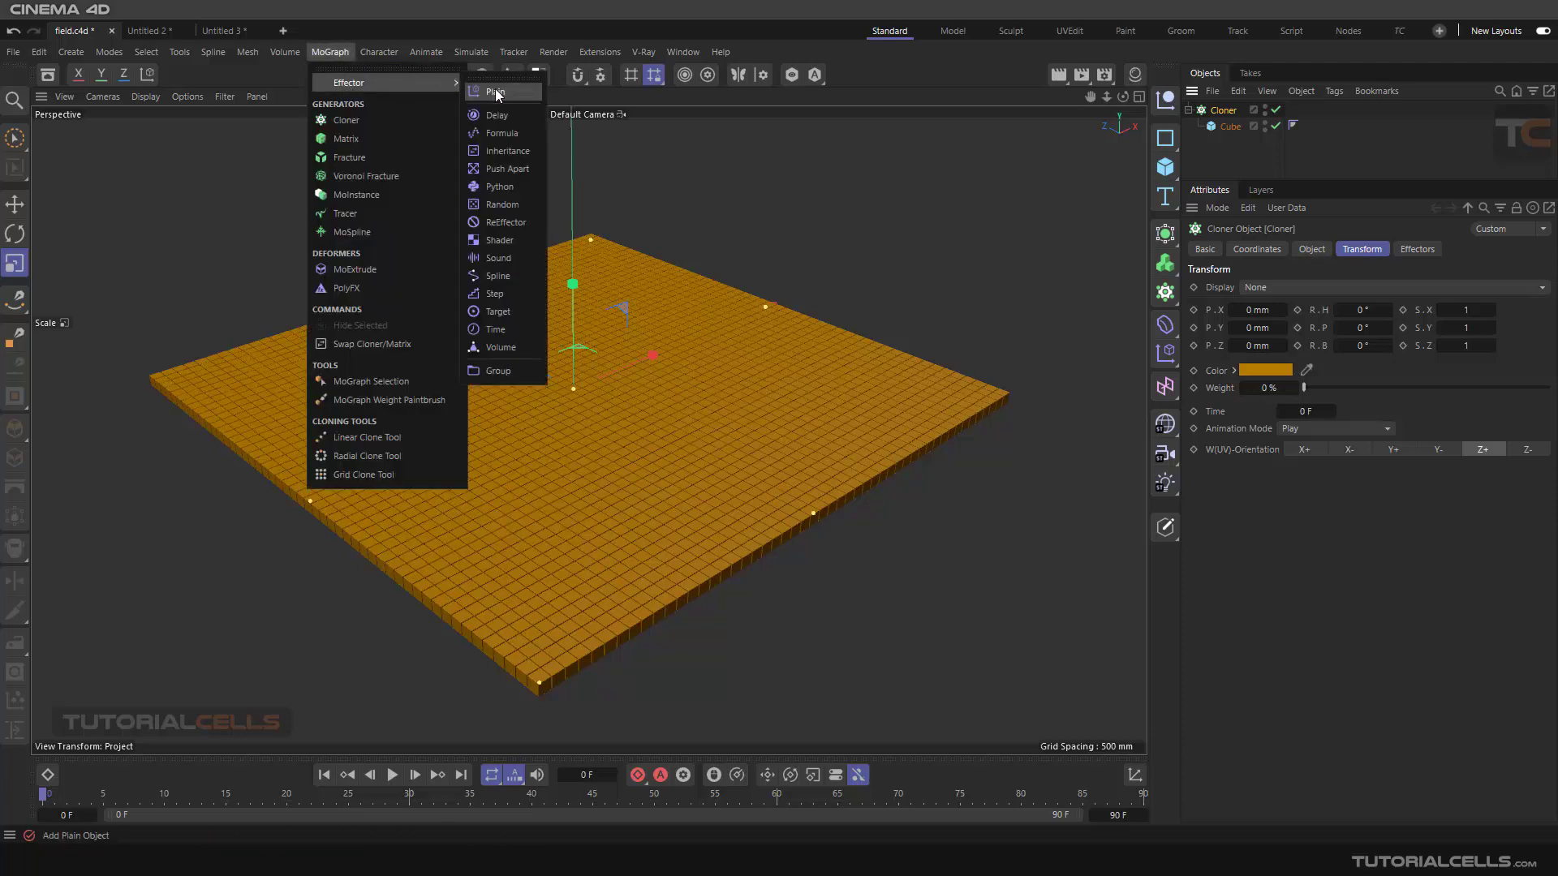
left_click(497, 93)
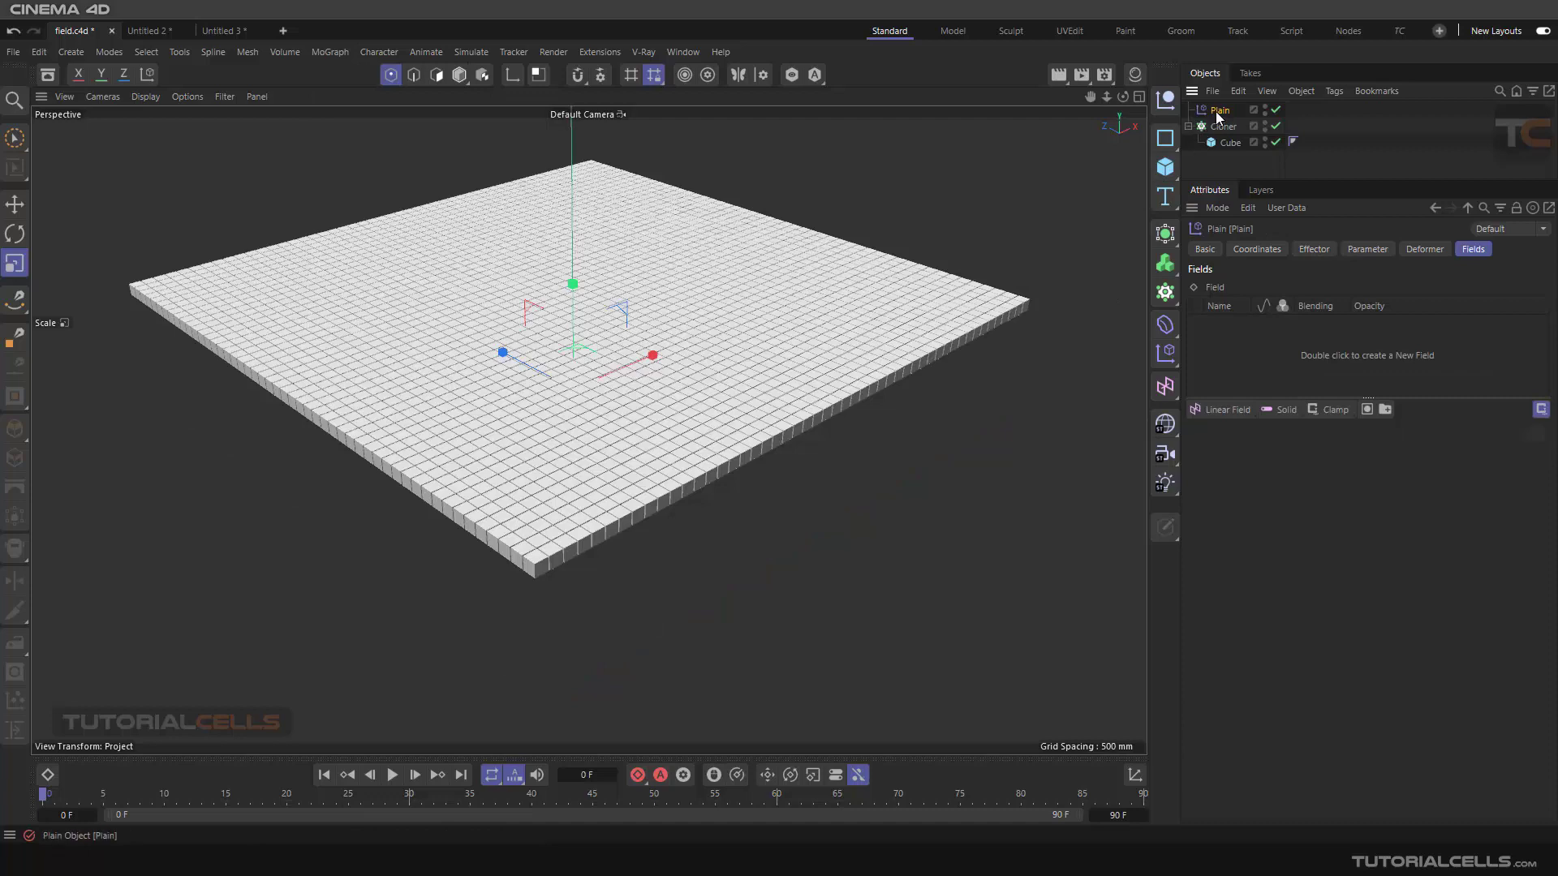
Add a Linear Field to the Plain effector's Fields list
left_click(1348, 253)
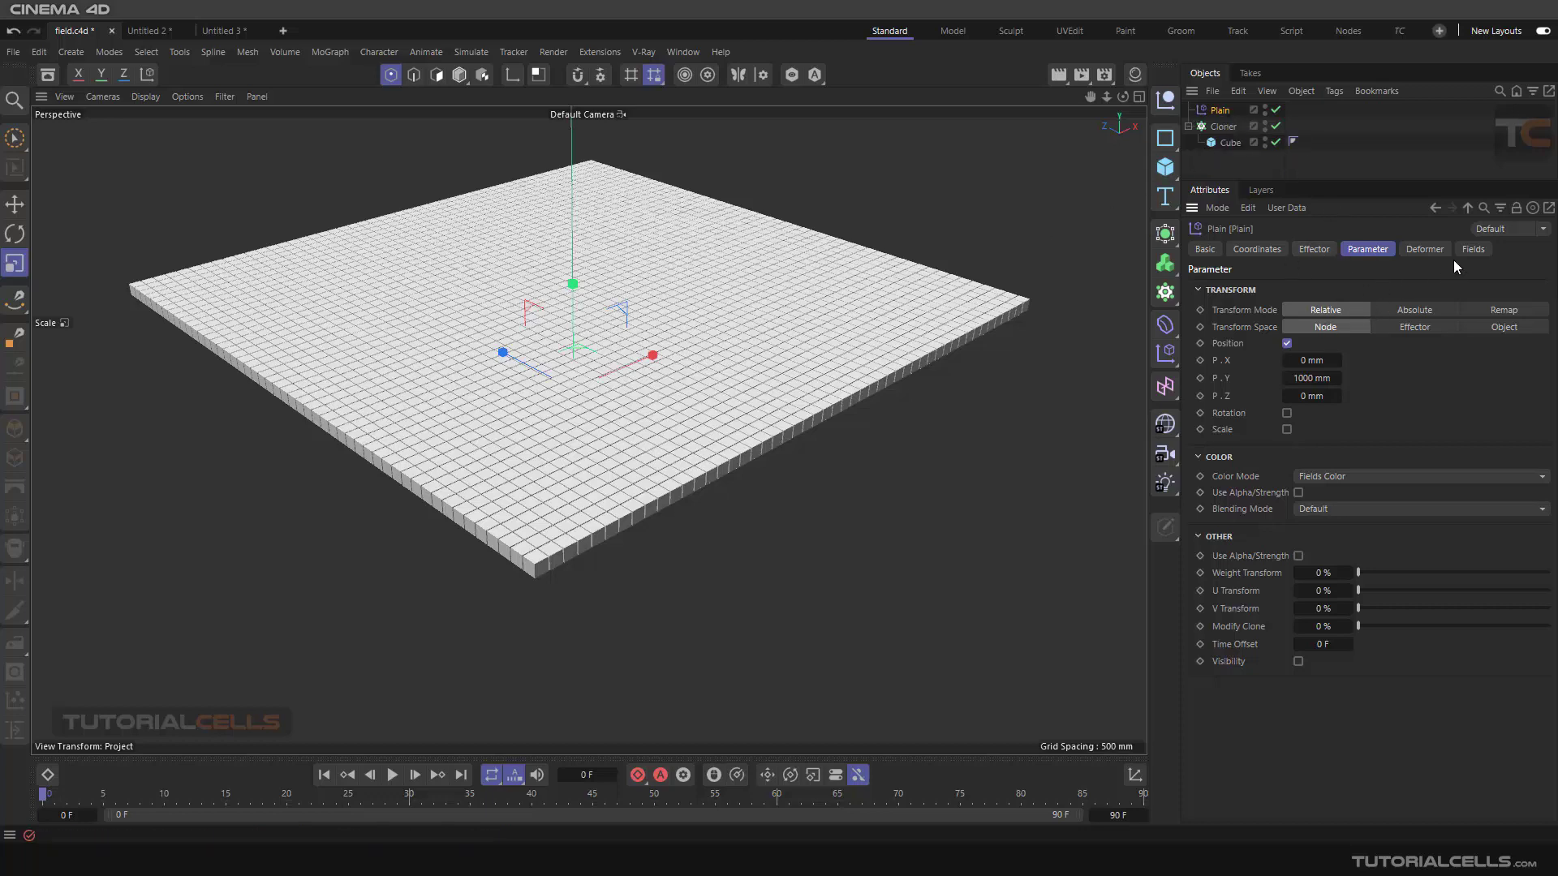
left_click(1473, 251)
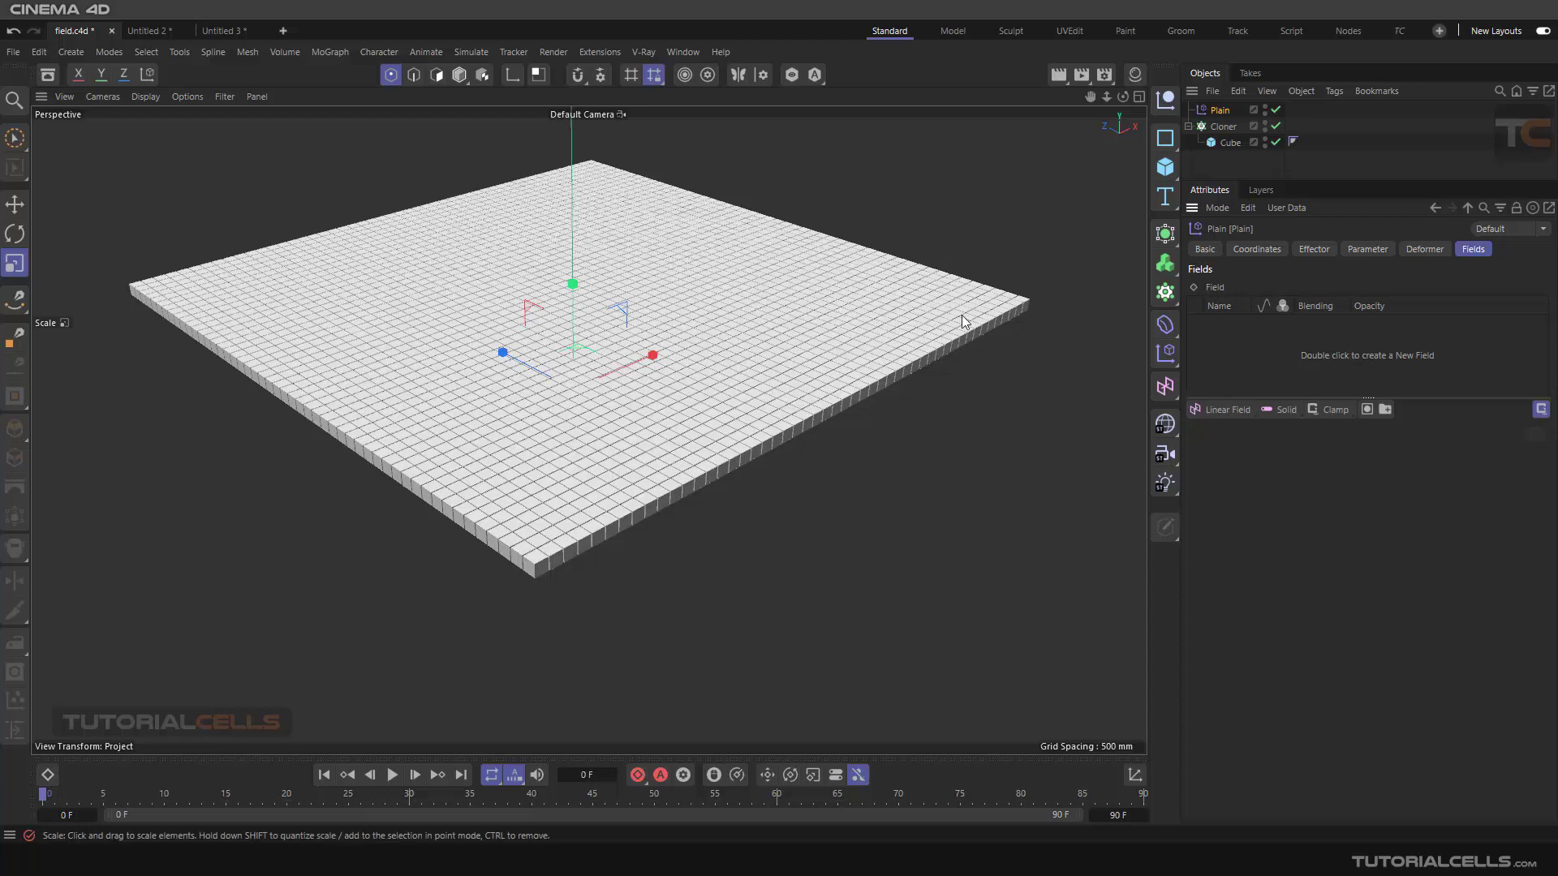
left_click(1224, 408)
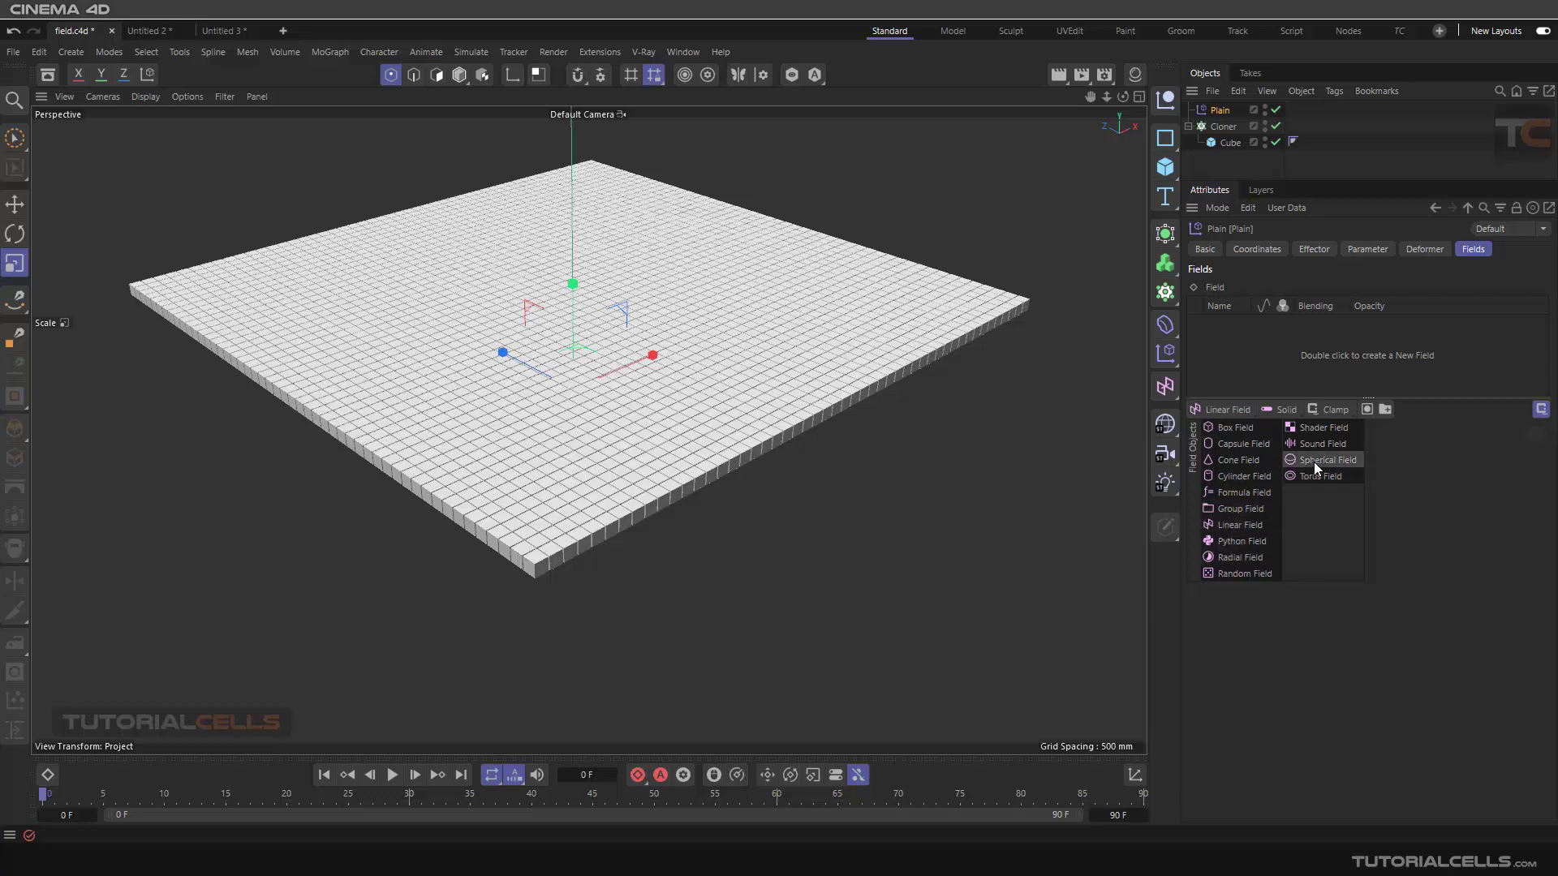
left_click(1234, 526)
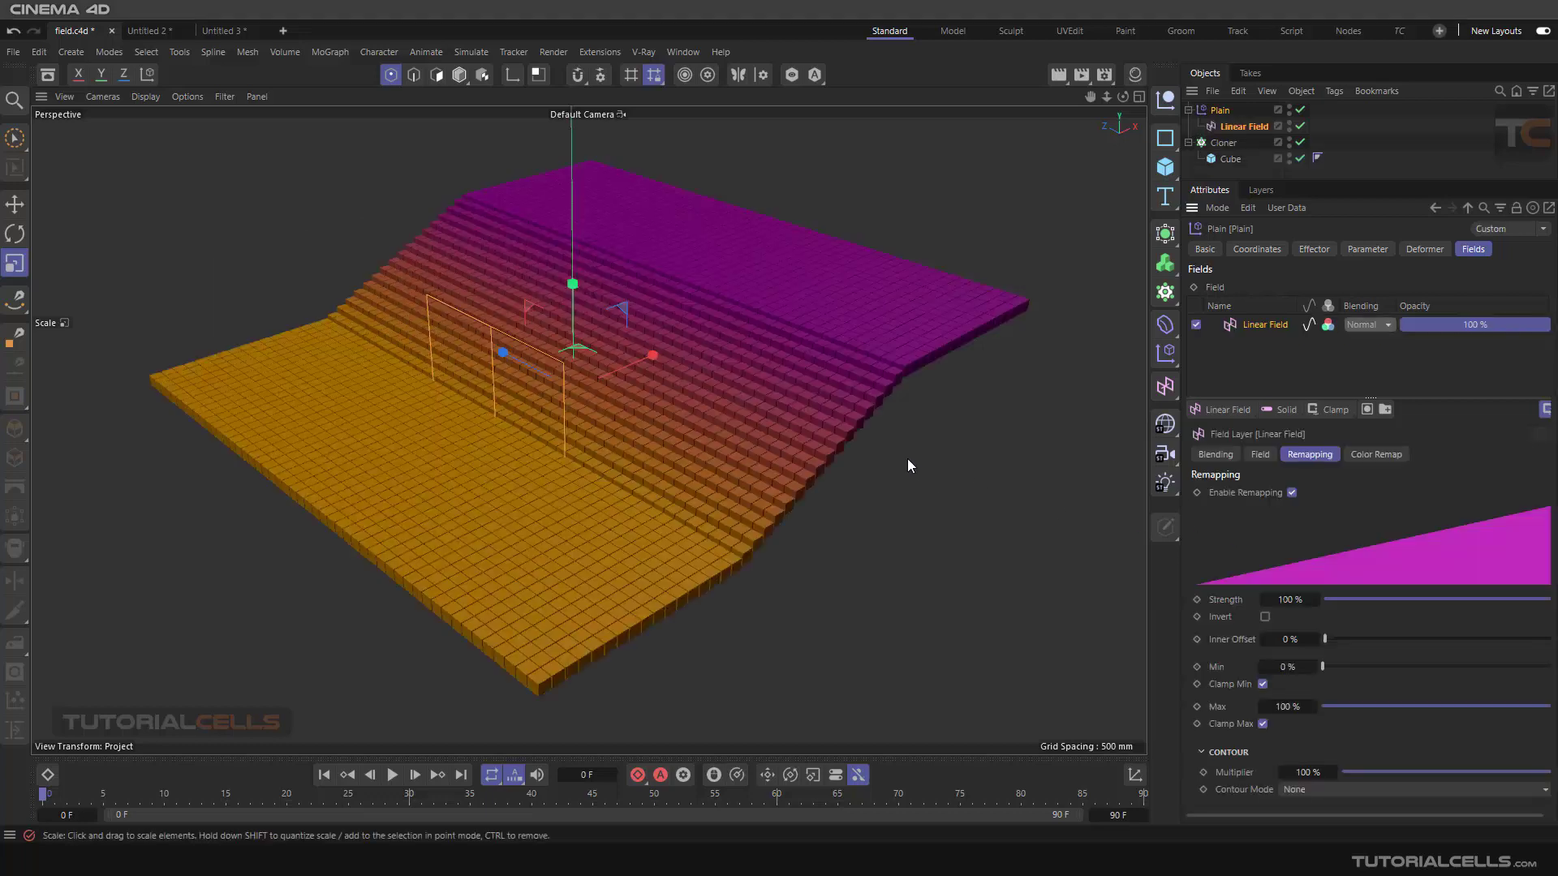
Examine the stepped clones from the side and review the effectors assigned to the Cloner
left_click_drag(907, 459, 704, 425, "alt")
left_click(15, 205)
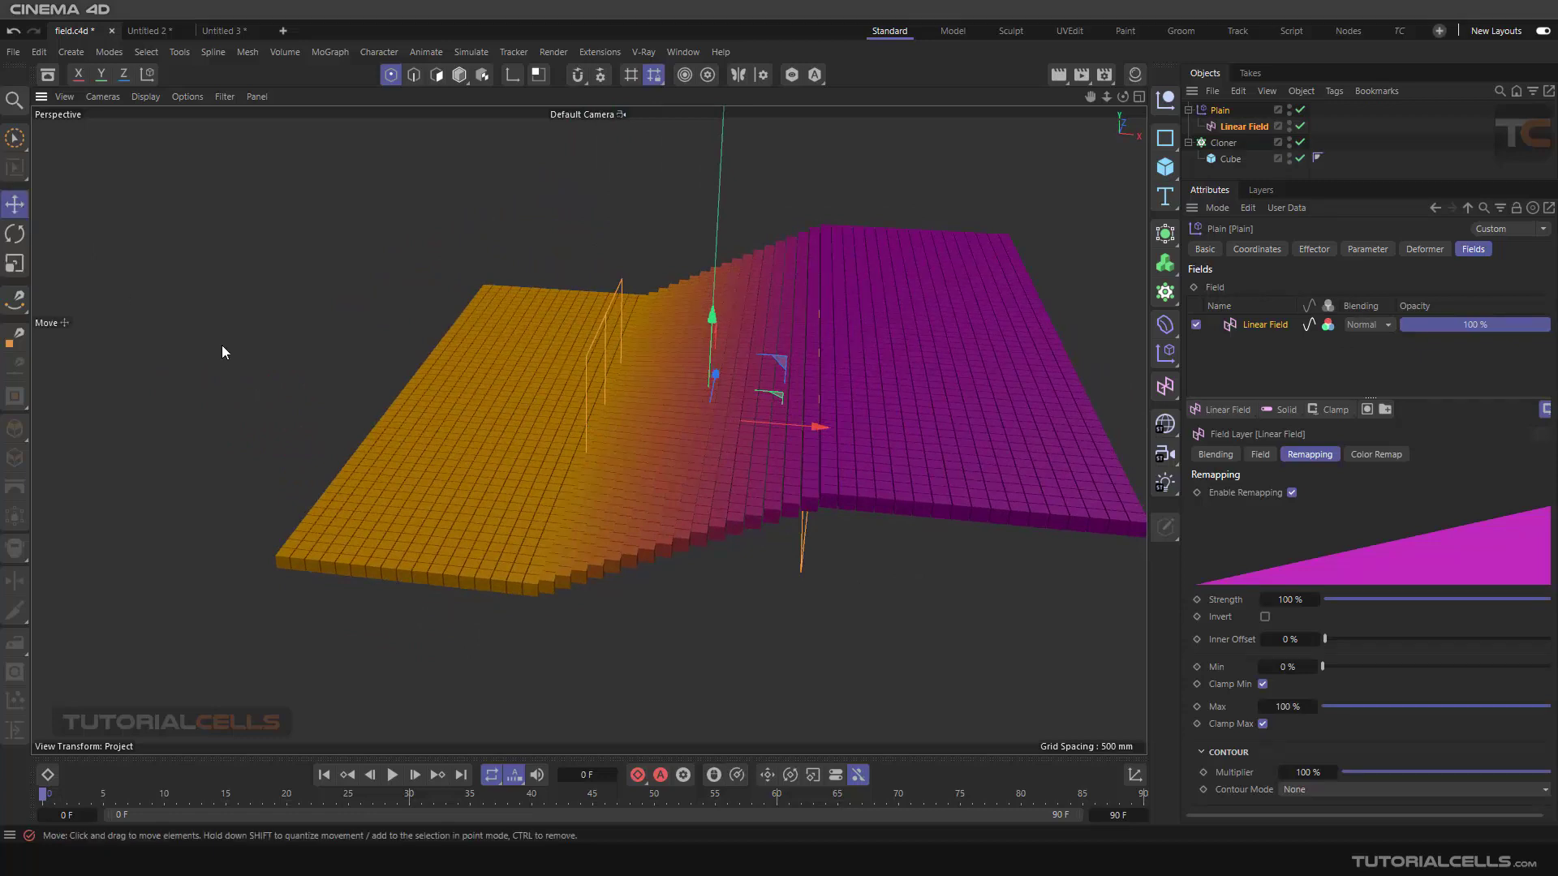
left_click_drag(552, 479, 571, 384, "alt")
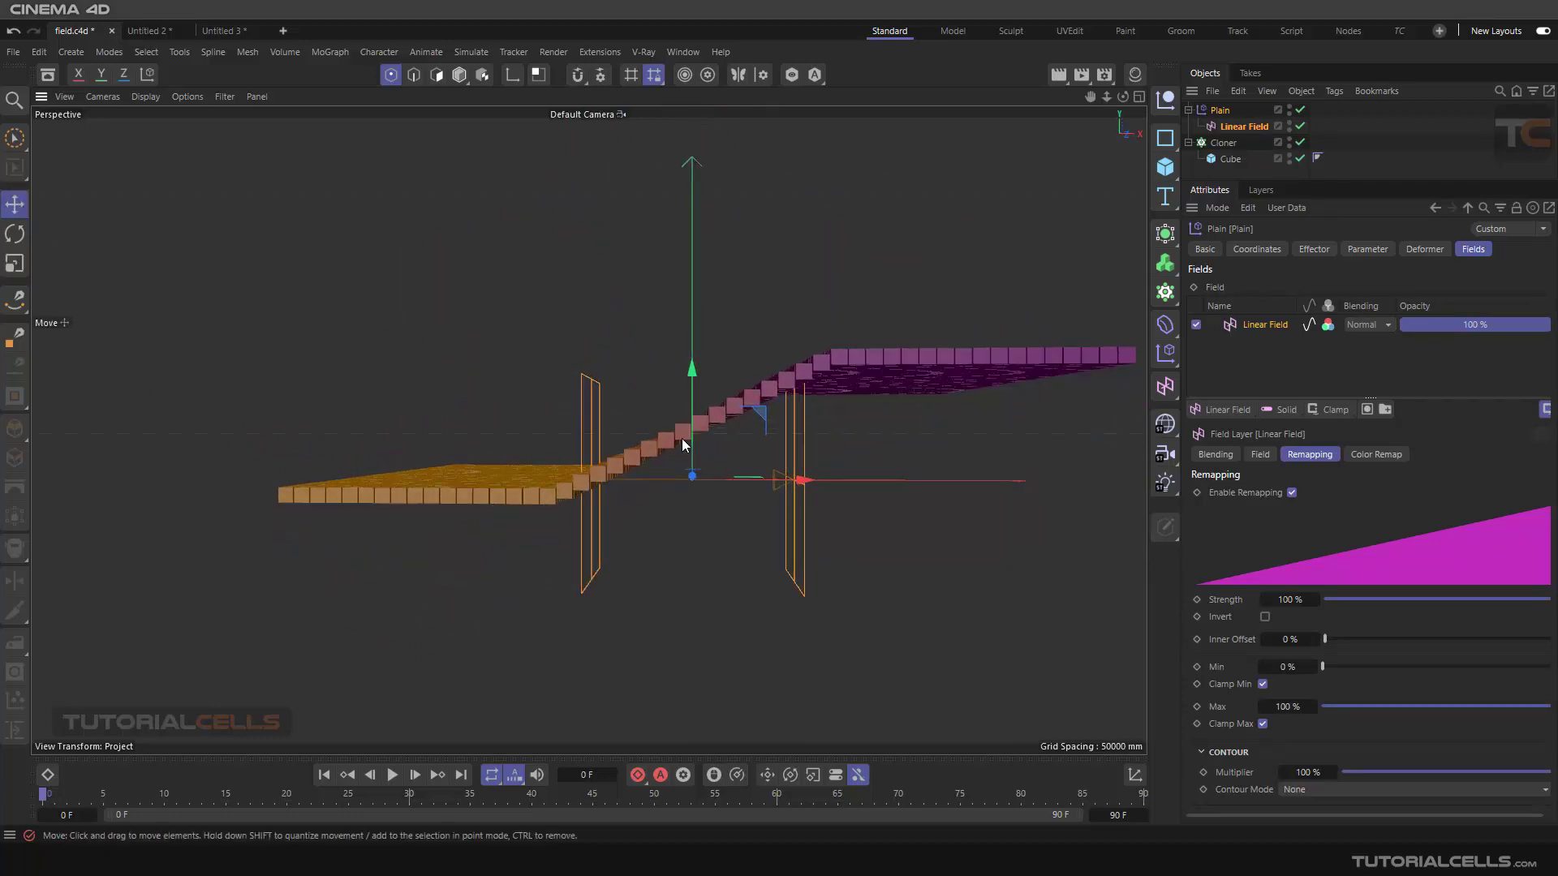
middle_click_drag(681, 438, 594, 418, "alt")
left_click_drag(595, 419, 607, 427, "alt")
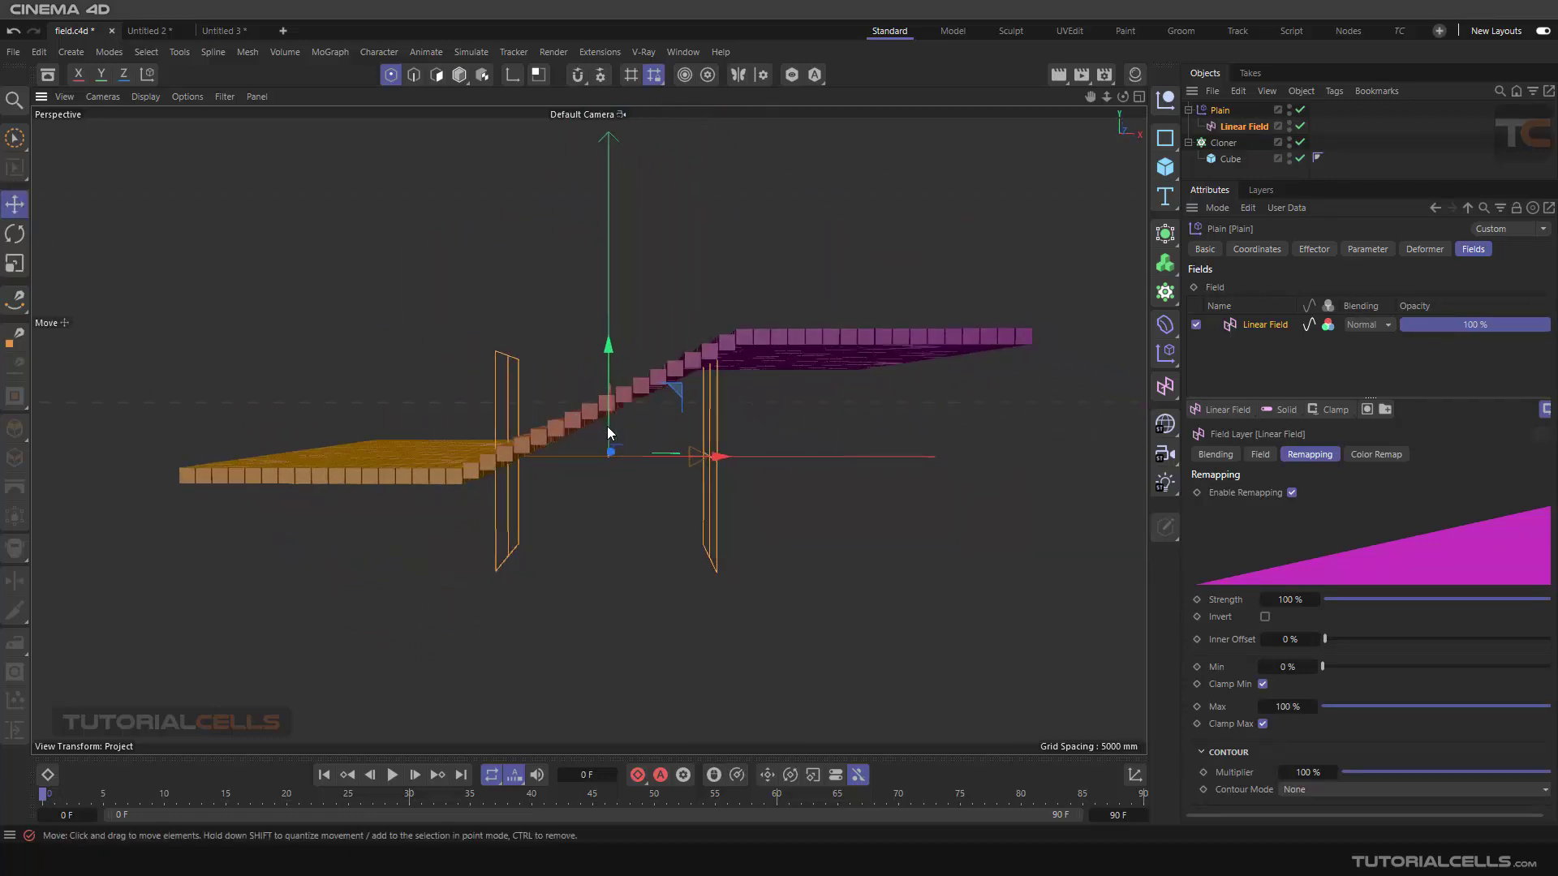
left_click(1258, 355)
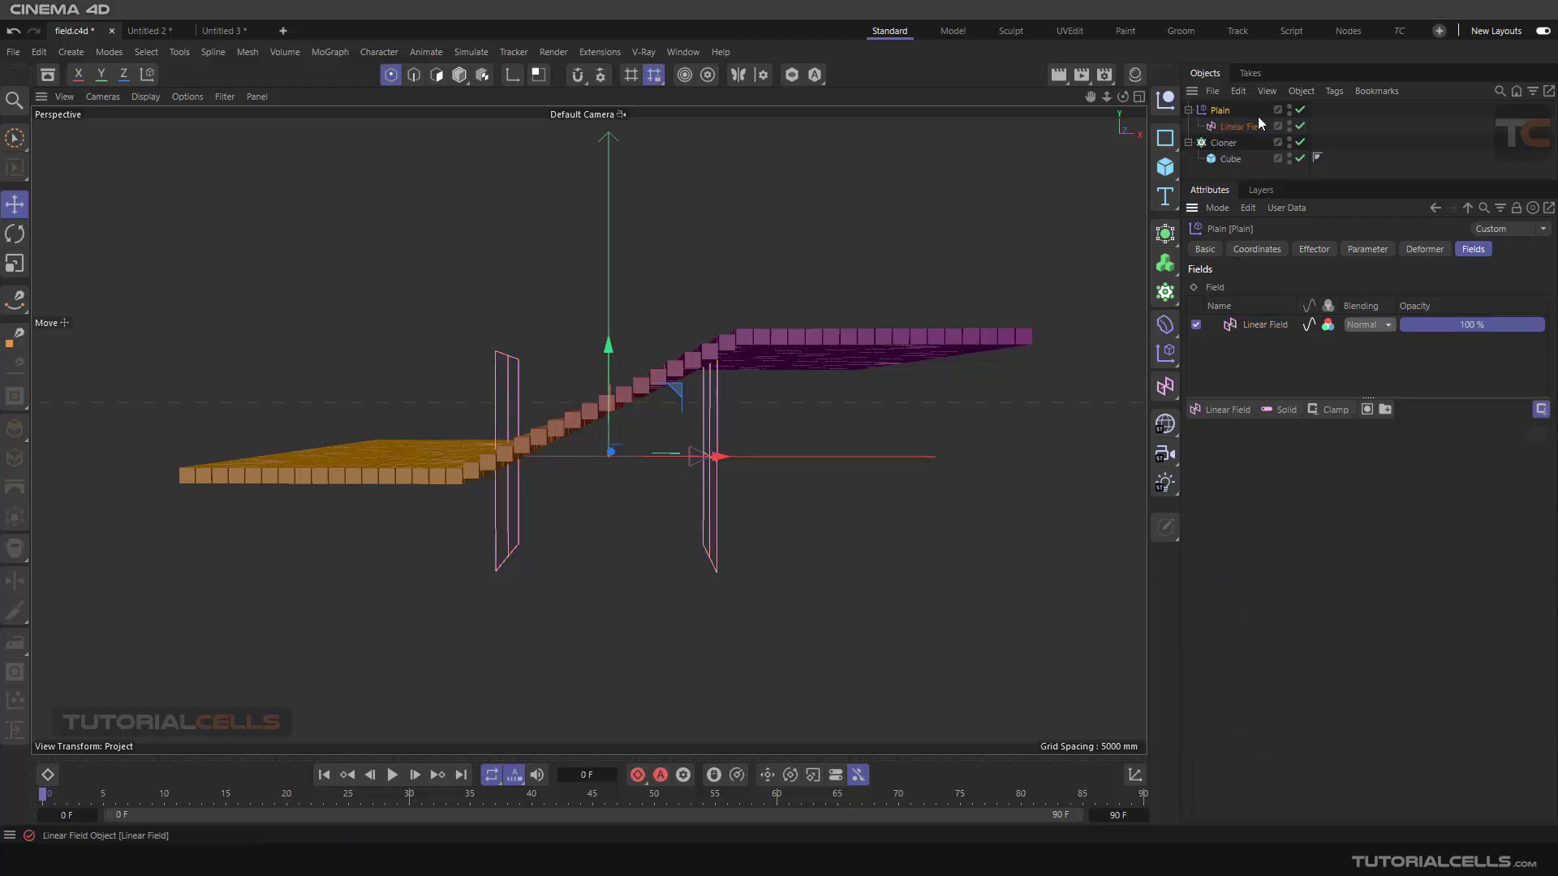
left_click(1223, 142)
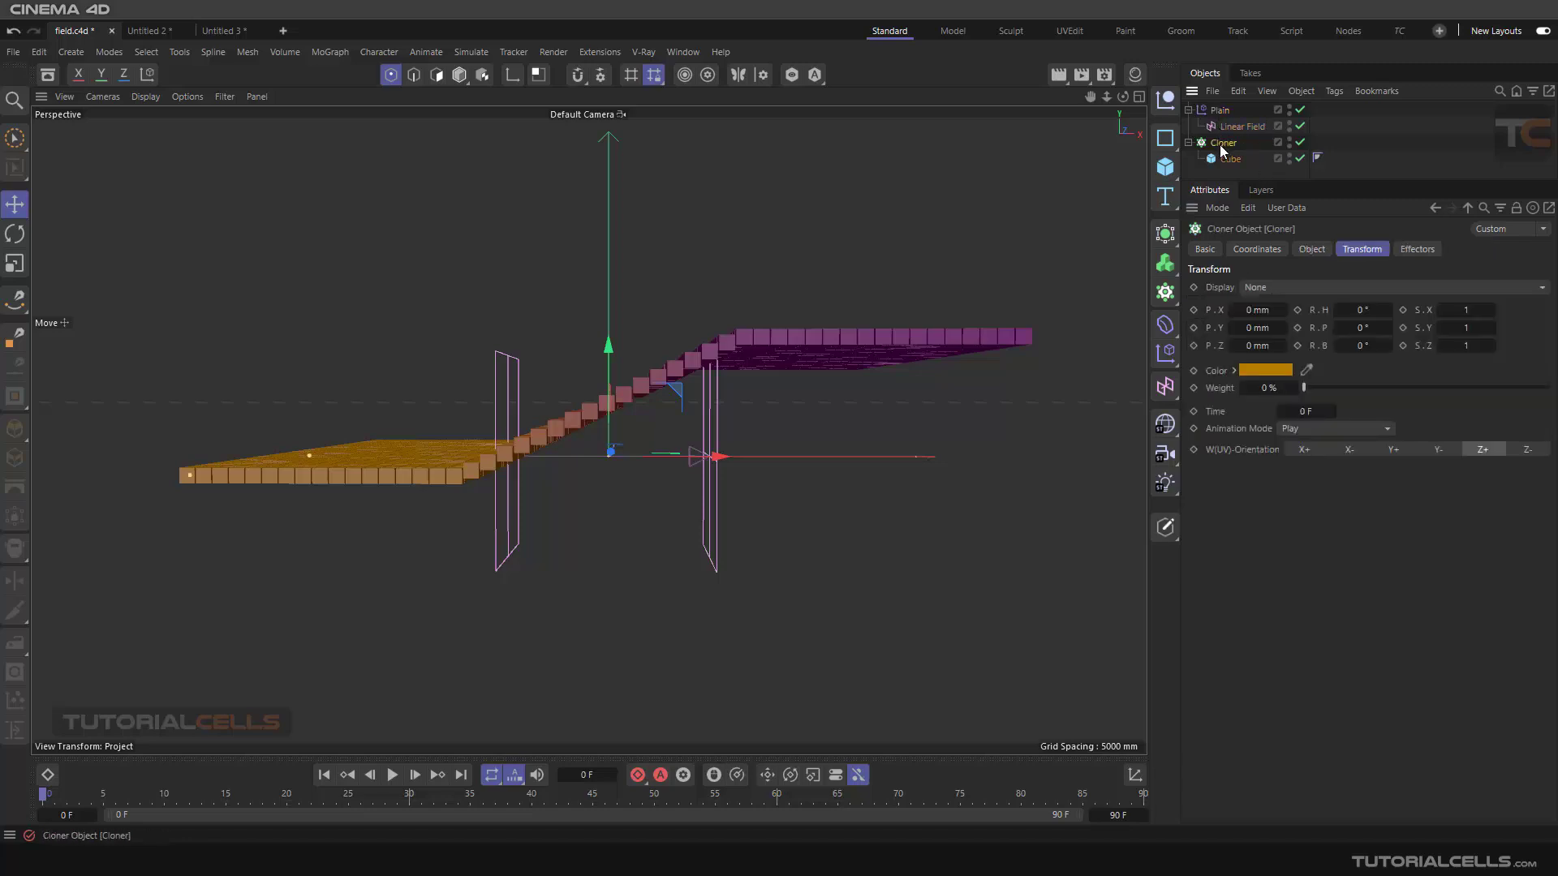
left_click(1418, 249)
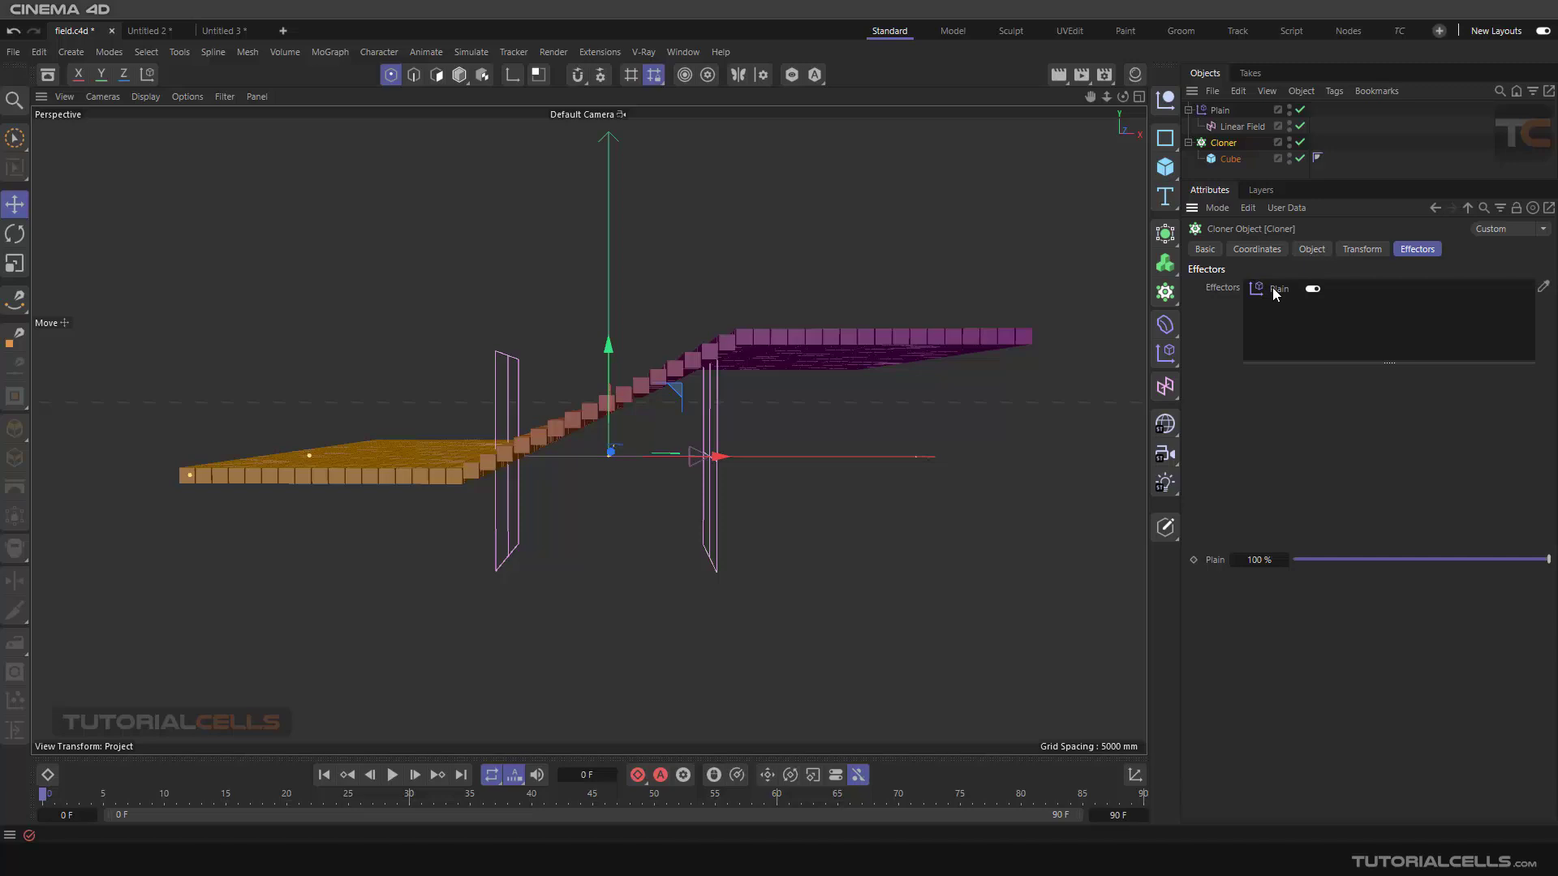
Browse the Linear Field object's Basic, Coordinates and Field settings, including its type and length
left_click(1218, 111)
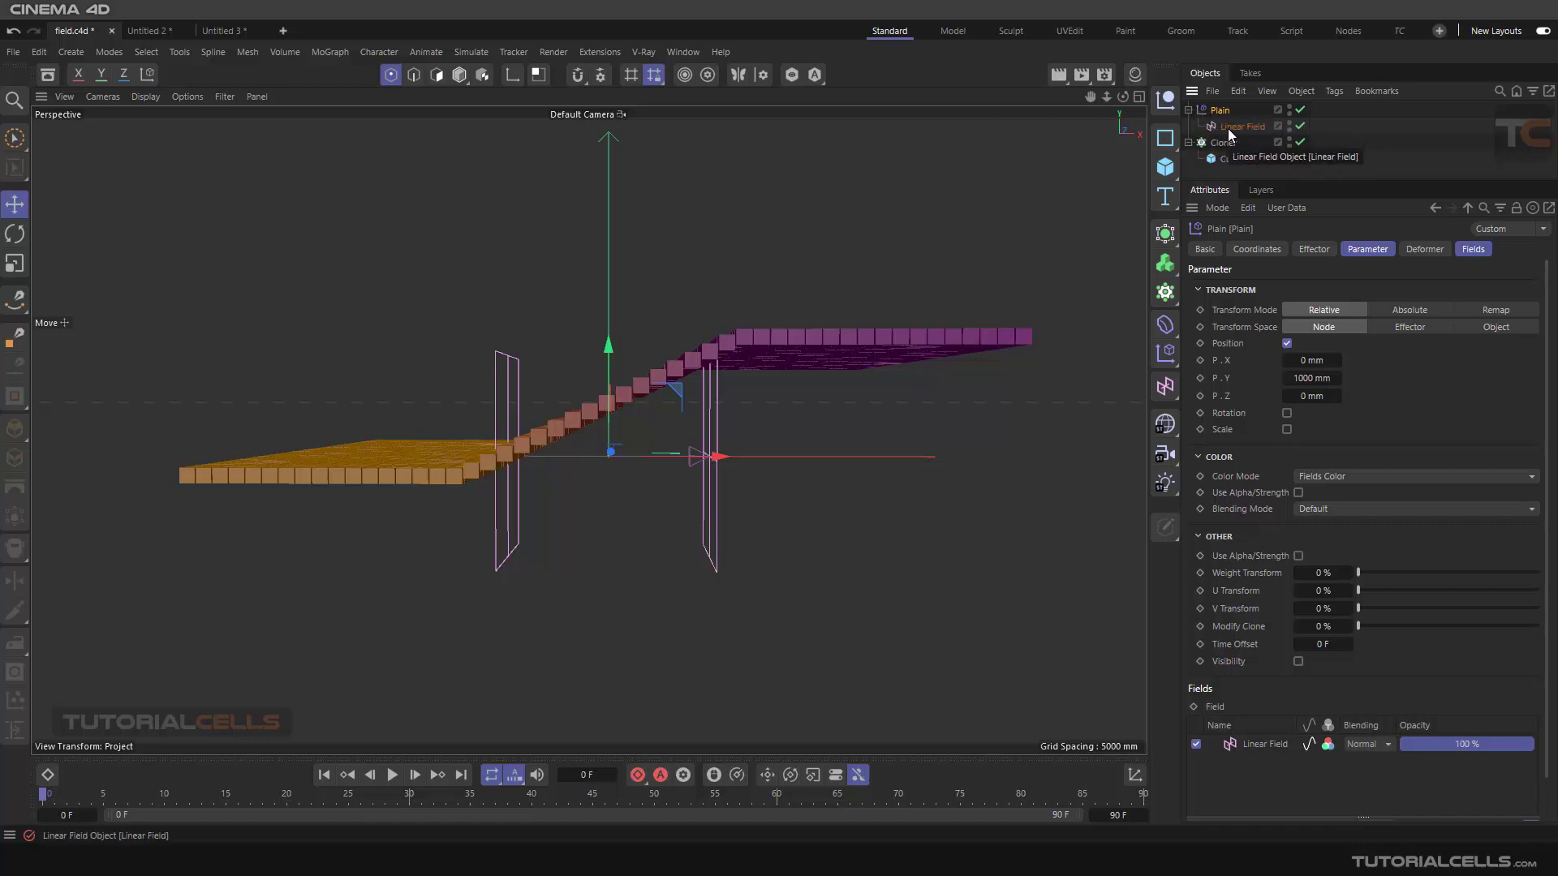
left_click(1229, 129)
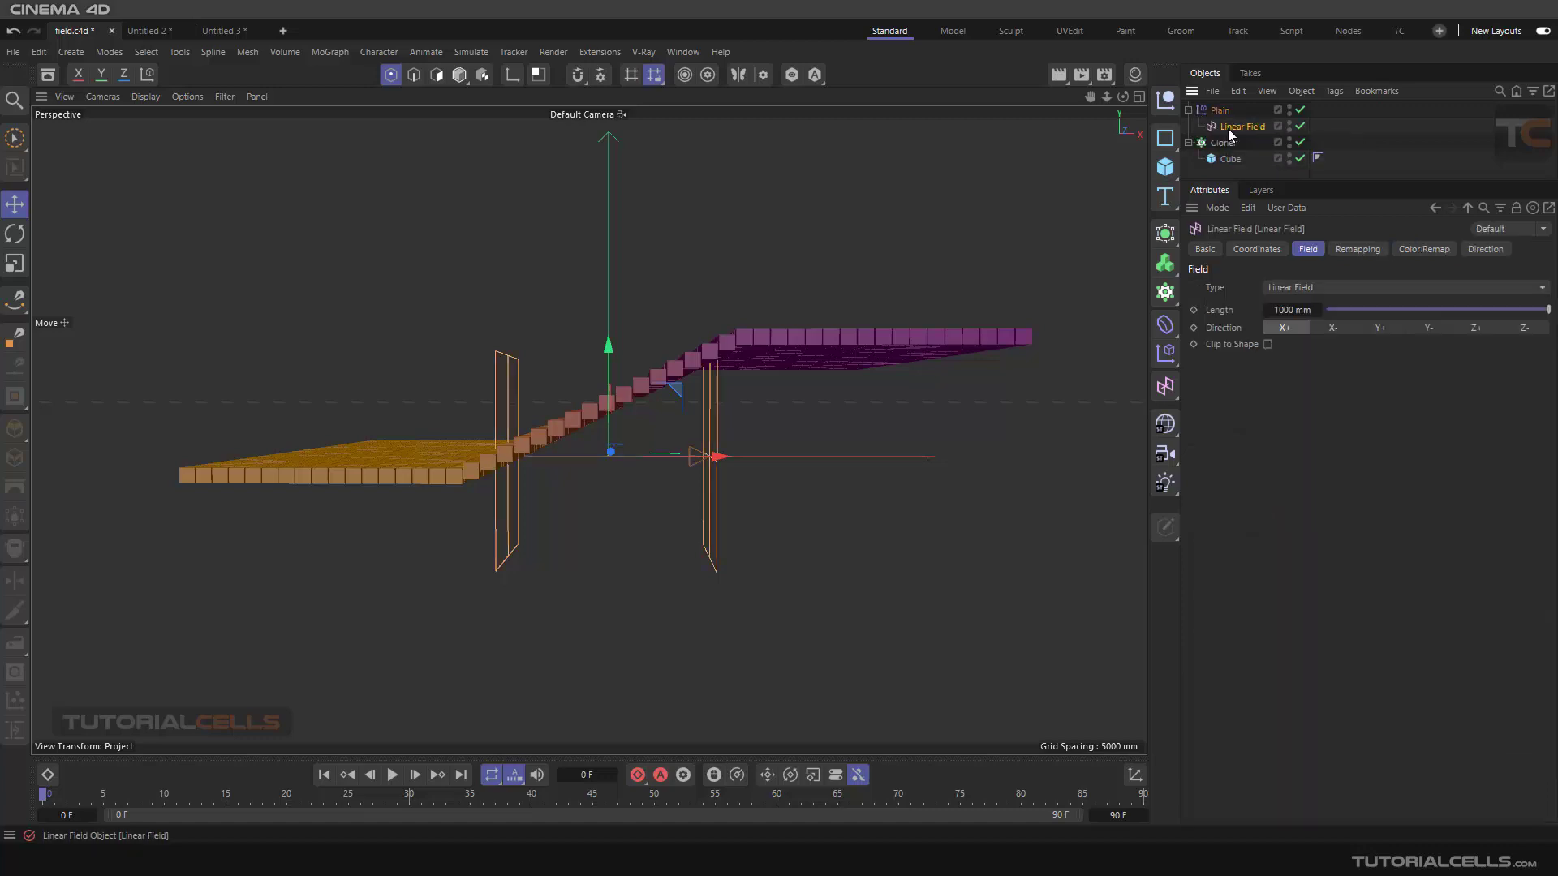
left_click(1207, 252)
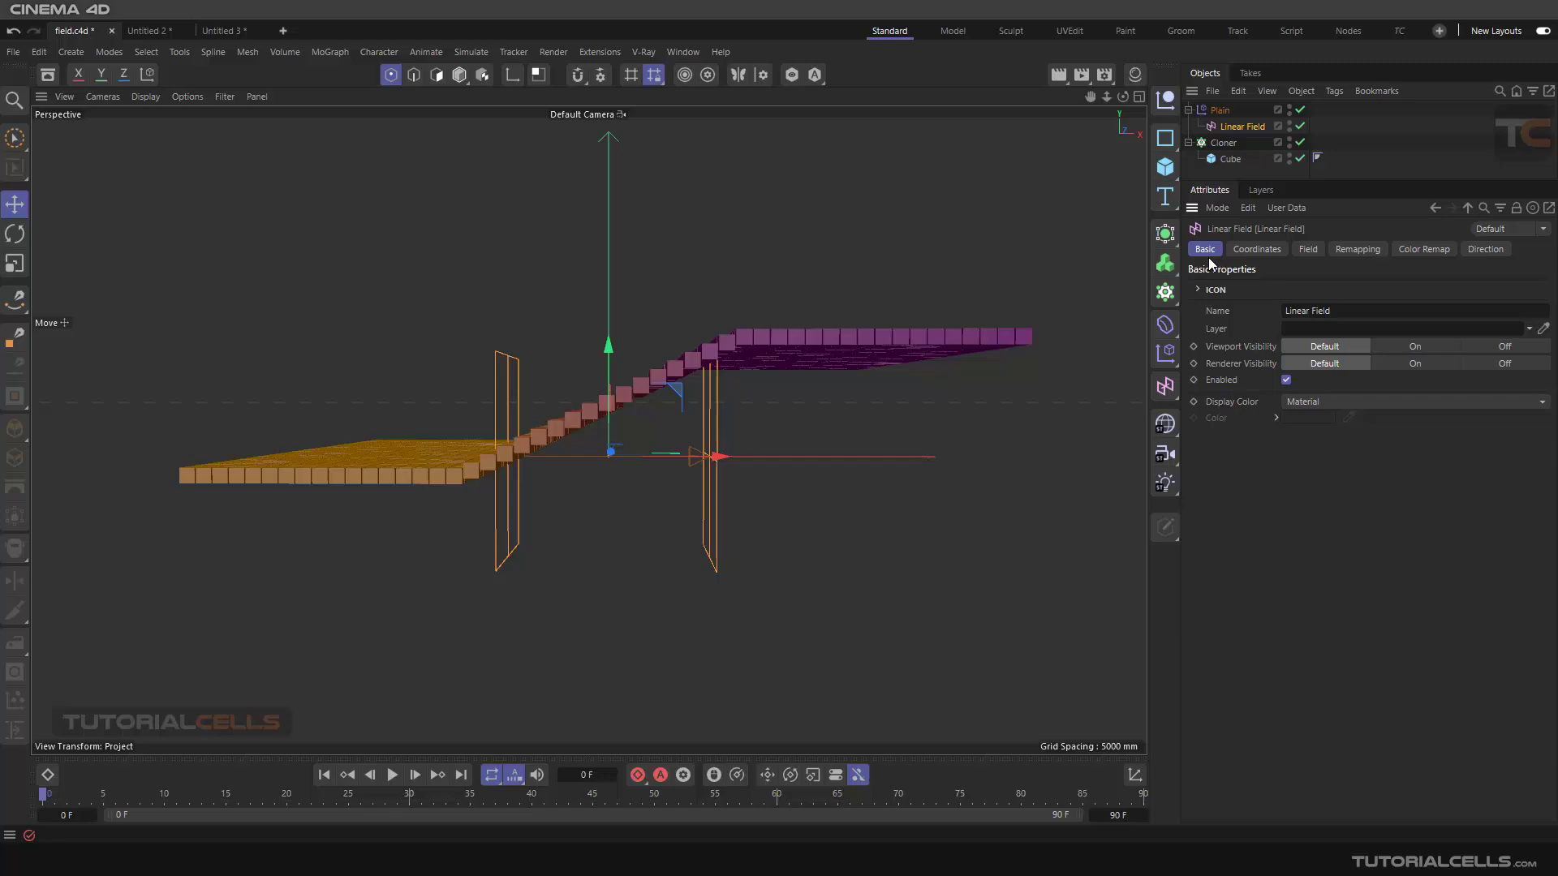
left_click(1257, 249)
left_click(1308, 249)
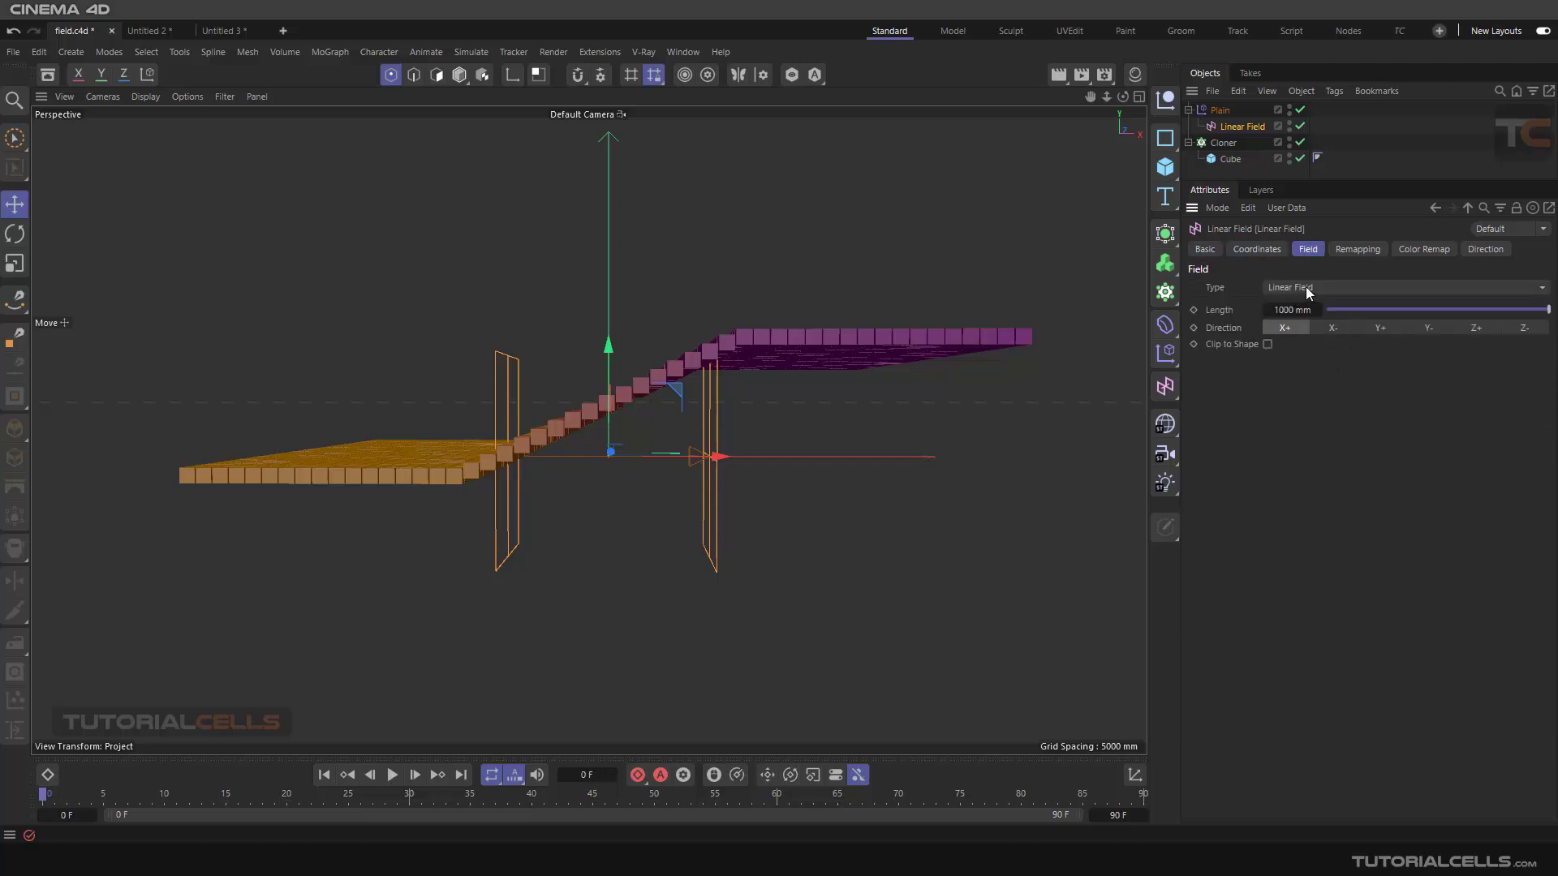
left_click(1308, 289)
left_click(1224, 446)
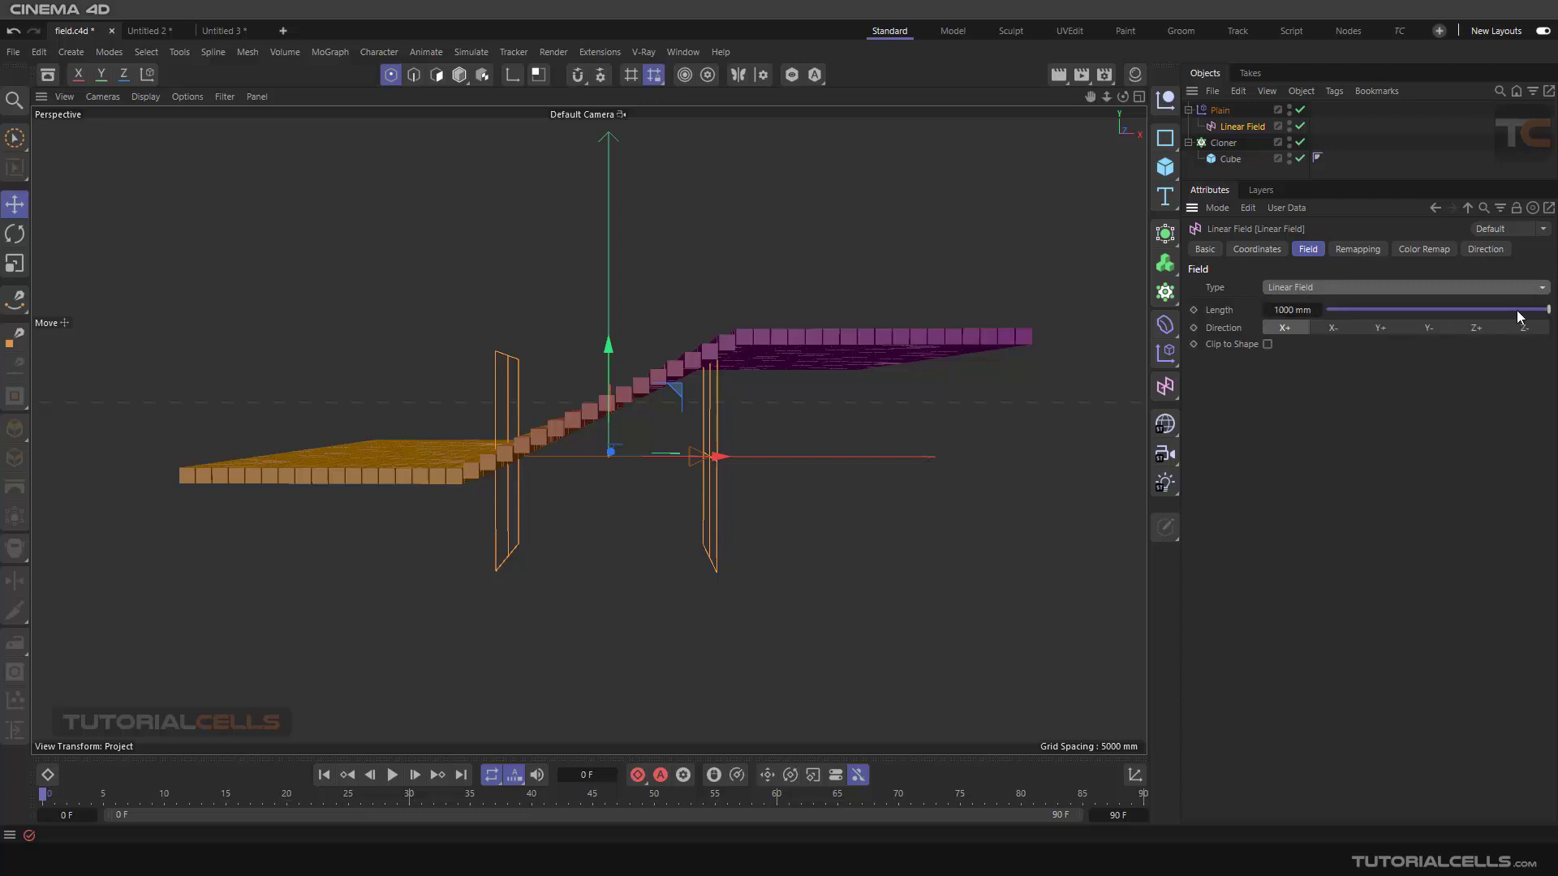
mouse_move(1544, 310)
left_mouse_down()
mouse_move(1520, 312)
mouse_move(1555, 310)
left_mouse_up()
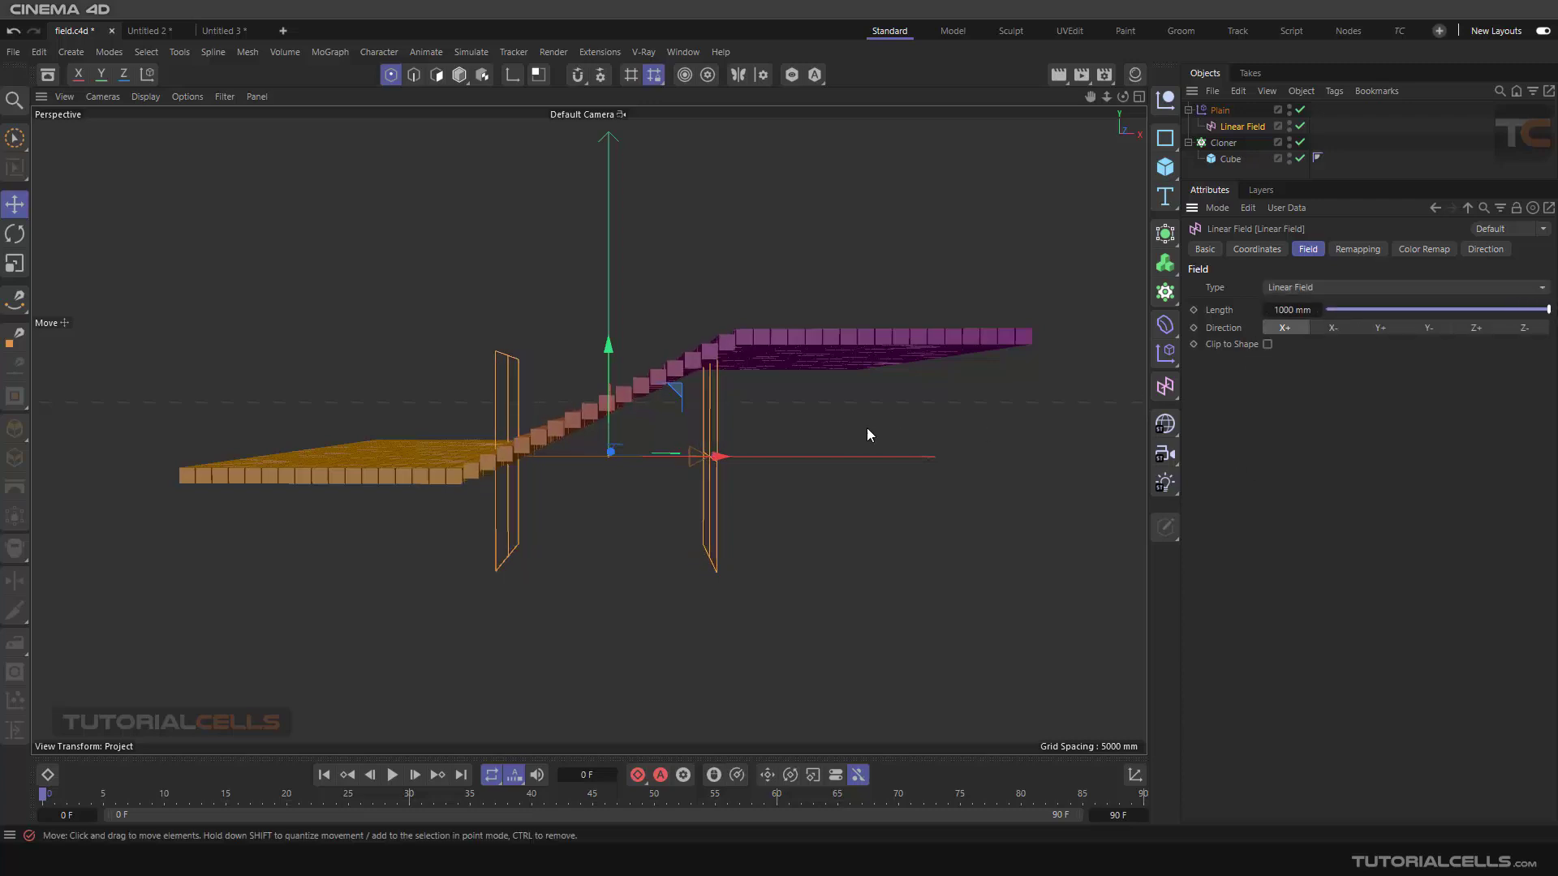
Cycle the Linear Field's direction through X-, Y+, Z+ and Z-, then set it back to X+
mouse_move(835, 418)
left_mouse_down("alt")
mouse_move(763, 442)
mouse_move(853, 420)
left_mouse_up("alt")
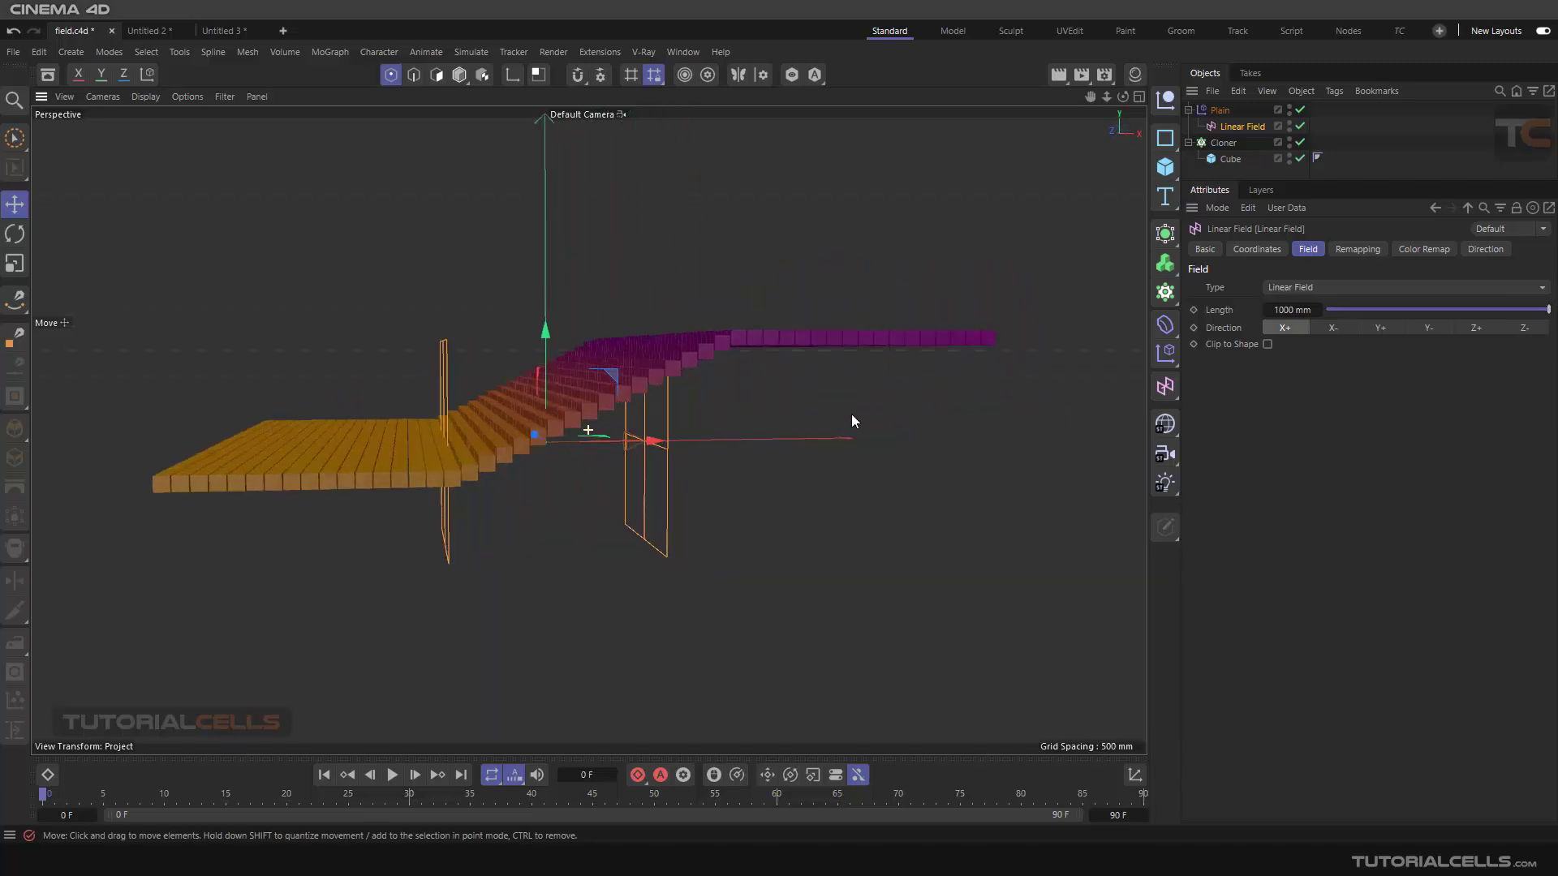
left_click(1331, 328)
left_click(1378, 326)
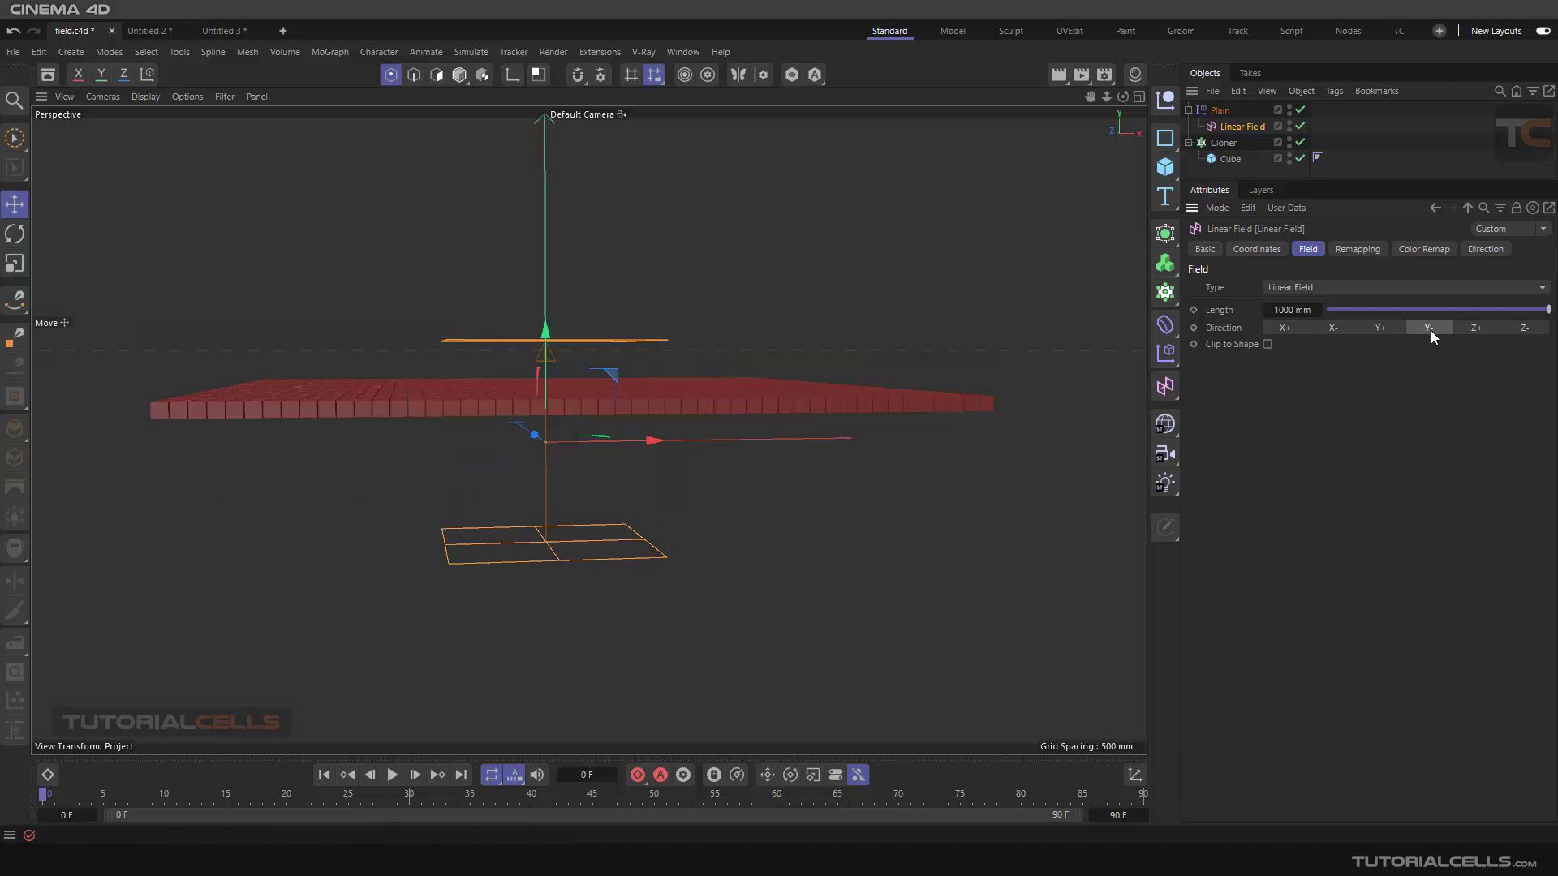
left_click(1474, 329)
left_click(1516, 333)
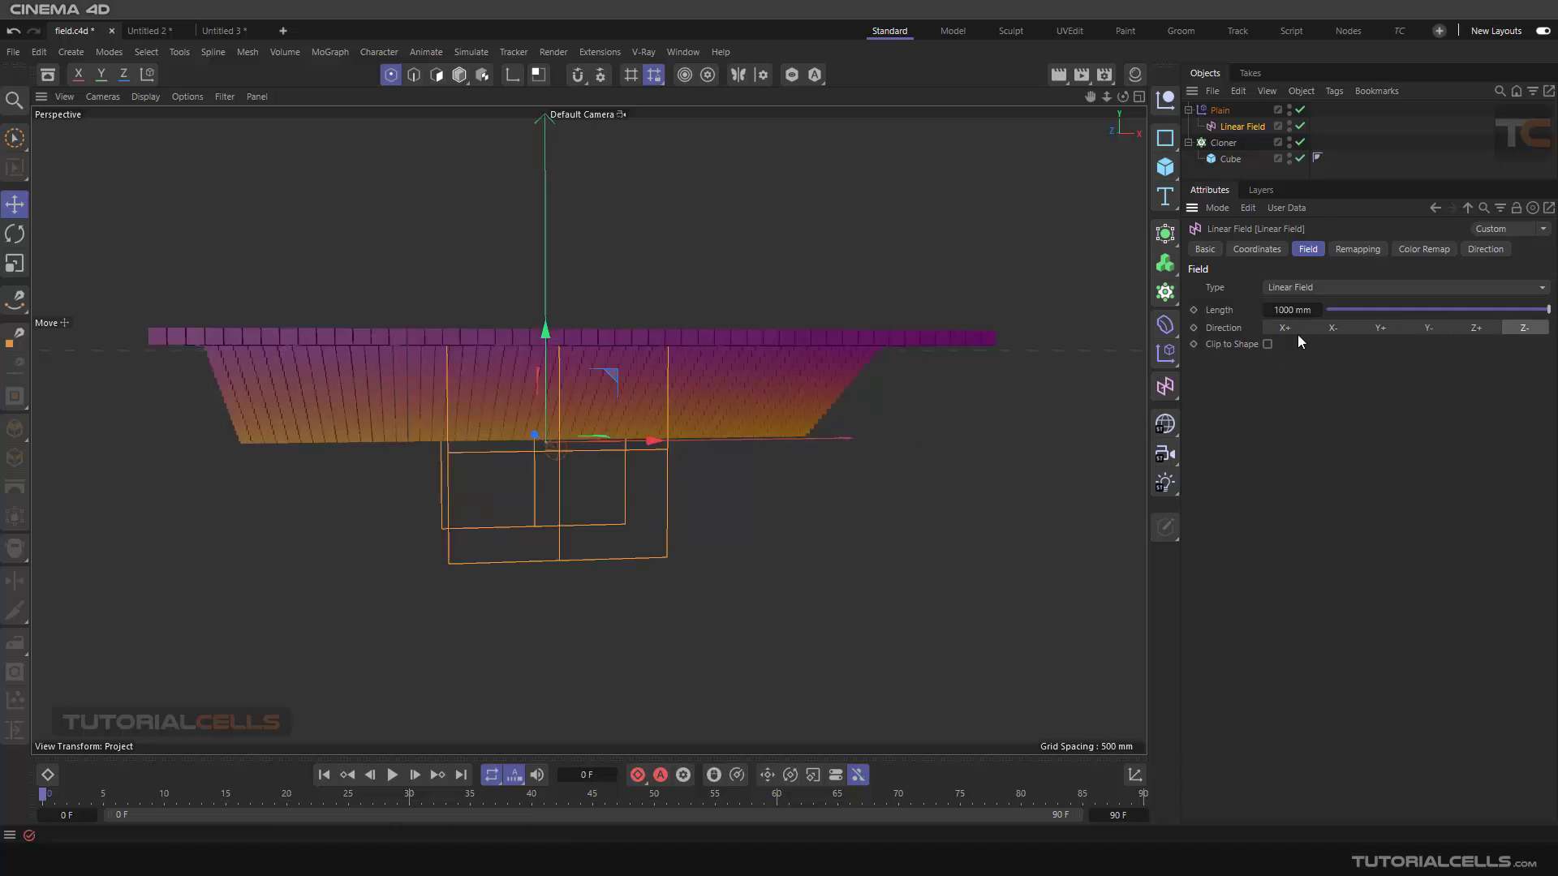
left_click(1286, 332)
Toggle the Linear Field's Clip to Shape option on and off again
left_click_drag(815, 445, 790, 423, "alt")
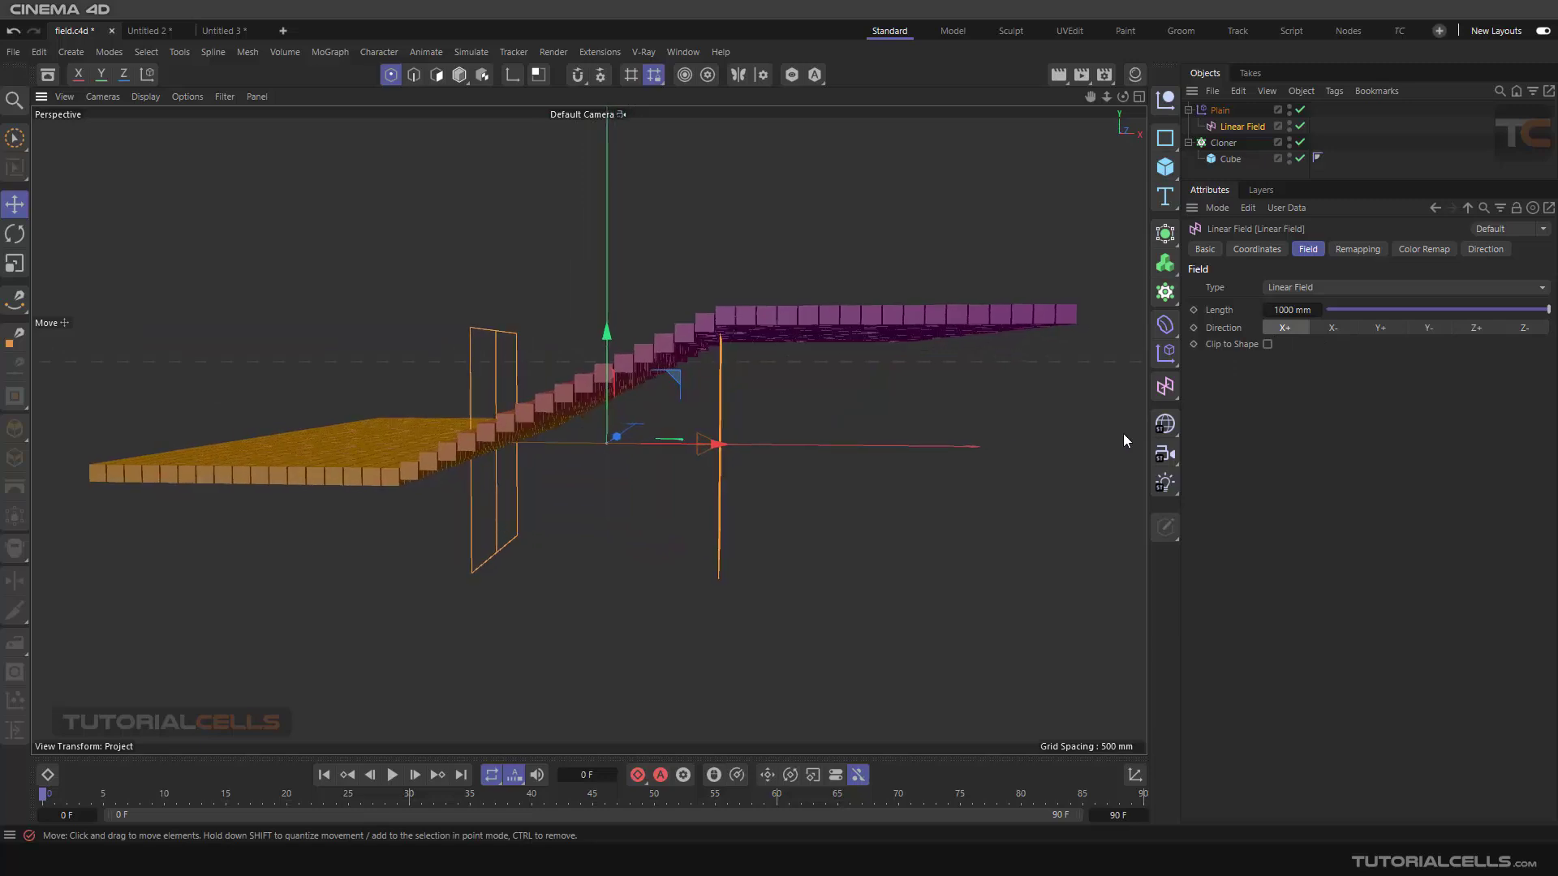
left_click(1268, 345)
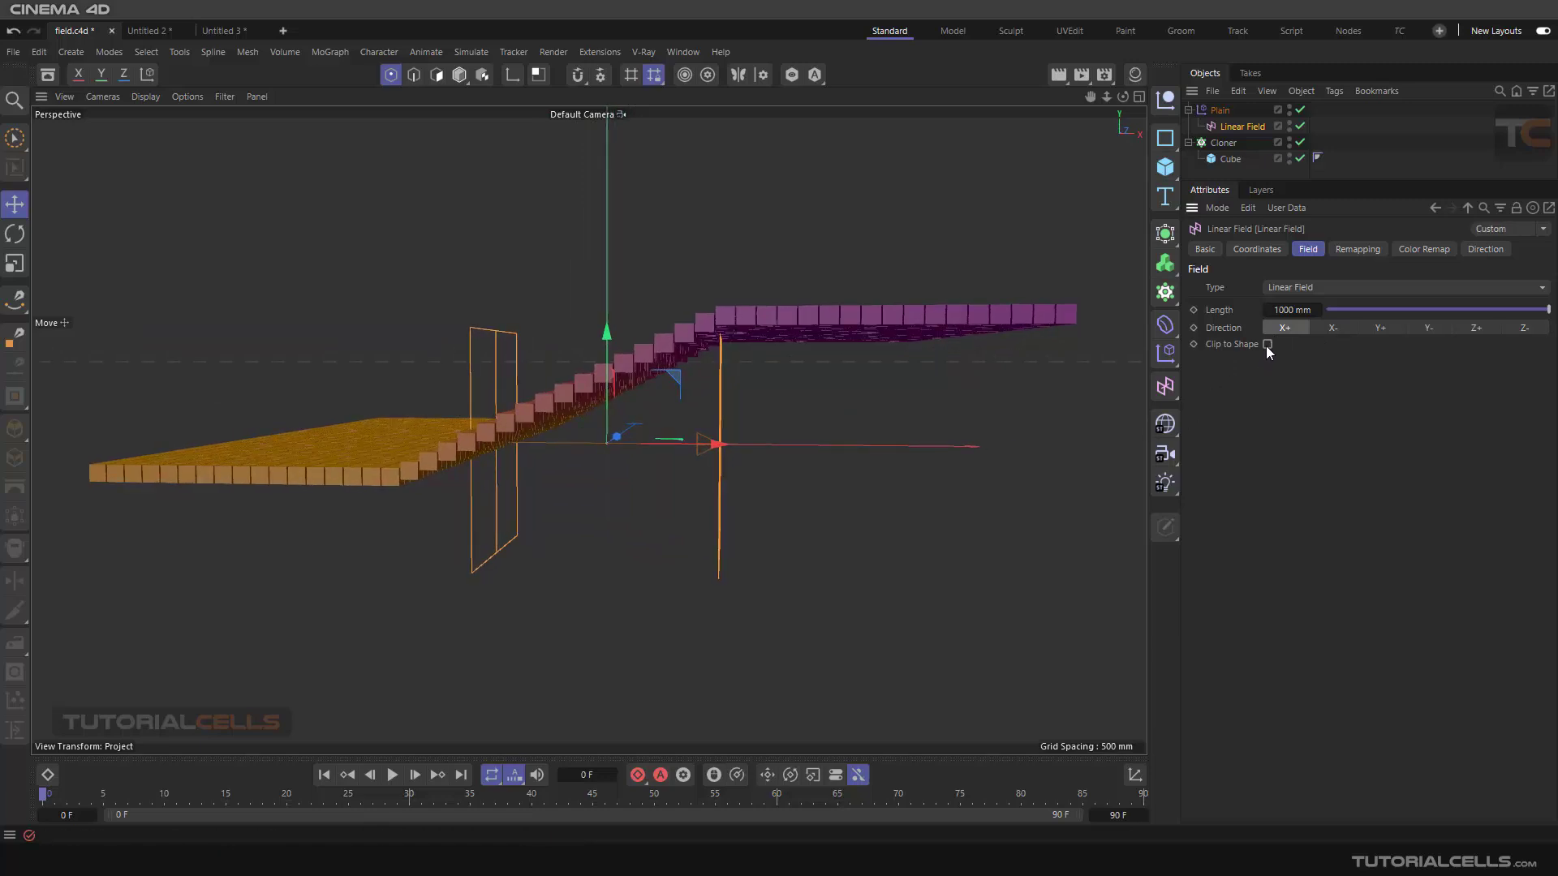
left_click(1268, 345)
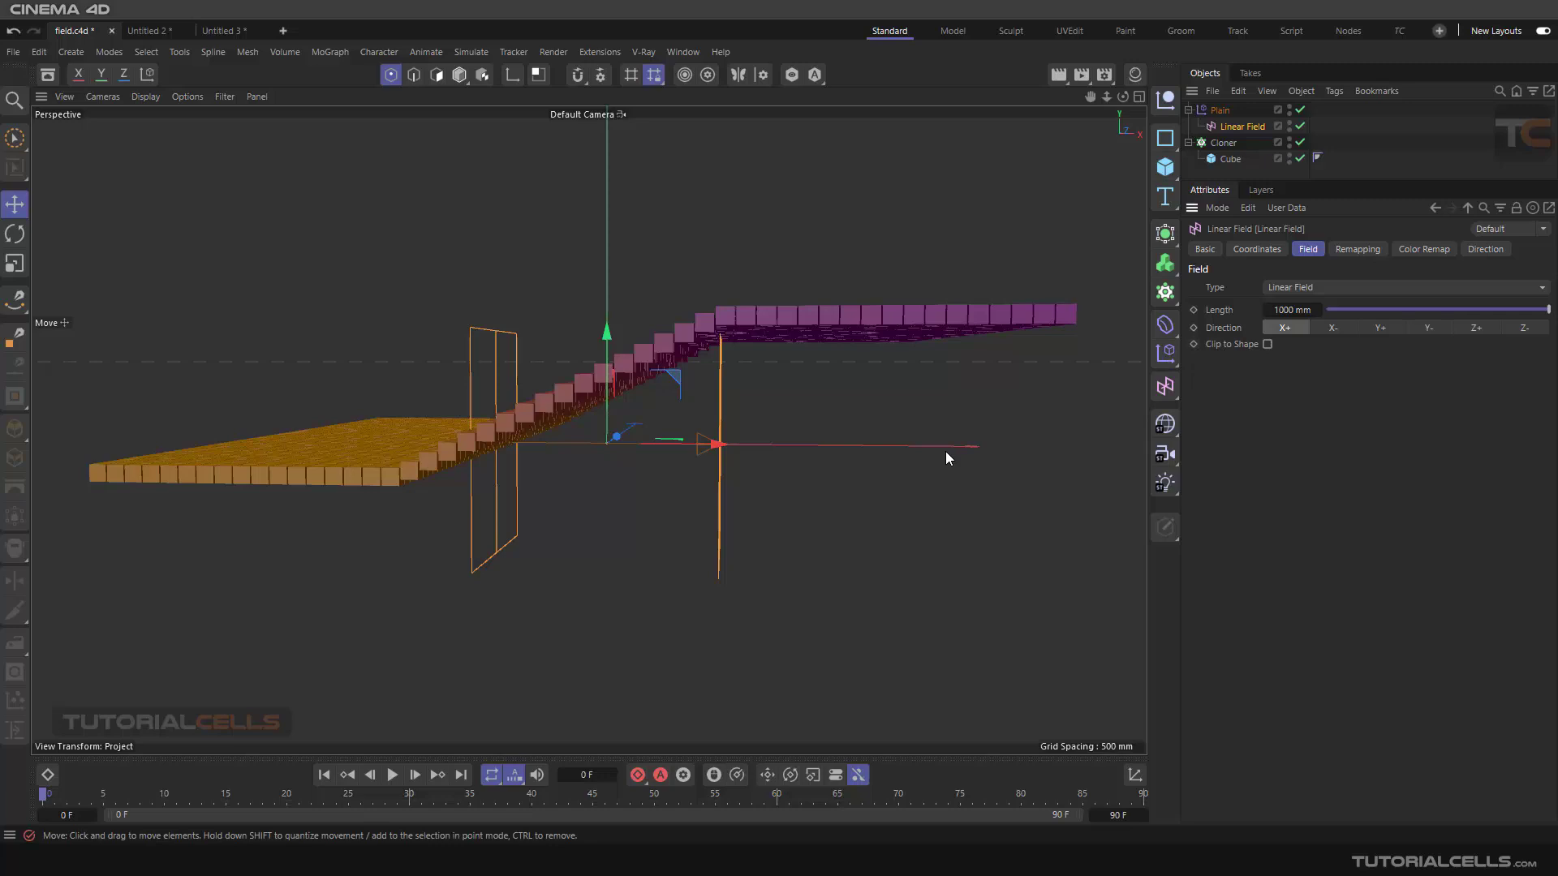
Review the Linear Field's Remapping, Color Remap and Direction settings
left_click(1350, 252)
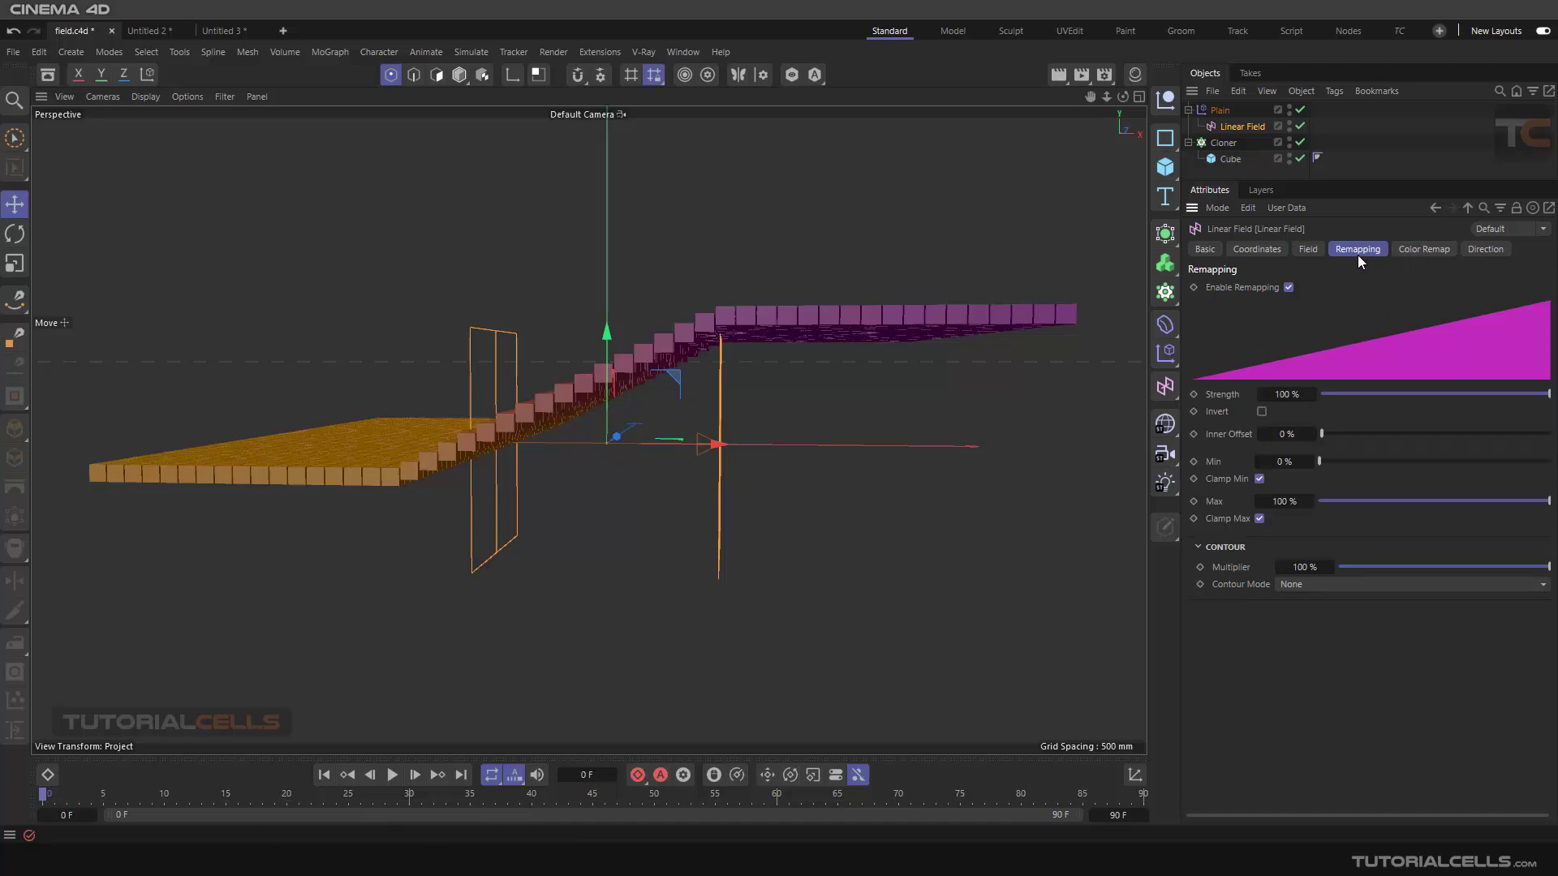
left_click(1400, 250)
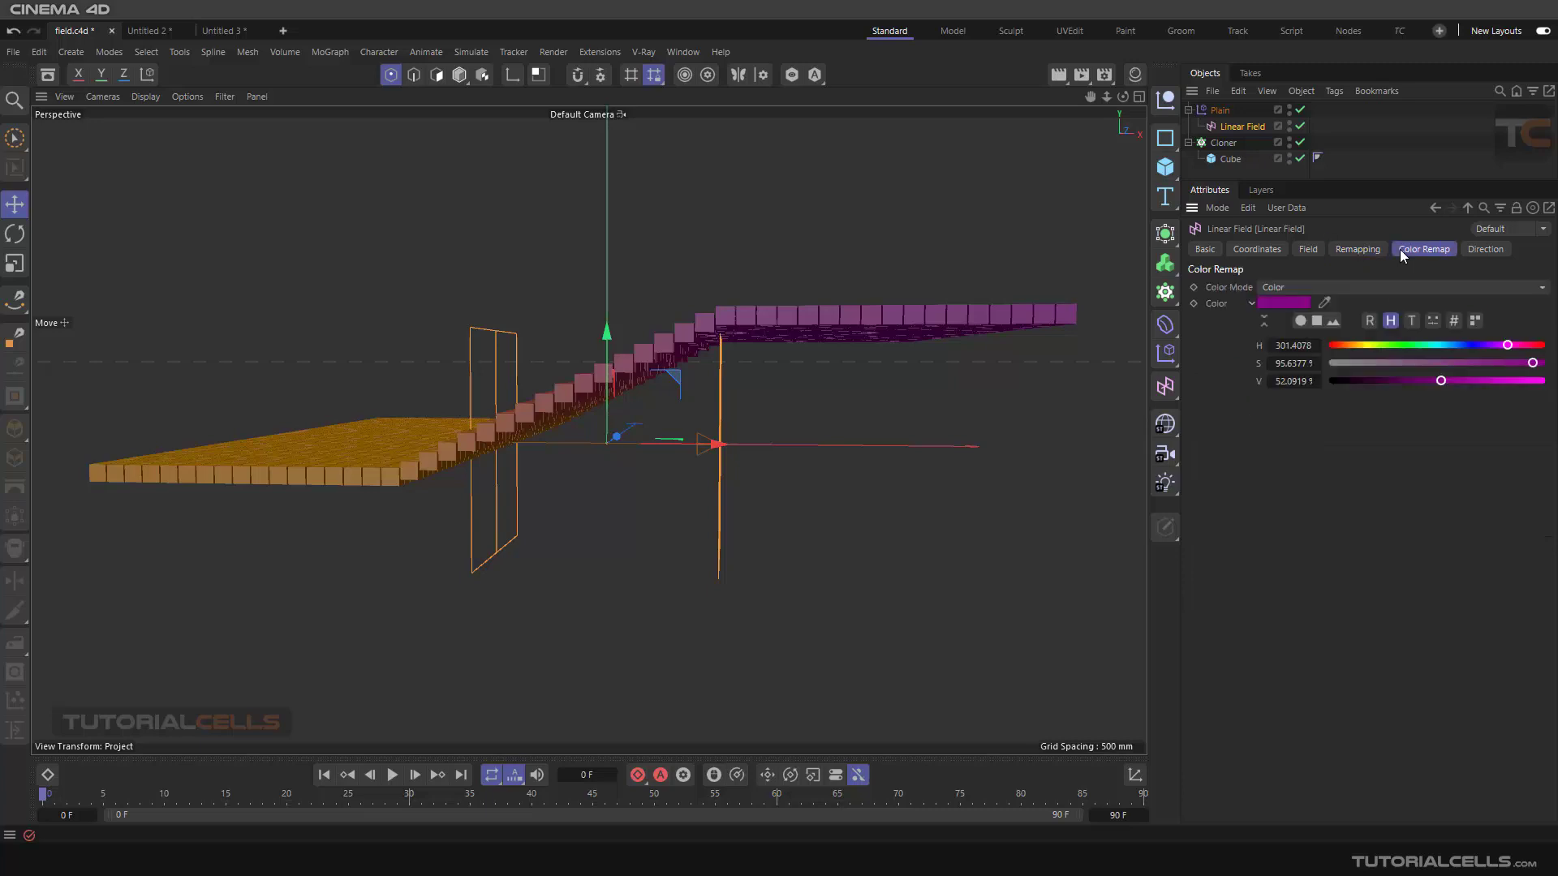
left_click(1483, 250)
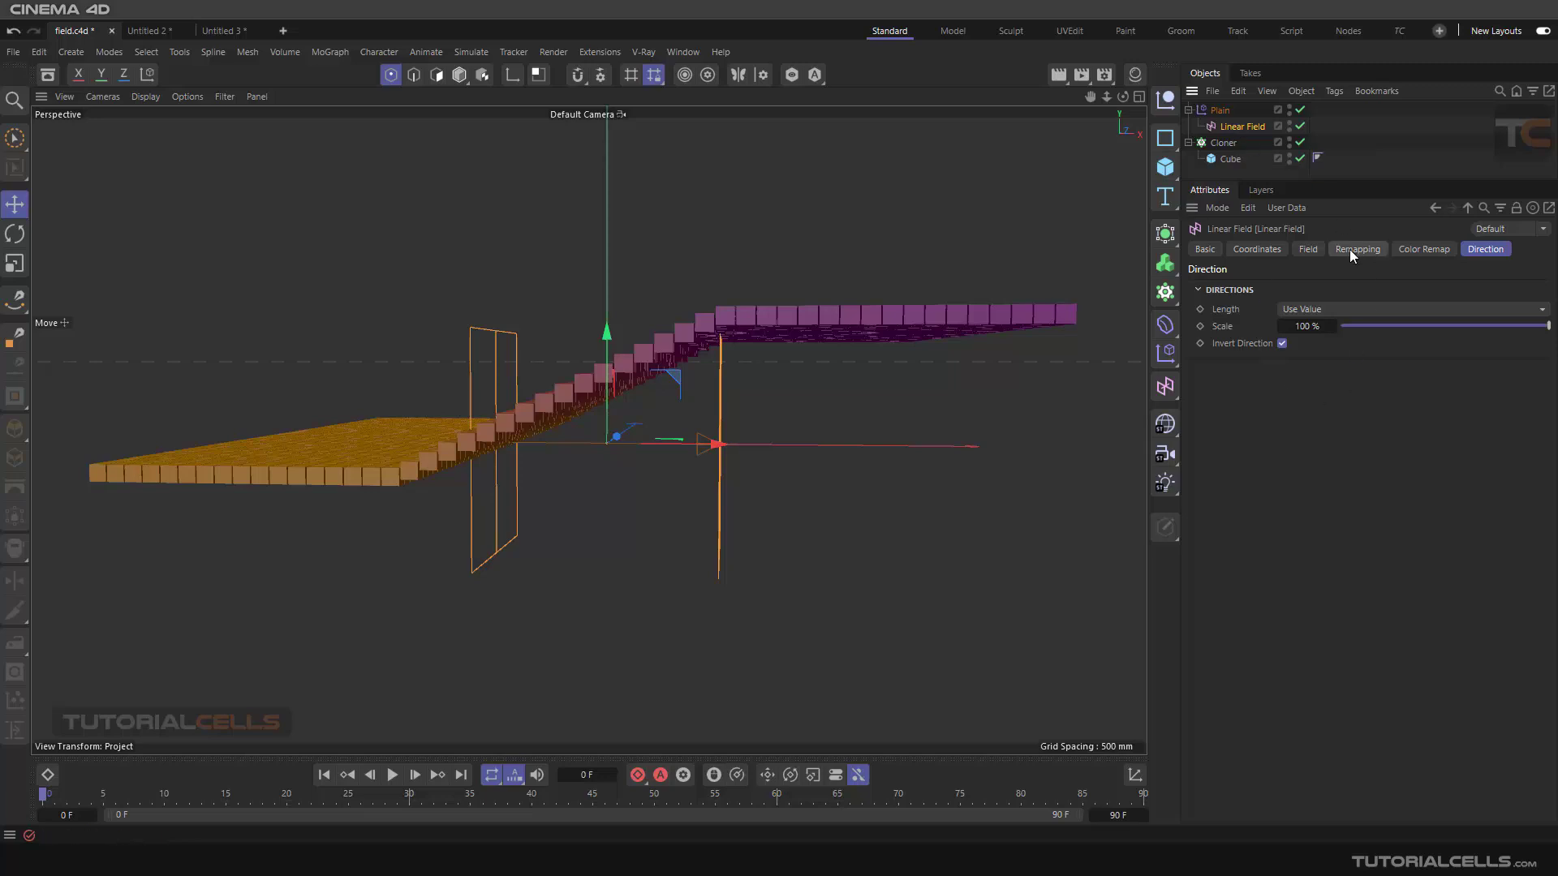
Review the Linear Field layer's Remapping, Field and Blending settings inside the Plain effector's Fields list
left_click(1219, 109)
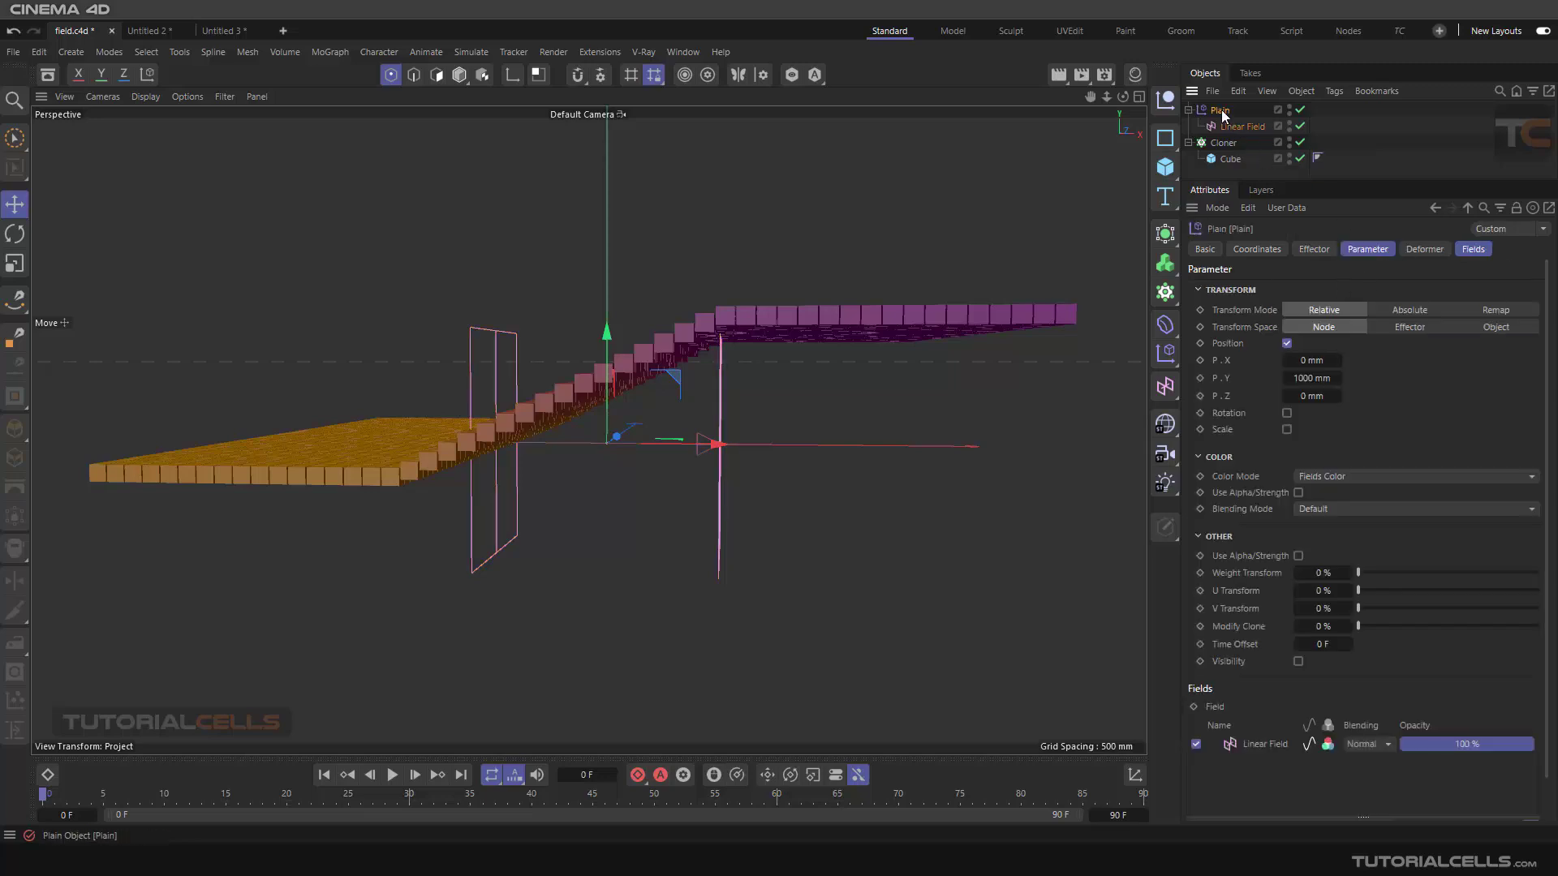
left_click(1468, 250)
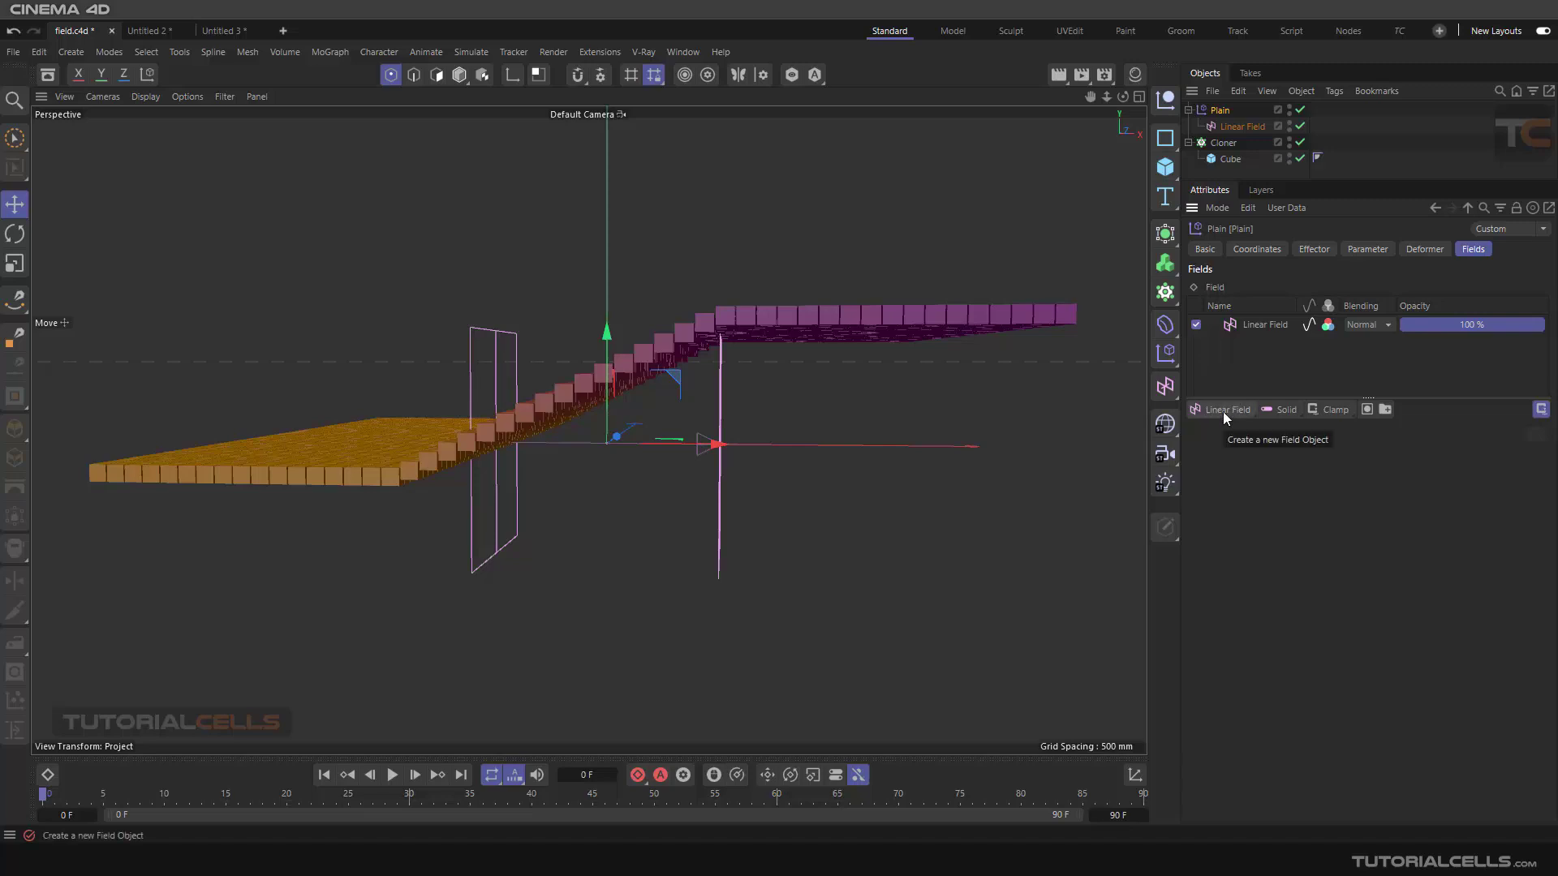
left_click(1248, 330)
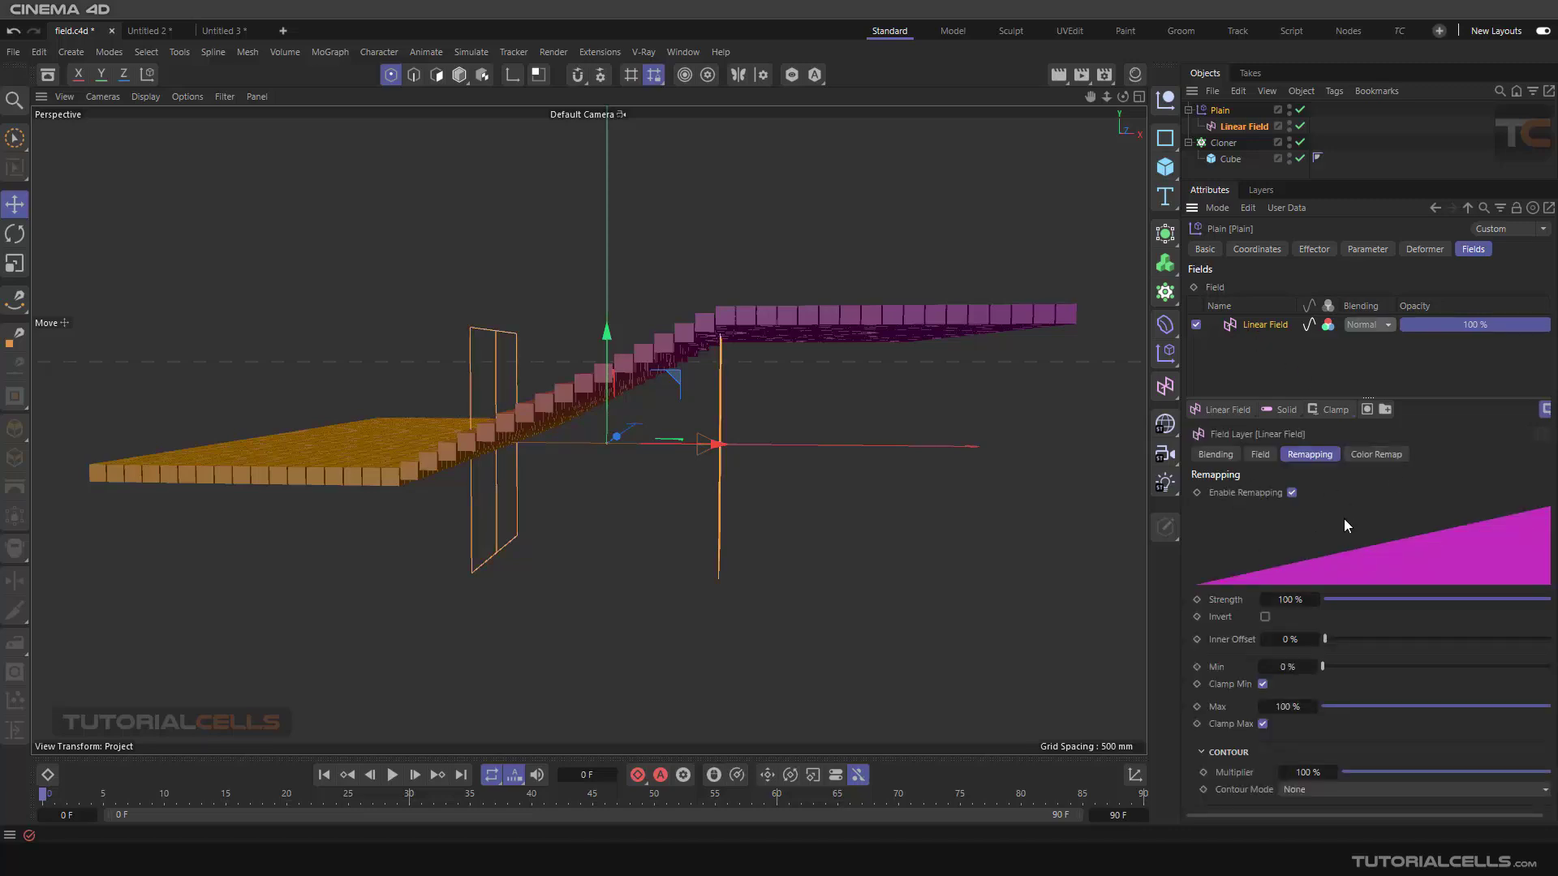
left_click(1260, 455)
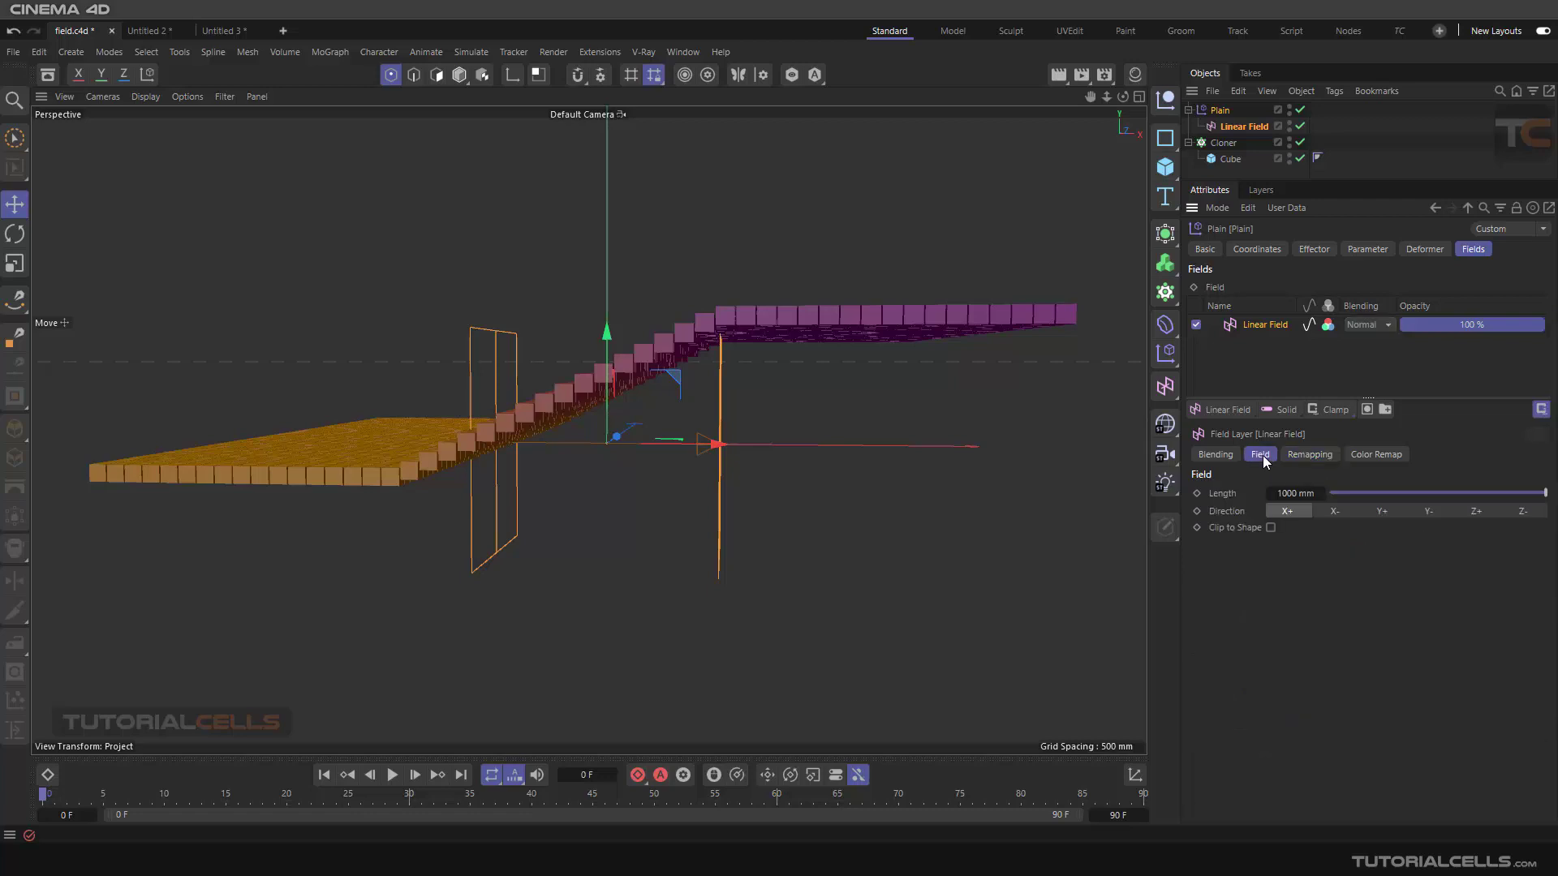
left_click(1209, 456)
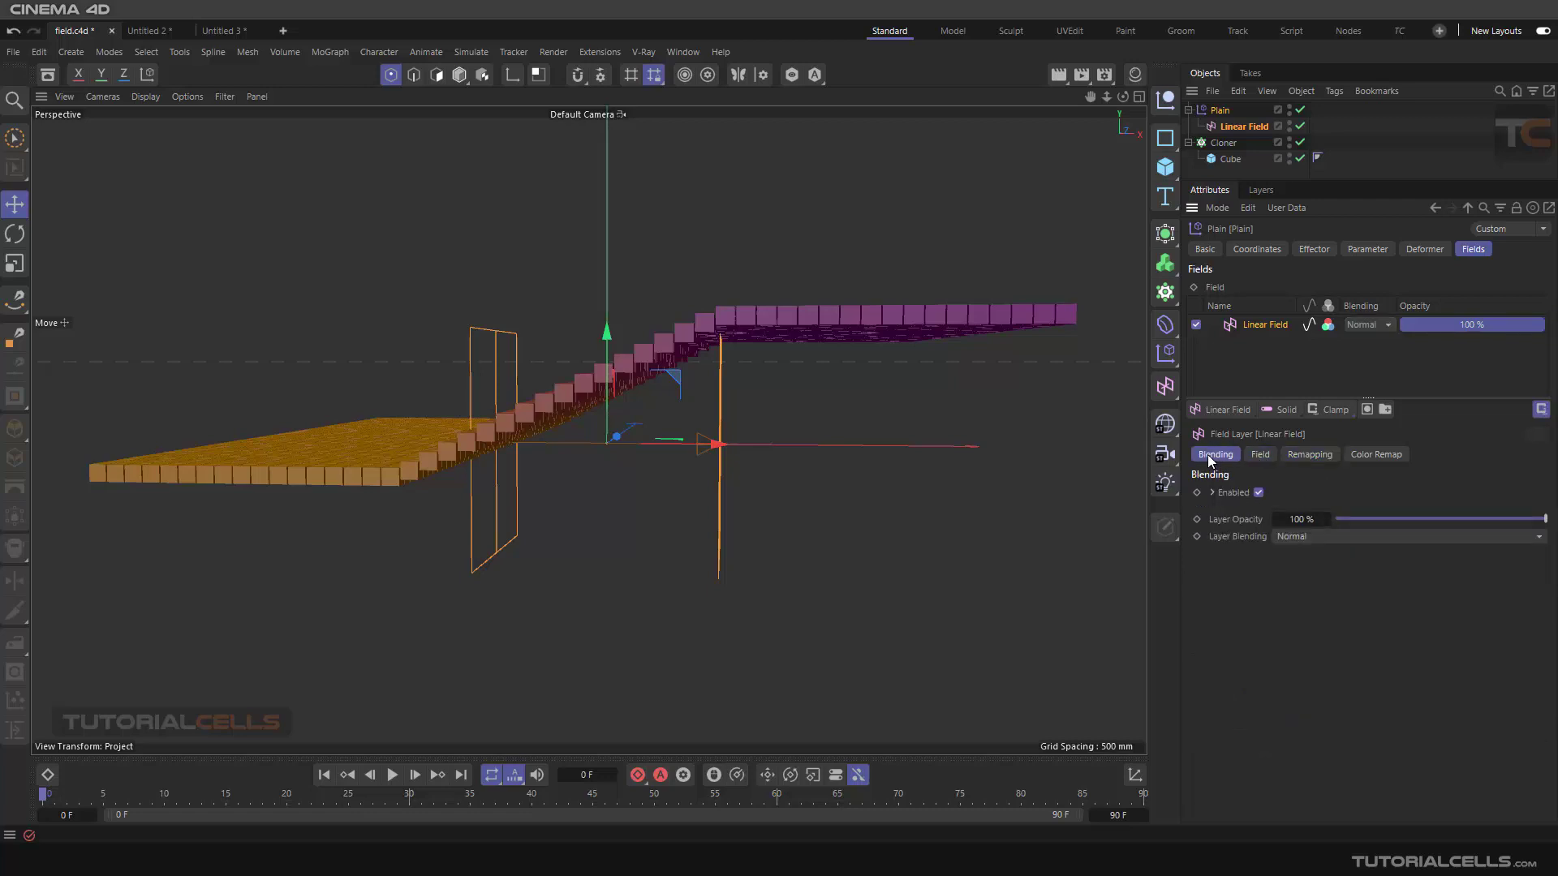
Review the Linear Field layer's Field, Remapping, Color Remap and Blending settings, expanding the Enabled options
left_click(1258, 456)
left_click(1307, 458)
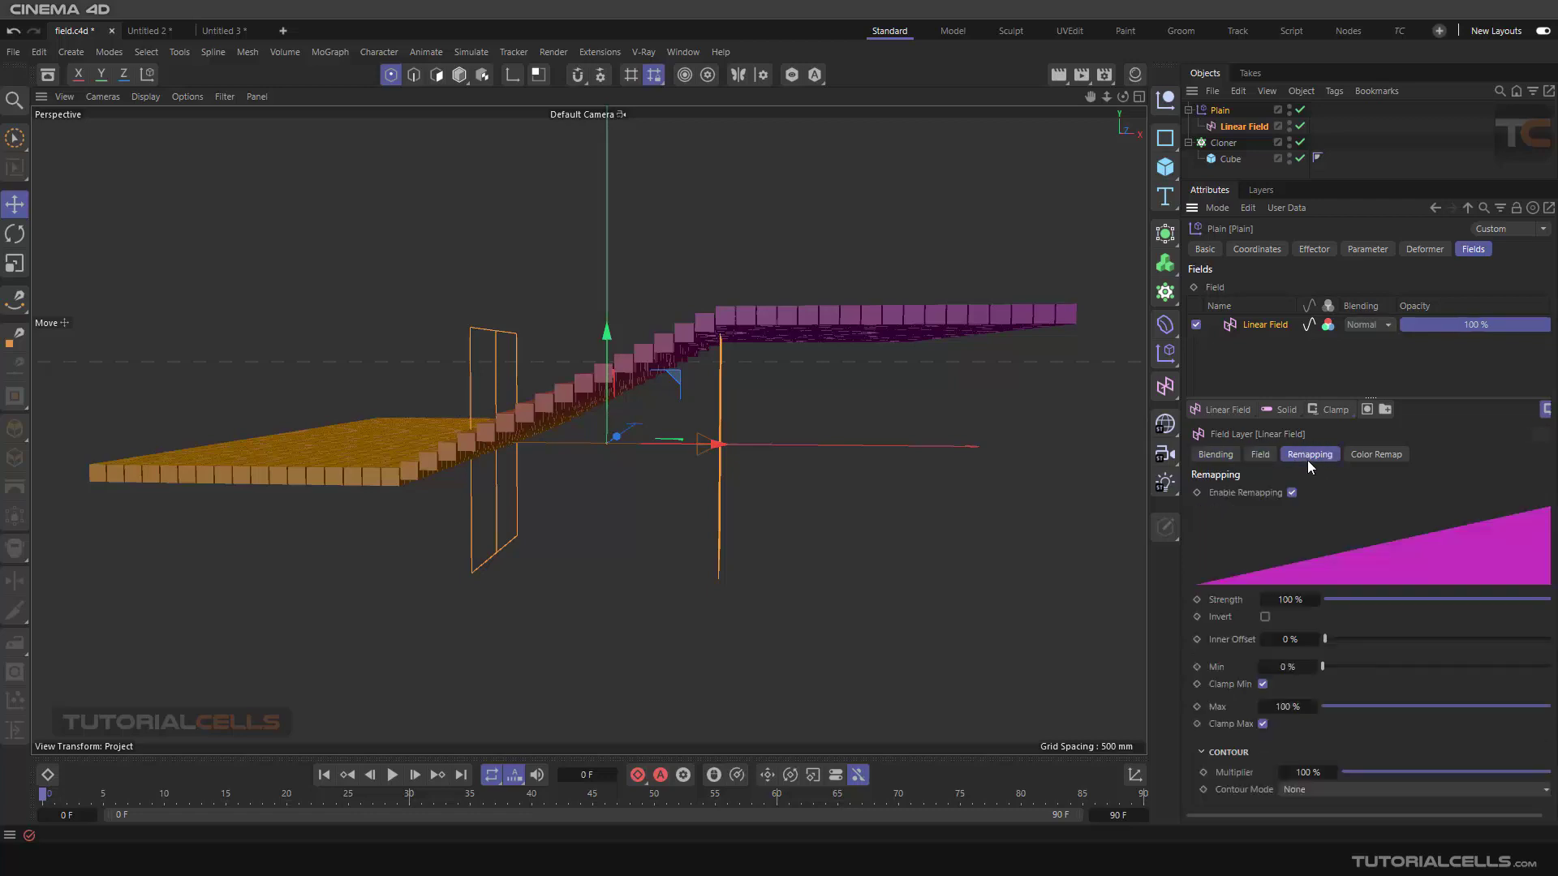
left_click(1368, 456)
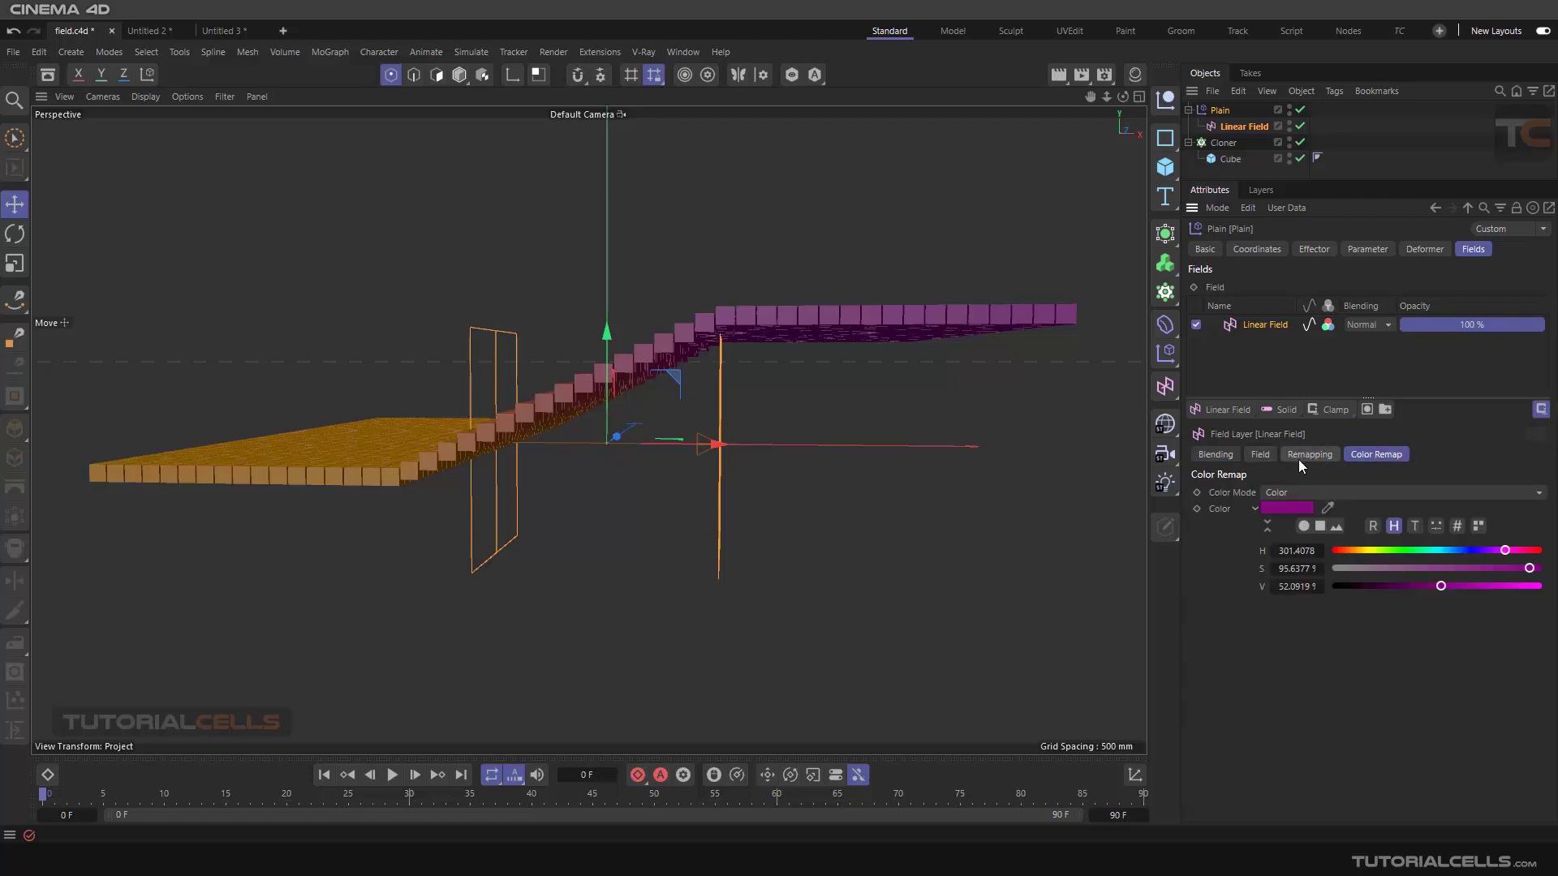
left_click(1223, 459)
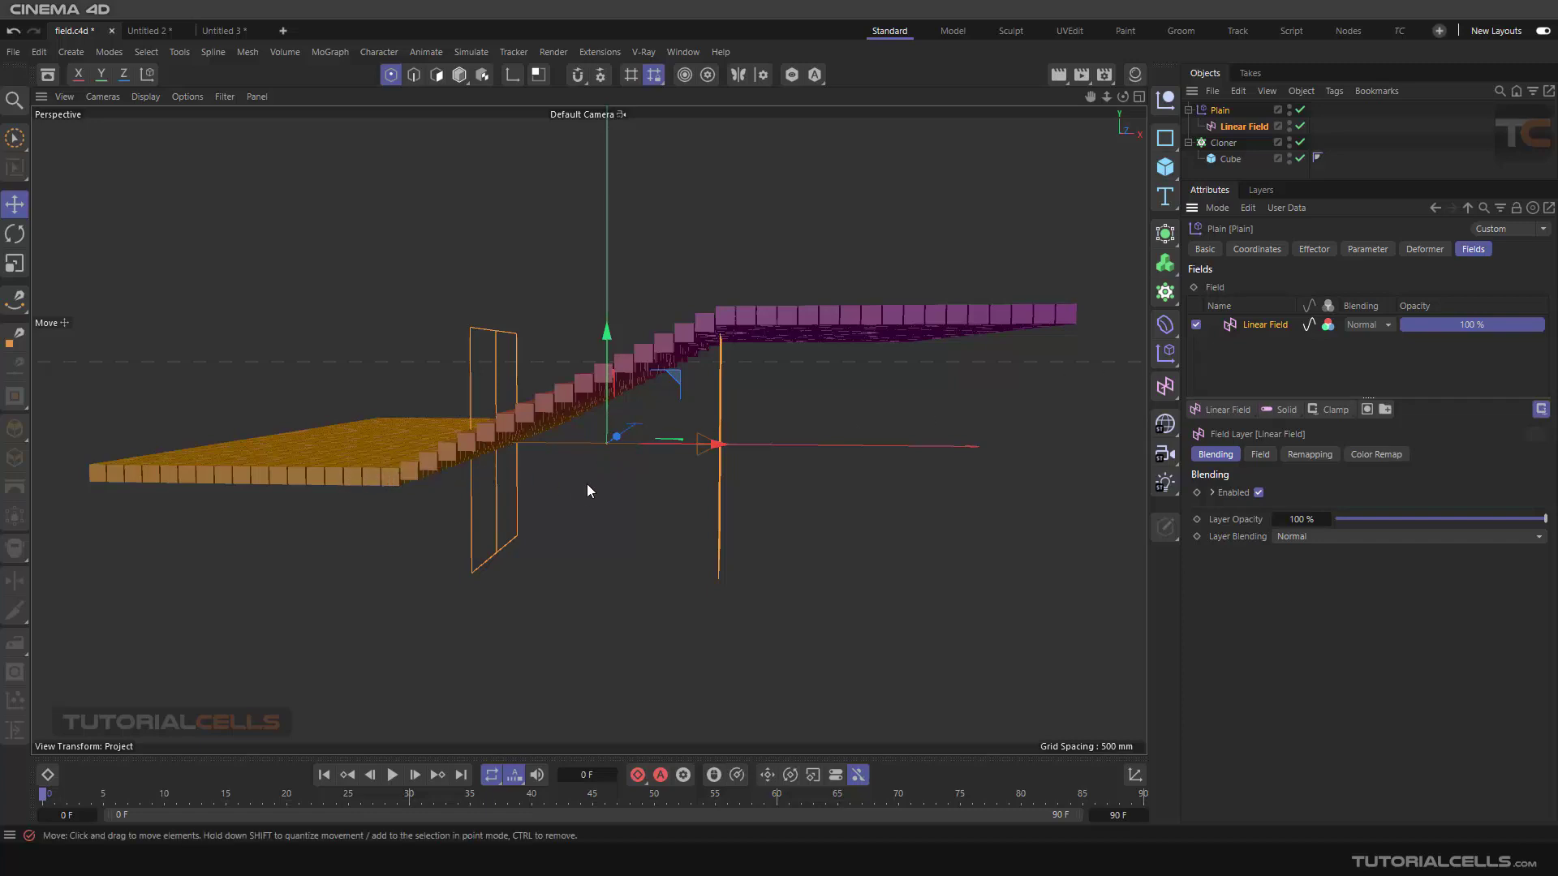
left_click_drag(587, 491, 613, 469, "alt")
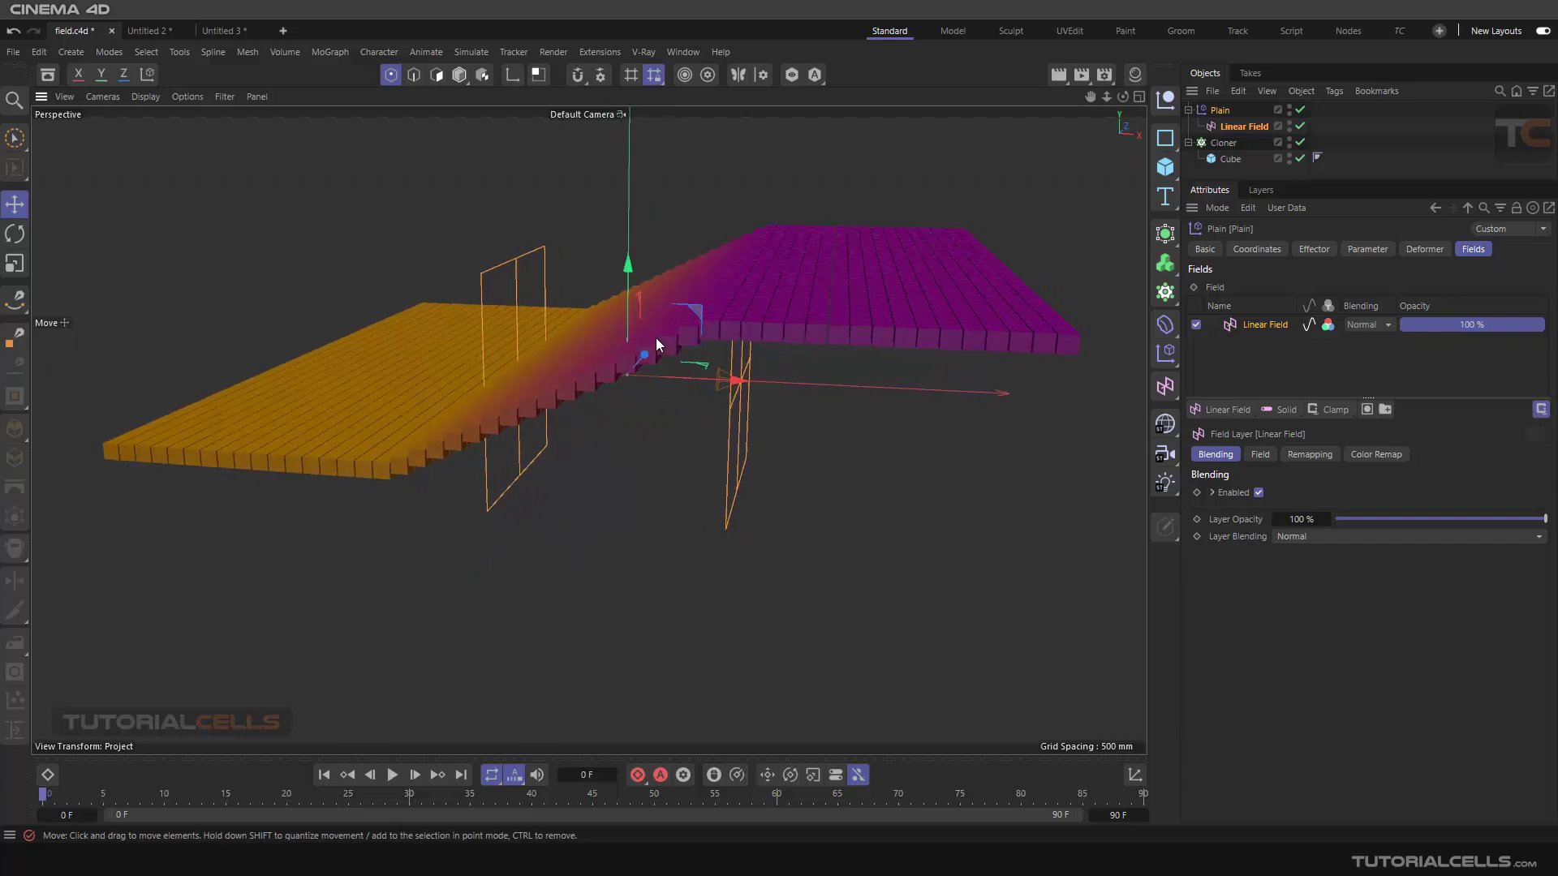
left_click_drag(644, 356, 632, 398)
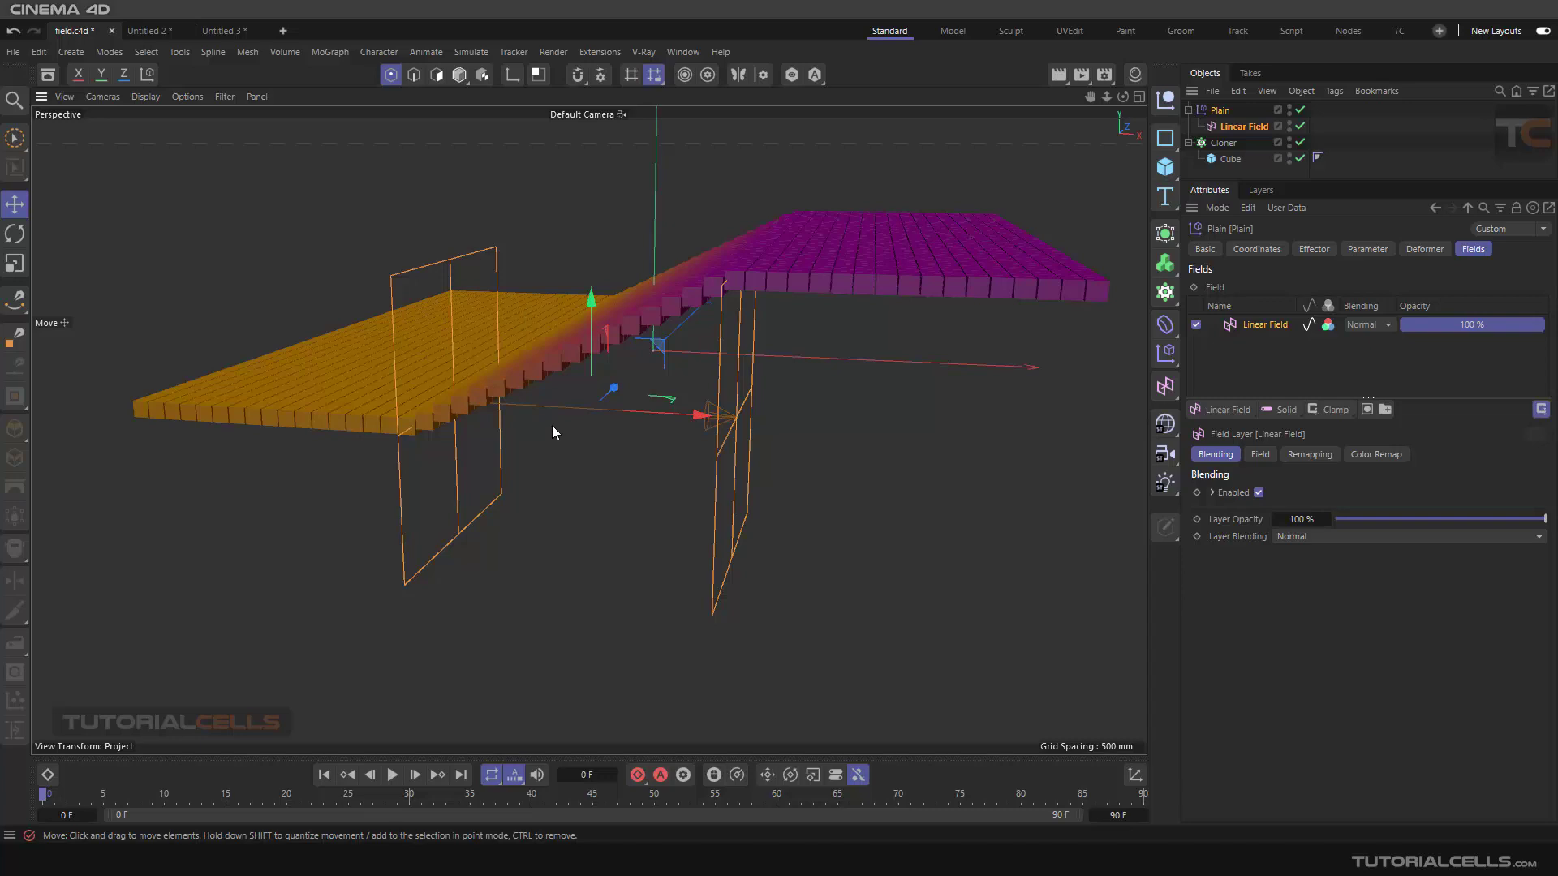
left_click_drag(552, 425, 654, 367, "alt")
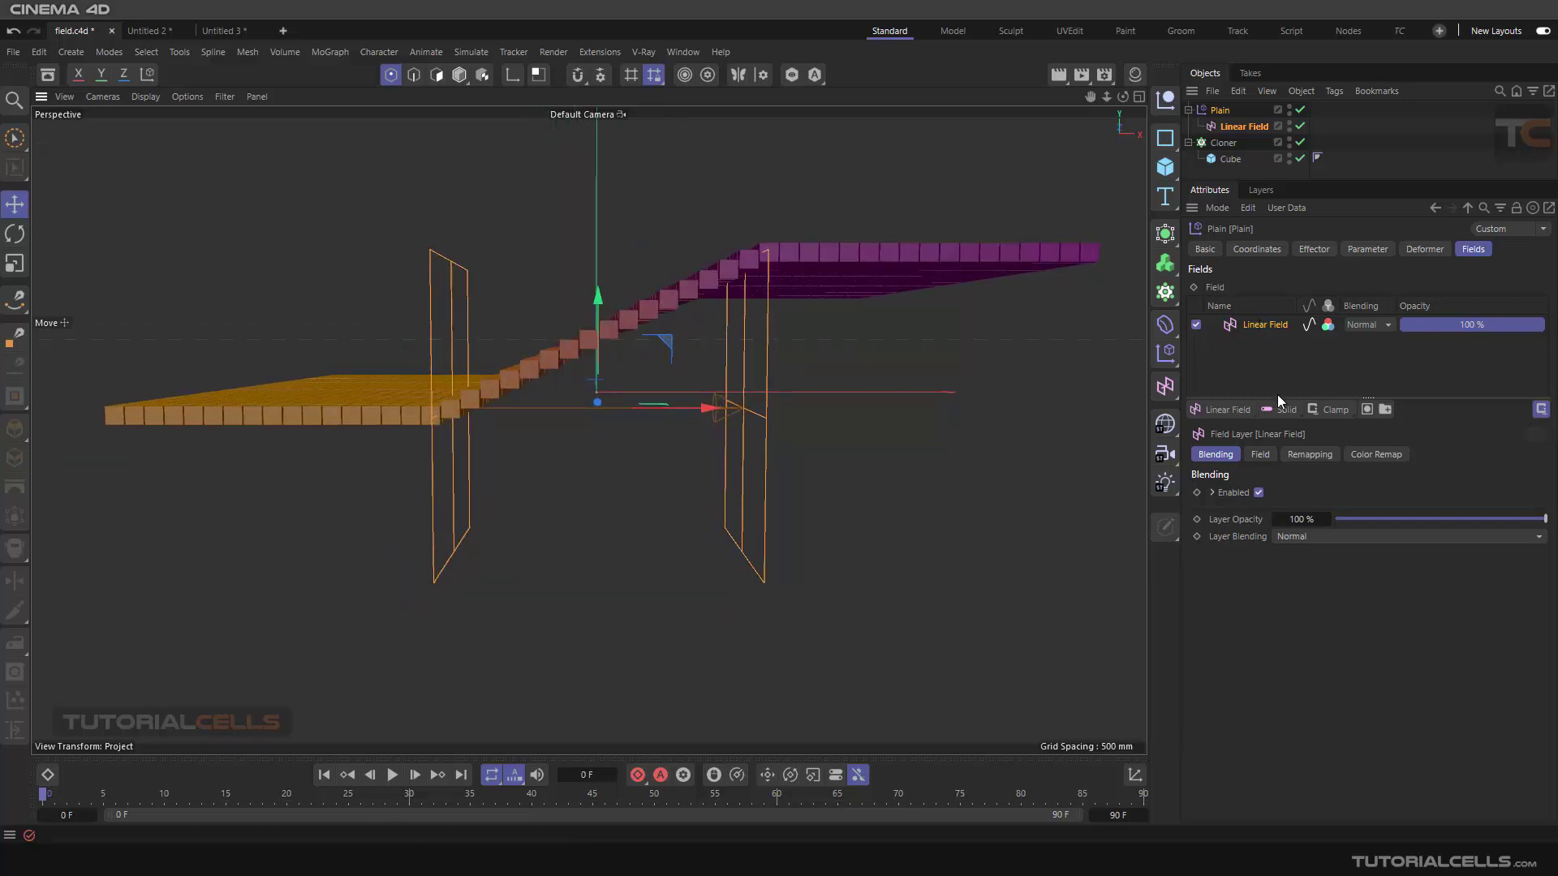
left_click(1303, 454)
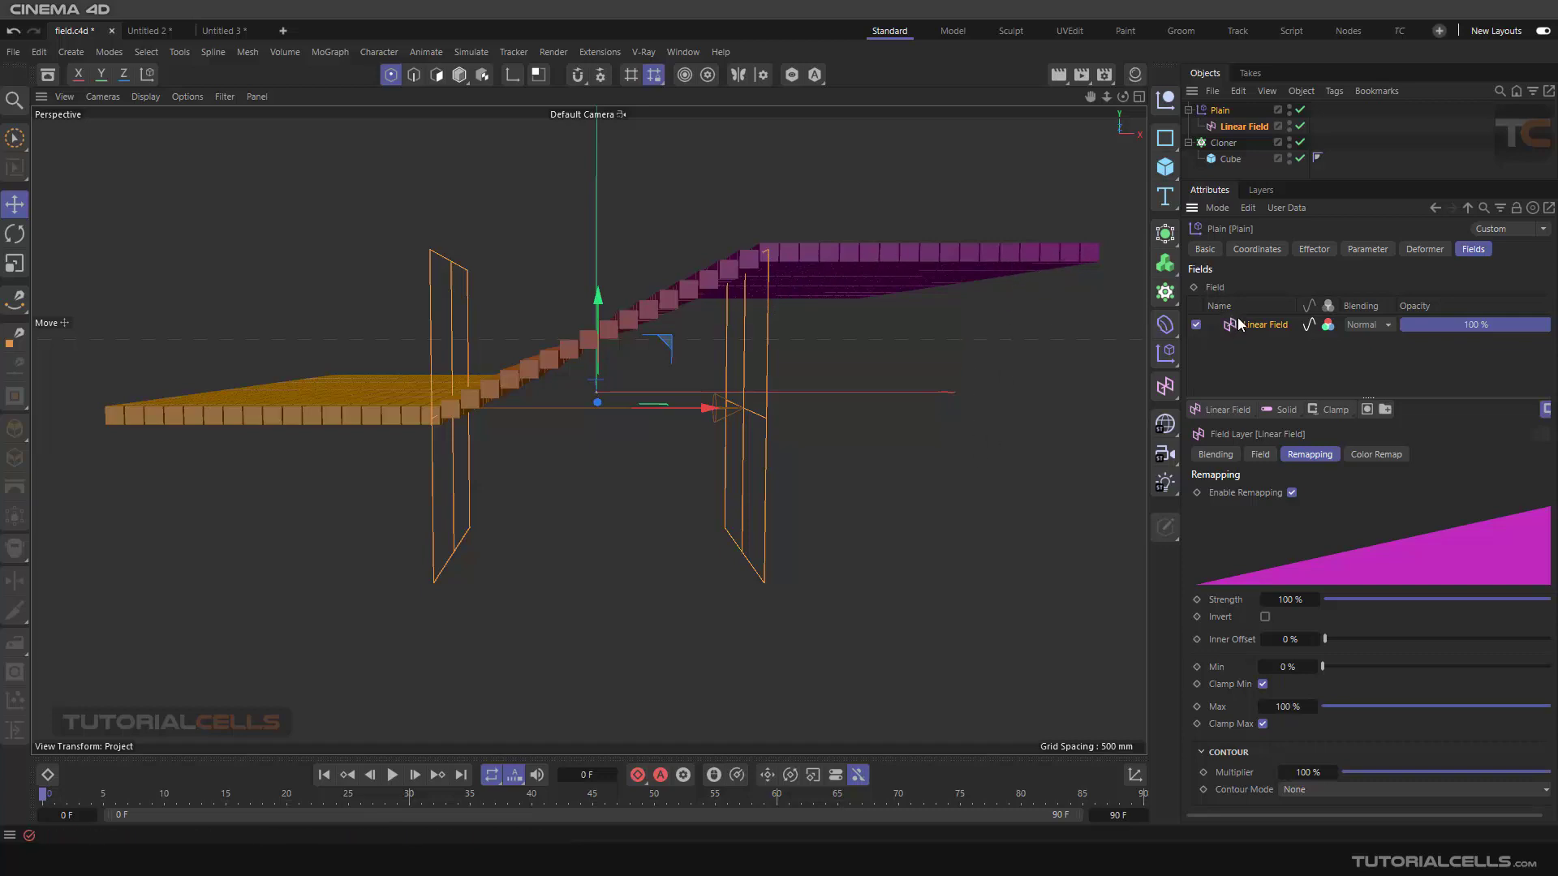
left_click(1224, 455)
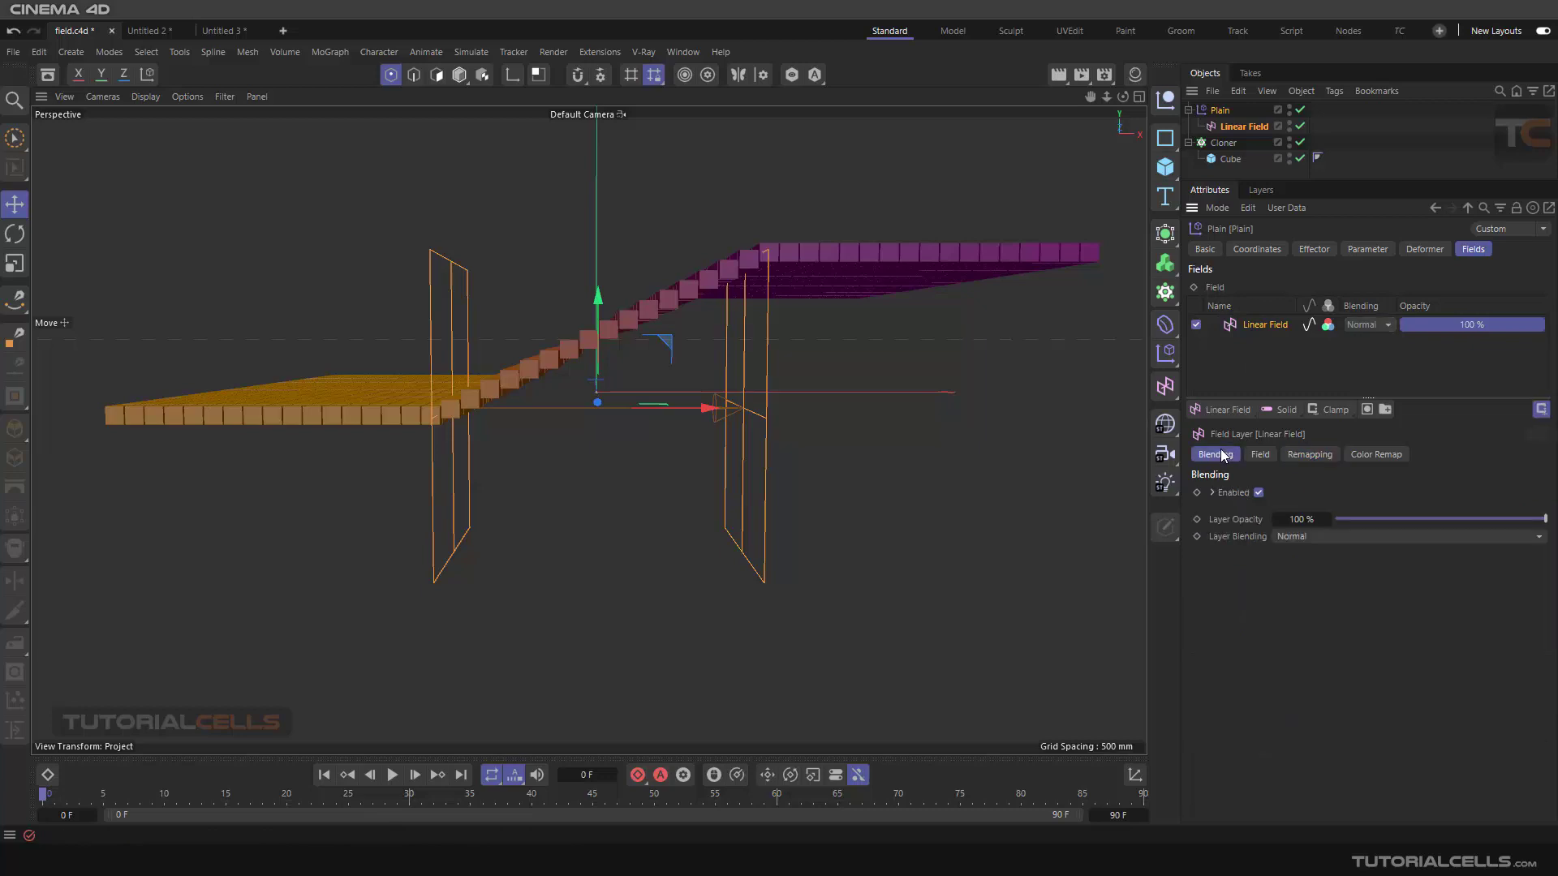
left_click(1212, 494)
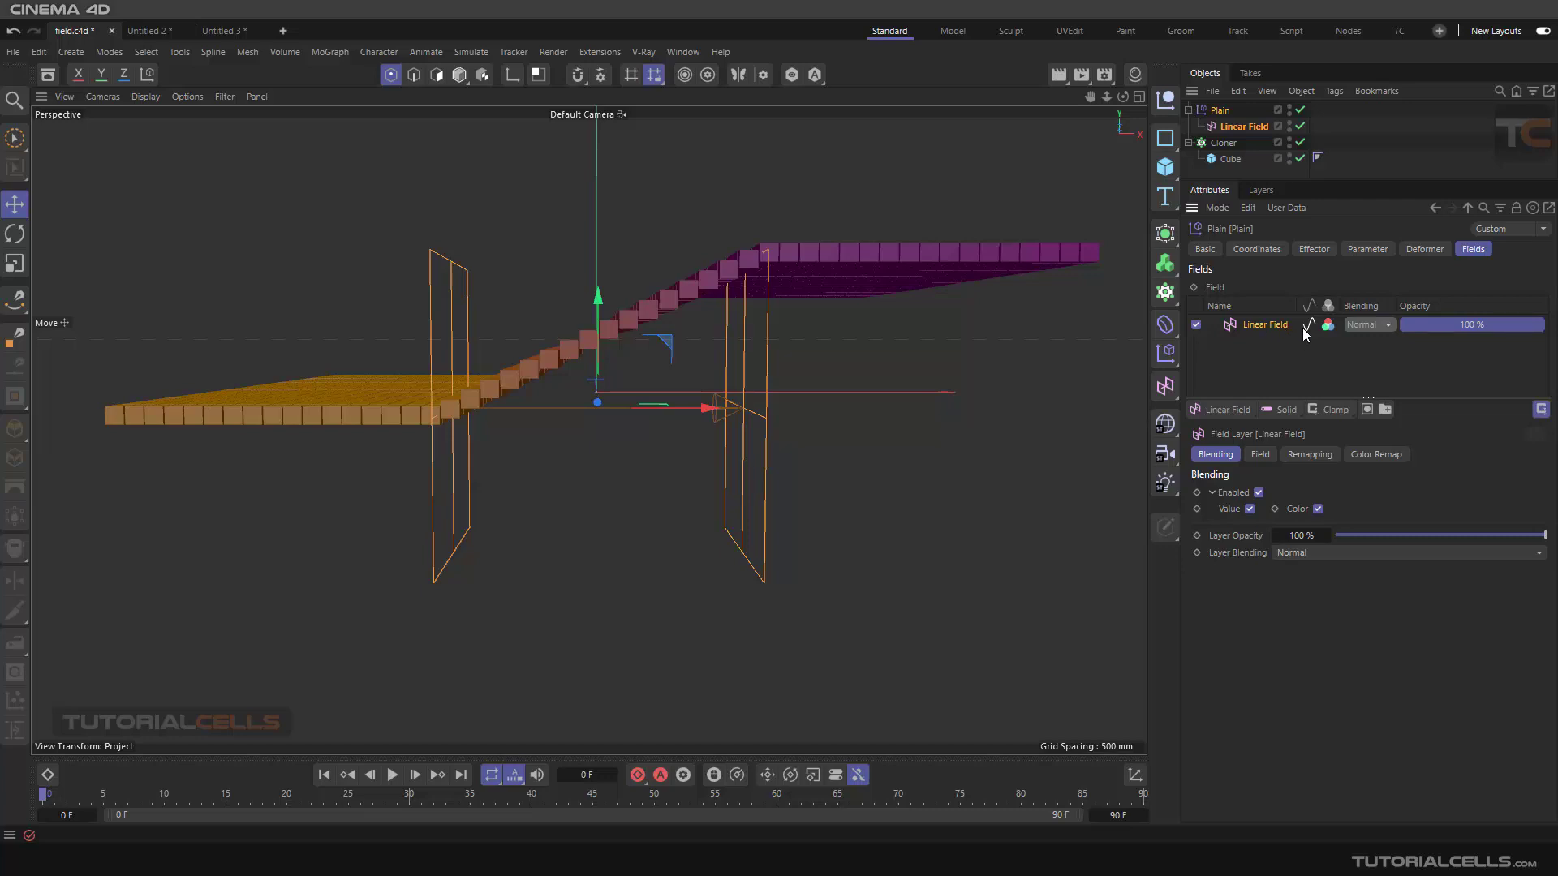
Review the Plain effector's Parameter settings and the Linear Field's Direction settings, then return to the effector's Fields list
left_click(1352, 251)
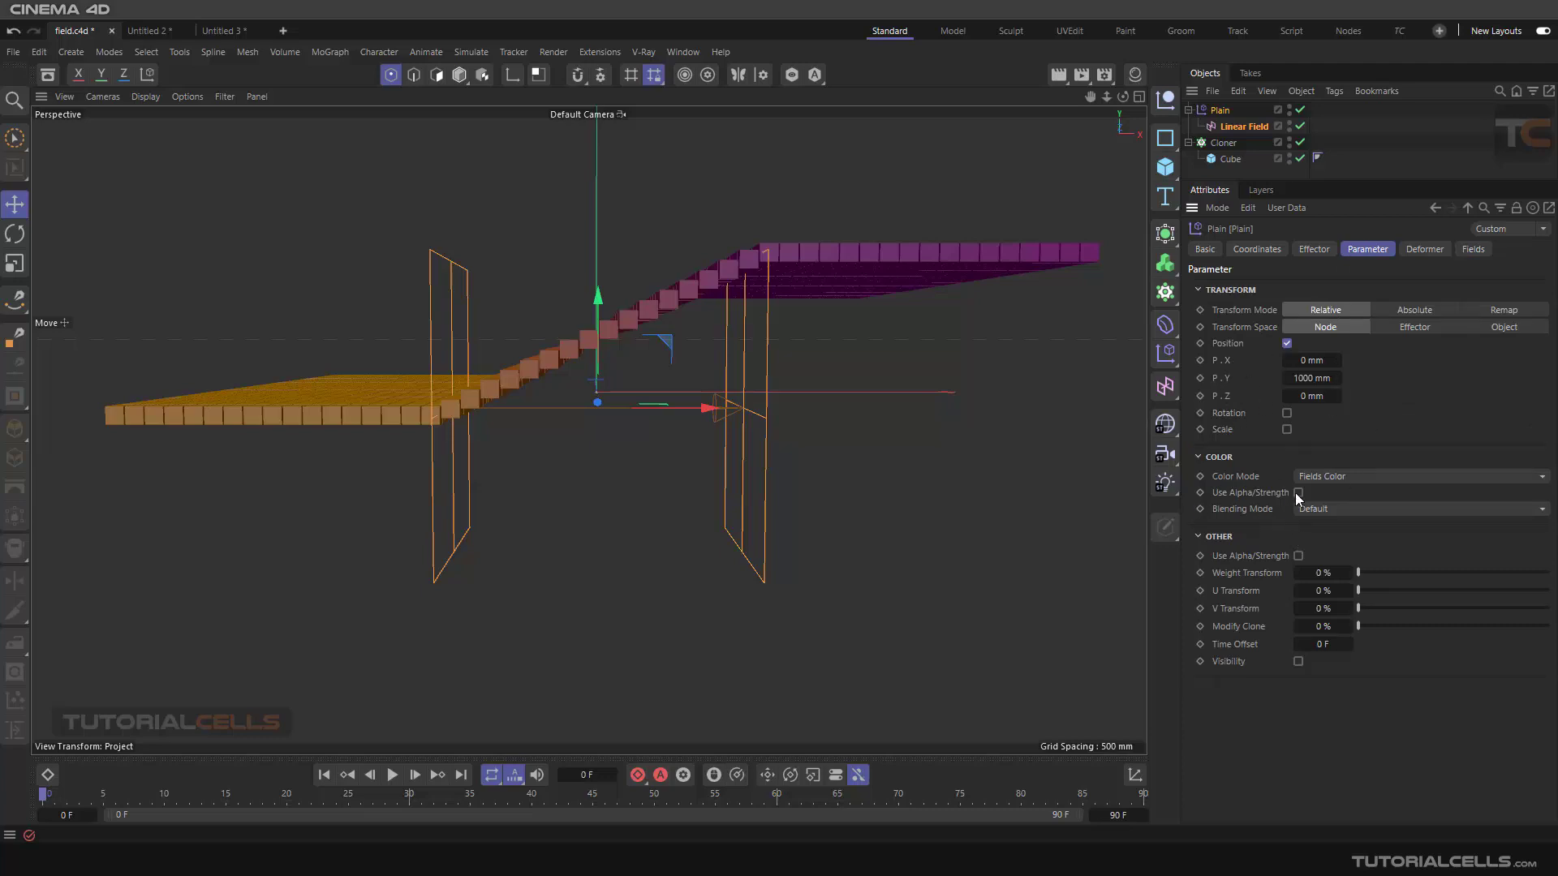
left_click(1253, 127)
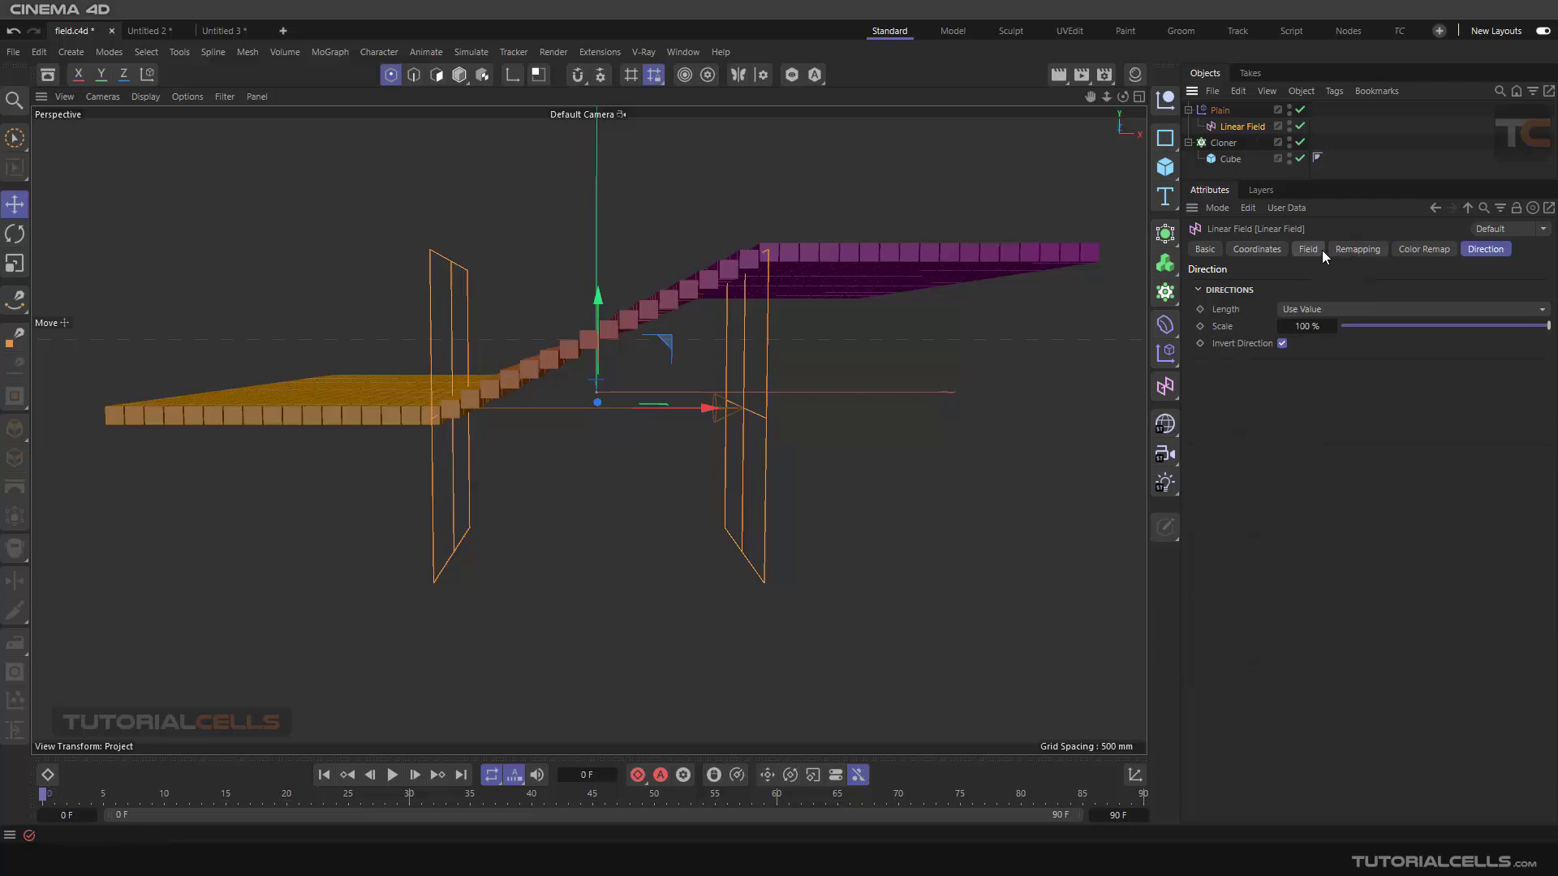
left_click(1222, 111)
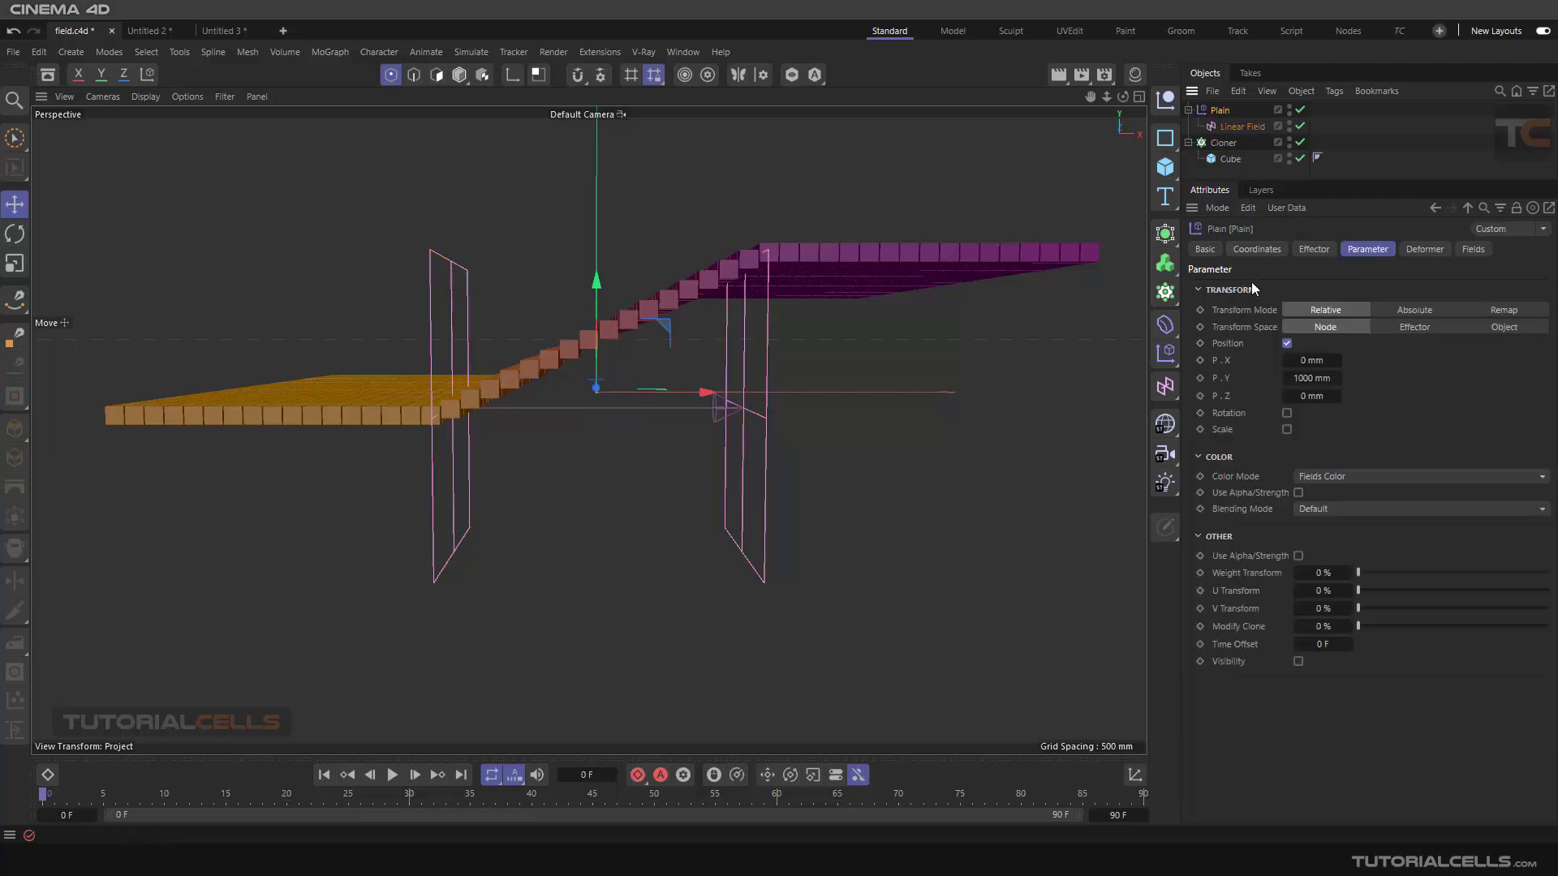
left_click(1471, 250)
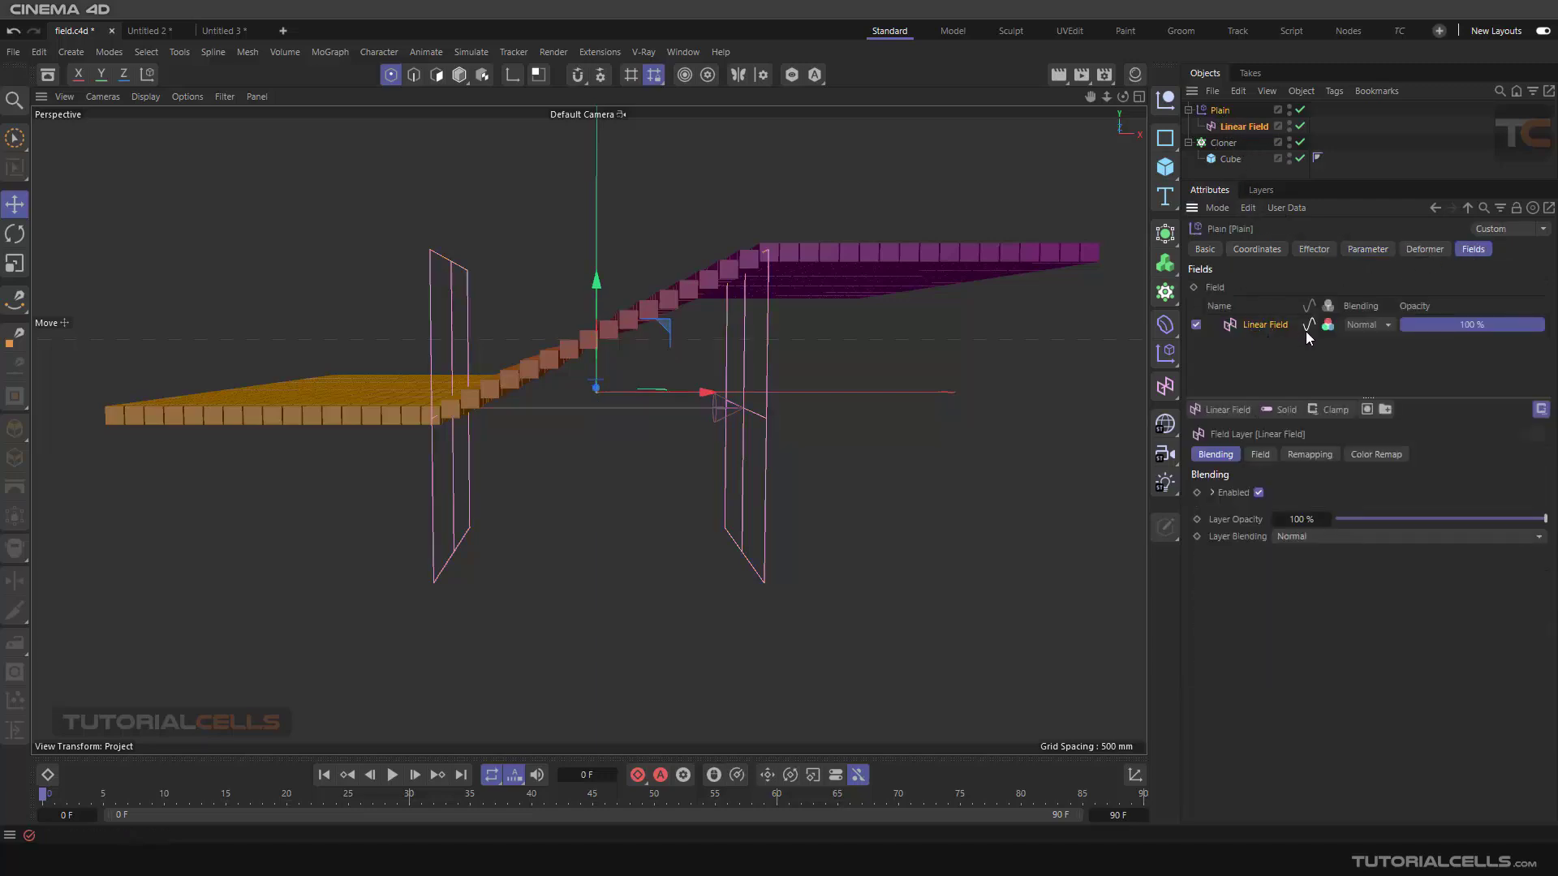
Toggle the Linear Field layer's value influence off and on repeatedly
left_click(1307, 328)
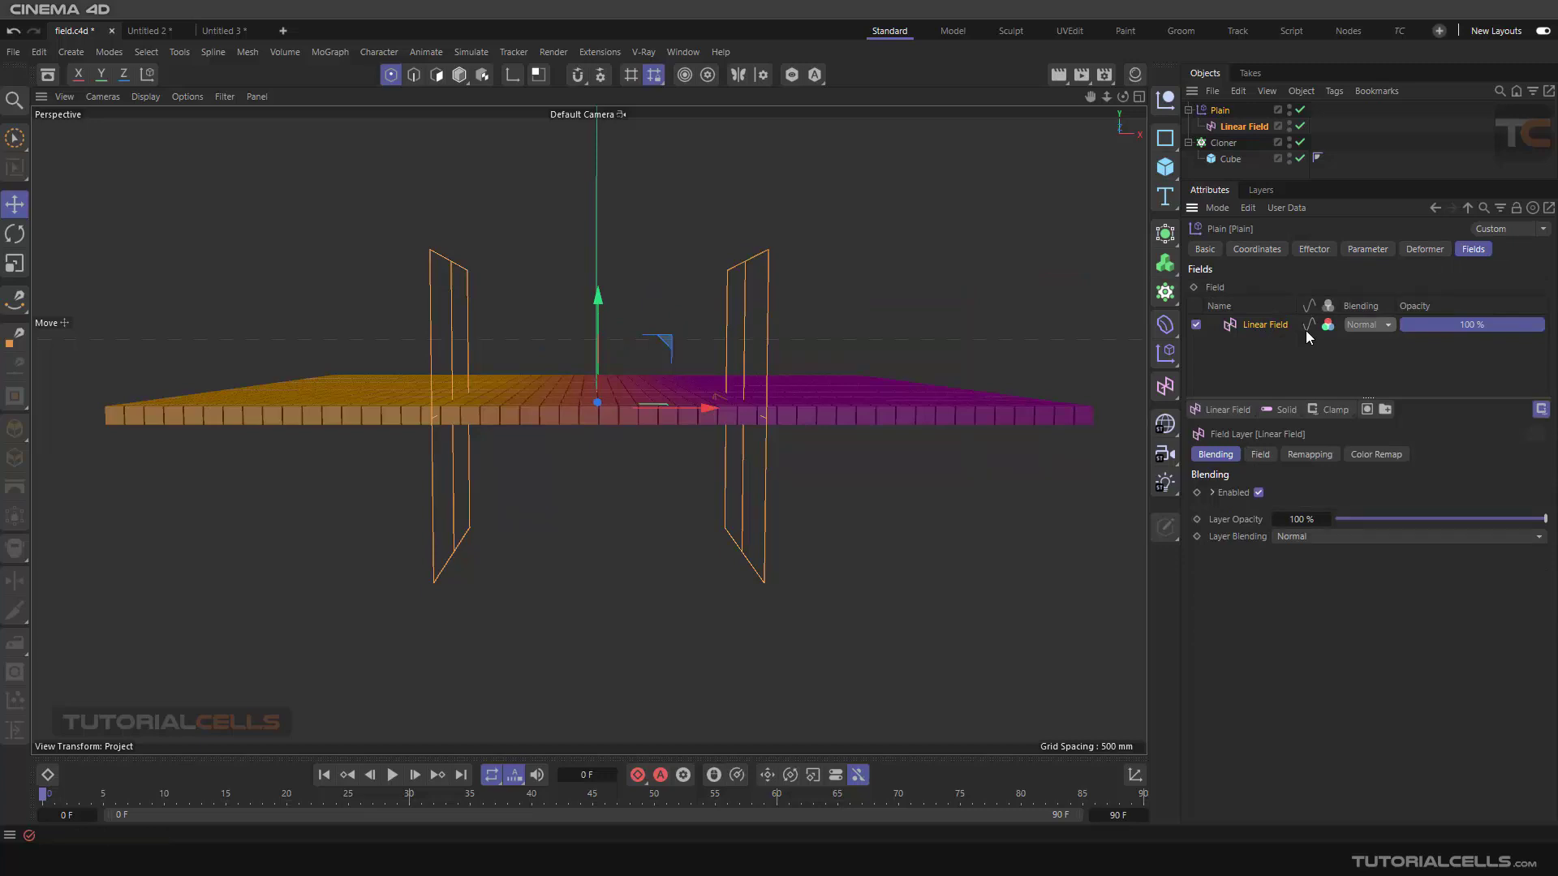
left_click(1307, 328)
left_click(1307, 328)
left_click(1307, 328)
left_click(1308, 328)
left_click(1307, 327)
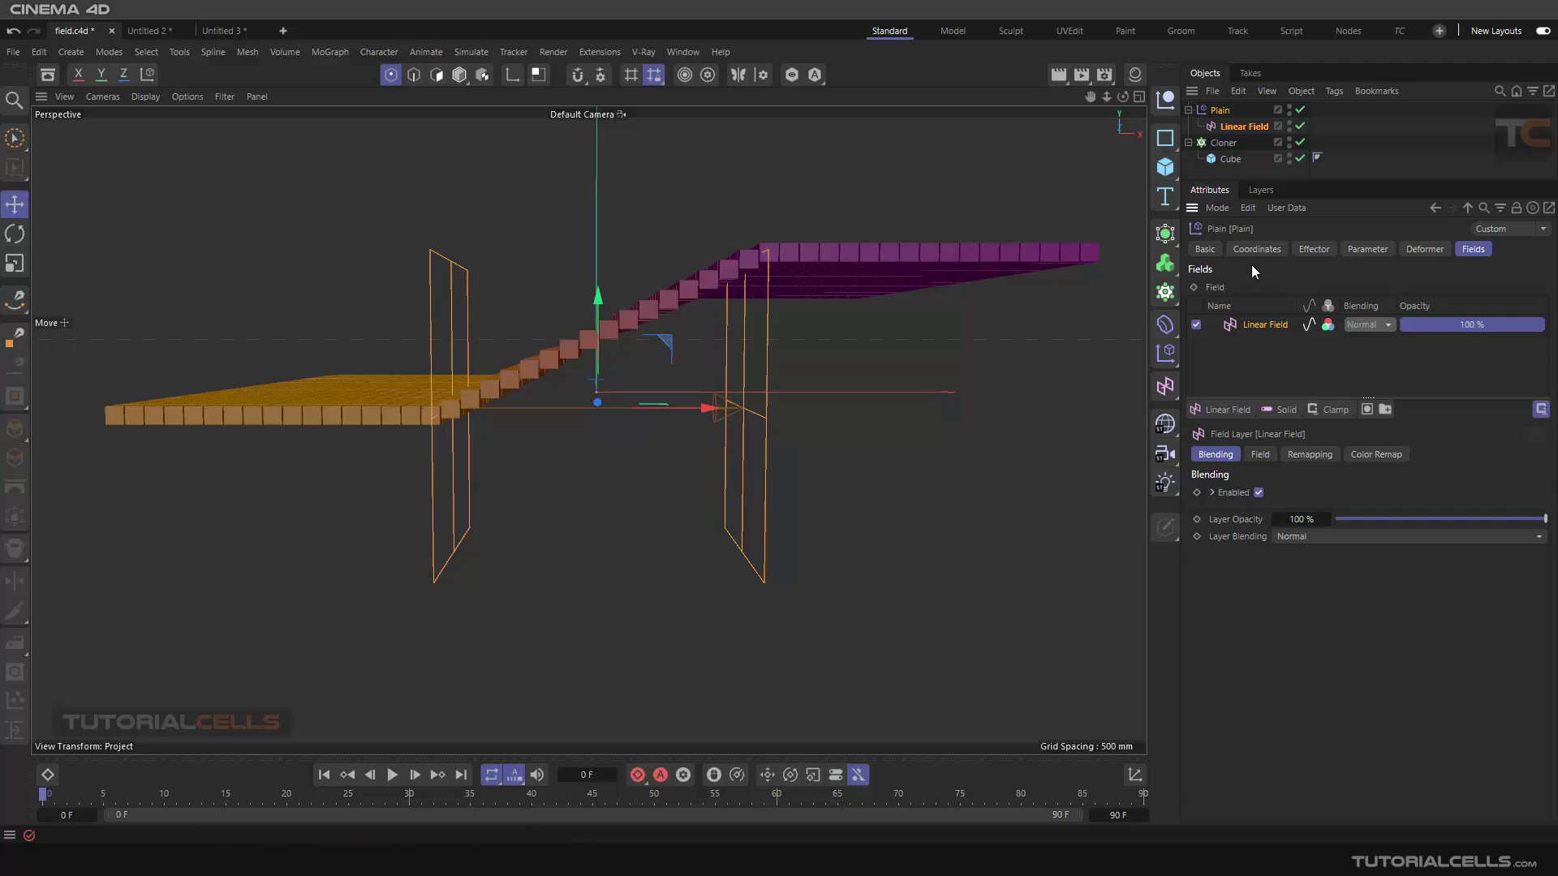
Browse the Plain effector's Effector, Parameter and Fields settings
left_click(1325, 251)
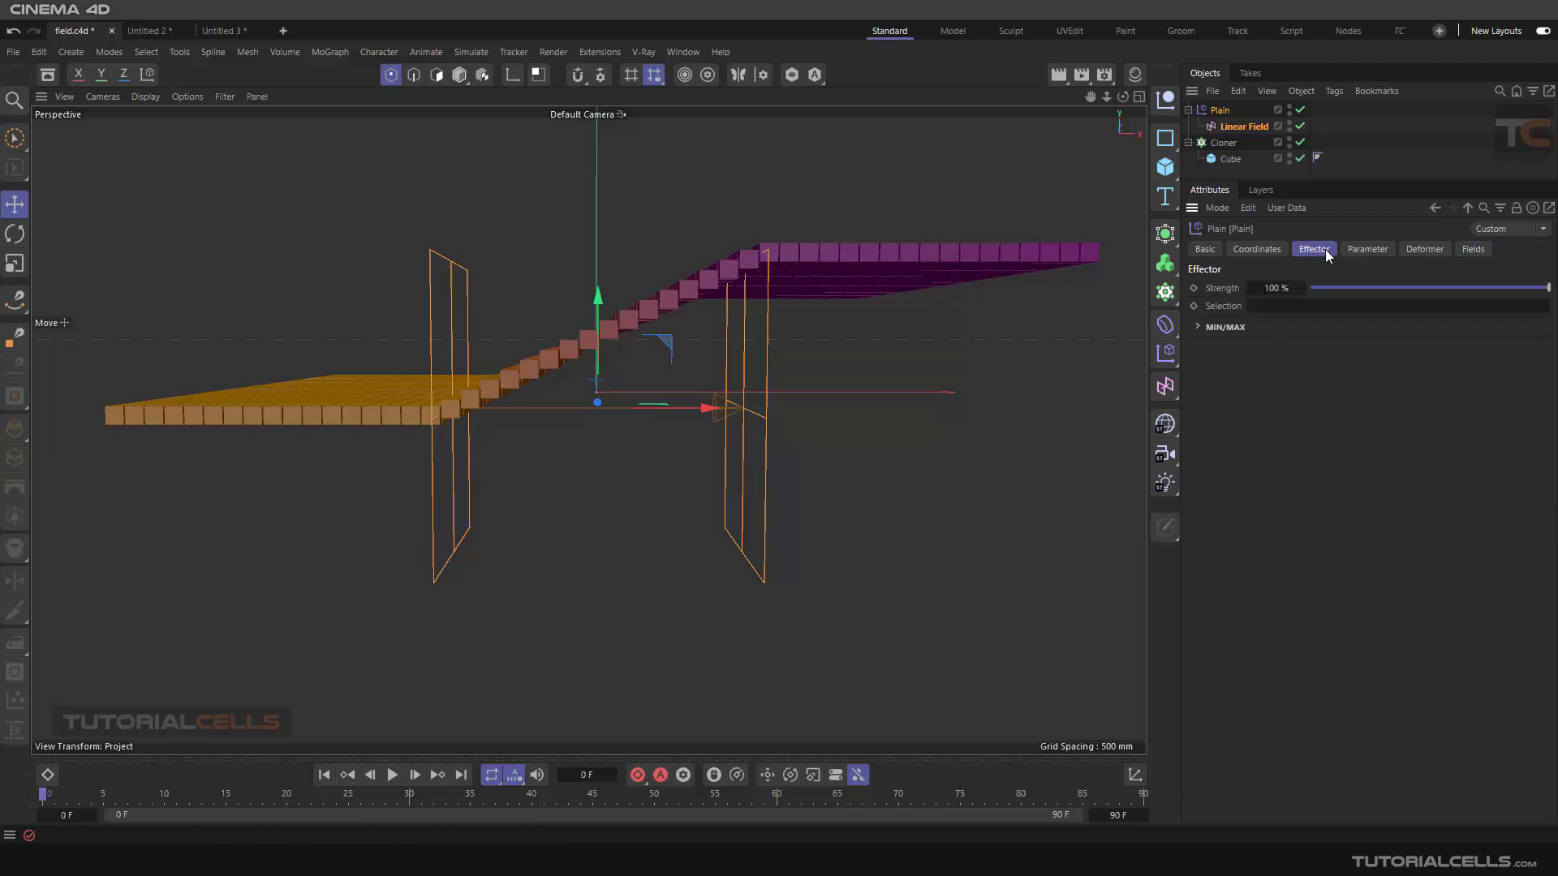
left_click(1370, 248)
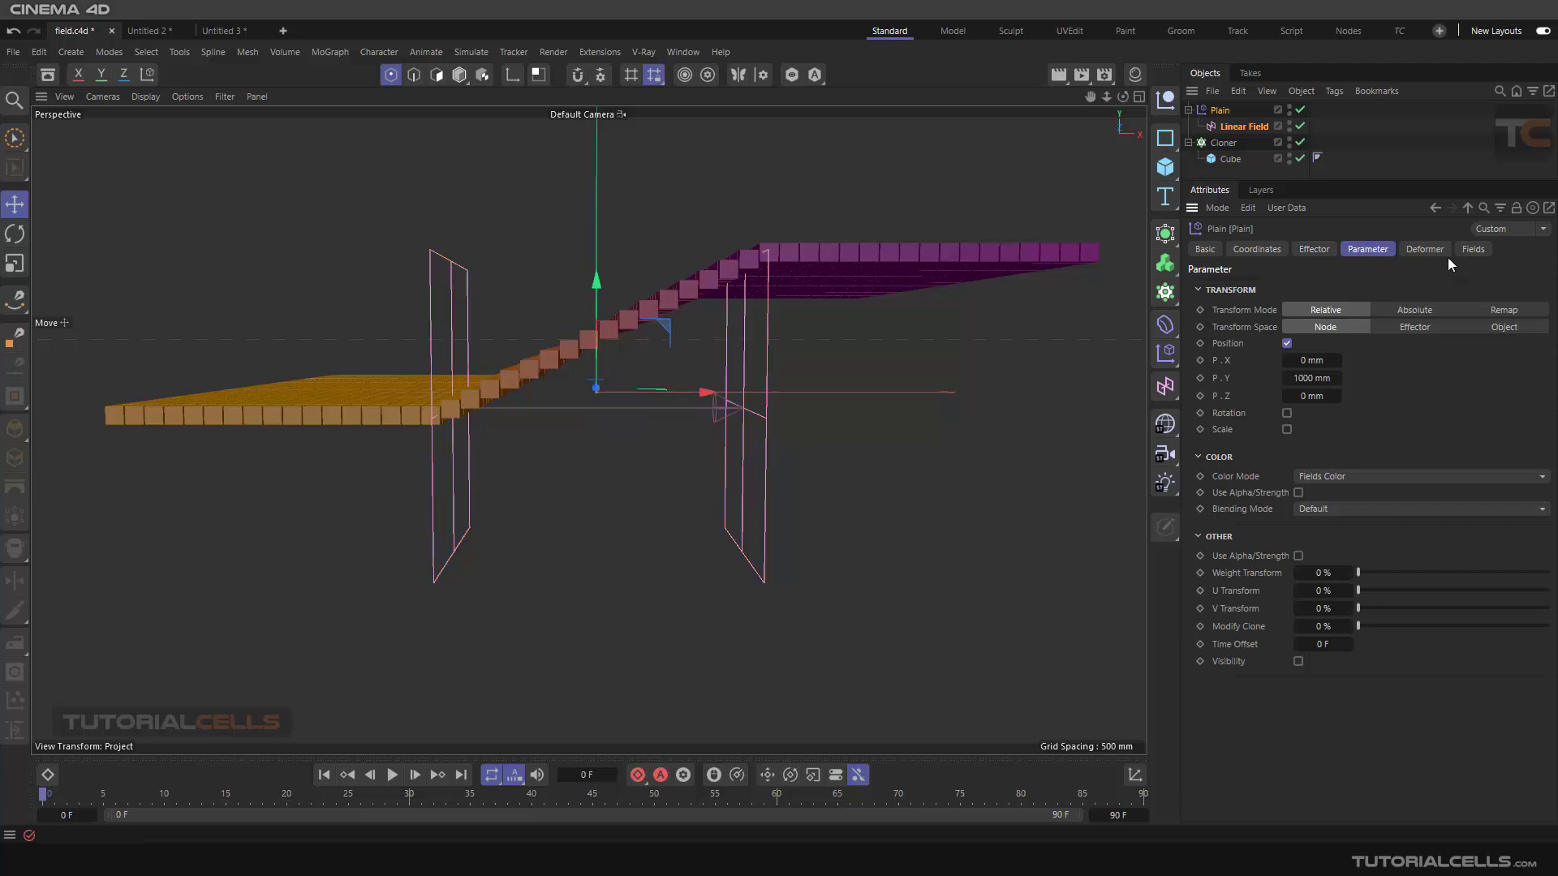
left_click(1471, 249)
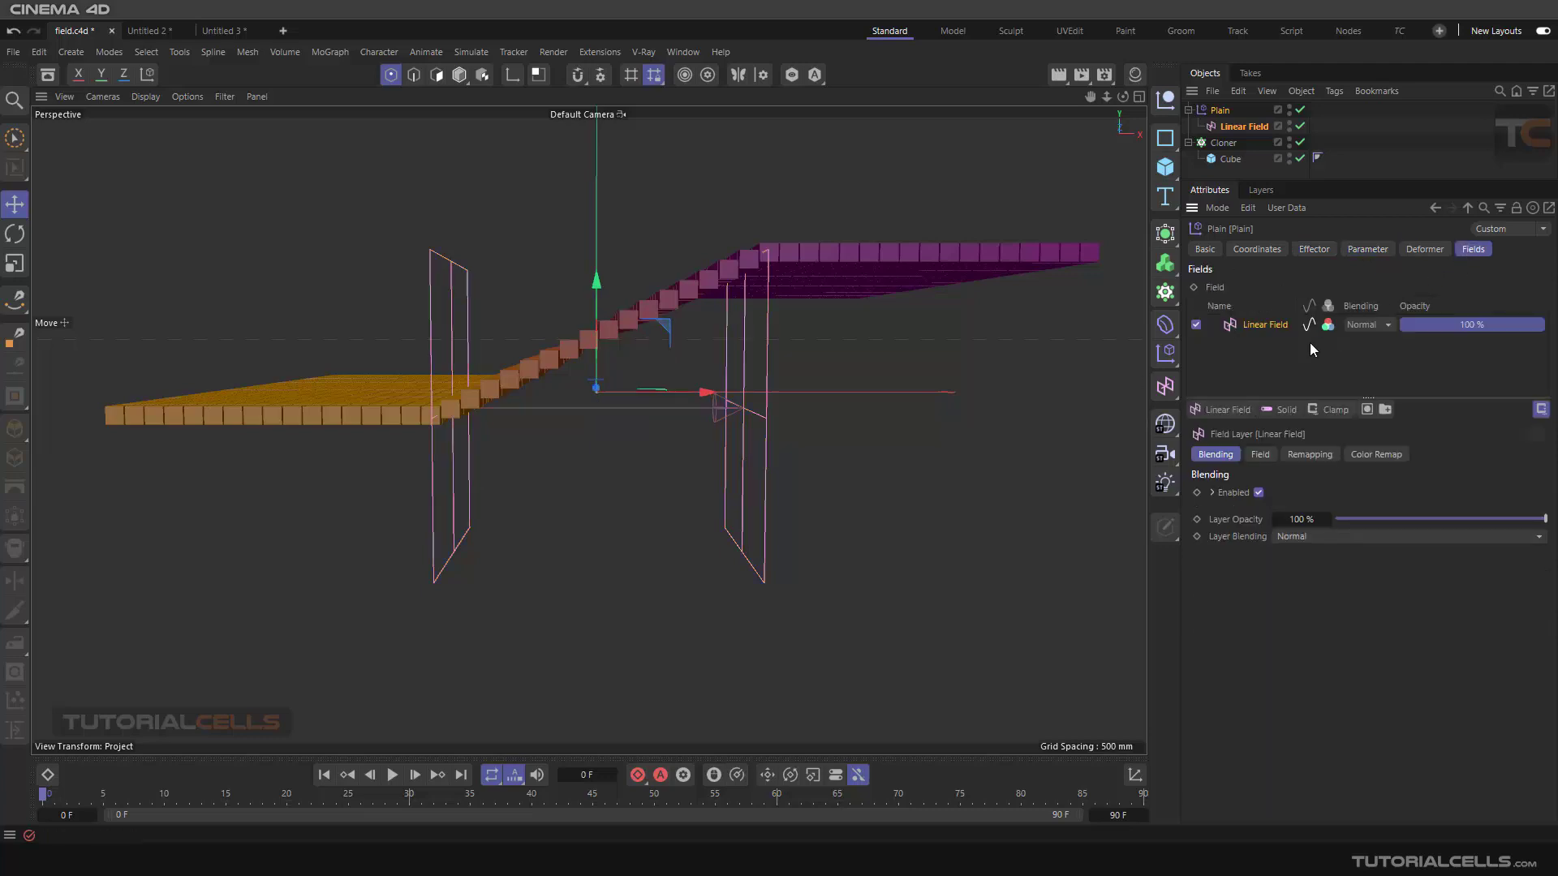
Switch the field layer's Color Mode to No Remap and back to Color
left_click(1361, 456)
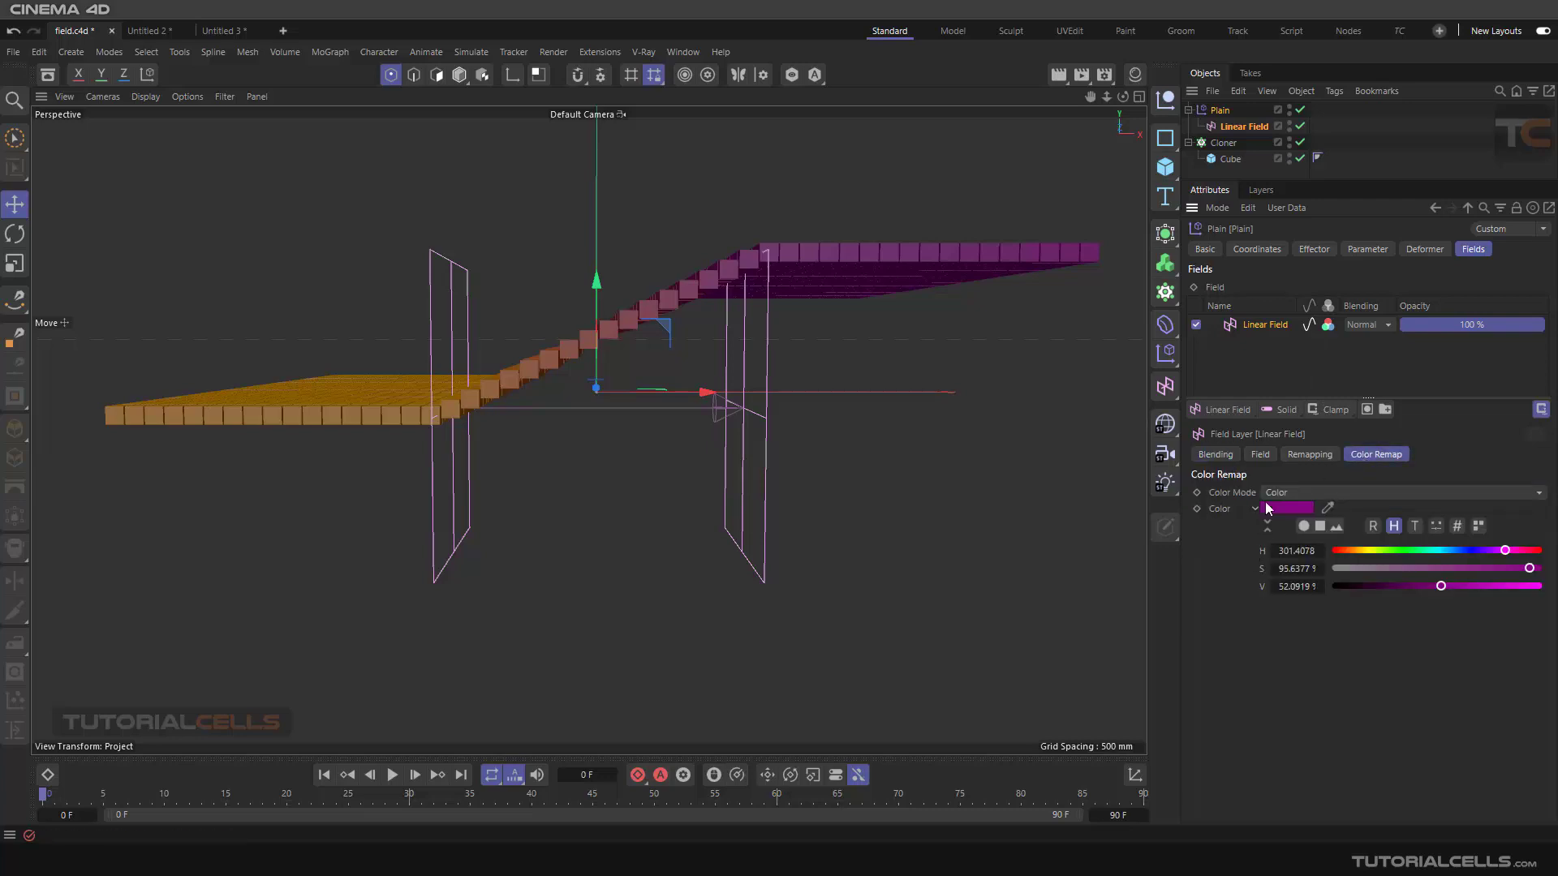
left_click(1328, 493)
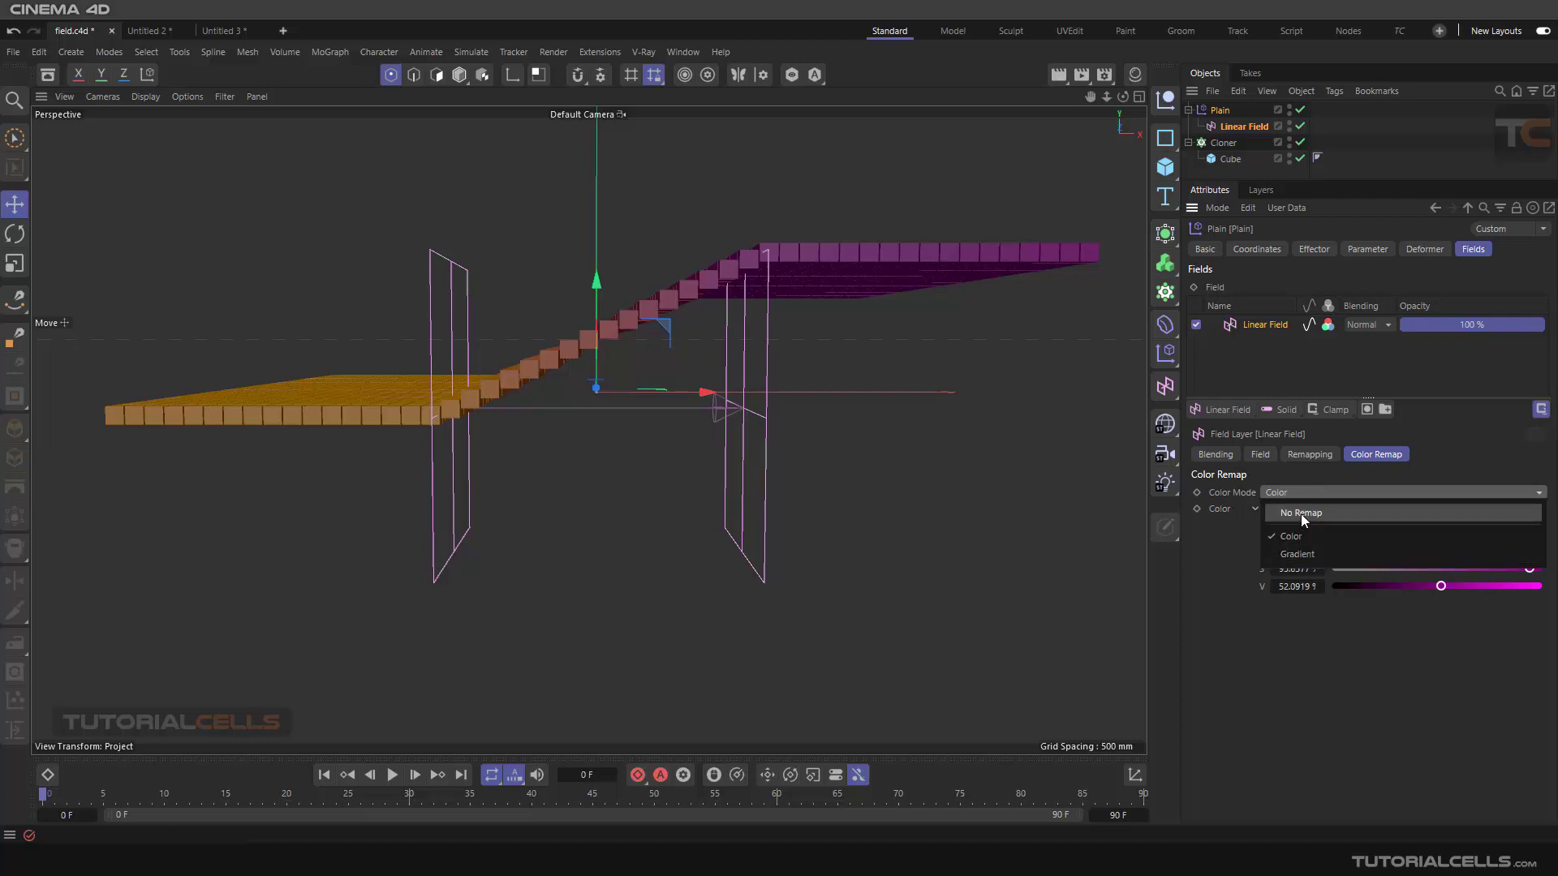
left_click(1301, 513)
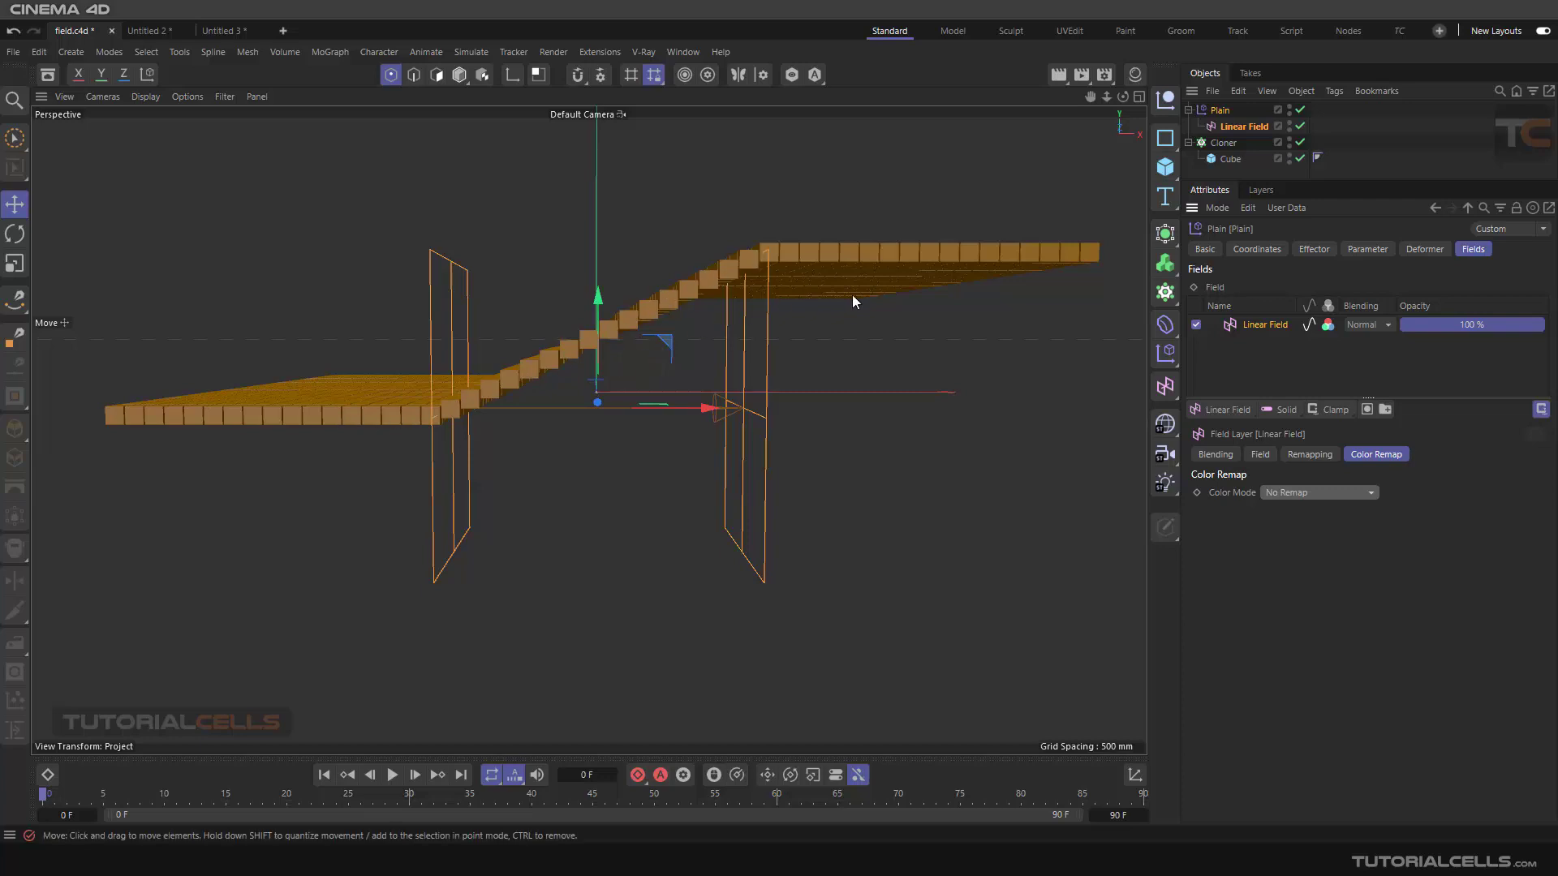
left_click(1300, 495)
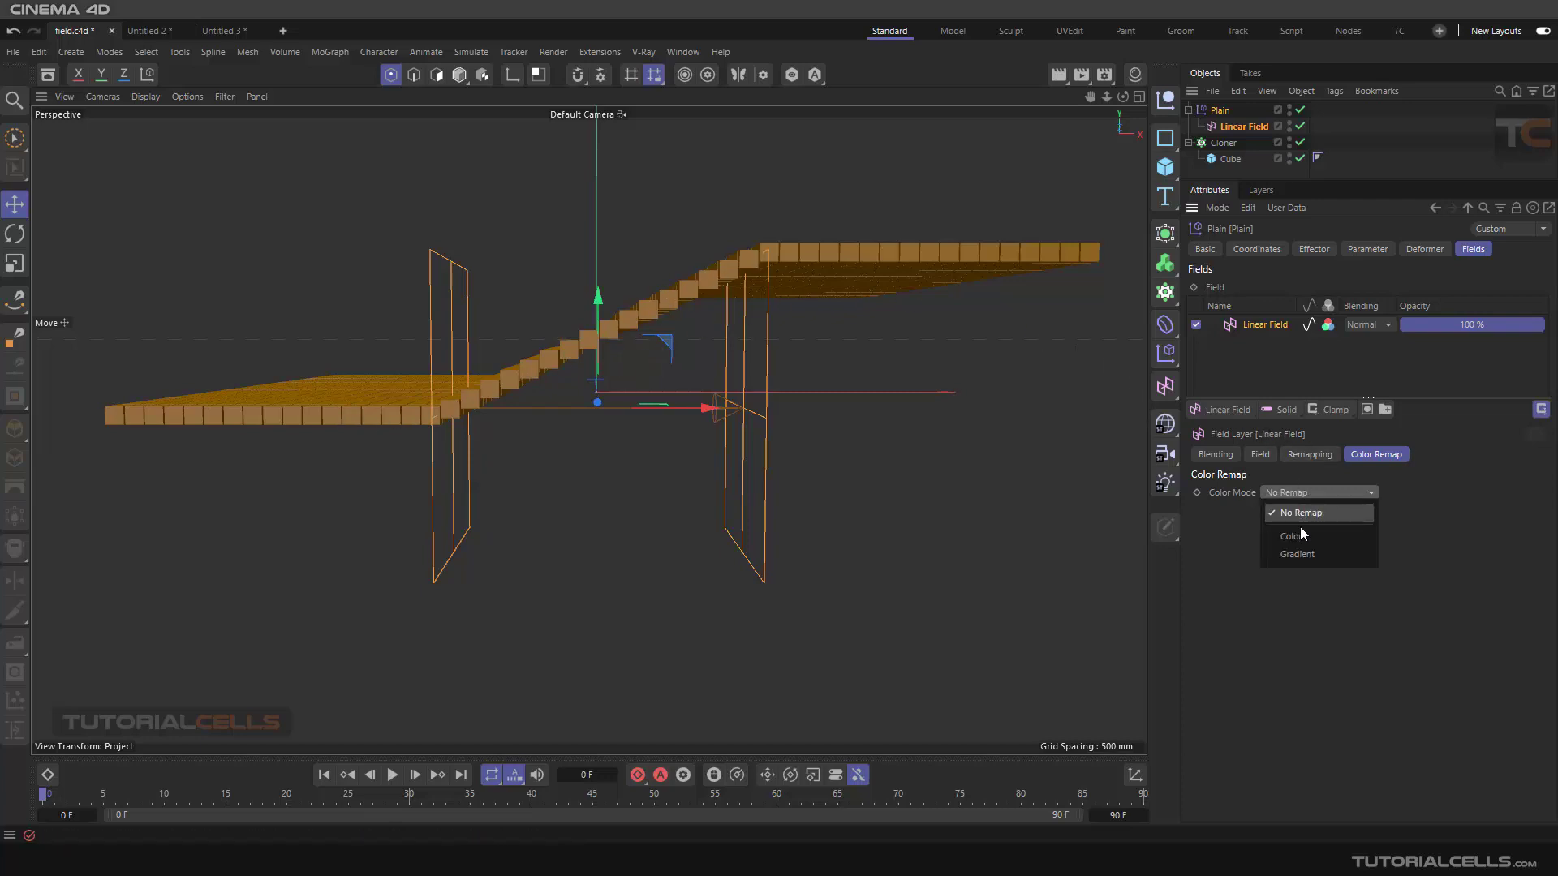
left_click(1298, 535)
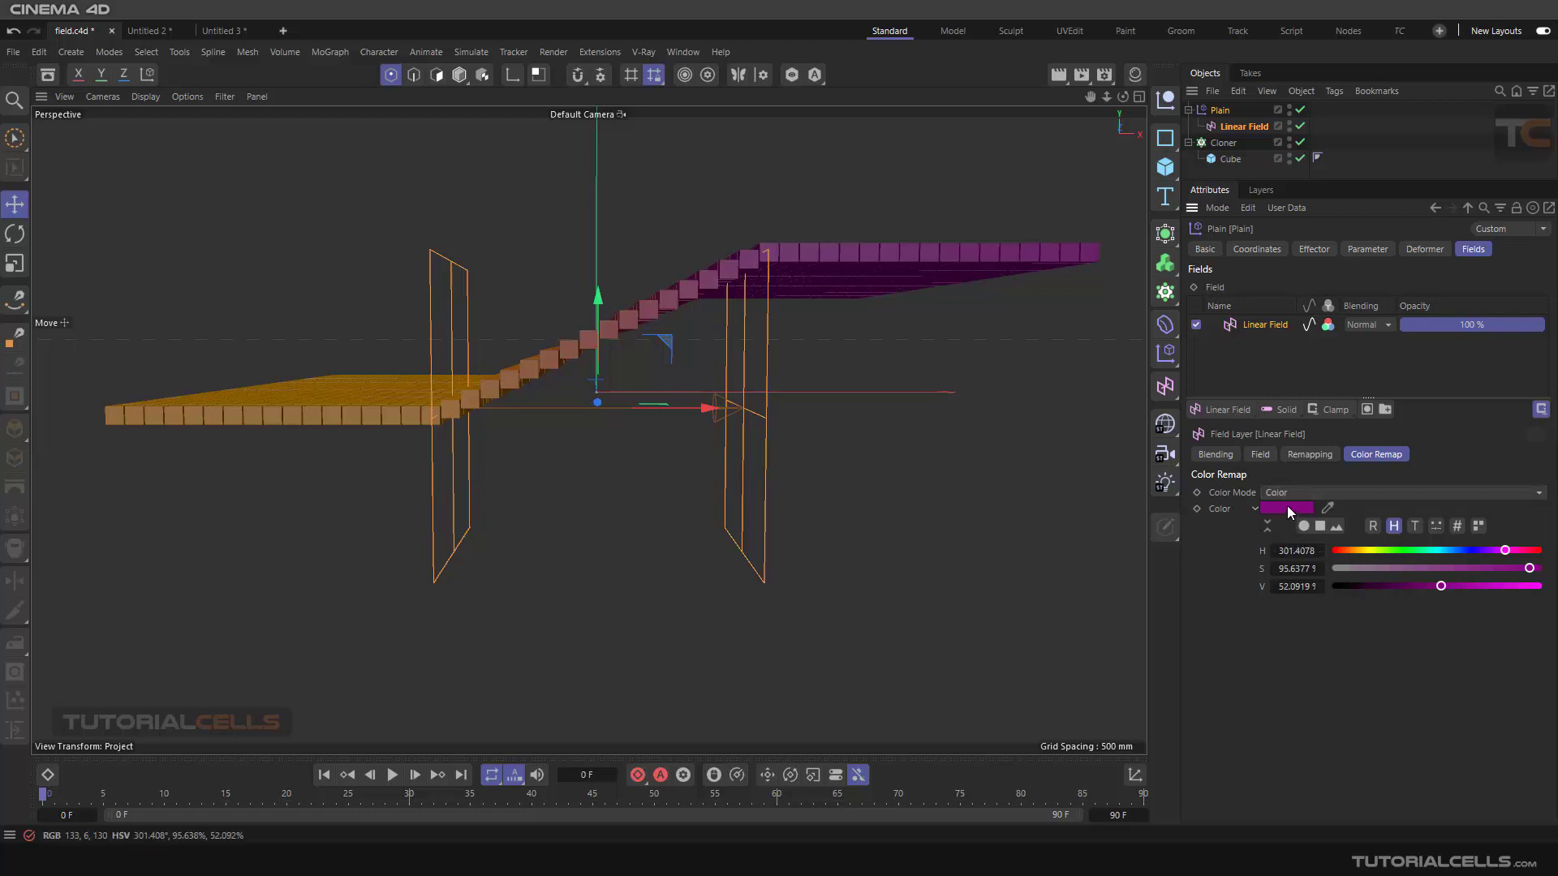
Adjust the Color Remap color to a fully saturated magenta with about 68% value in the Color Chooser
left_click(1287, 506)
left_click_drag(1213, 611, 1346, 624)
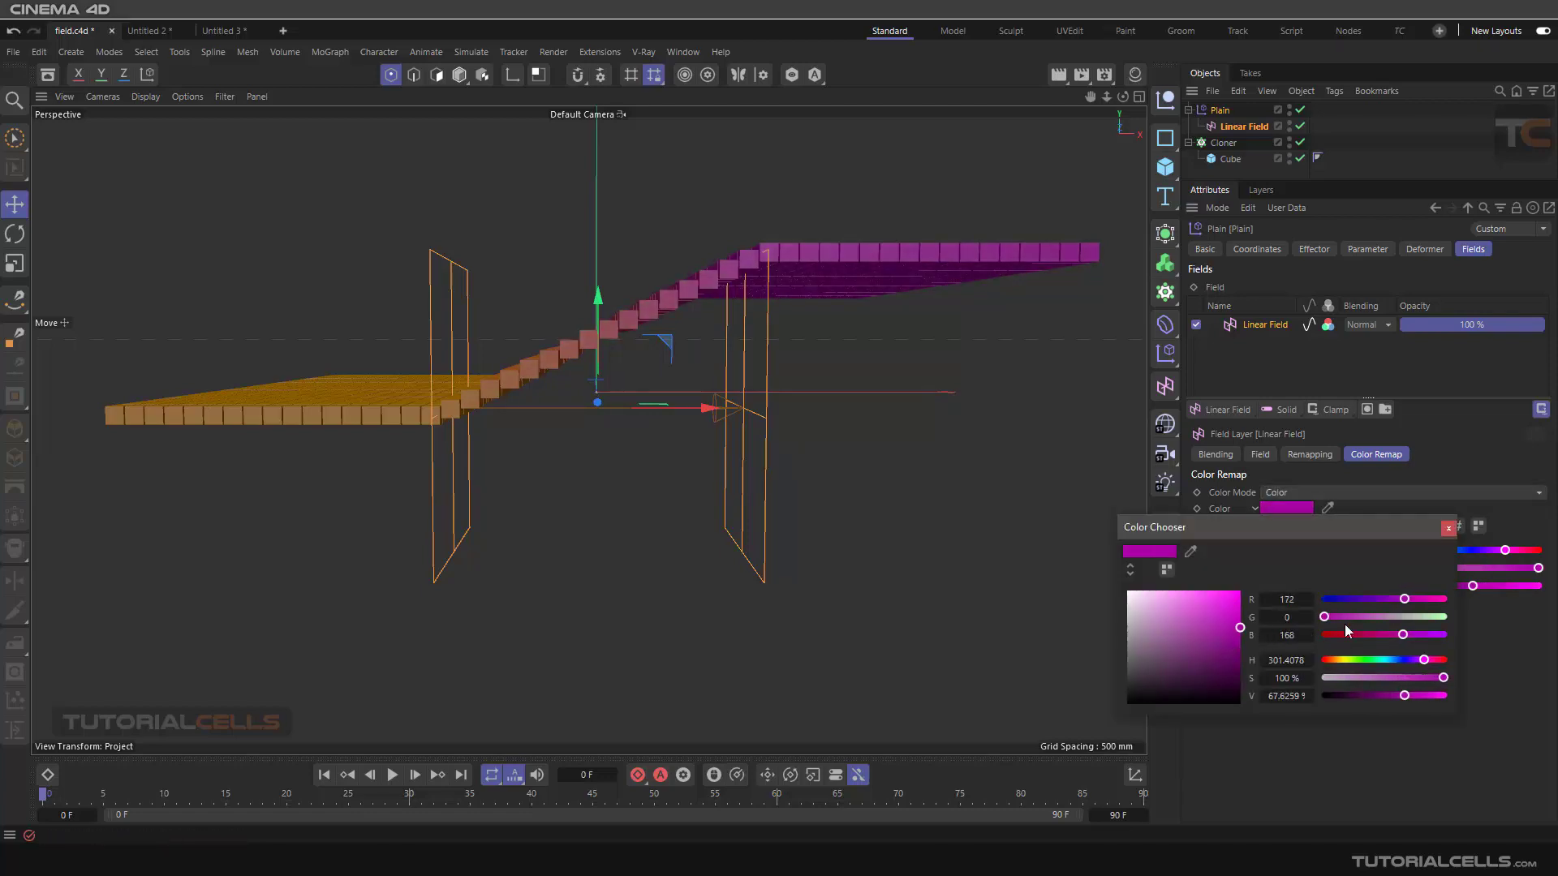
left_click(1447, 528)
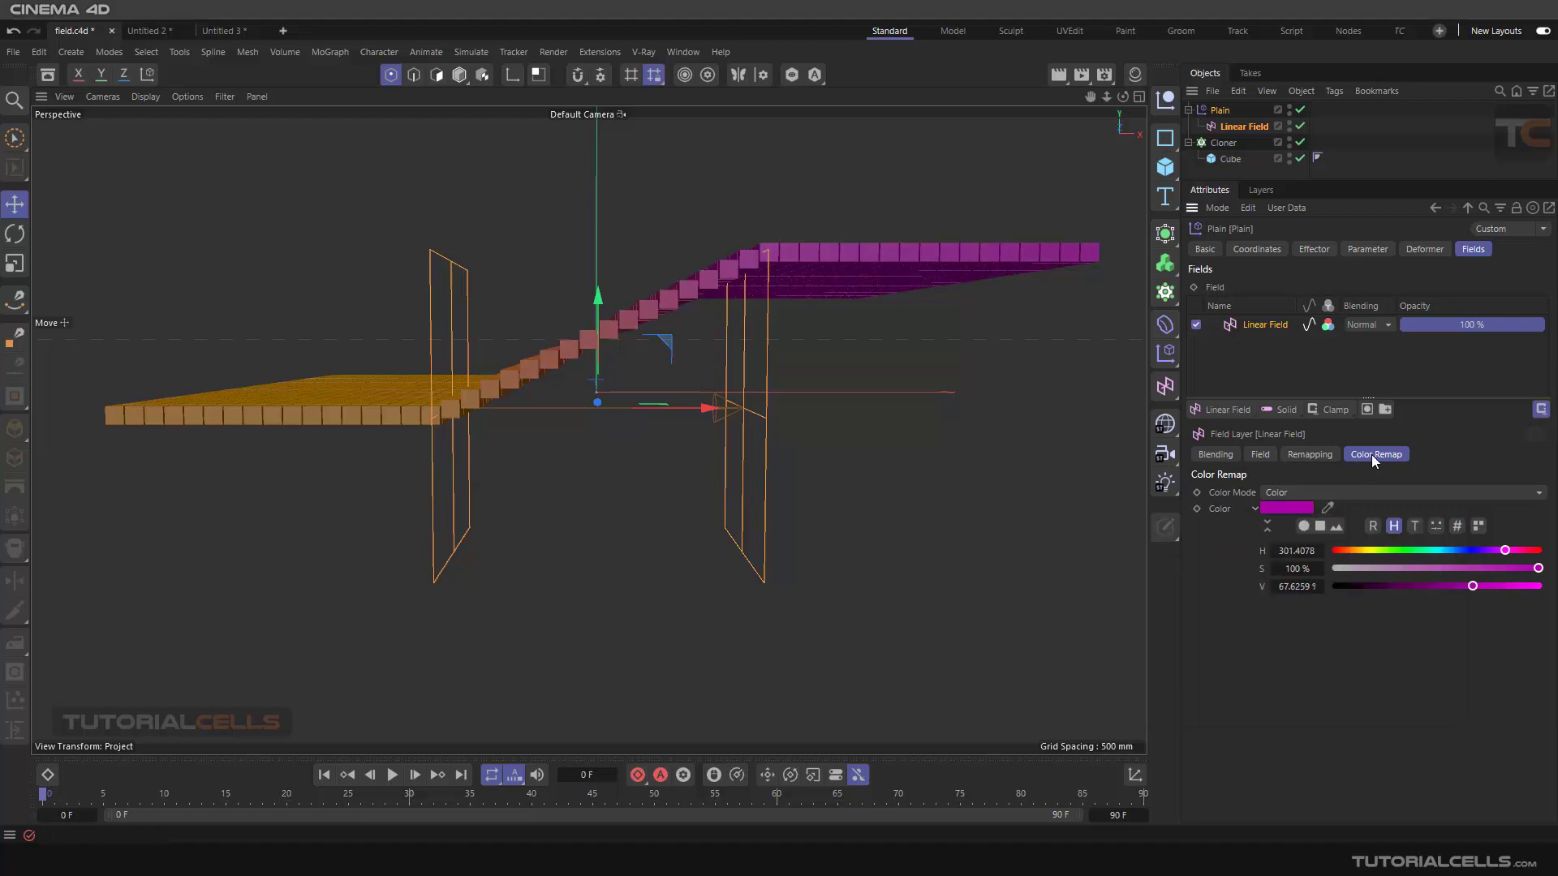
Switch the field layer's Color Mode to Gradient and select the gradient's first knot
left_click(1352, 497)
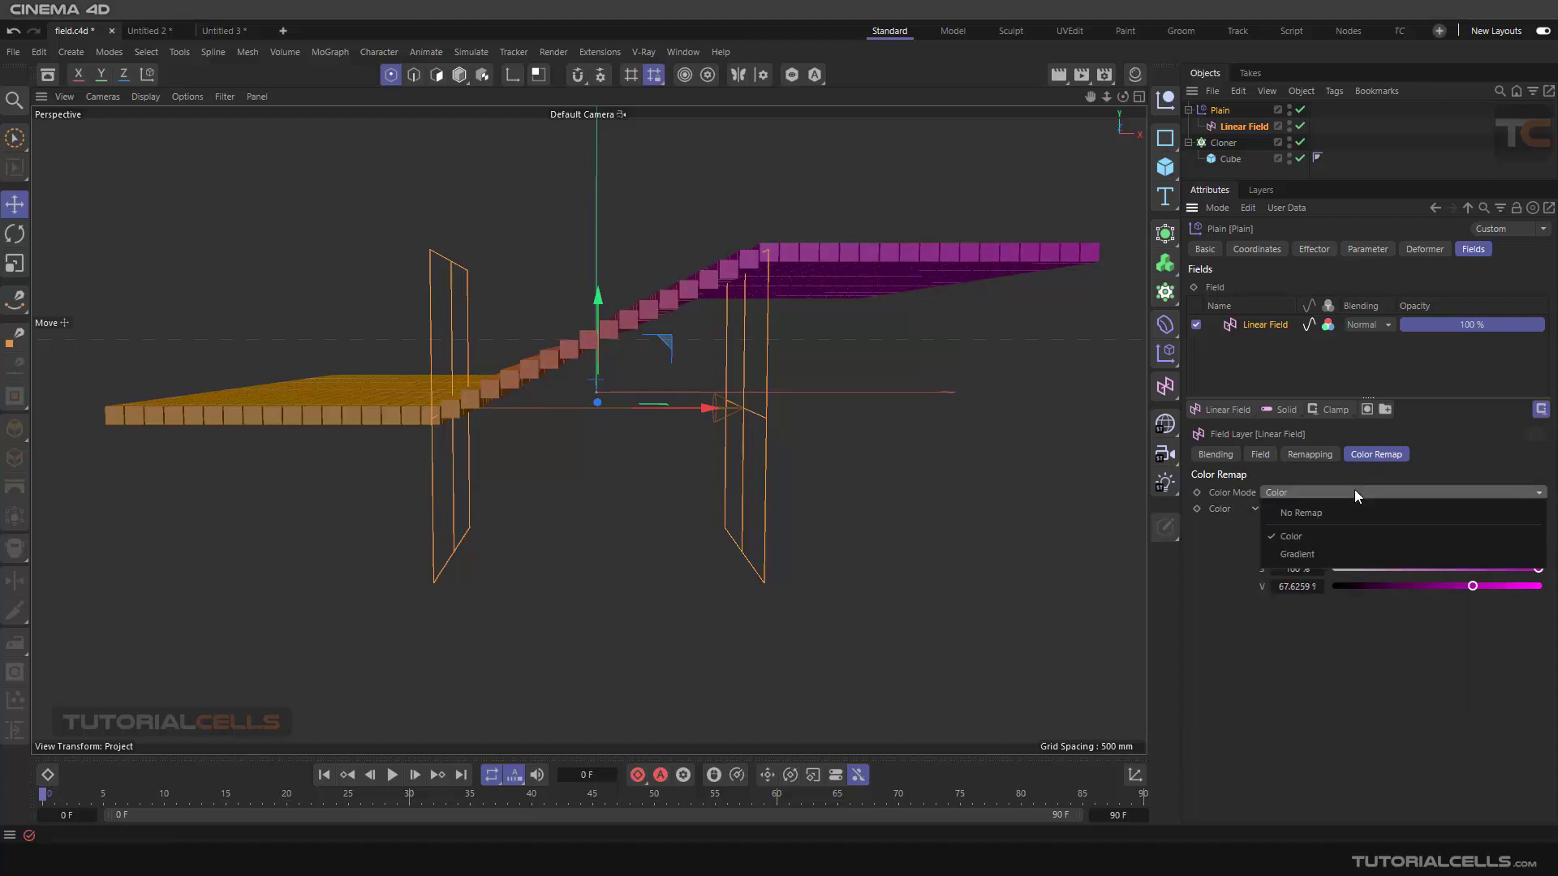
left_click(1302, 556)
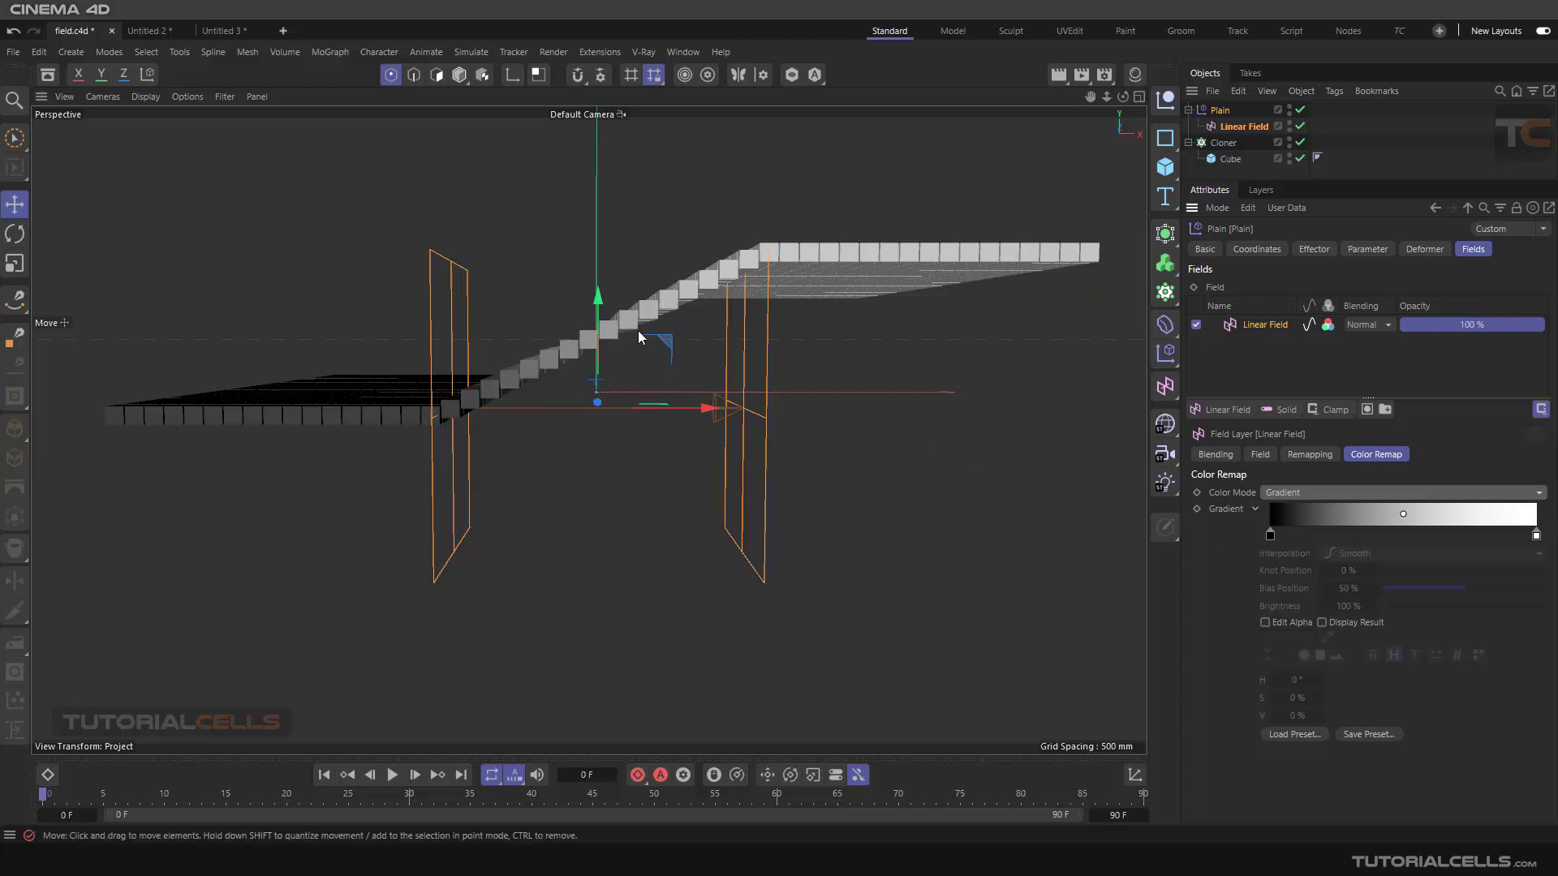
left_click(1273, 536)
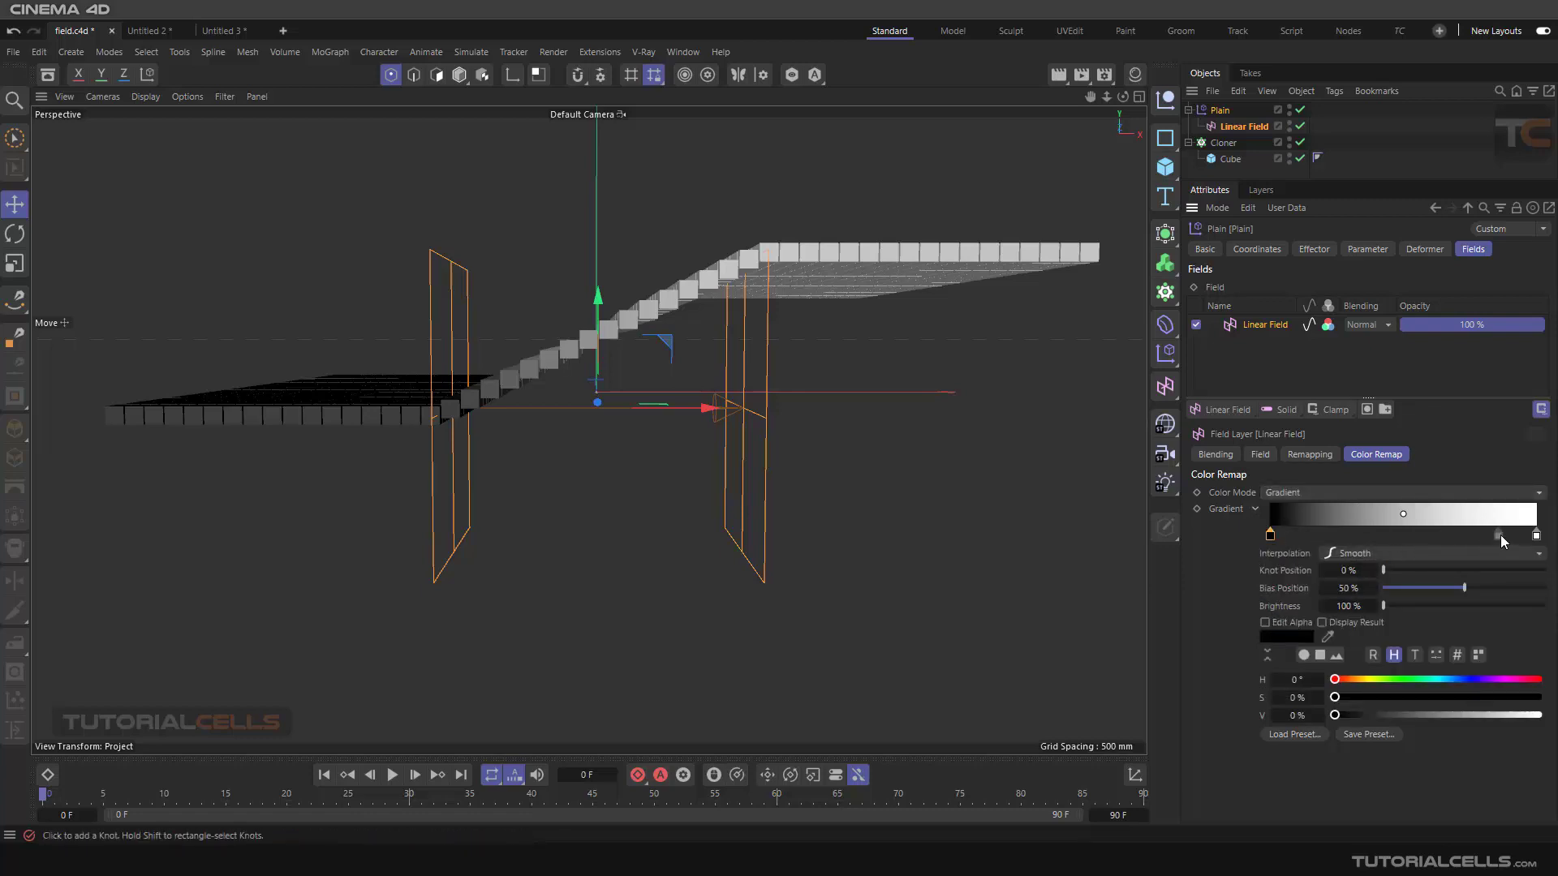
left_click(1535, 535)
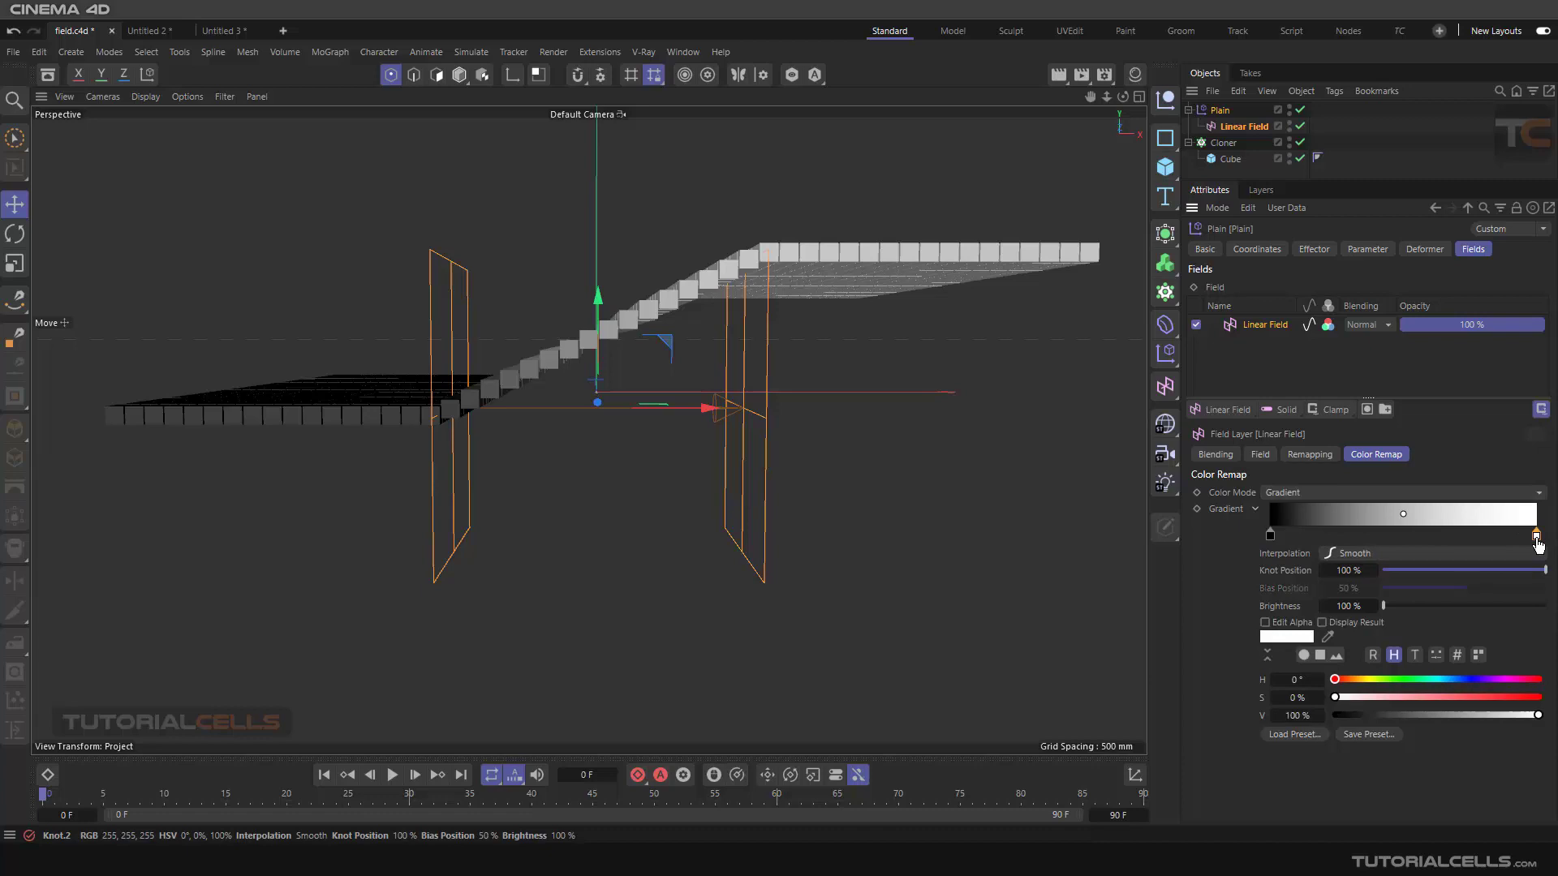
left_click(1271, 535)
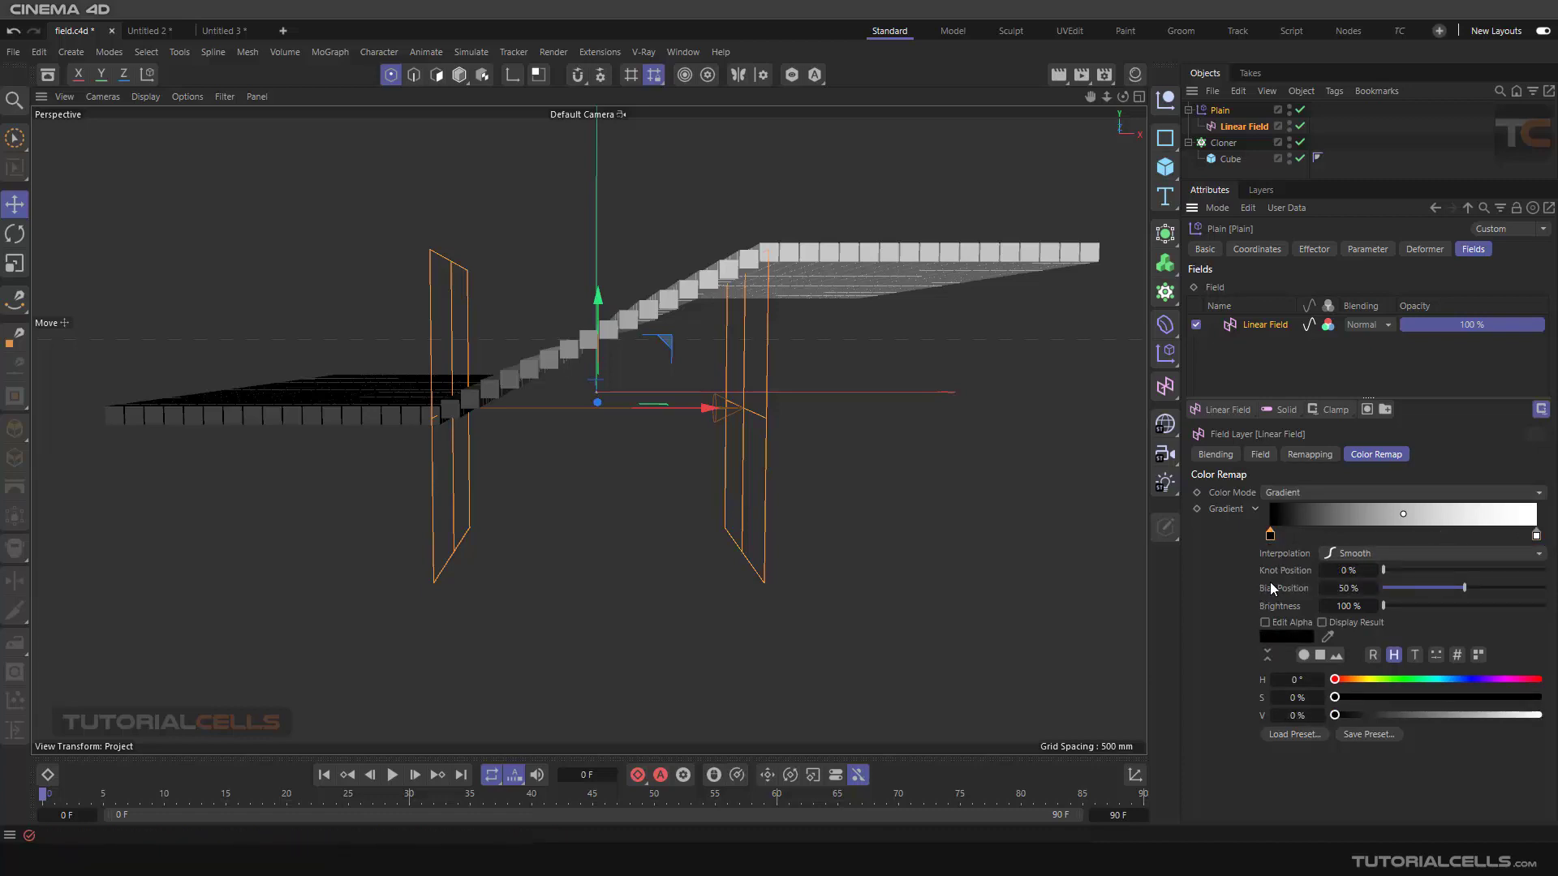
Set the first gradient knot's interpolation to Linear, then to Step
left_click(1331, 554)
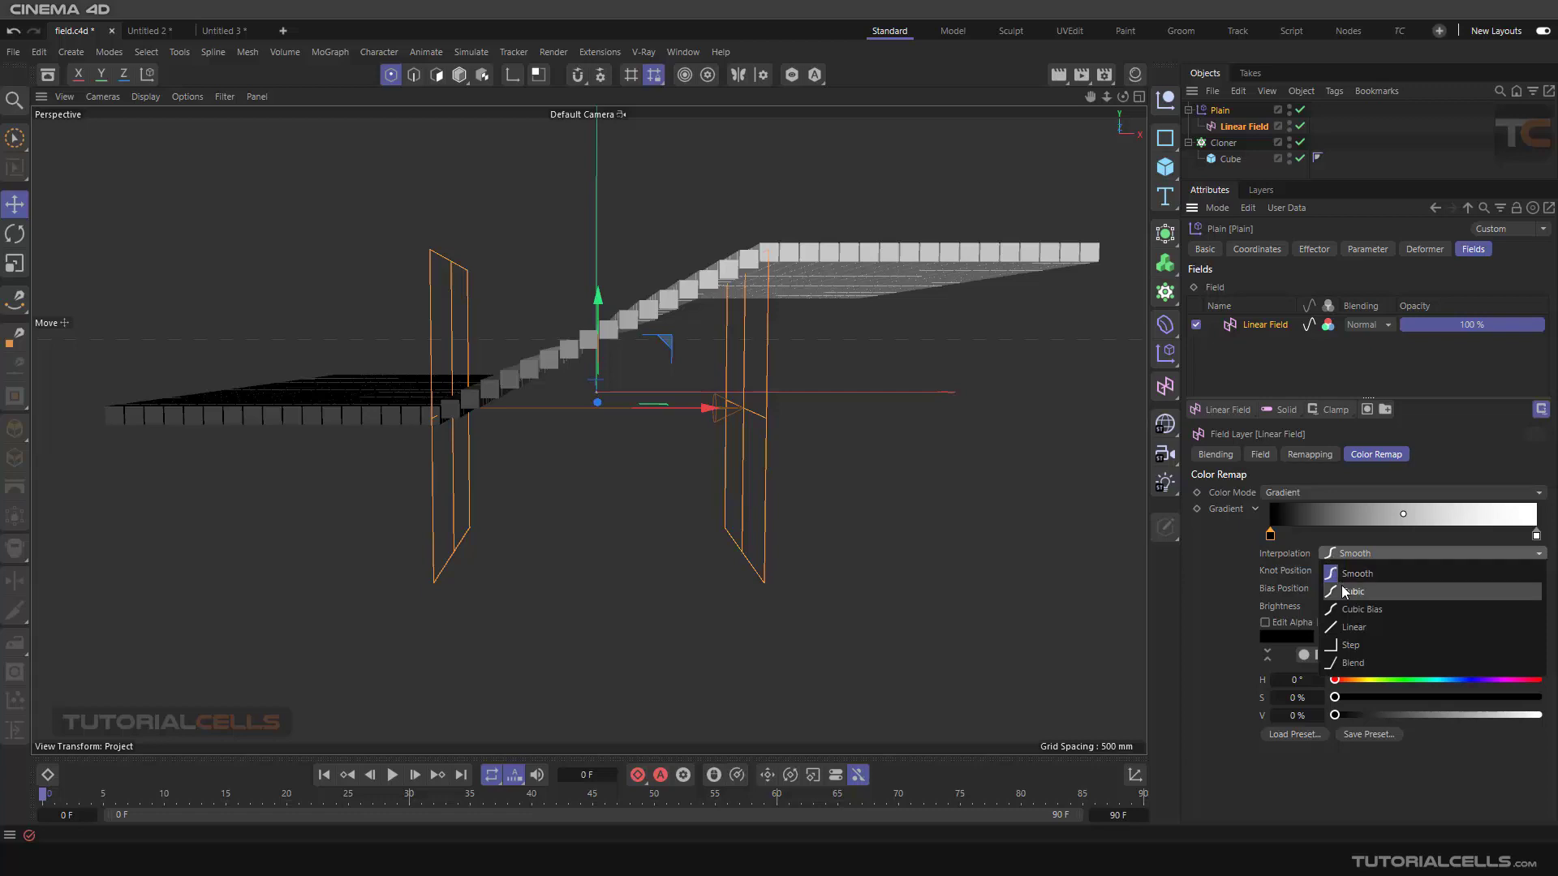
left_click(1353, 626)
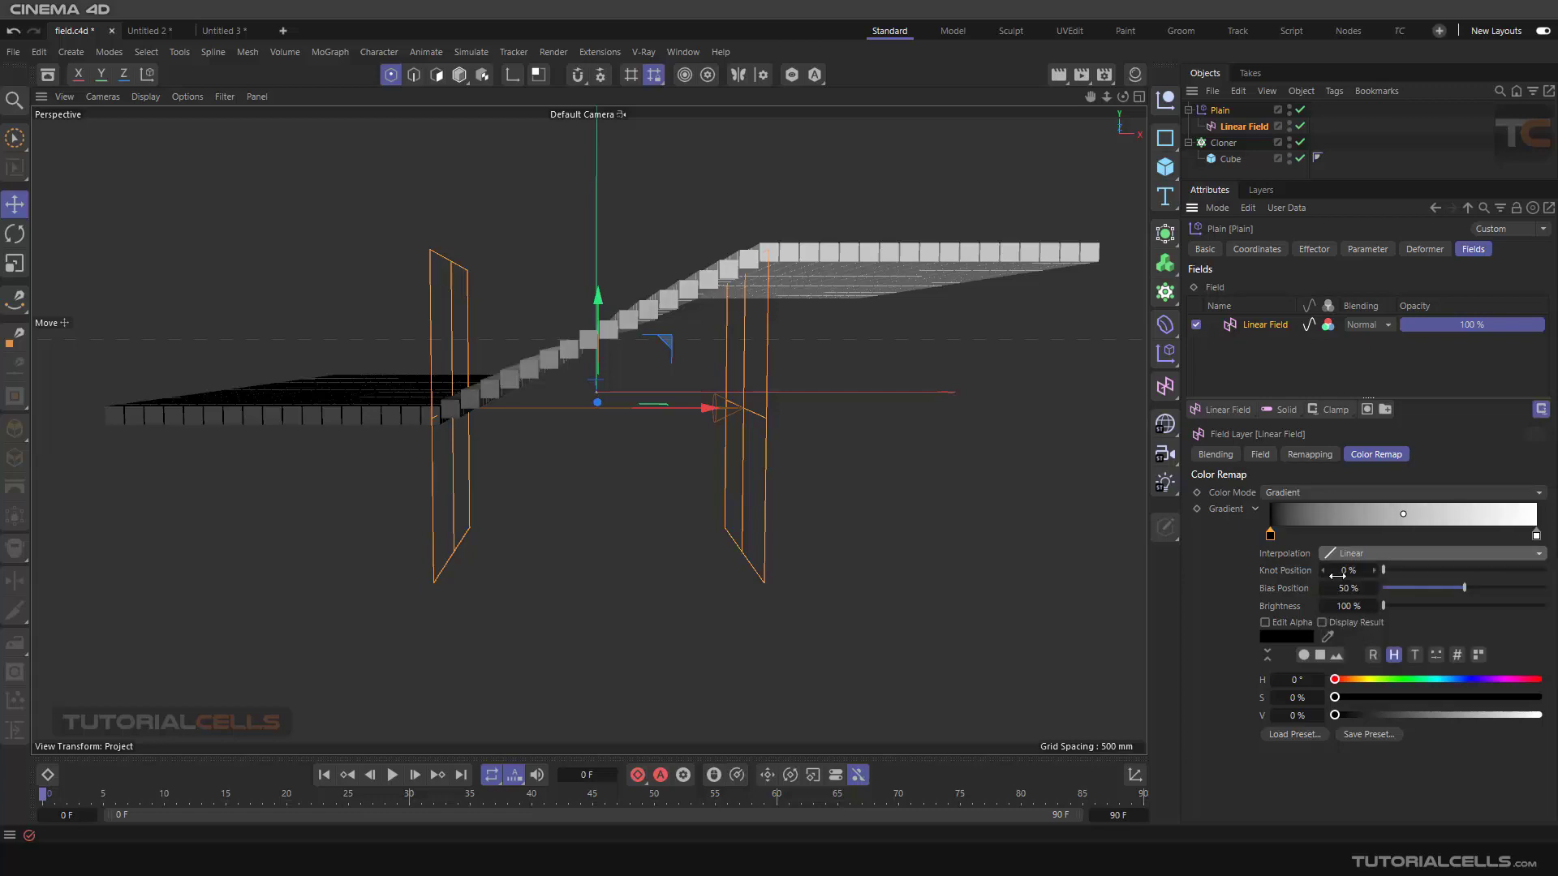
left_click(1341, 555)
left_click(1351, 643)
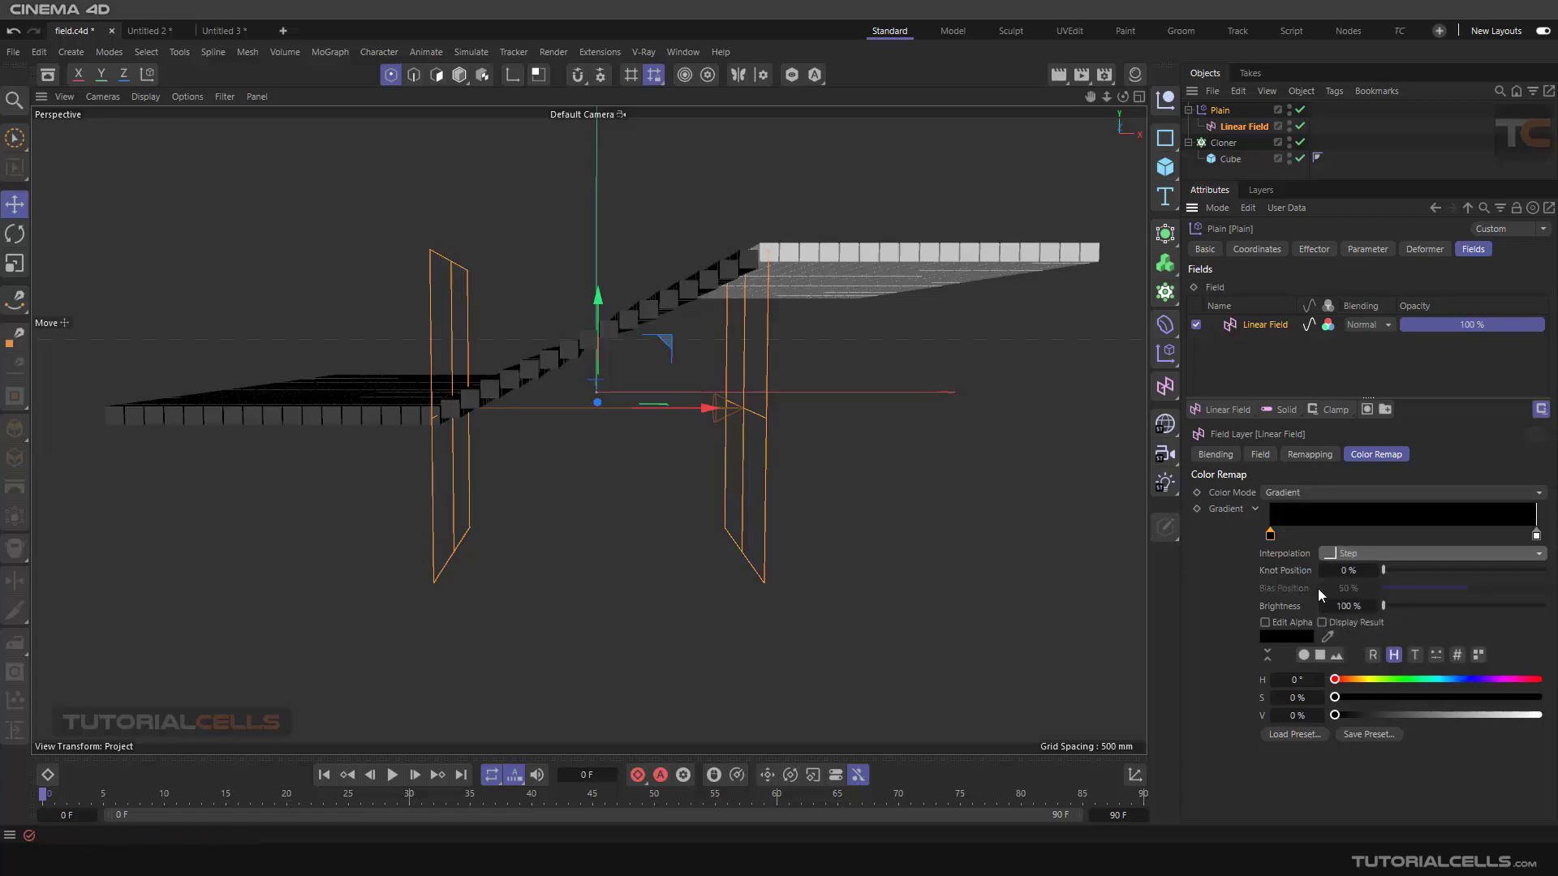
Select the last gradient knot and set its interpolation to Cubic
mouse_move(1536, 535)
left_mouse_down()
mouse_move(1434, 542)
mouse_move(1536, 537)
left_mouse_up()
left_click(1398, 555)
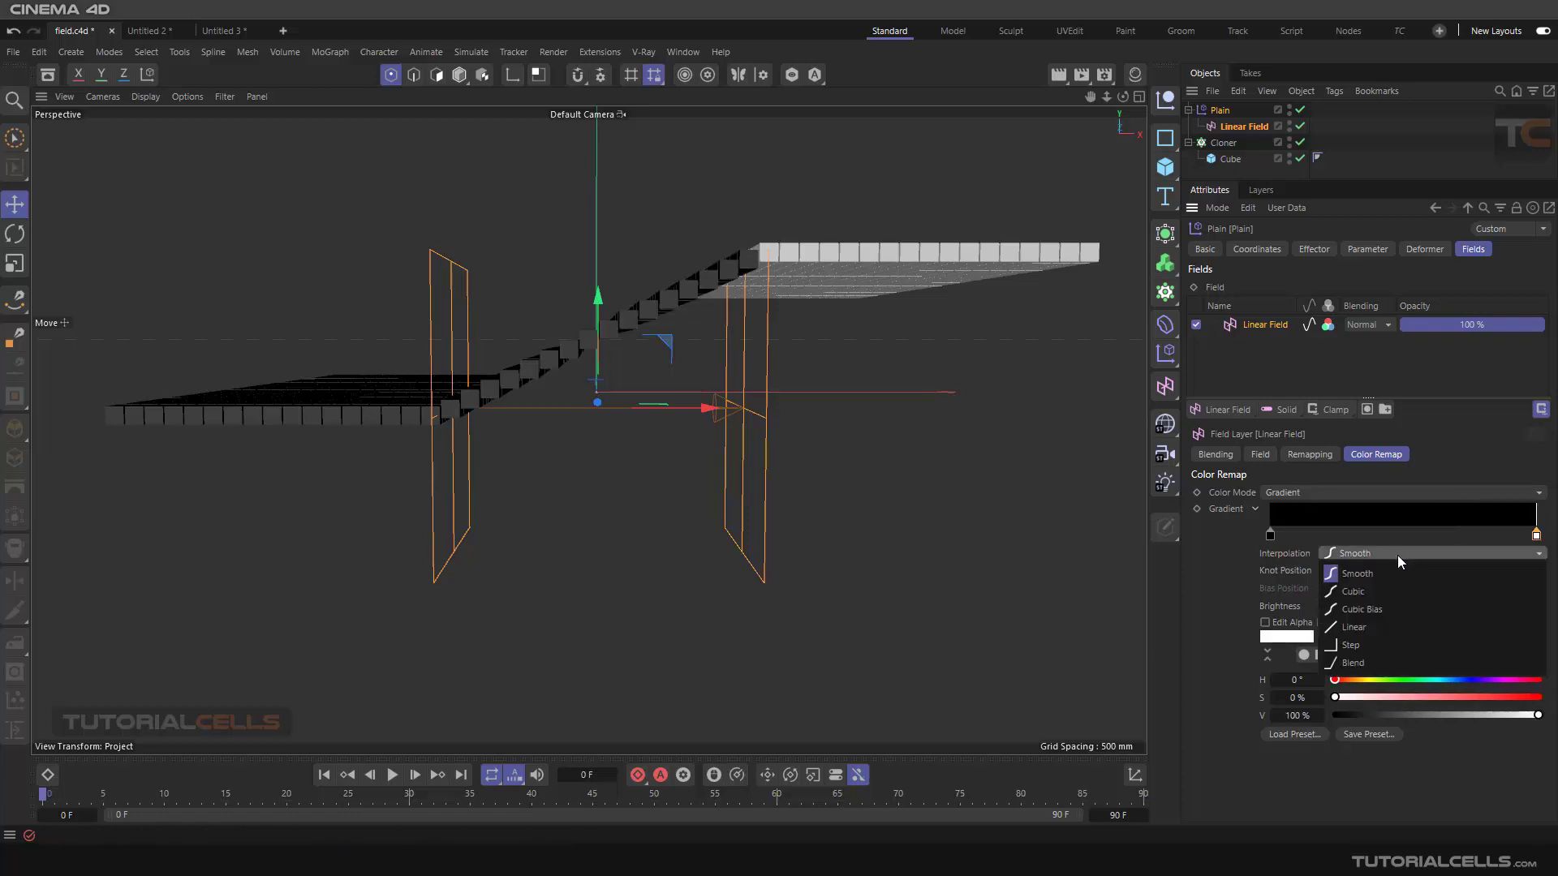
left_click(1363, 591)
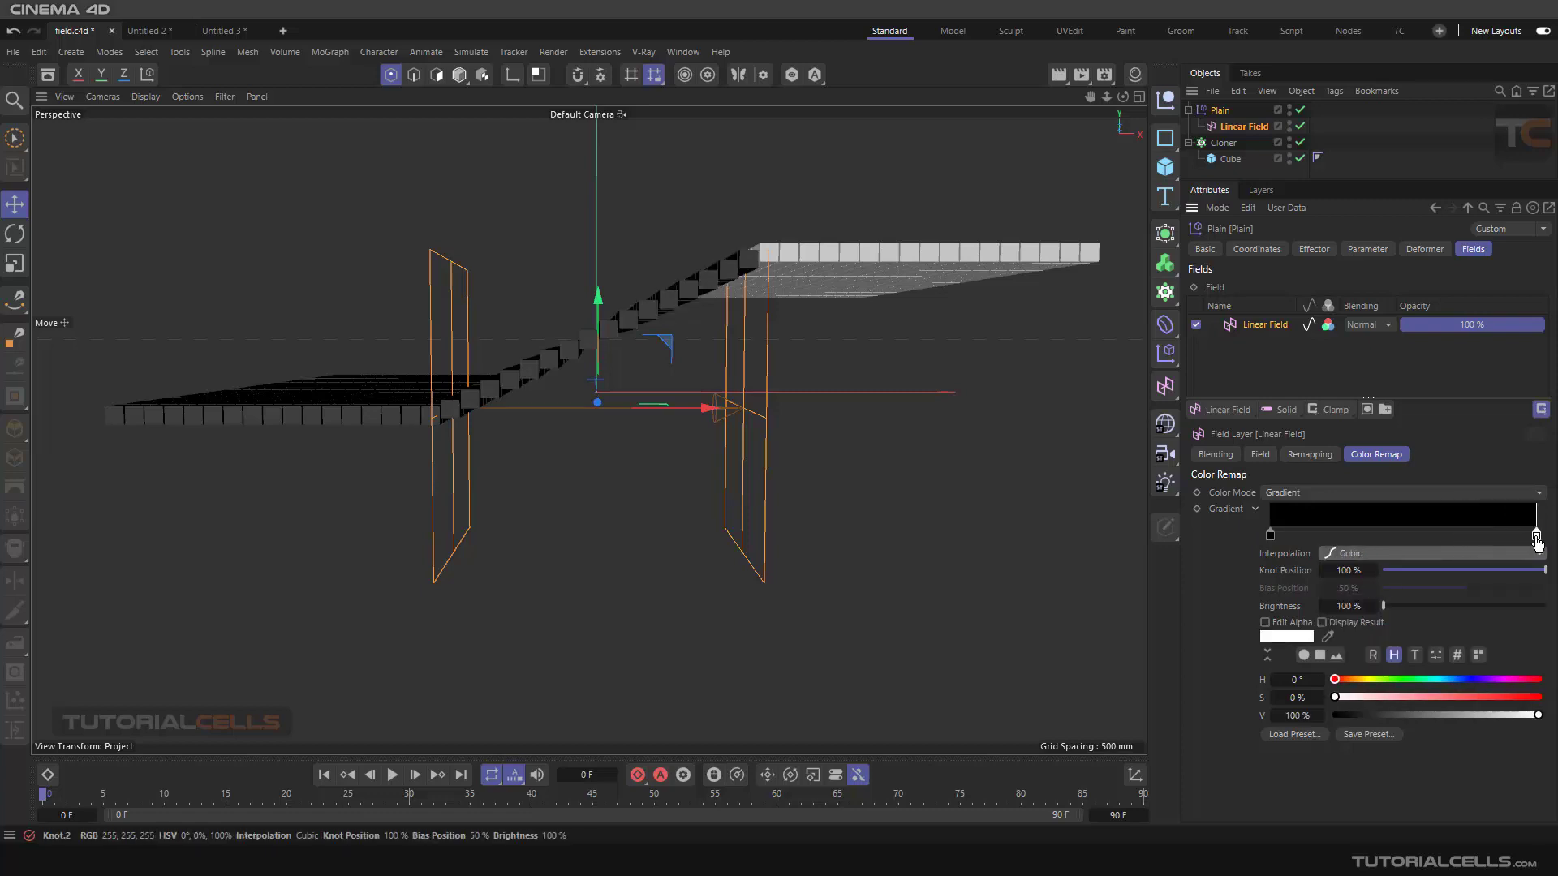
Undo the last gradient knot's interpolation change
key("ctrl+z")
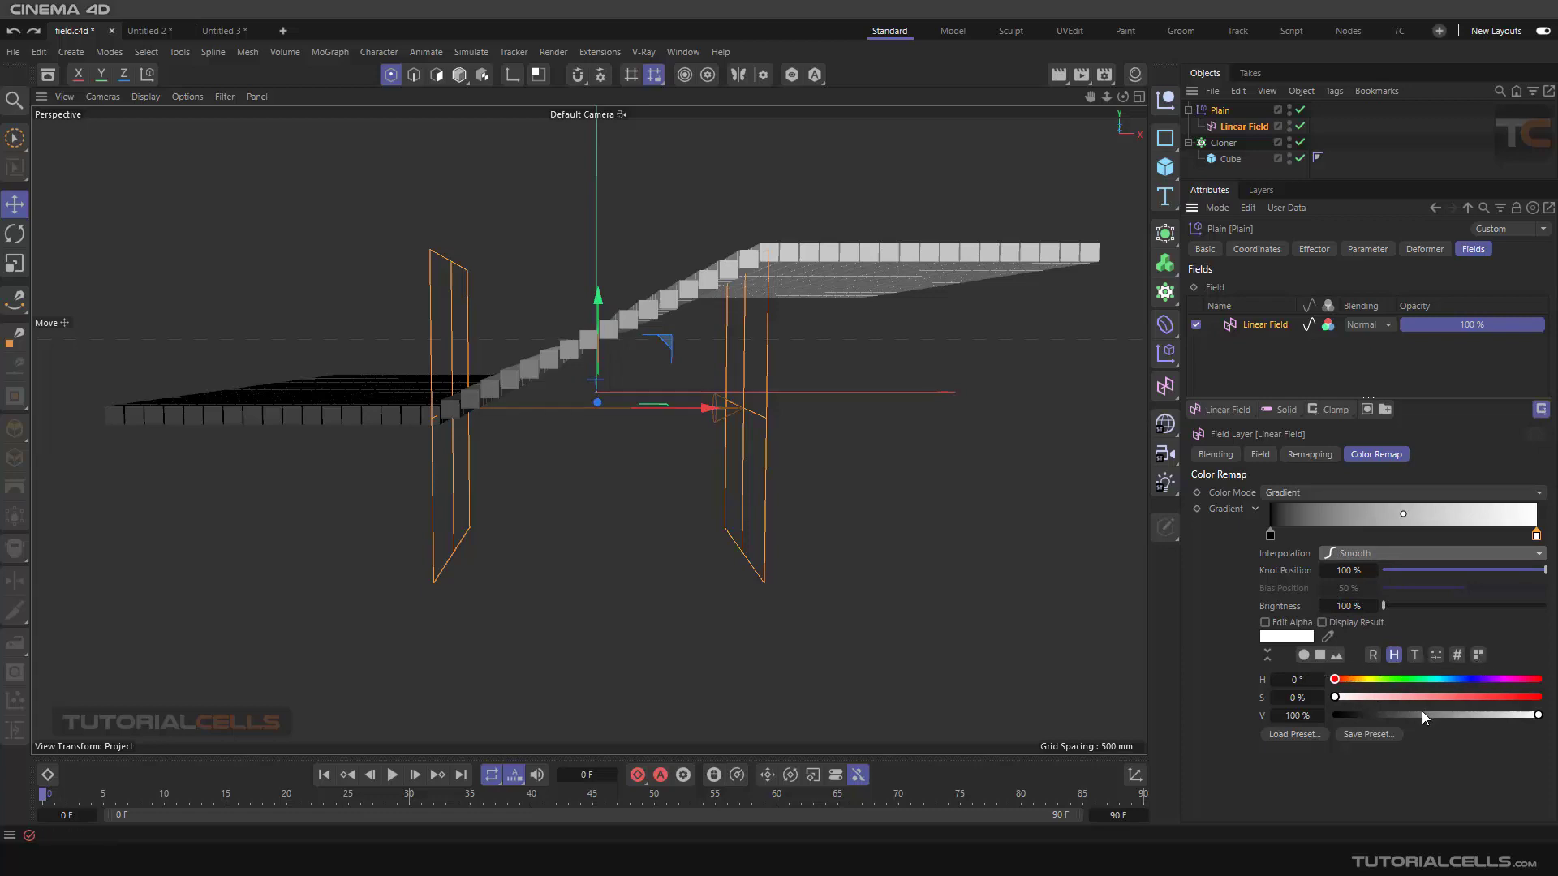
left_click(1290, 738)
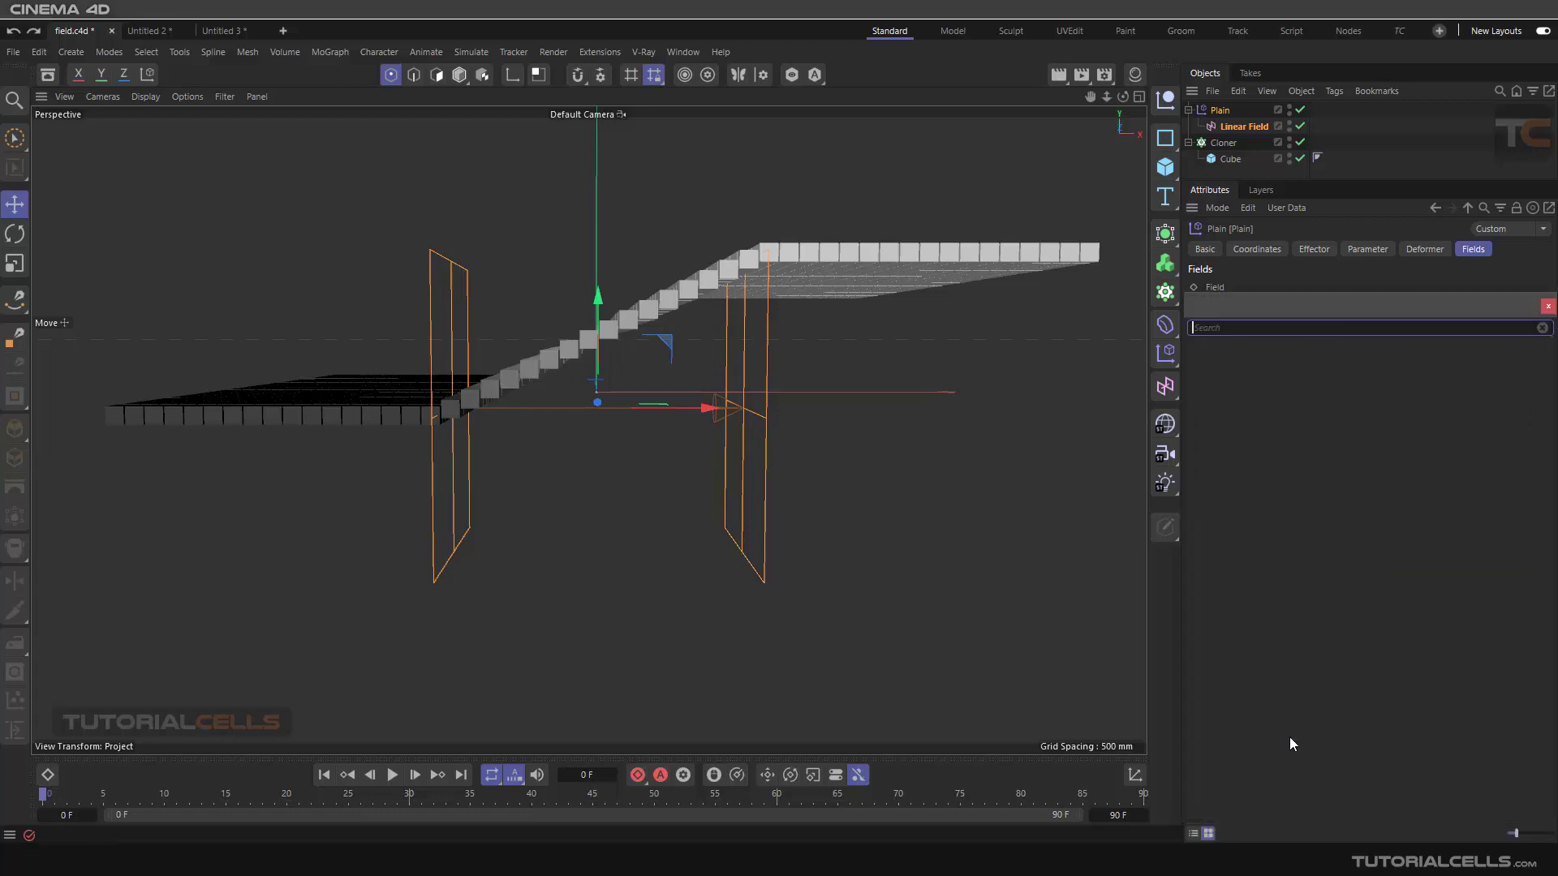
left_click(1548, 307)
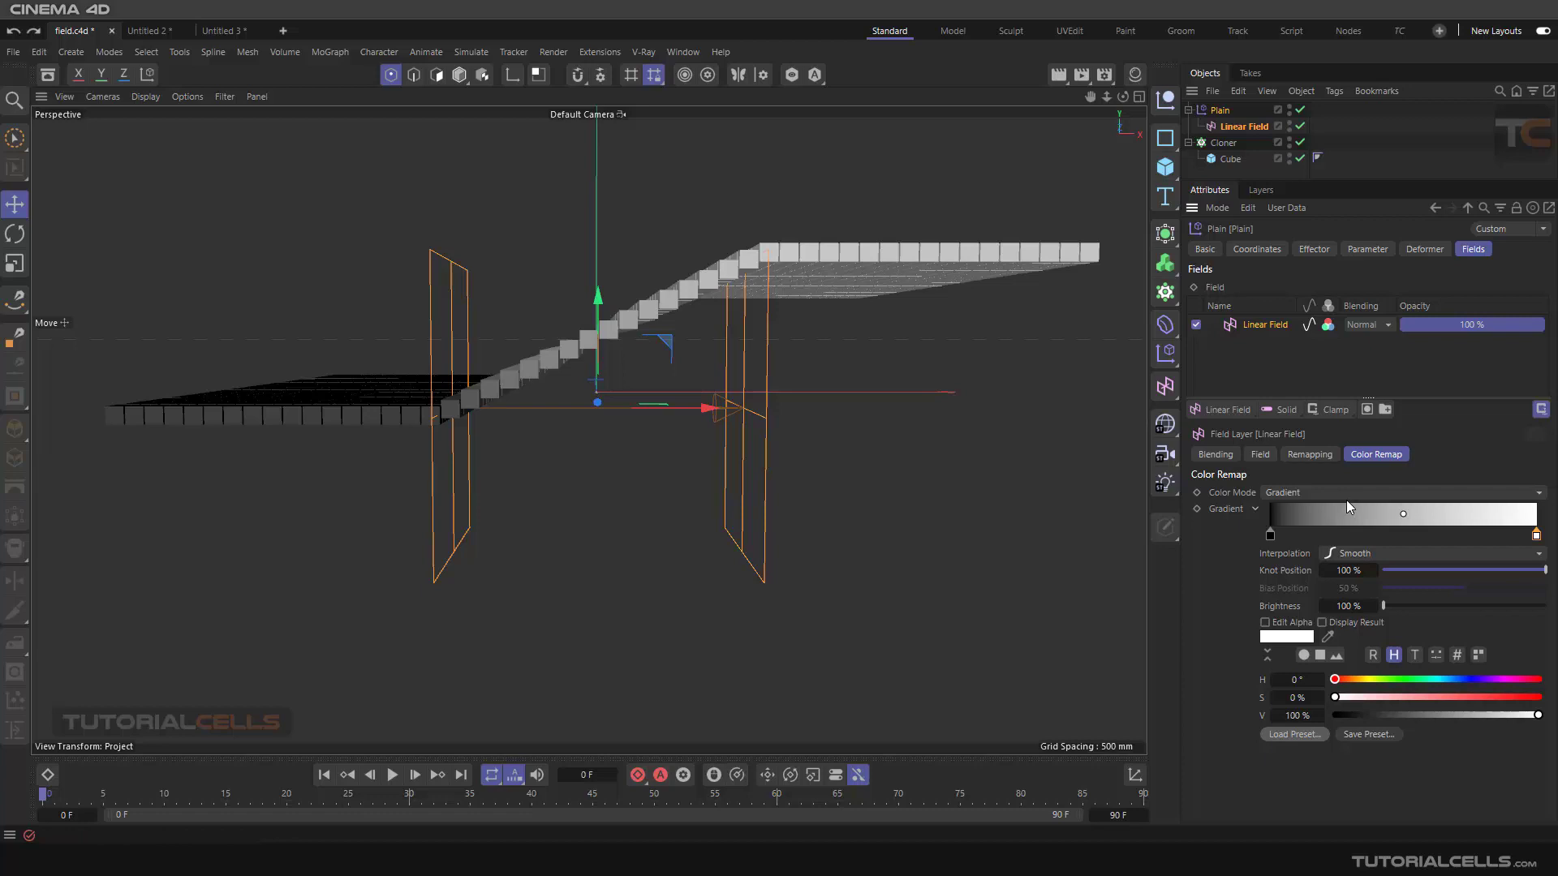
Switch the field layer's Color Mode back to Color
left_click(1310, 492)
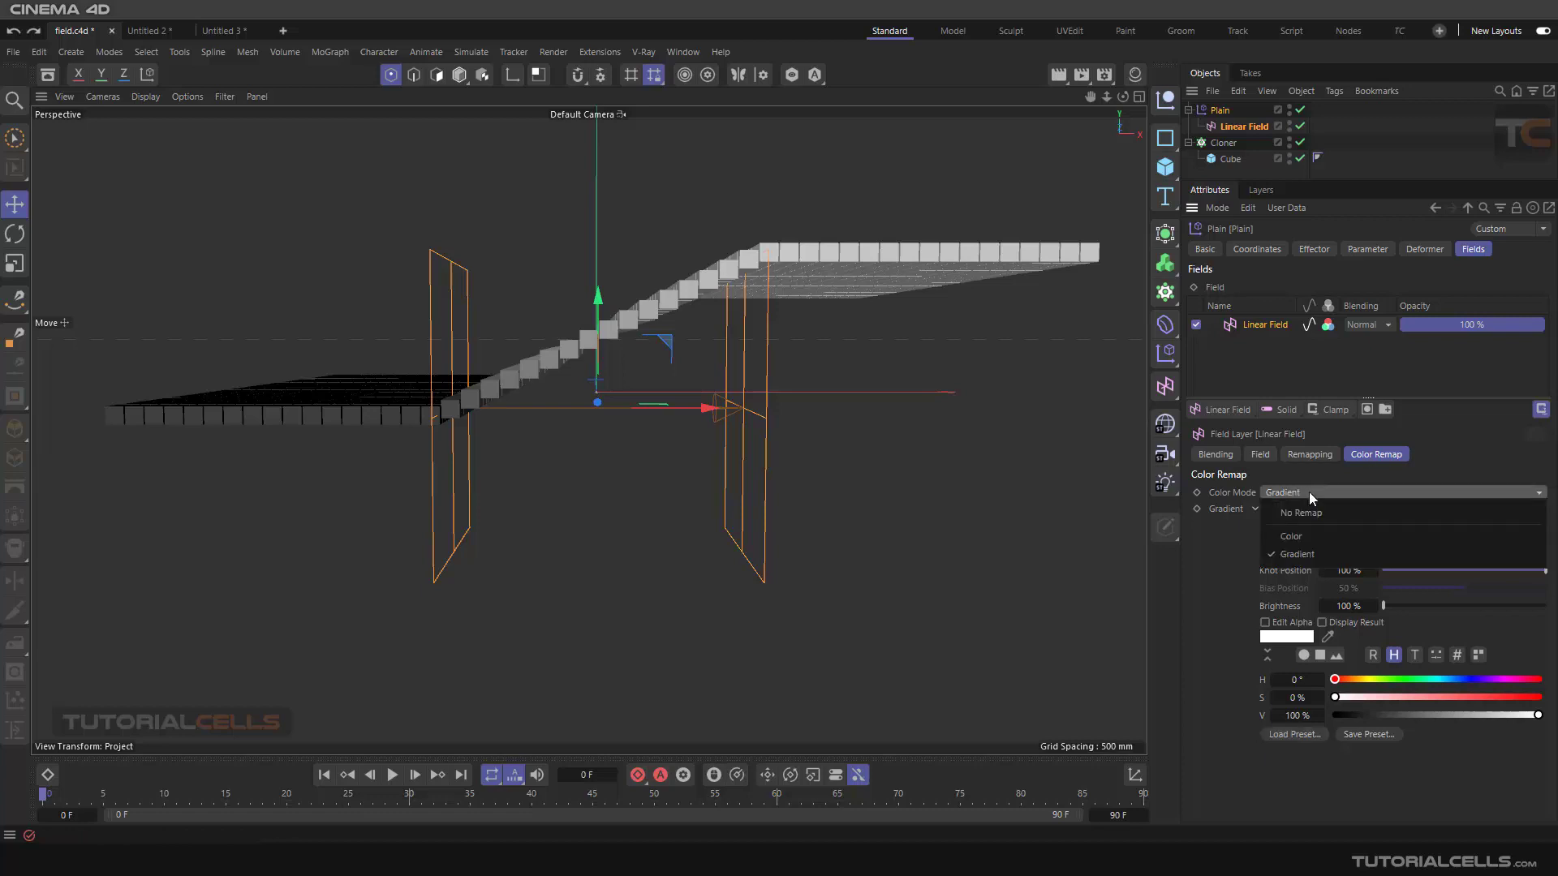
left_click(1299, 535)
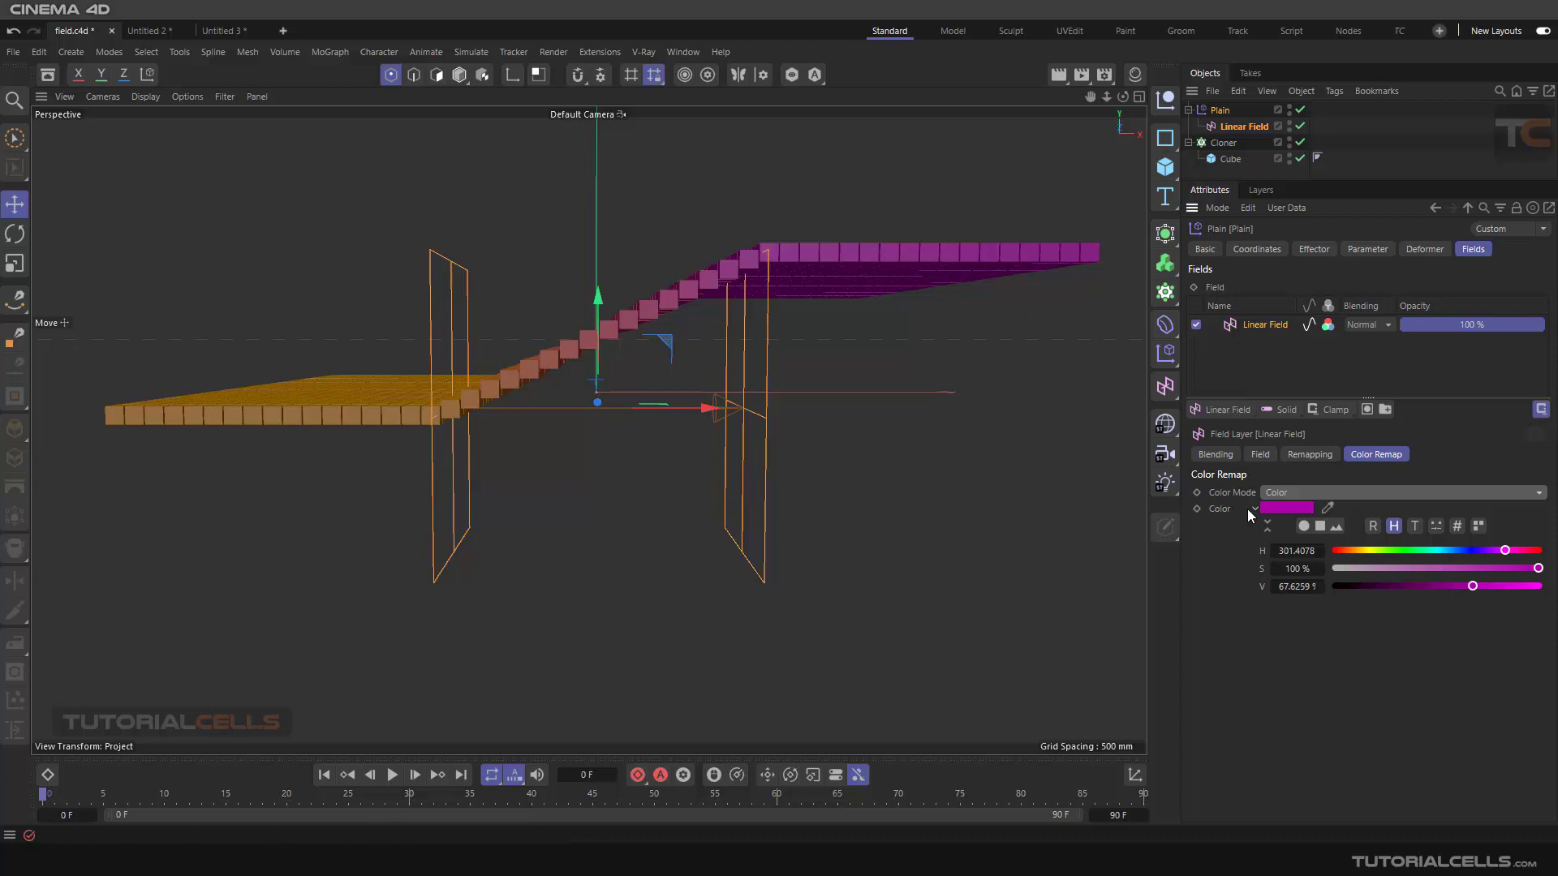
Toggle the Linear Field layer's color output off and back on
mouse_move(1298, 509)
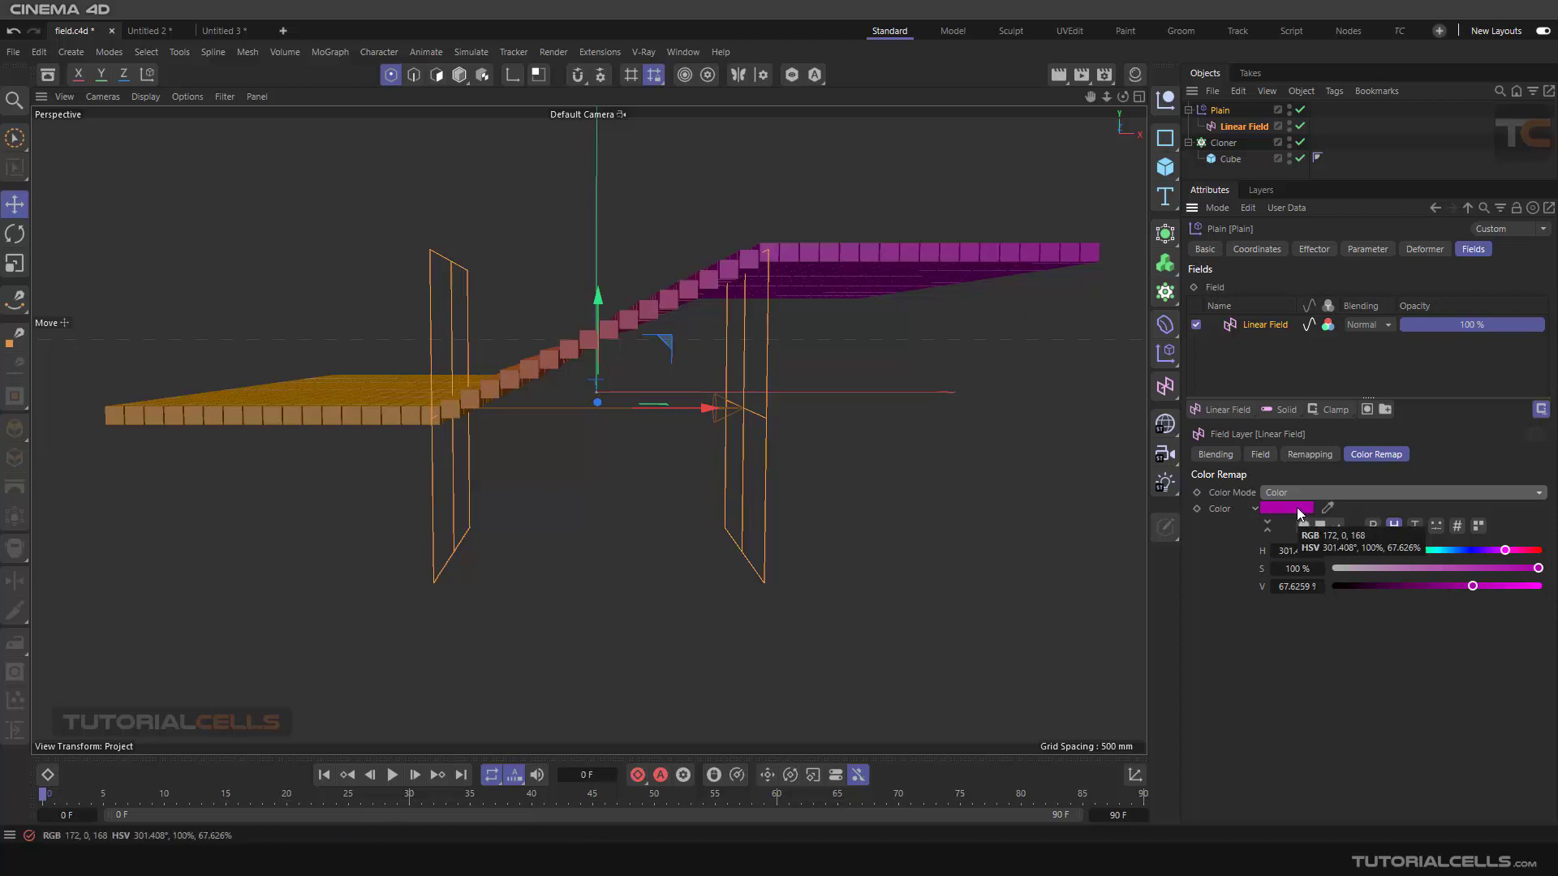
left_click(1329, 326)
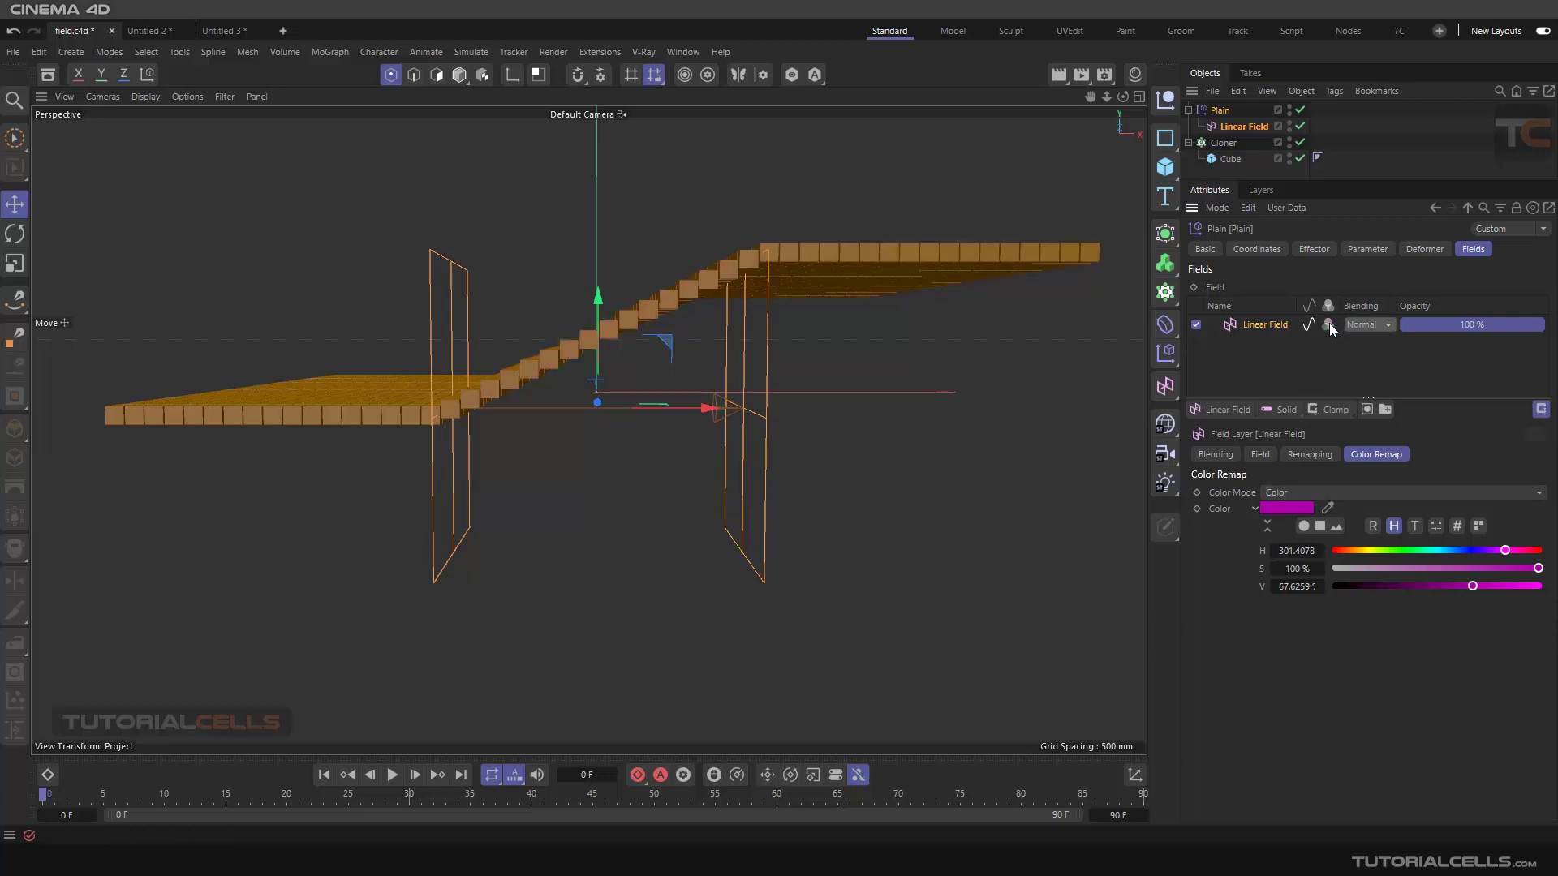
left_click(1328, 326)
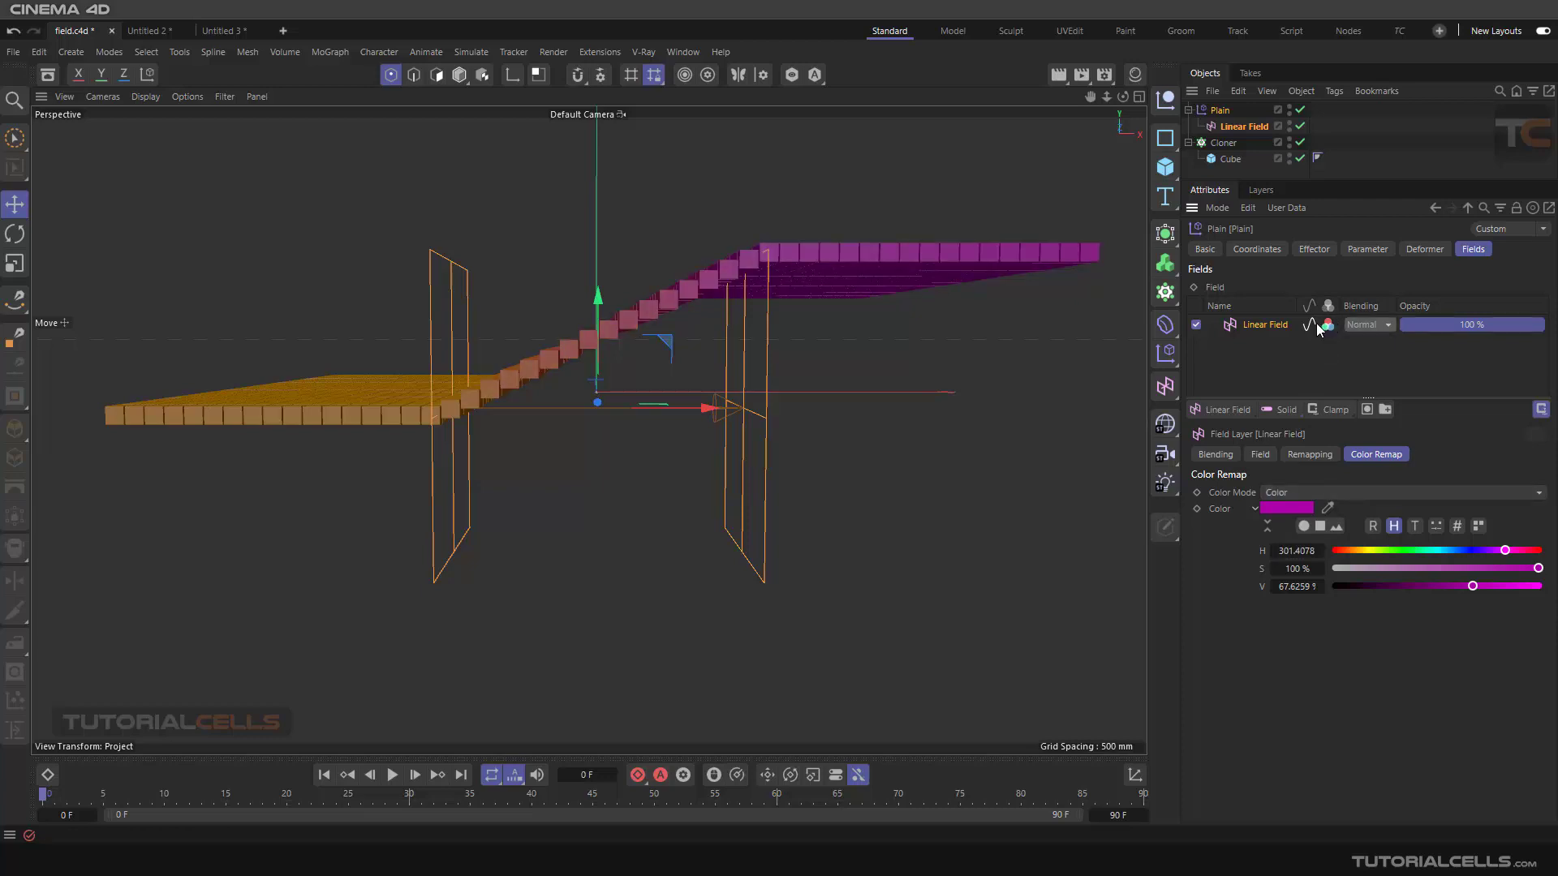
Open the layer's blending list without choosing, then disable and re-enable the Linear Field layer
left_click(1389, 325)
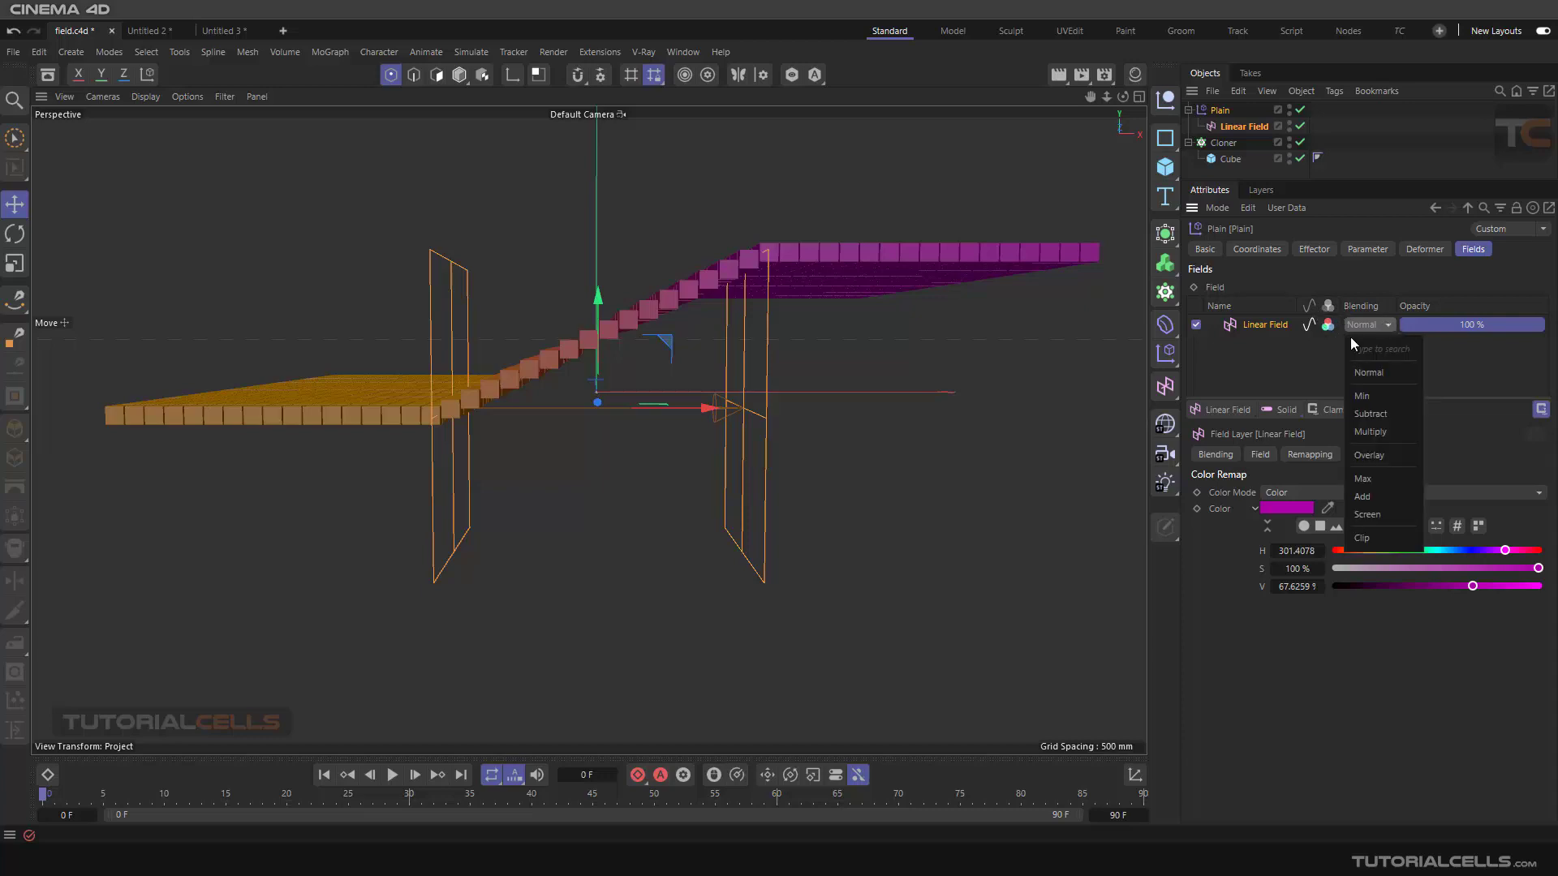
left_click(1259, 353)
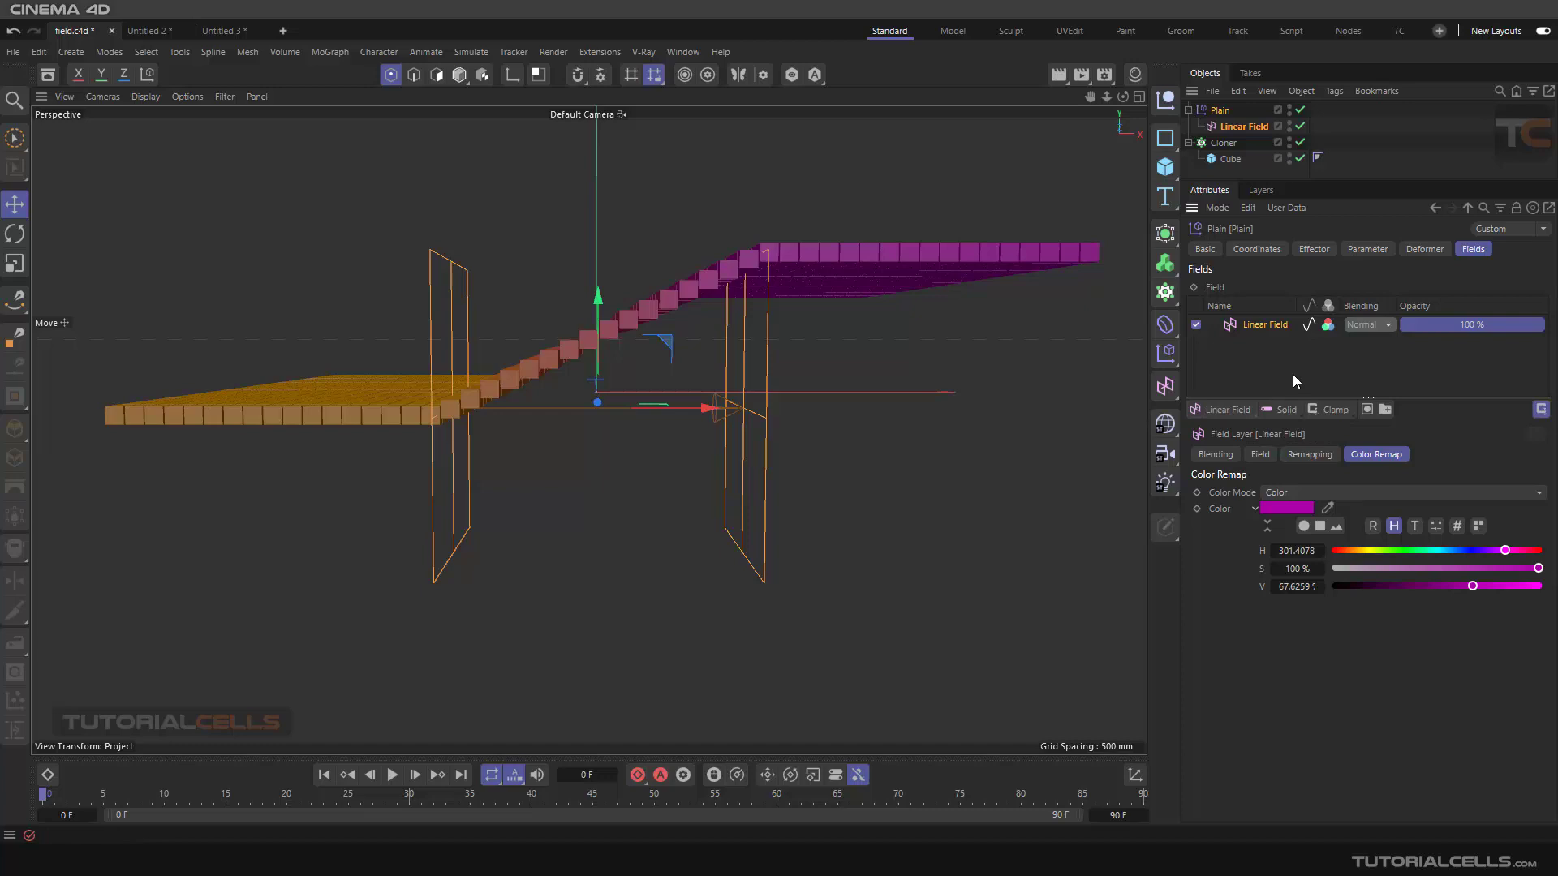
left_click(1228, 455)
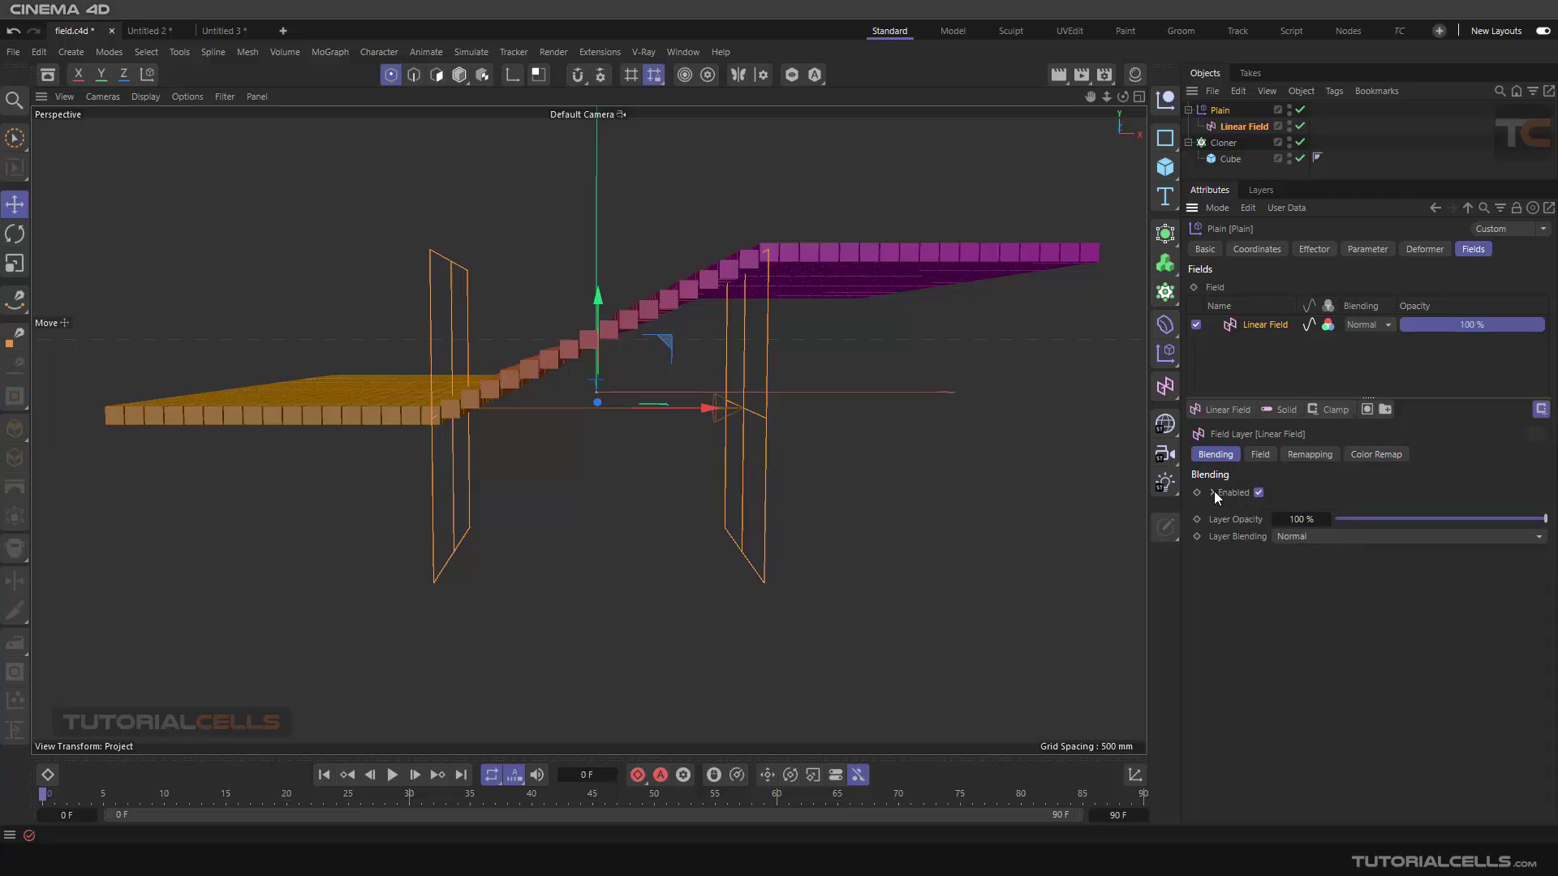
left_click(1259, 492)
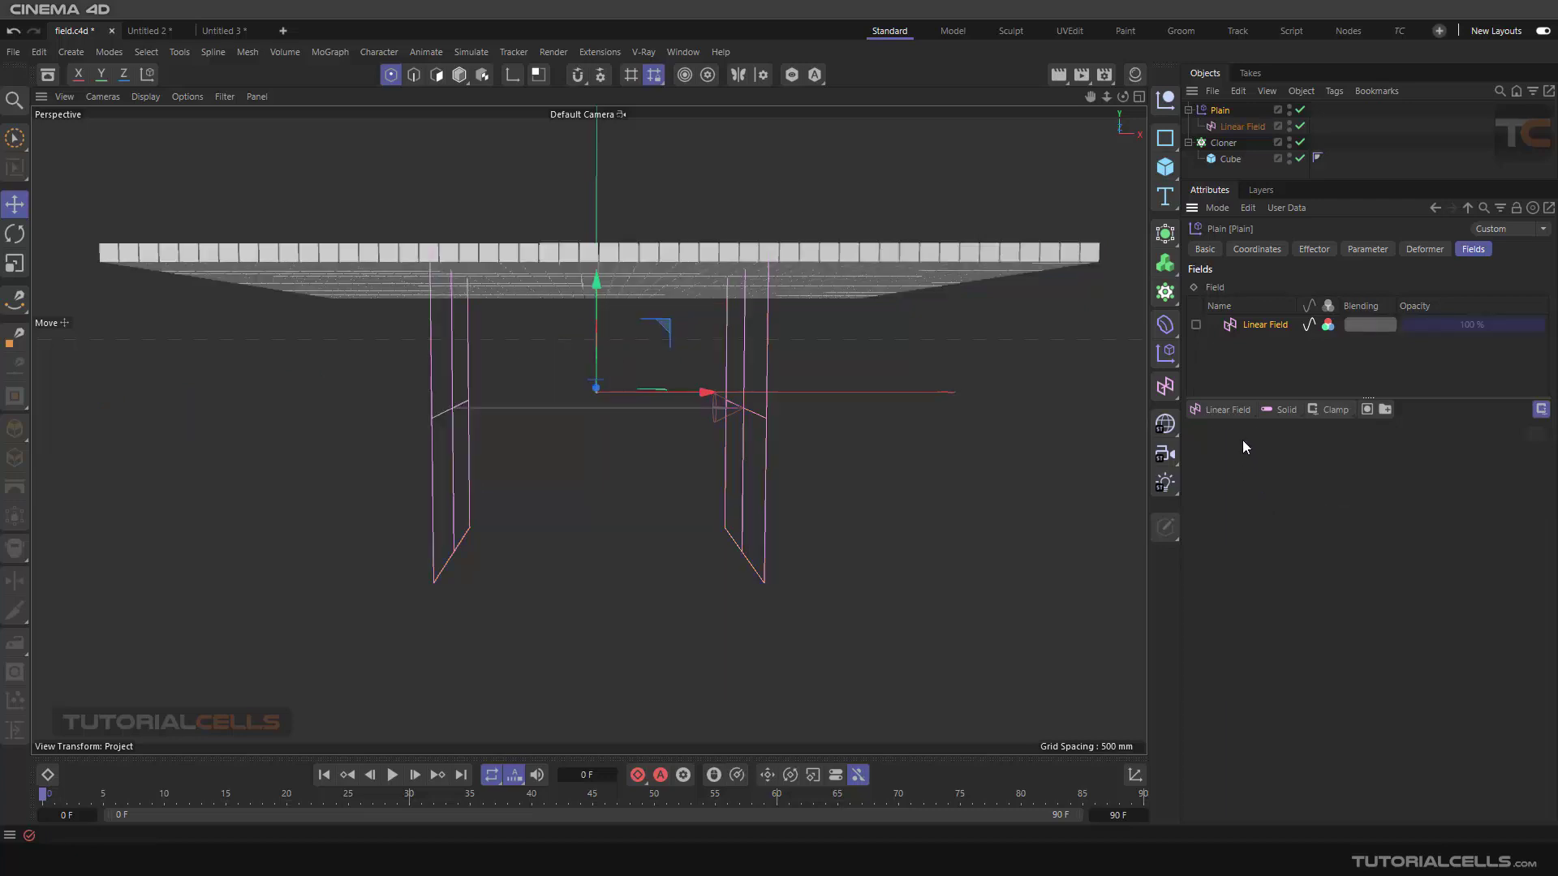
left_click(1196, 325)
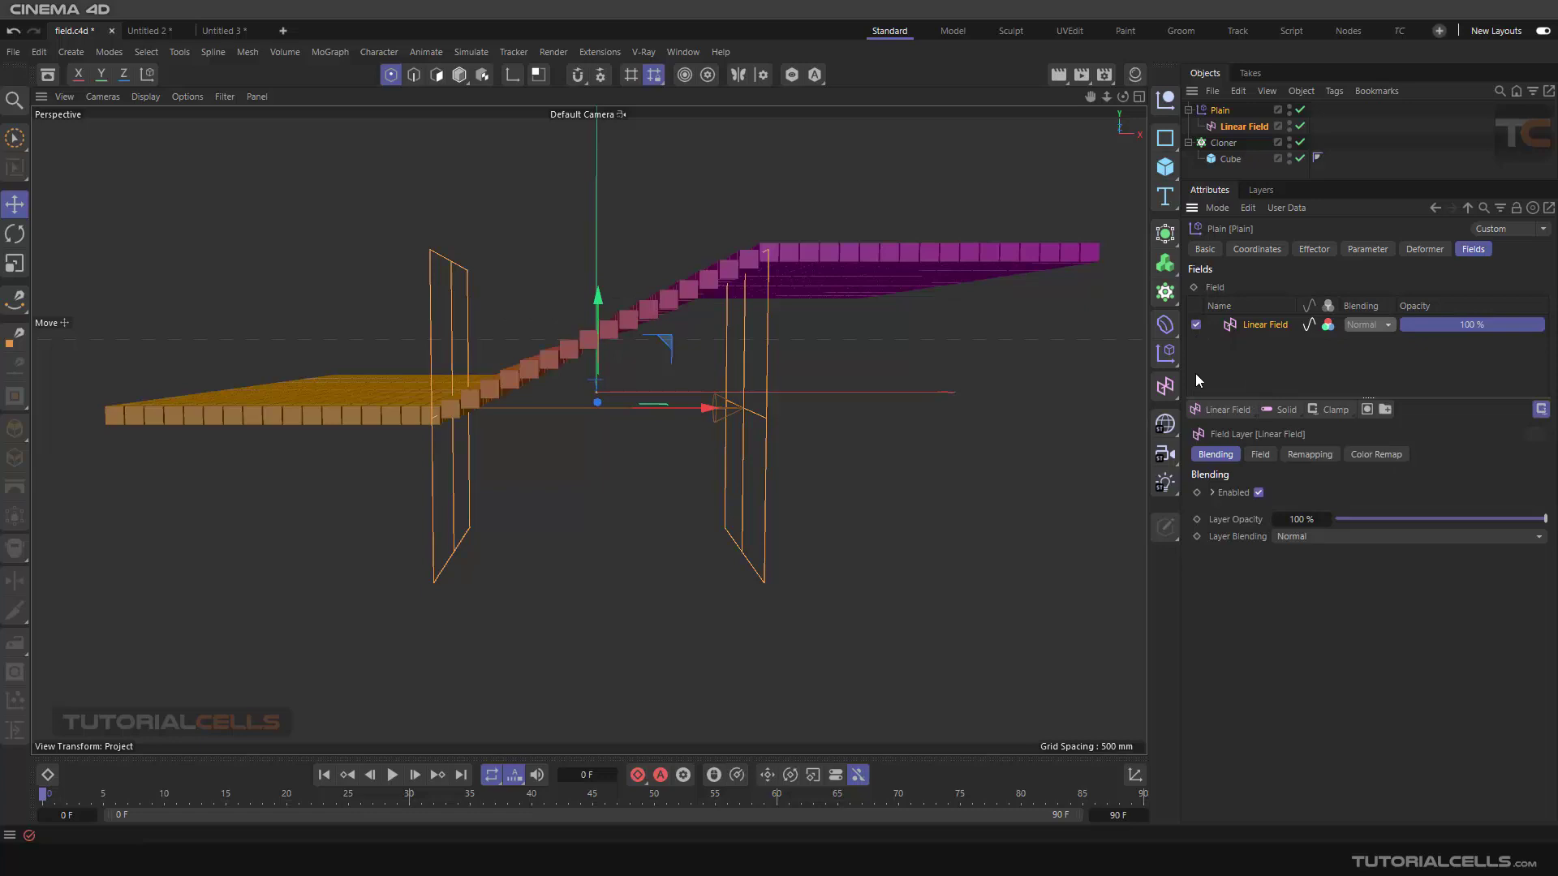
Expand the layer's Enabled options and toggle its Value and Color checkboxes off and back on
left_click(1211, 493)
left_click(1249, 508)
left_click(1249, 509)
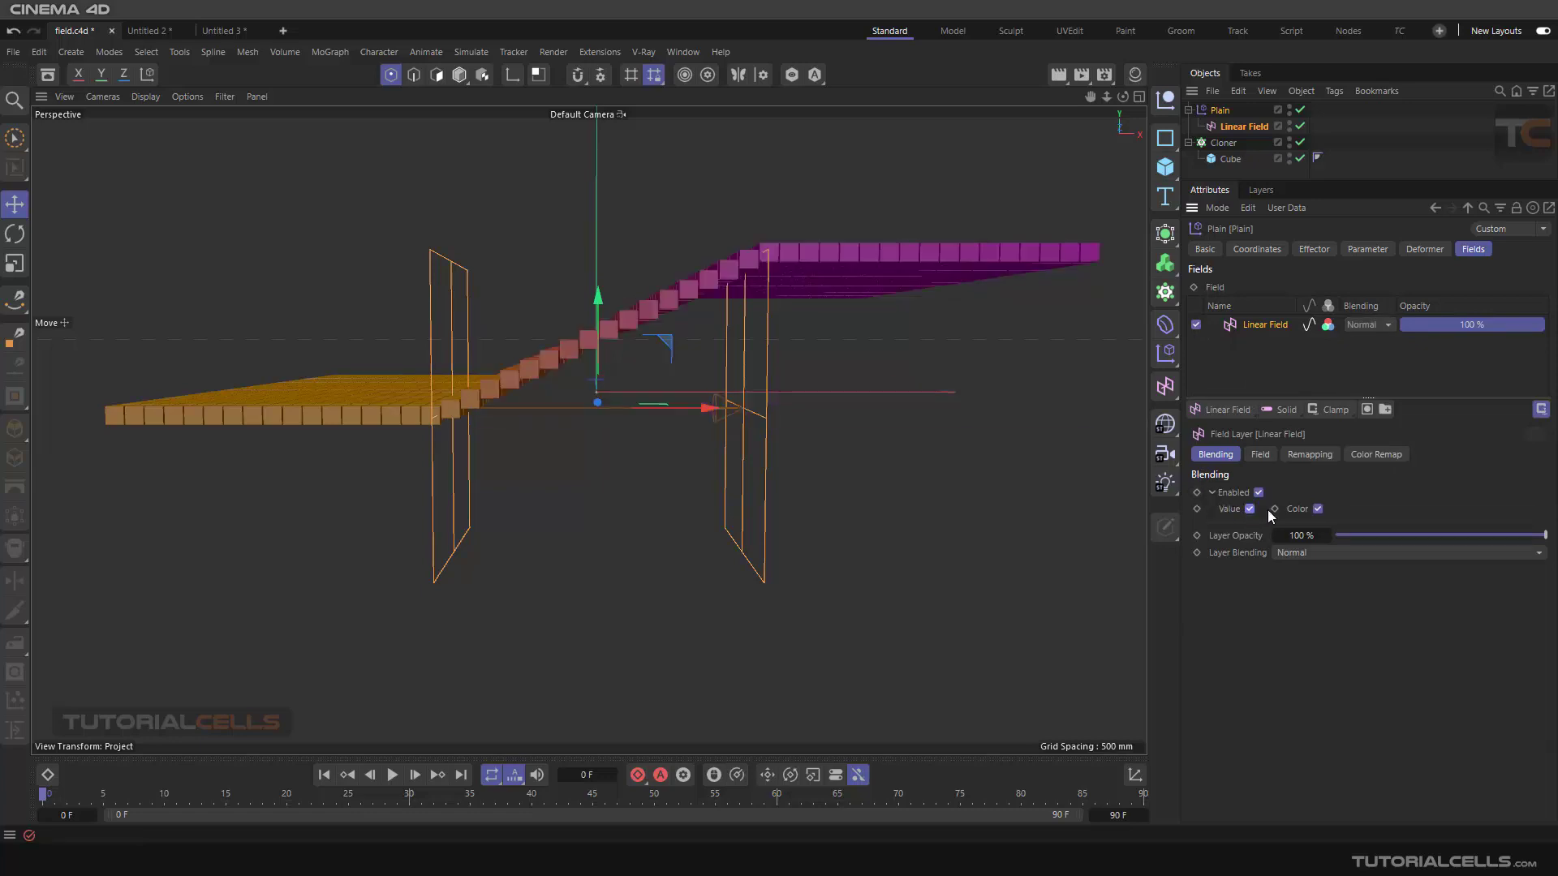
left_click(1318, 509)
left_click(1318, 509)
mouse_move(1544, 535)
left_mouse_down()
mouse_move(1475, 536)
mouse_move(1546, 535)
left_mouse_up()
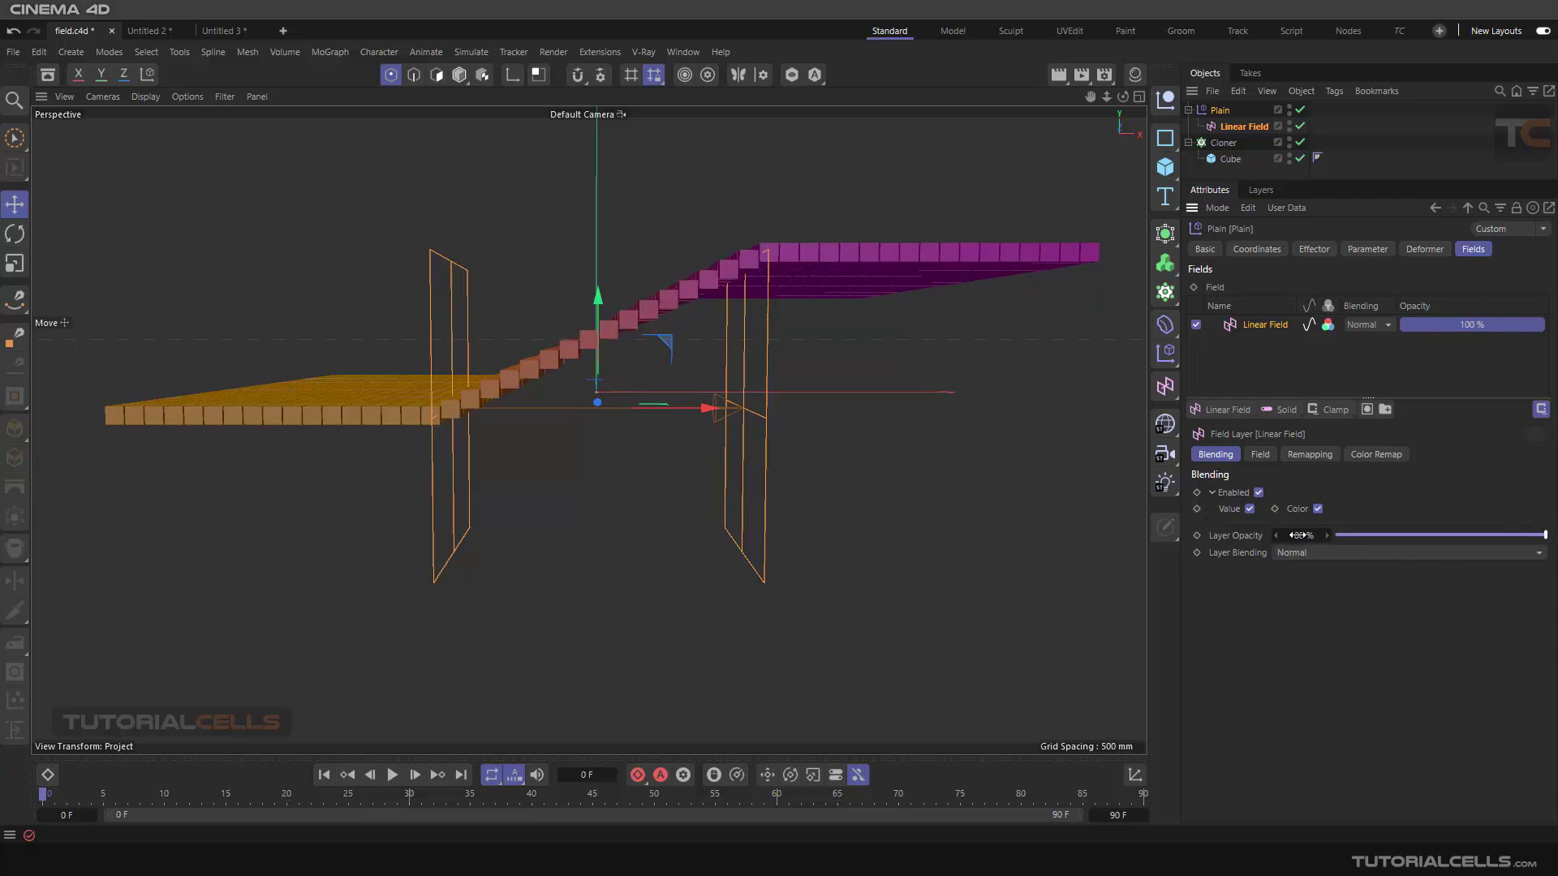
Review the field layer's opacity and blending mode options without changing them
left_click(1353, 250)
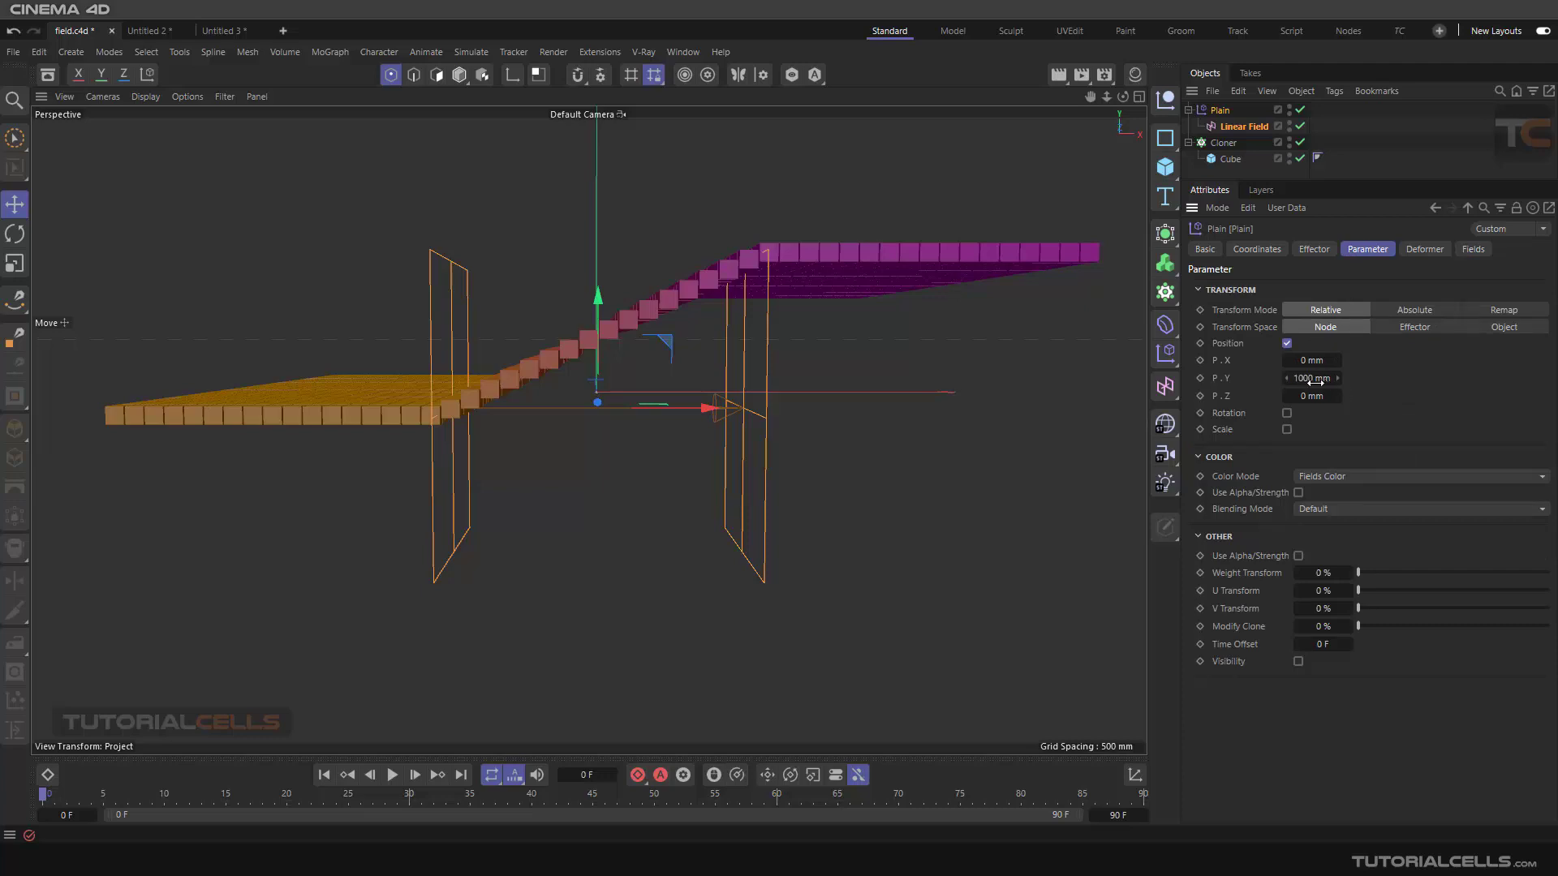
left_click(1472, 249)
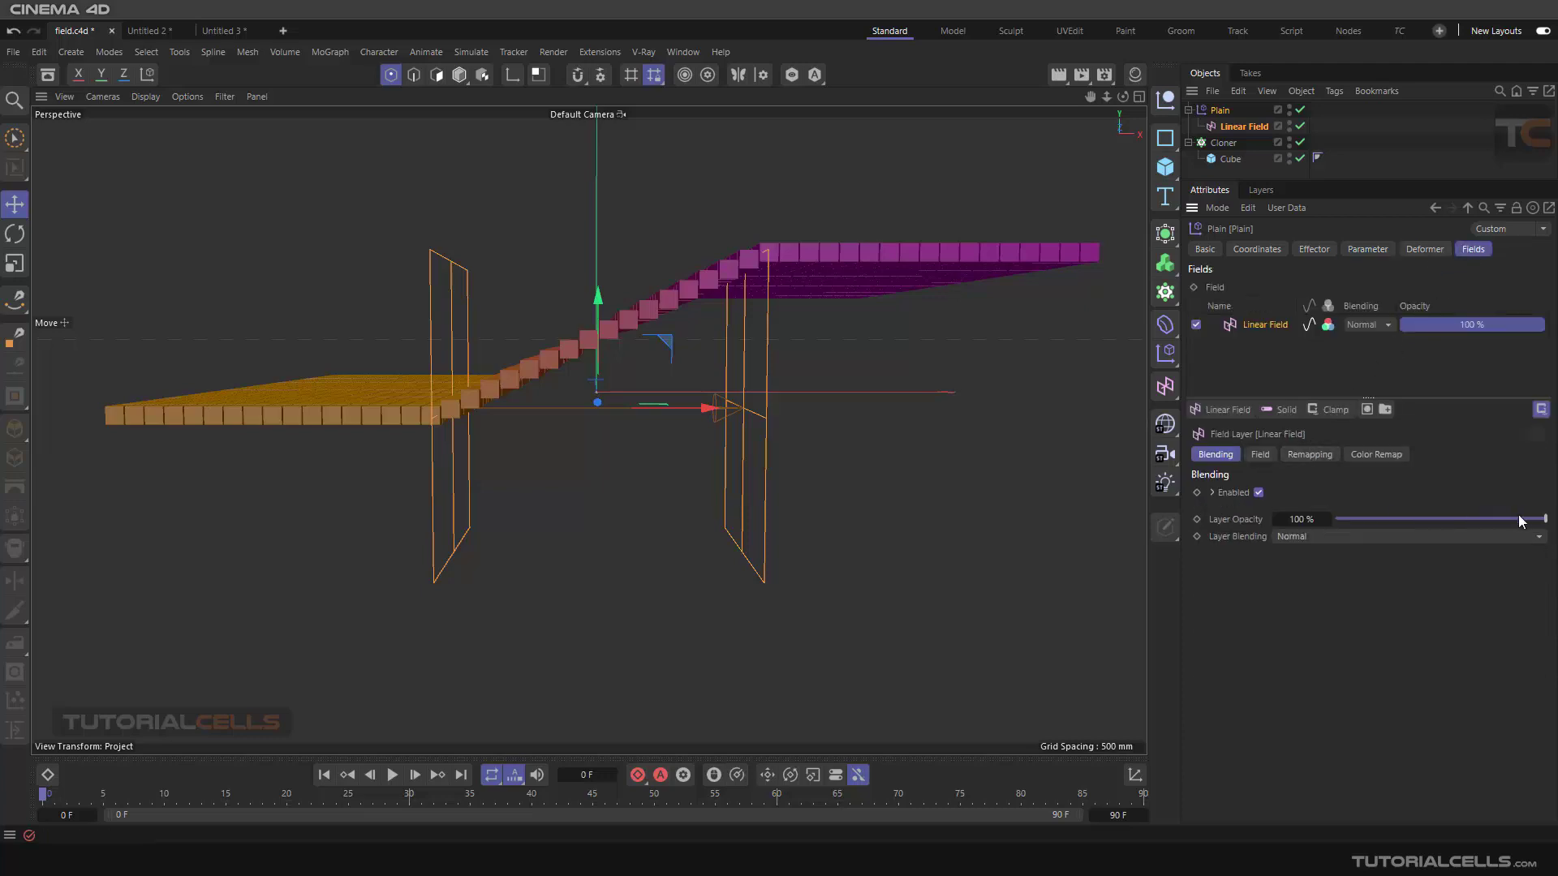
mouse_move(1521, 521)
left_mouse_down()
mouse_move(1308, 519)
mouse_move(1550, 515)
left_mouse_up()
left_click(1299, 539)
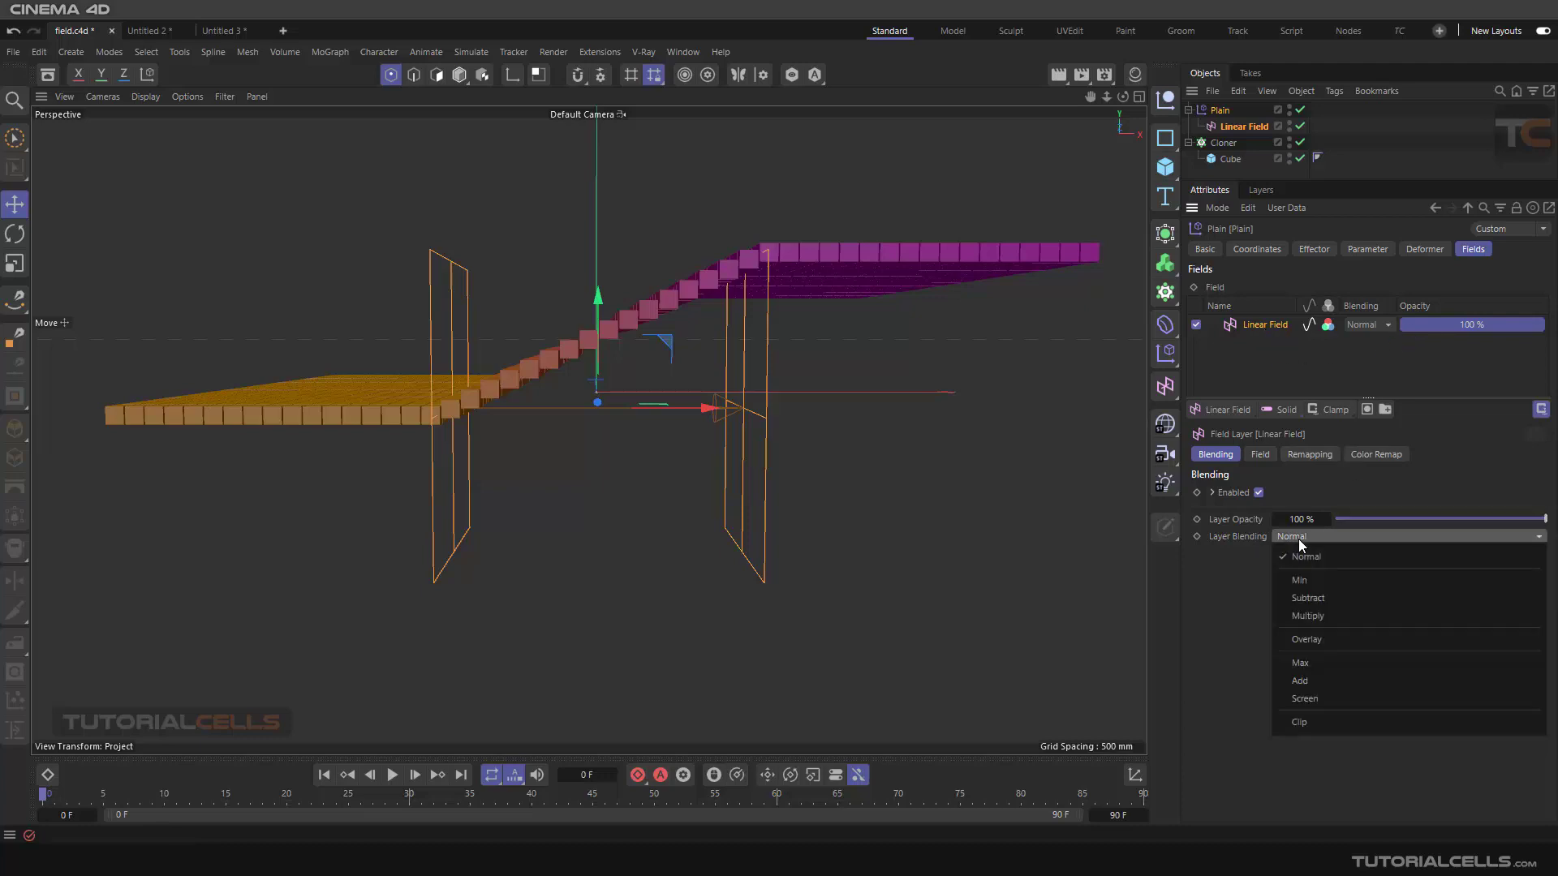
left_click(1234, 696)
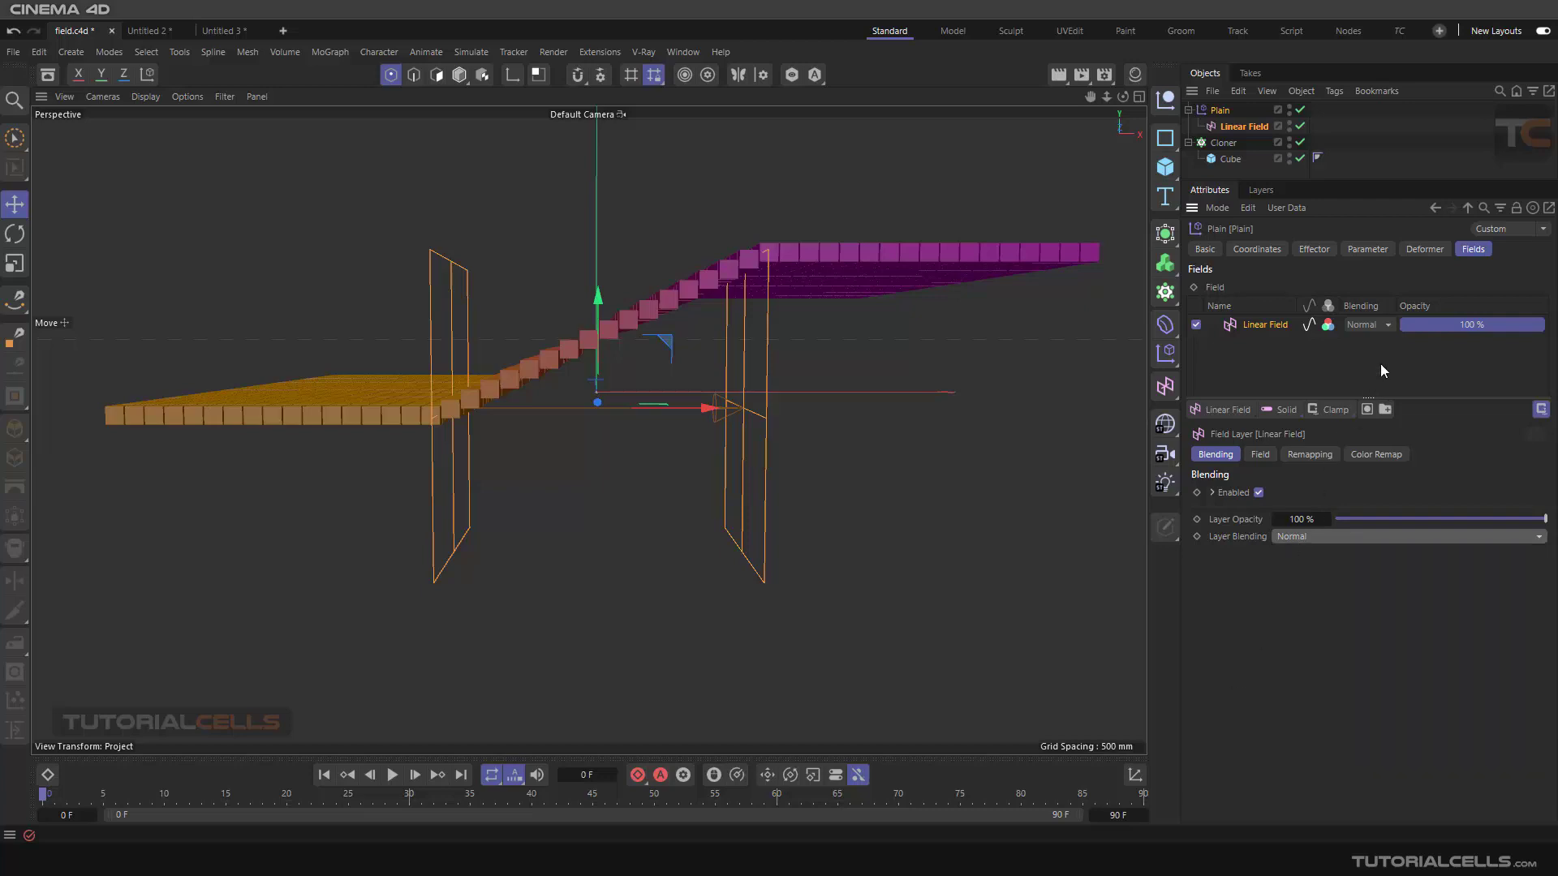
left_click(1370, 325)
left_click(1335, 606)
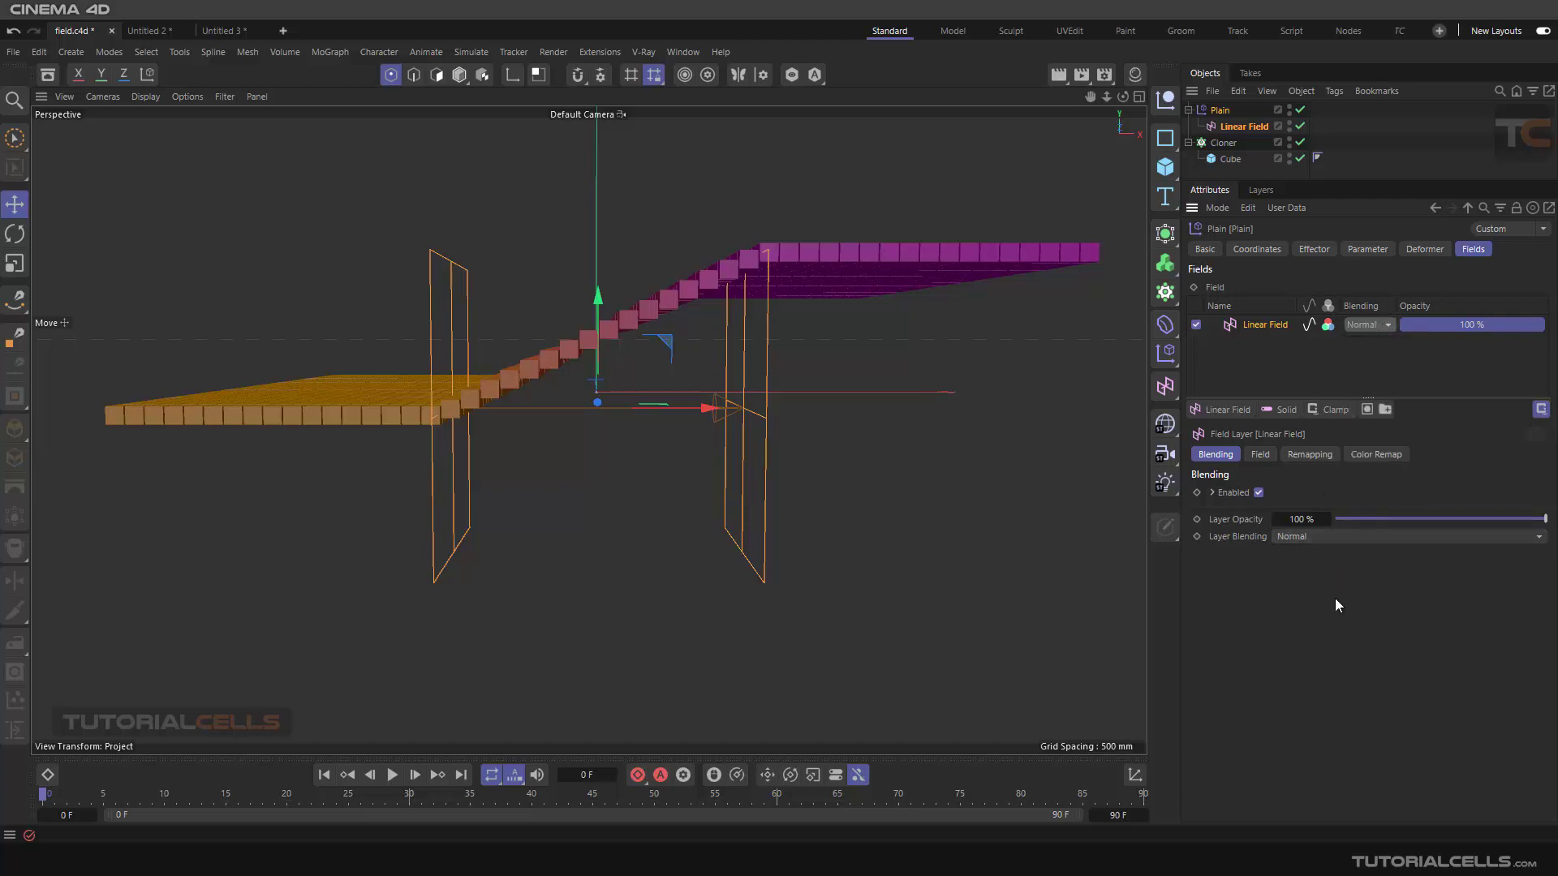
left_click(1371, 329)
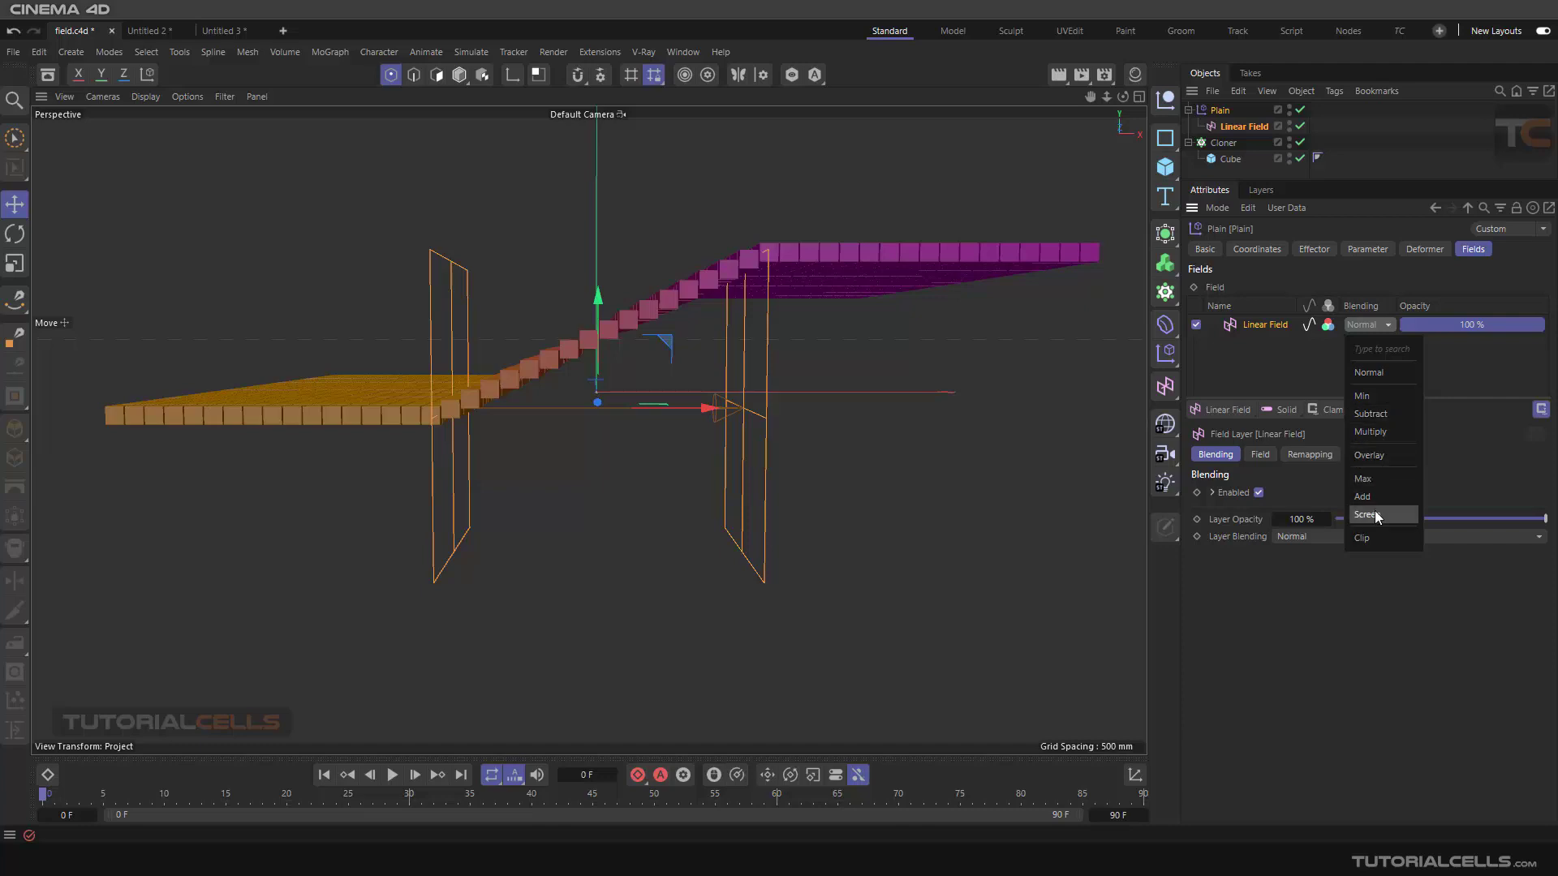
left_click(1267, 379)
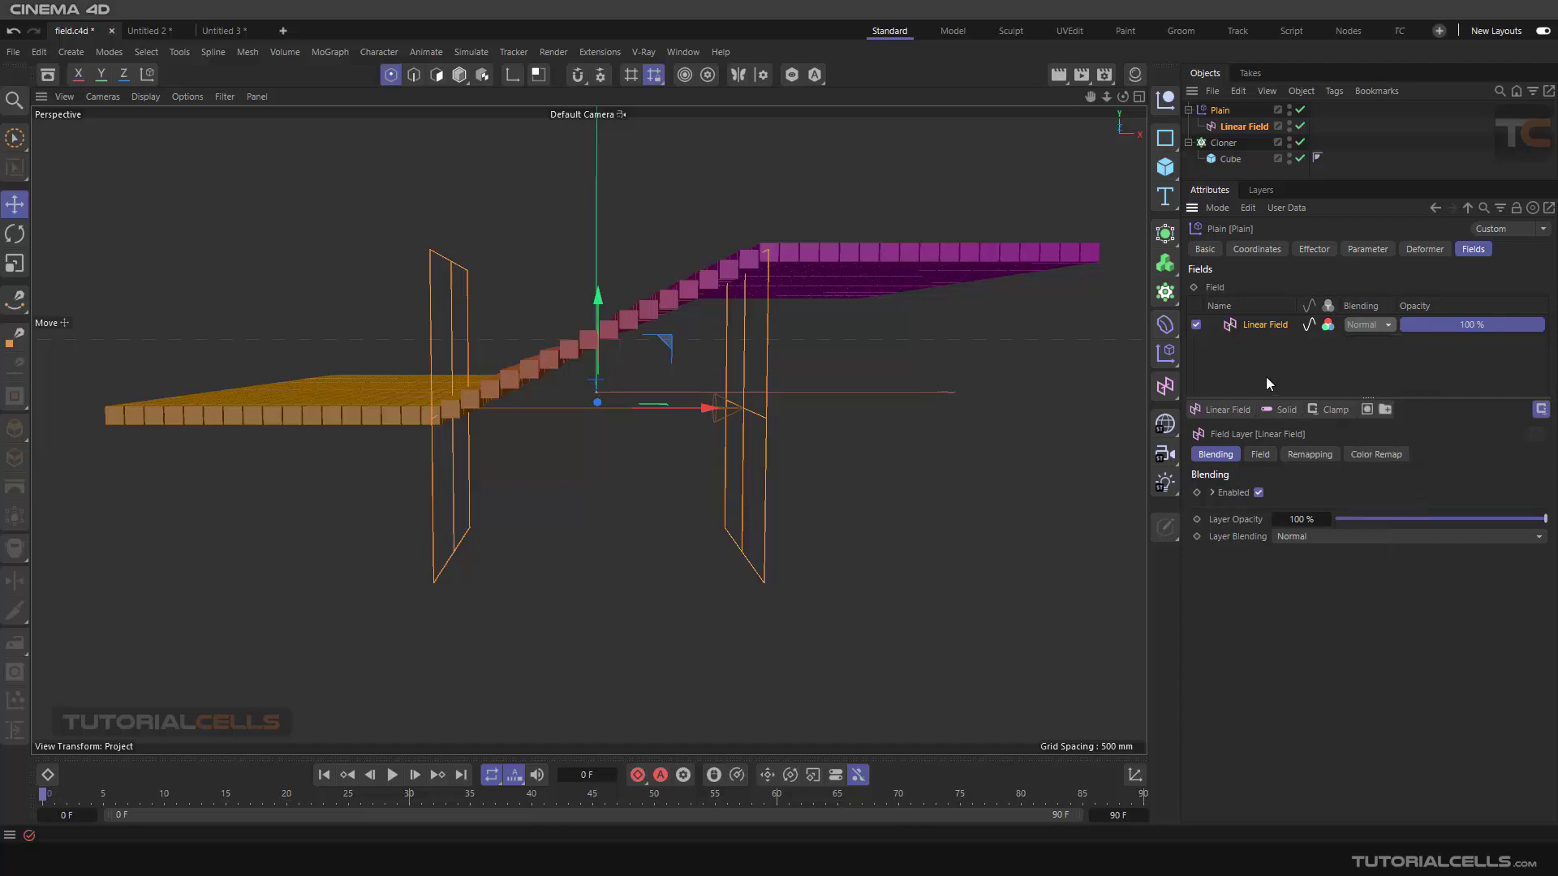
Try dragging the Linear Field's planes in the viewport to change its length, undoing each attempt
left_click(1260, 455)
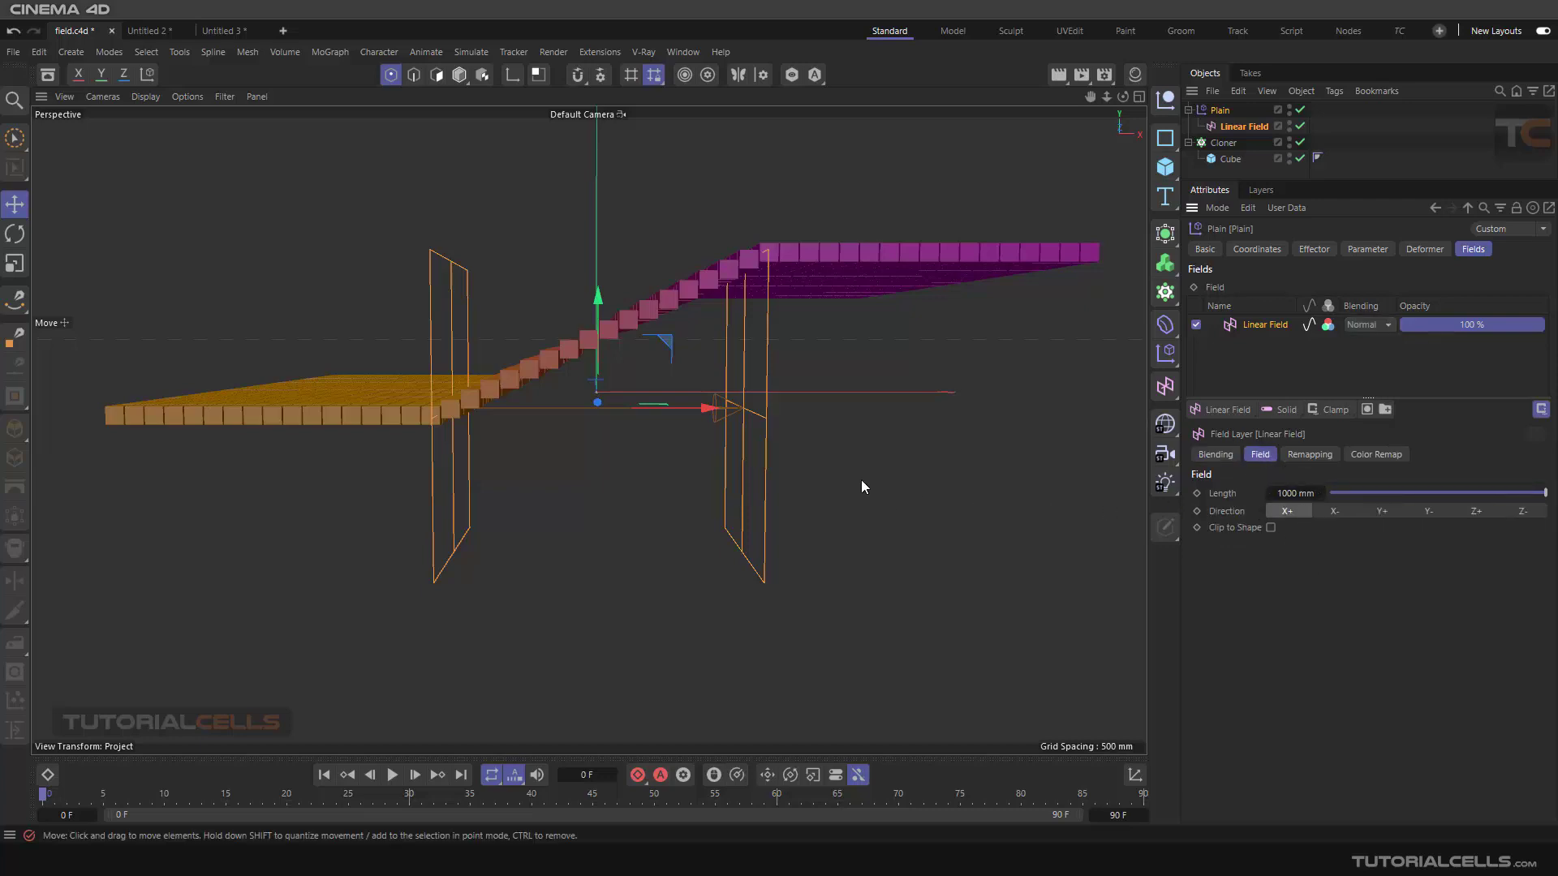
left_click(459, 75)
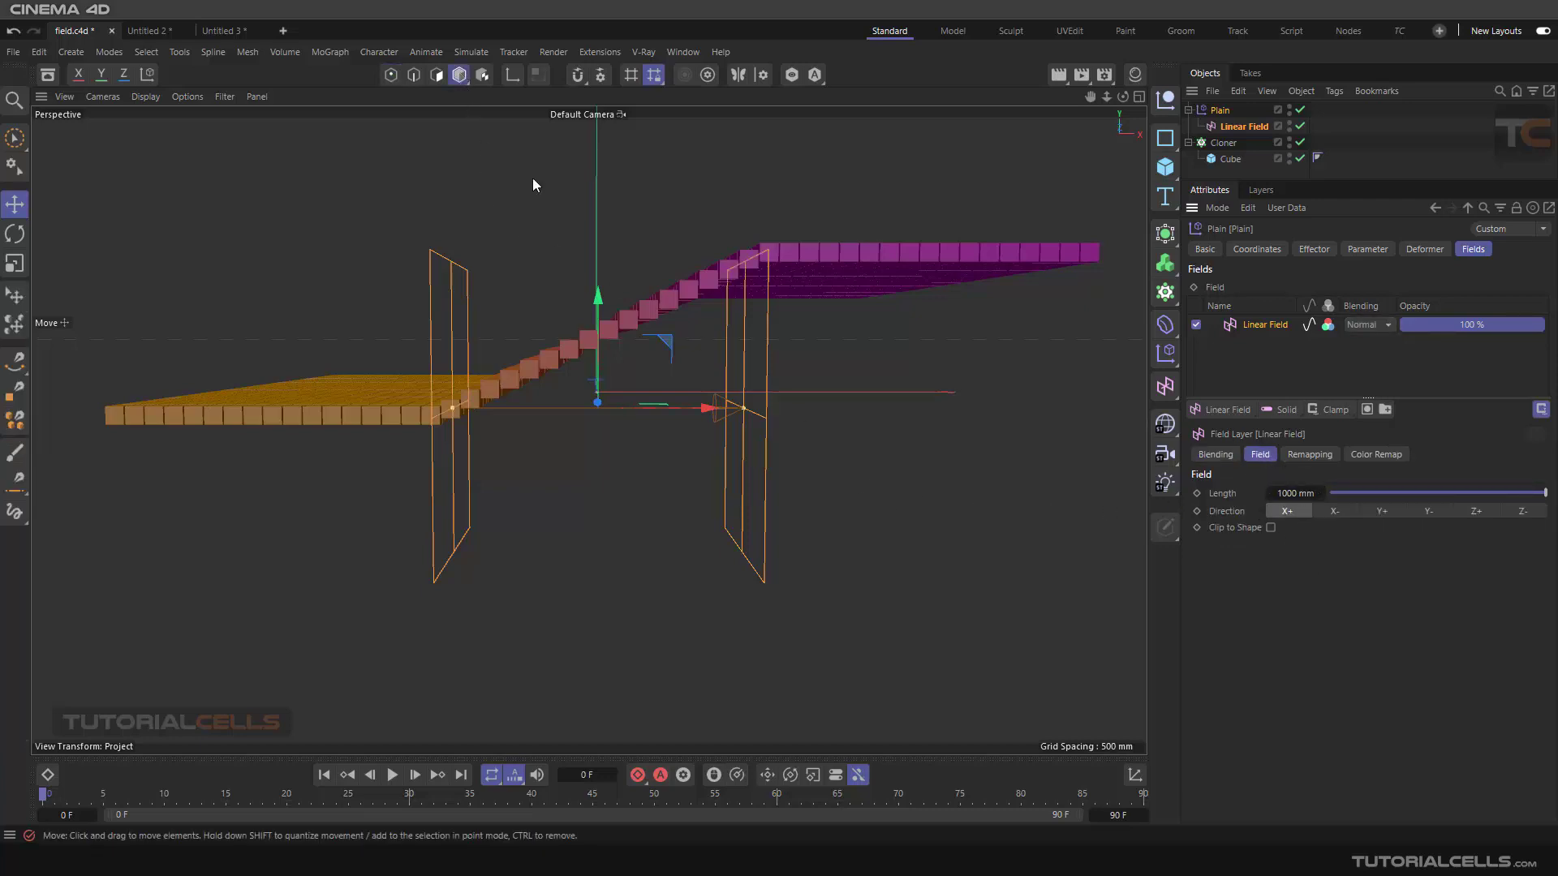
left_click_drag(741, 404, 756, 403)
key("ctrl+z")
mouse_move(452, 407)
left_mouse_down()
mouse_move(339, 404)
mouse_move(567, 397)
mouse_move(388, 396)
mouse_move(434, 393)
left_mouse_up()
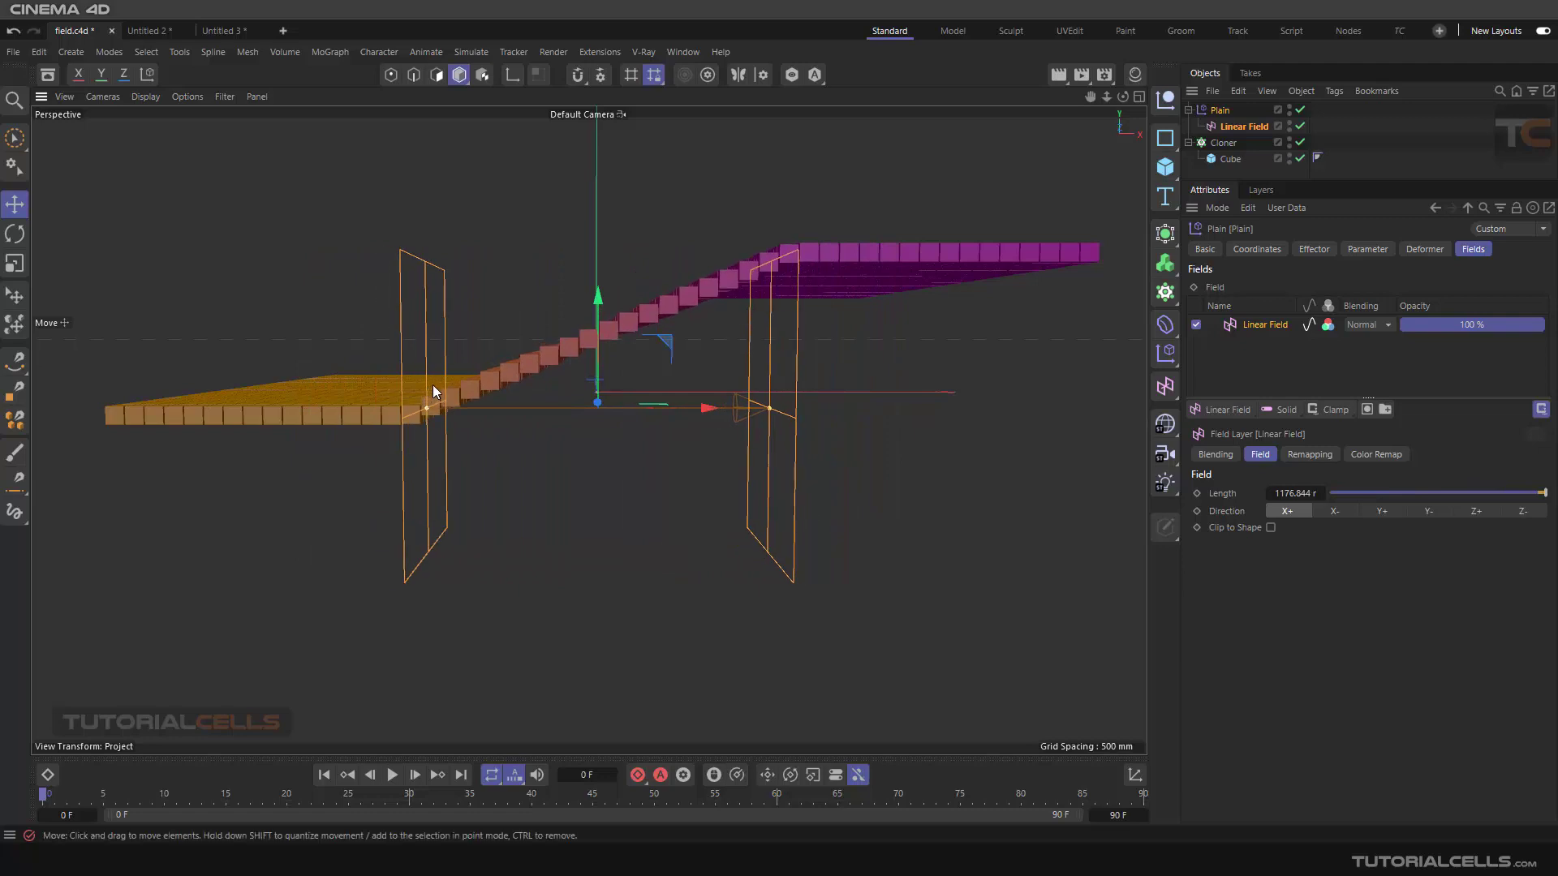
key("ctrl+z")
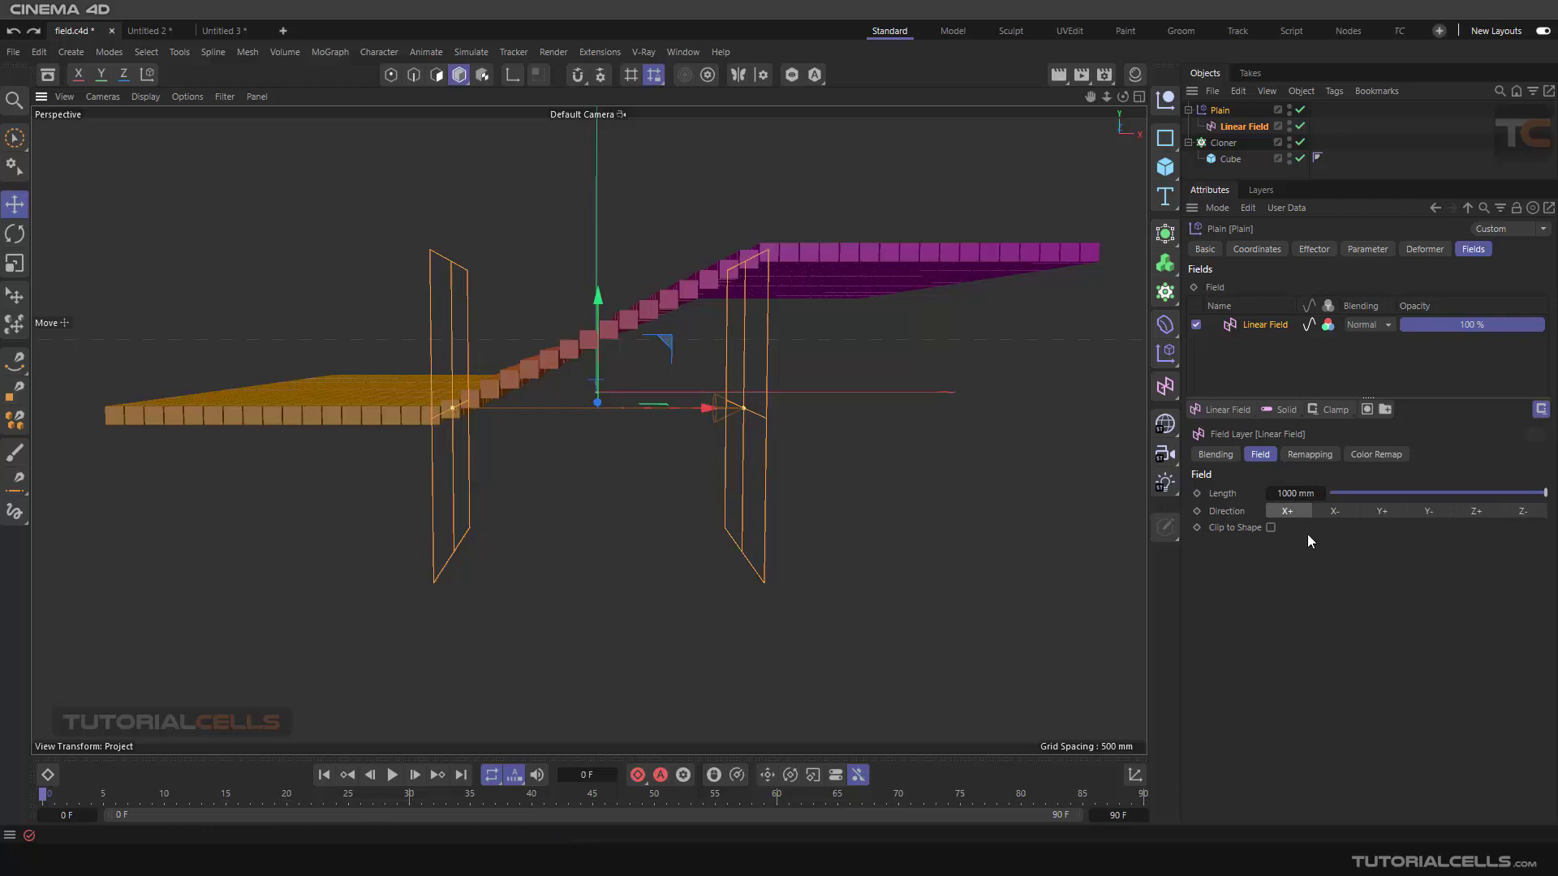
Turn the field layer's Enable Remapping off and back on
left_click(1313, 454)
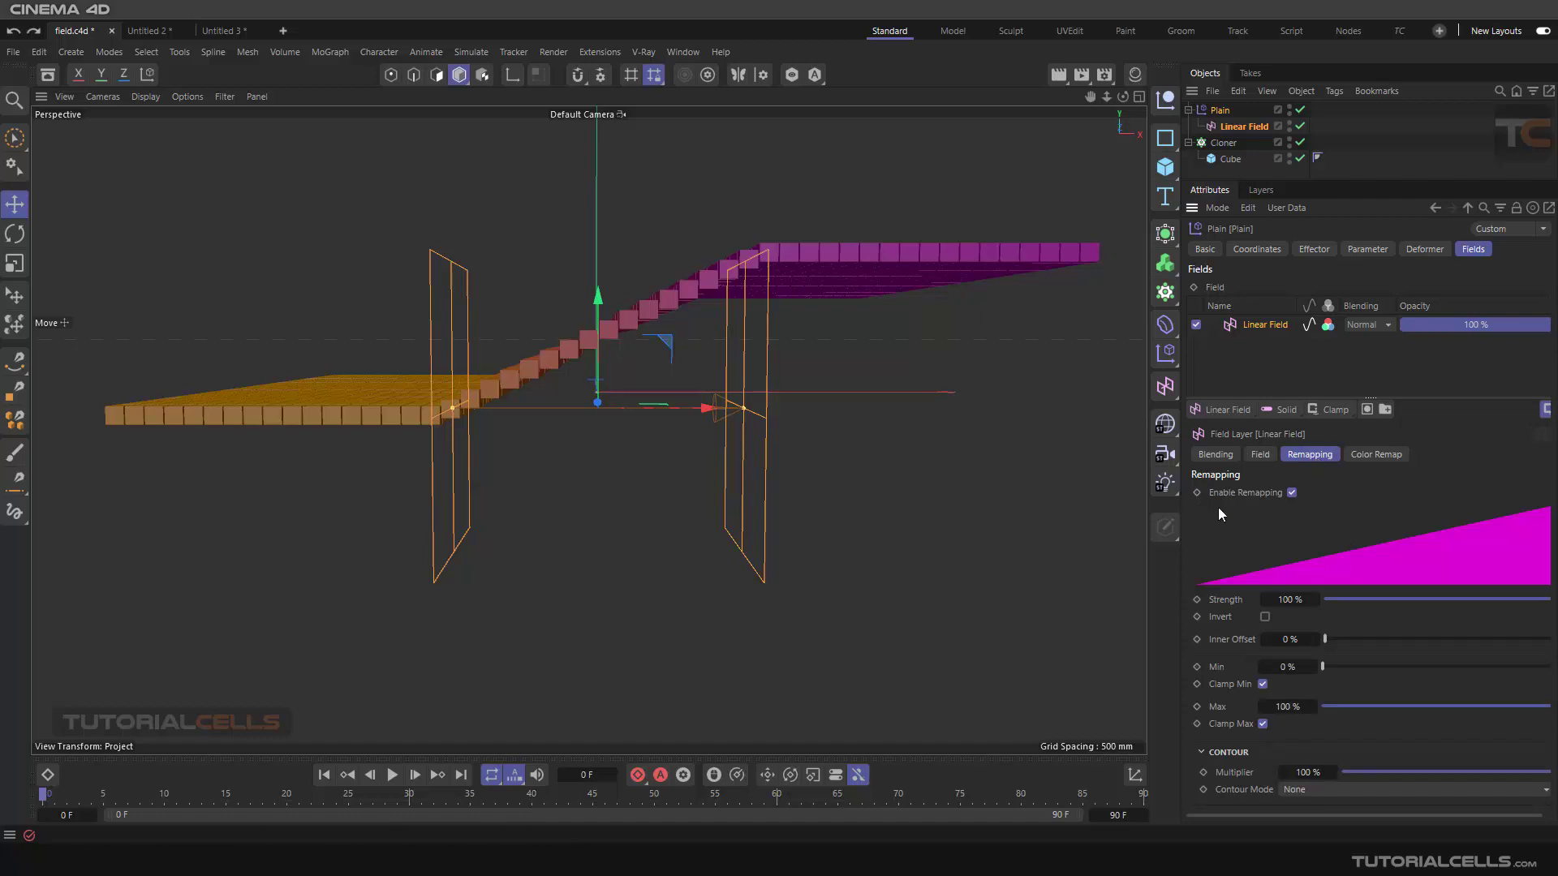
left_click(1292, 493)
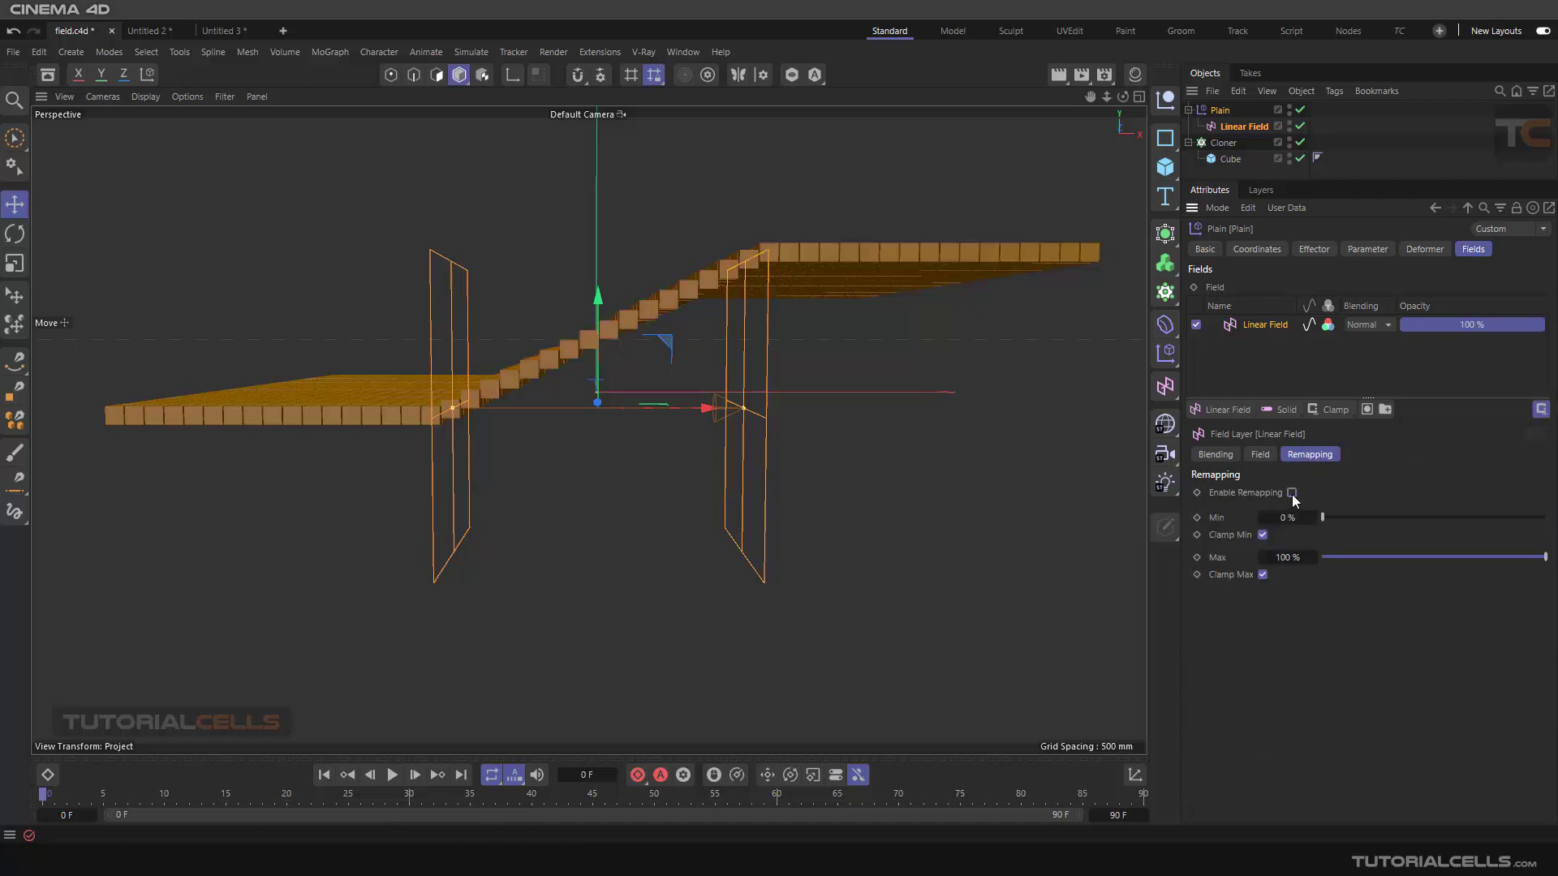
left_click(1292, 493)
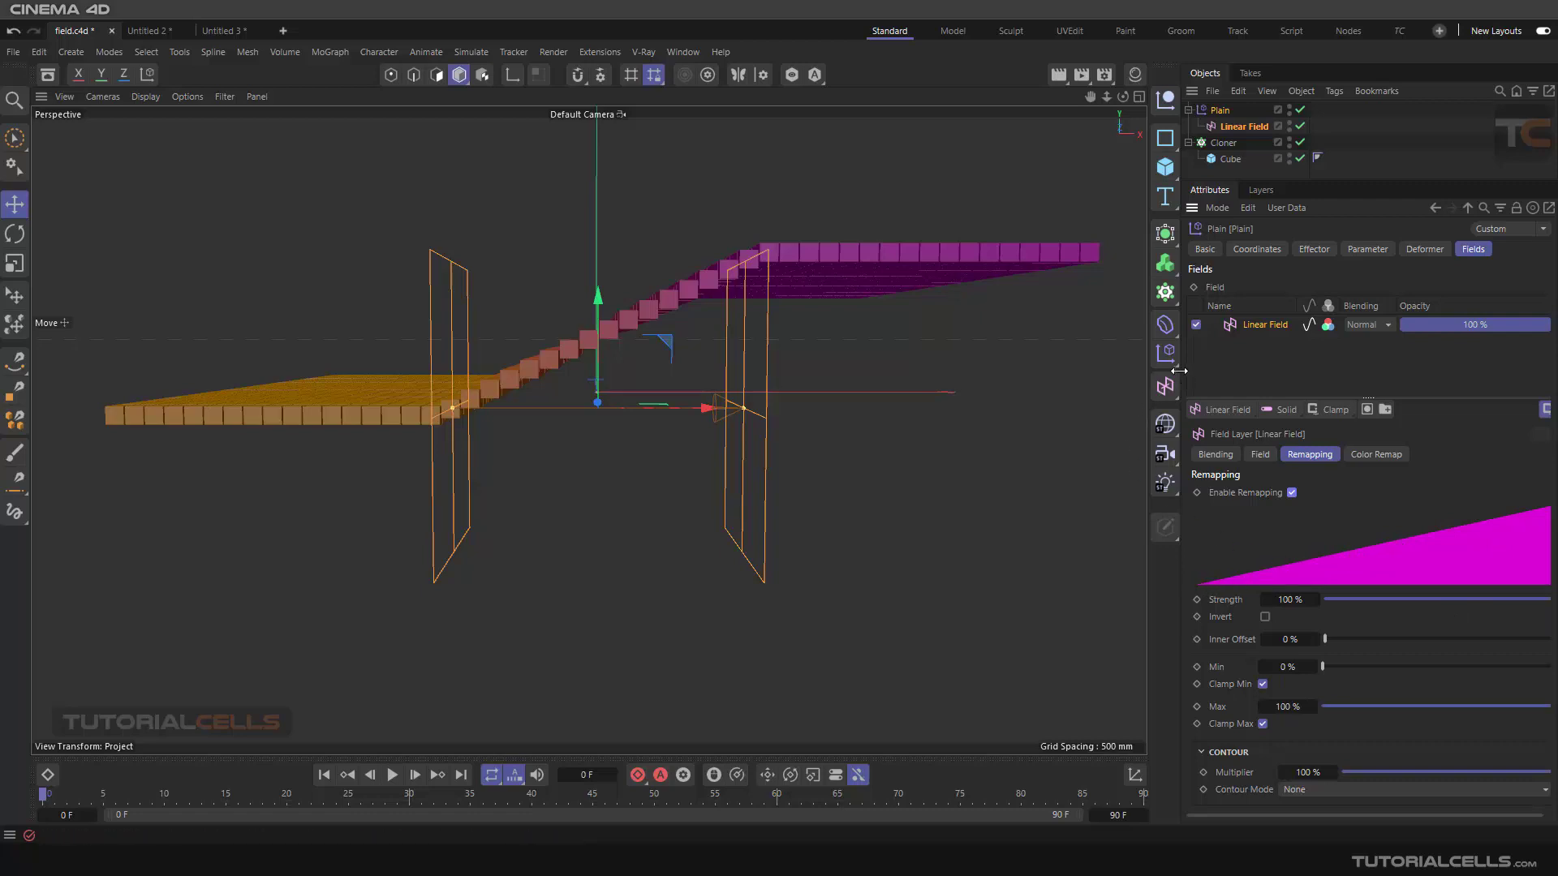
mouse_move(1179, 371)
left_mouse_down()
mouse_move(1185, 392)
mouse_move(1160, 381)
left_mouse_up()
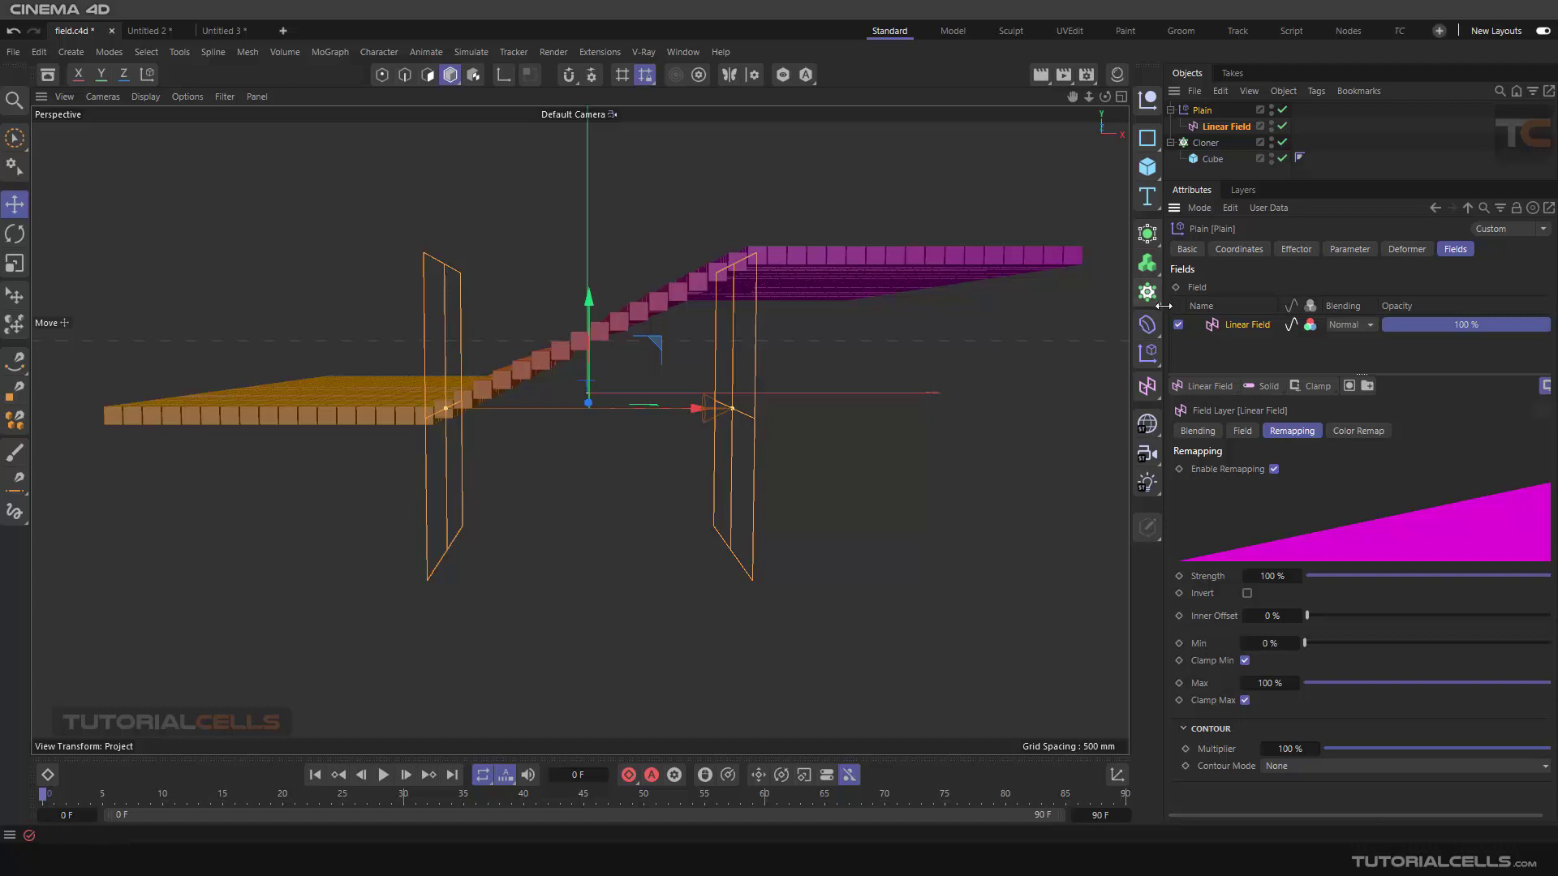
mouse_move(1159, 304)
left_mouse_down()
mouse_move(1127, 303)
mouse_move(1144, 337)
left_mouse_up()
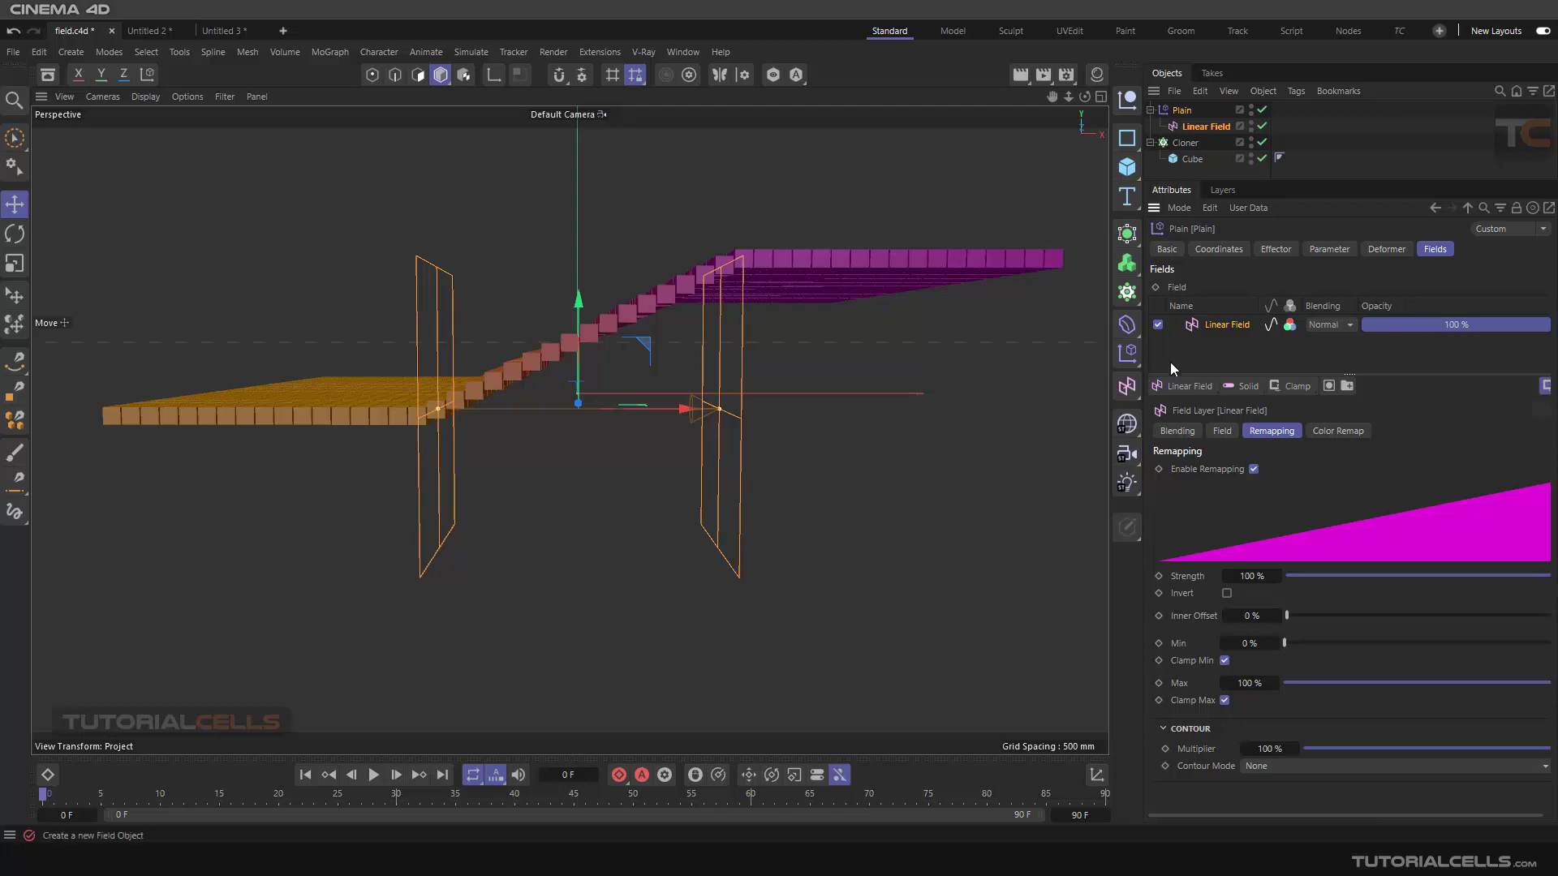
left_click_drag(1142, 347, 1070, 348)
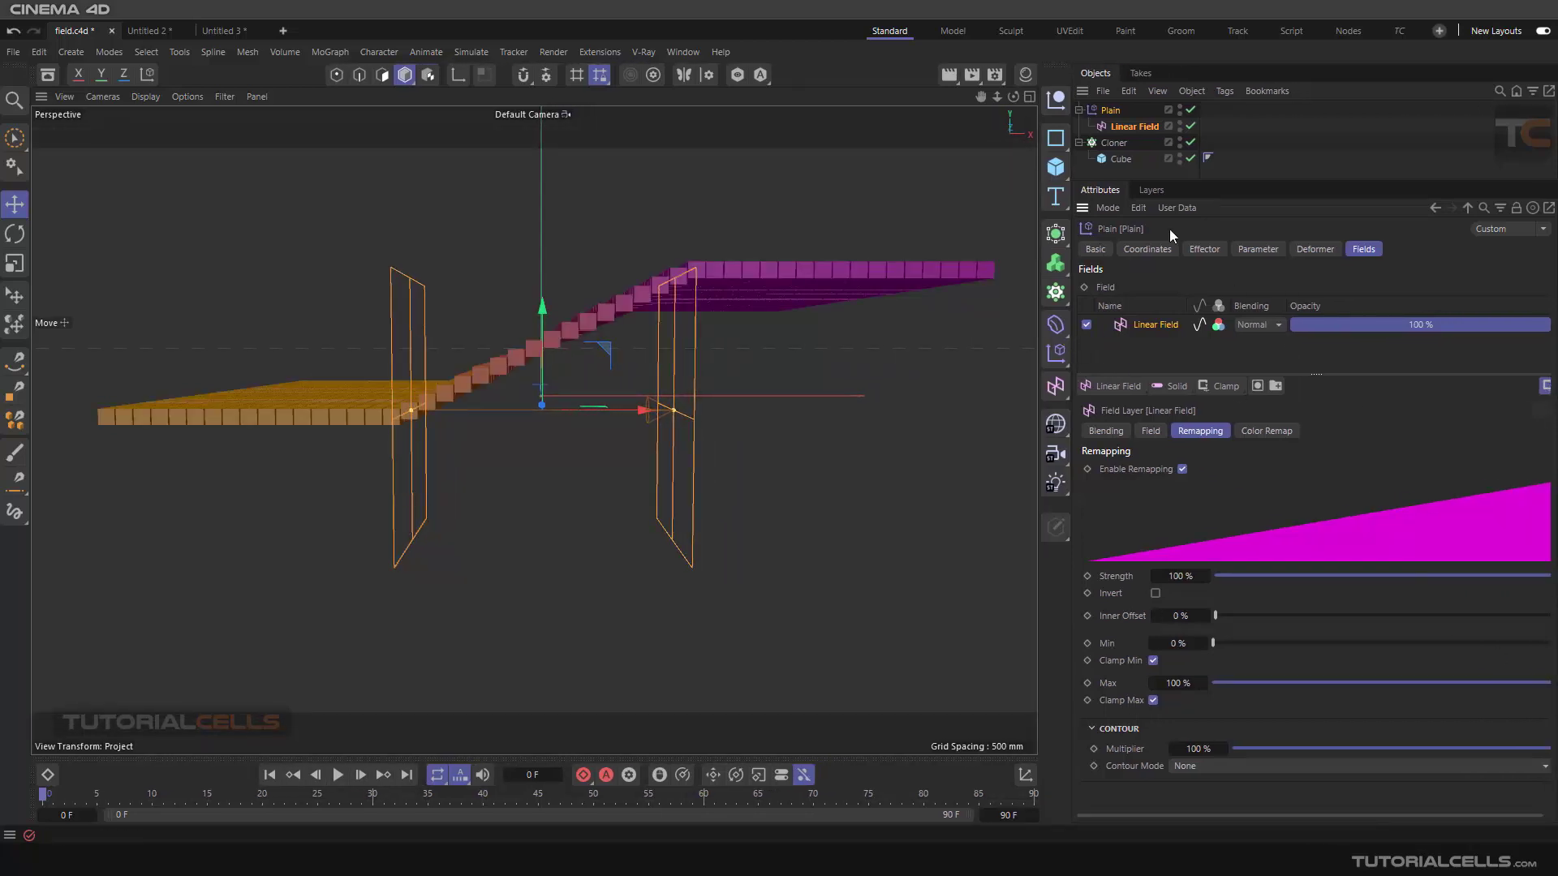
left_click_drag(1071, 315, 1122, 312)
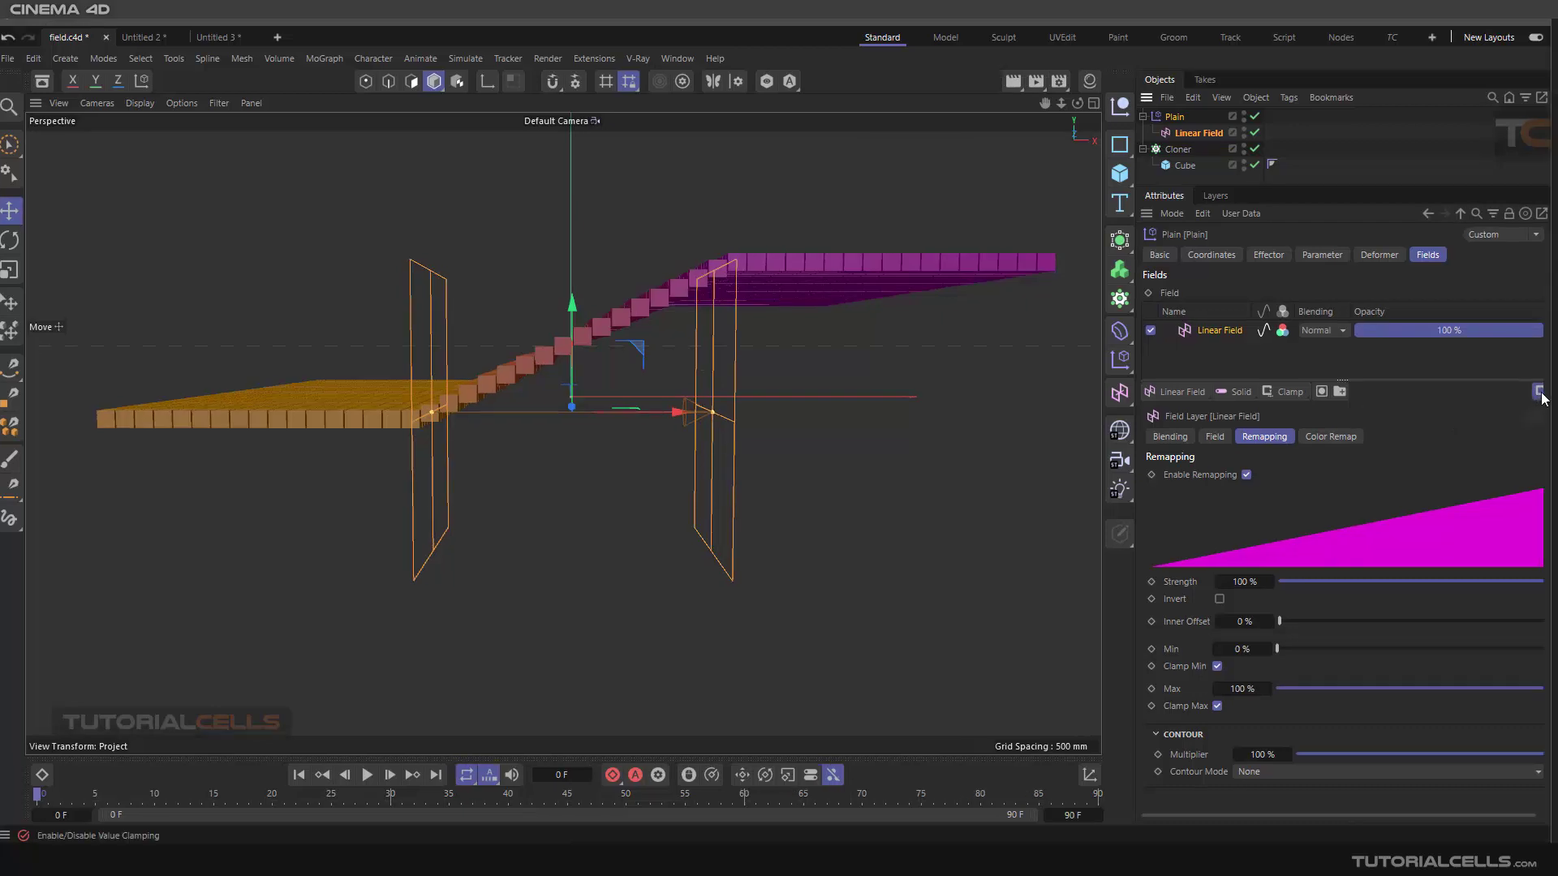
left_click(1540, 393)
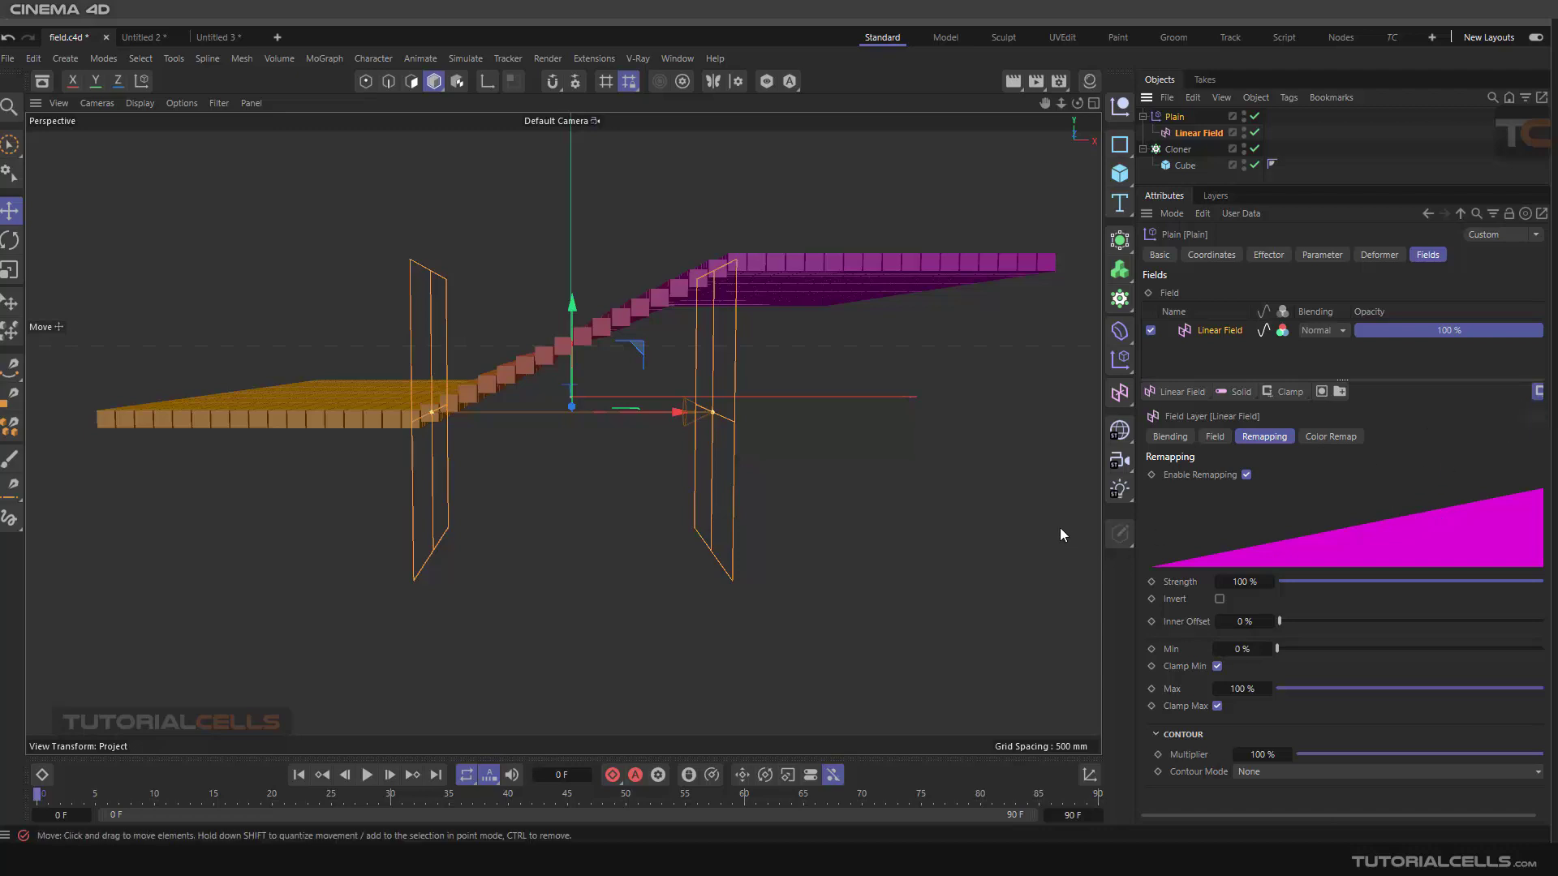
left_click_drag(1105, 495, 738, 491)
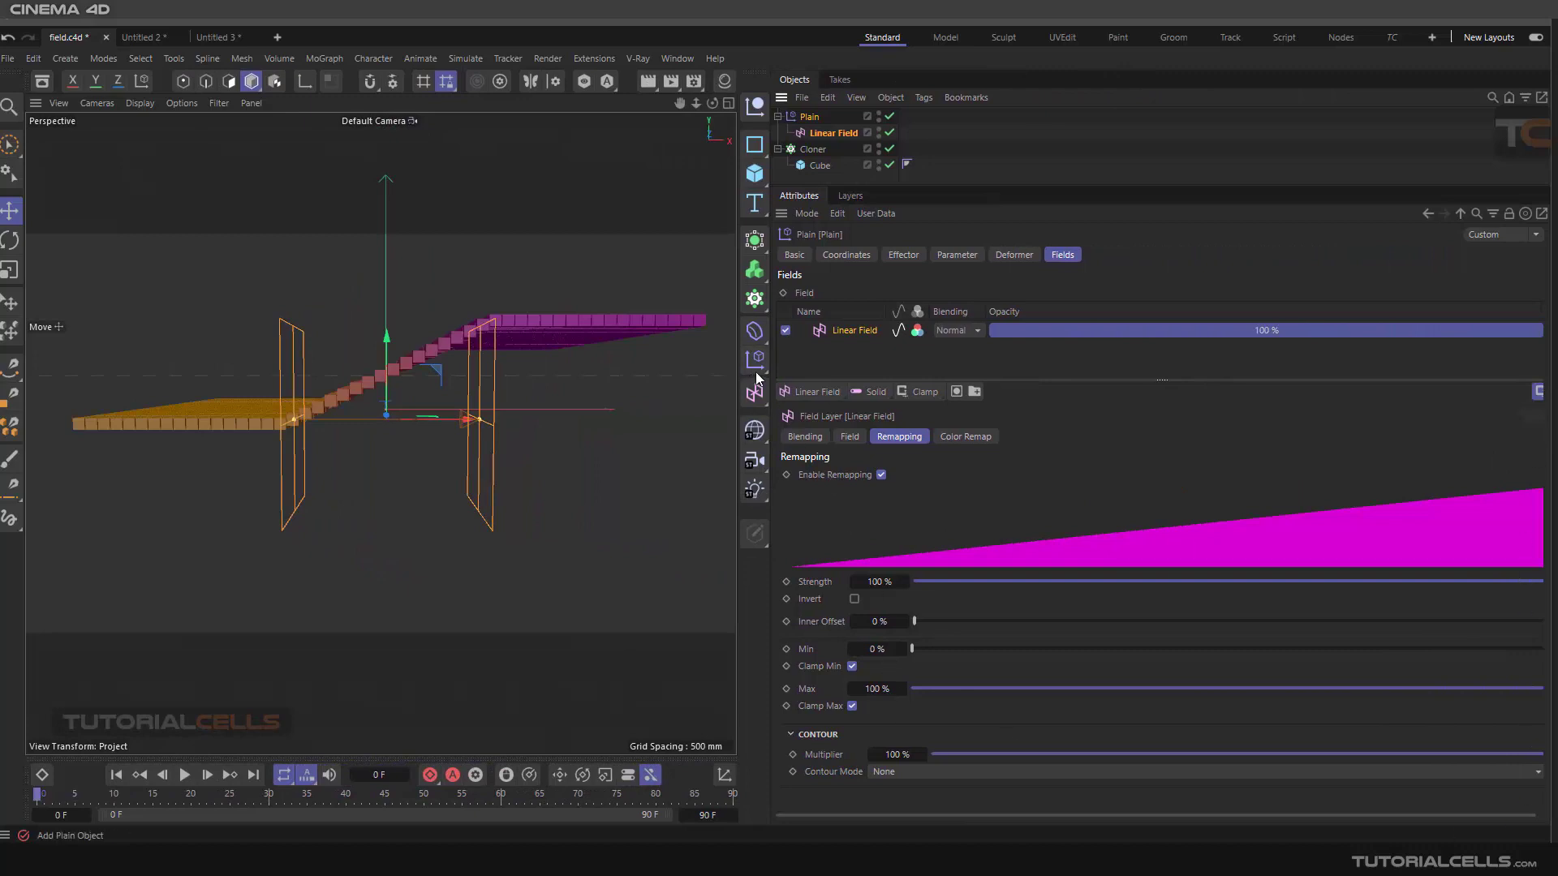
left_click_drag(769, 369, 1151, 370)
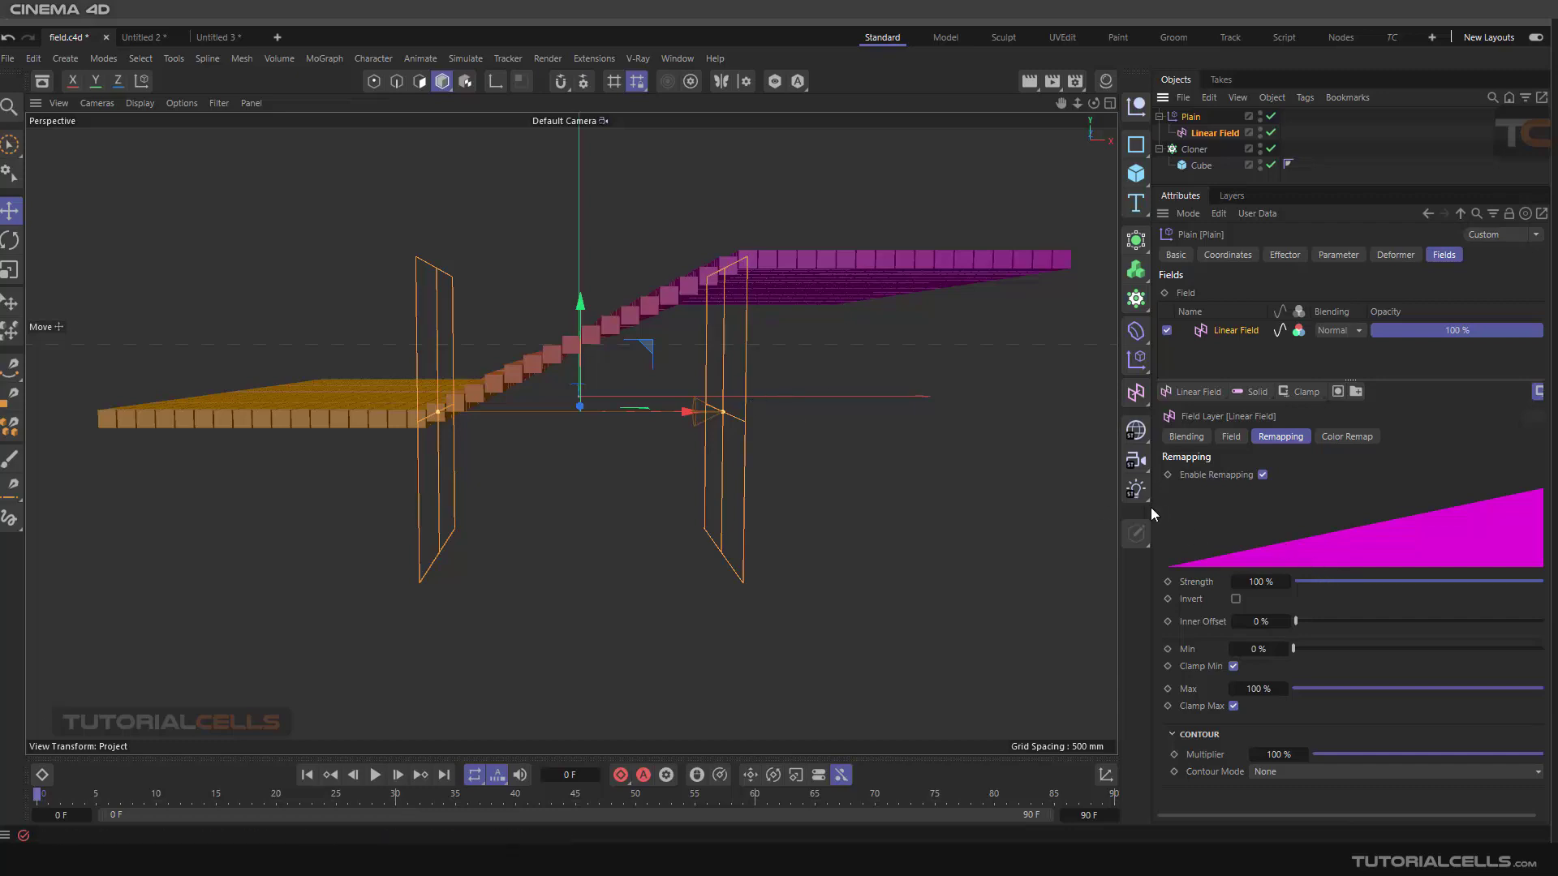
Lower the field layer's remapping Strength and bring it back to 100%
left_click(1194, 586)
left_click_drag(1513, 580, 1427, 587)
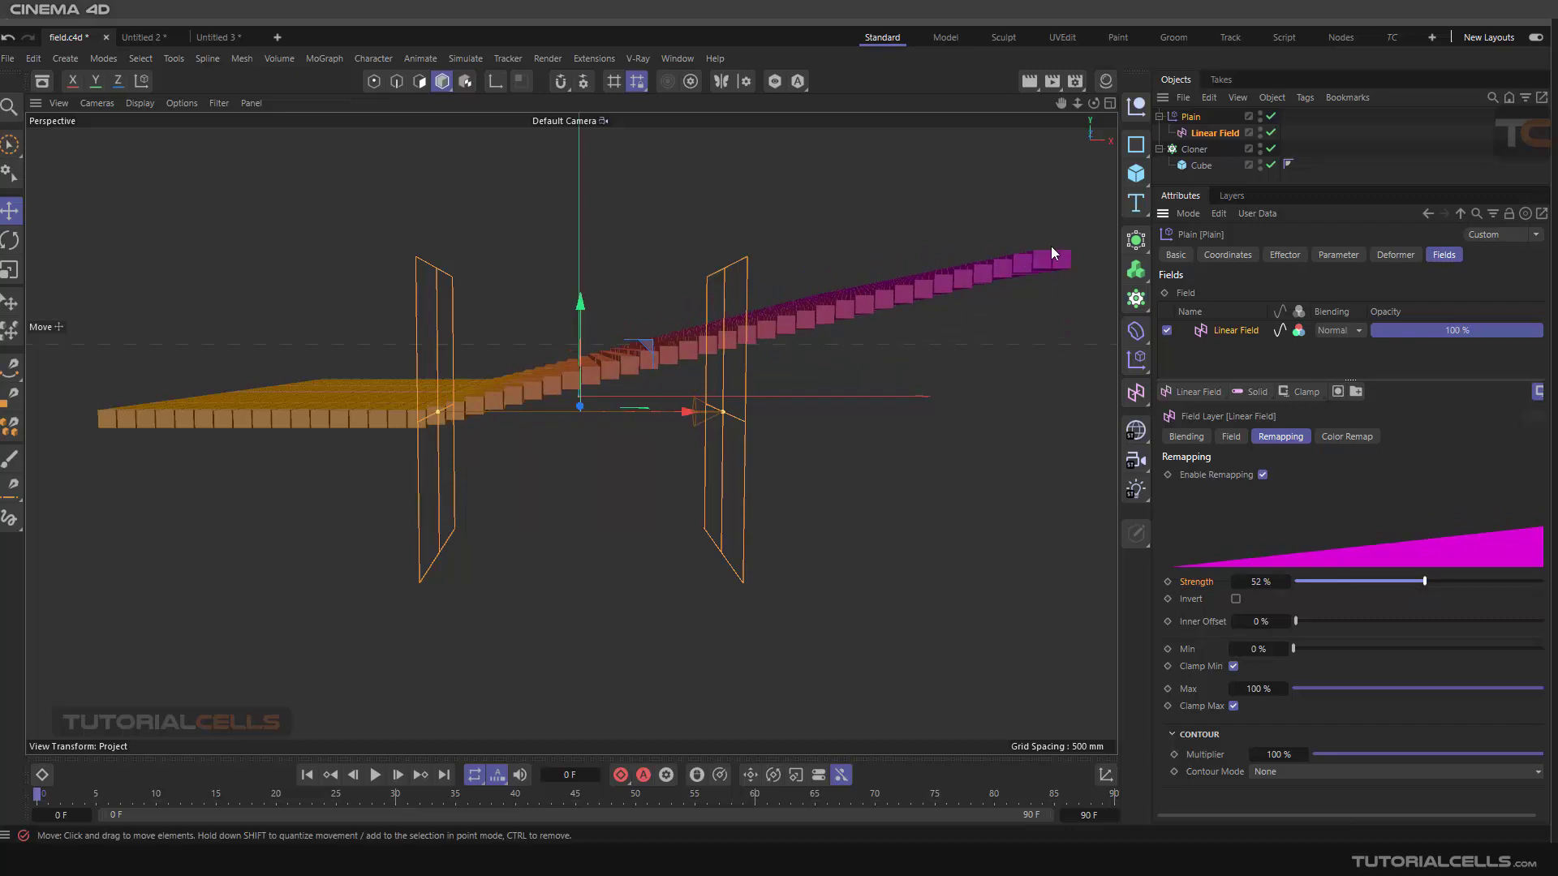
left_click_drag(1427, 582, 1304, 549)
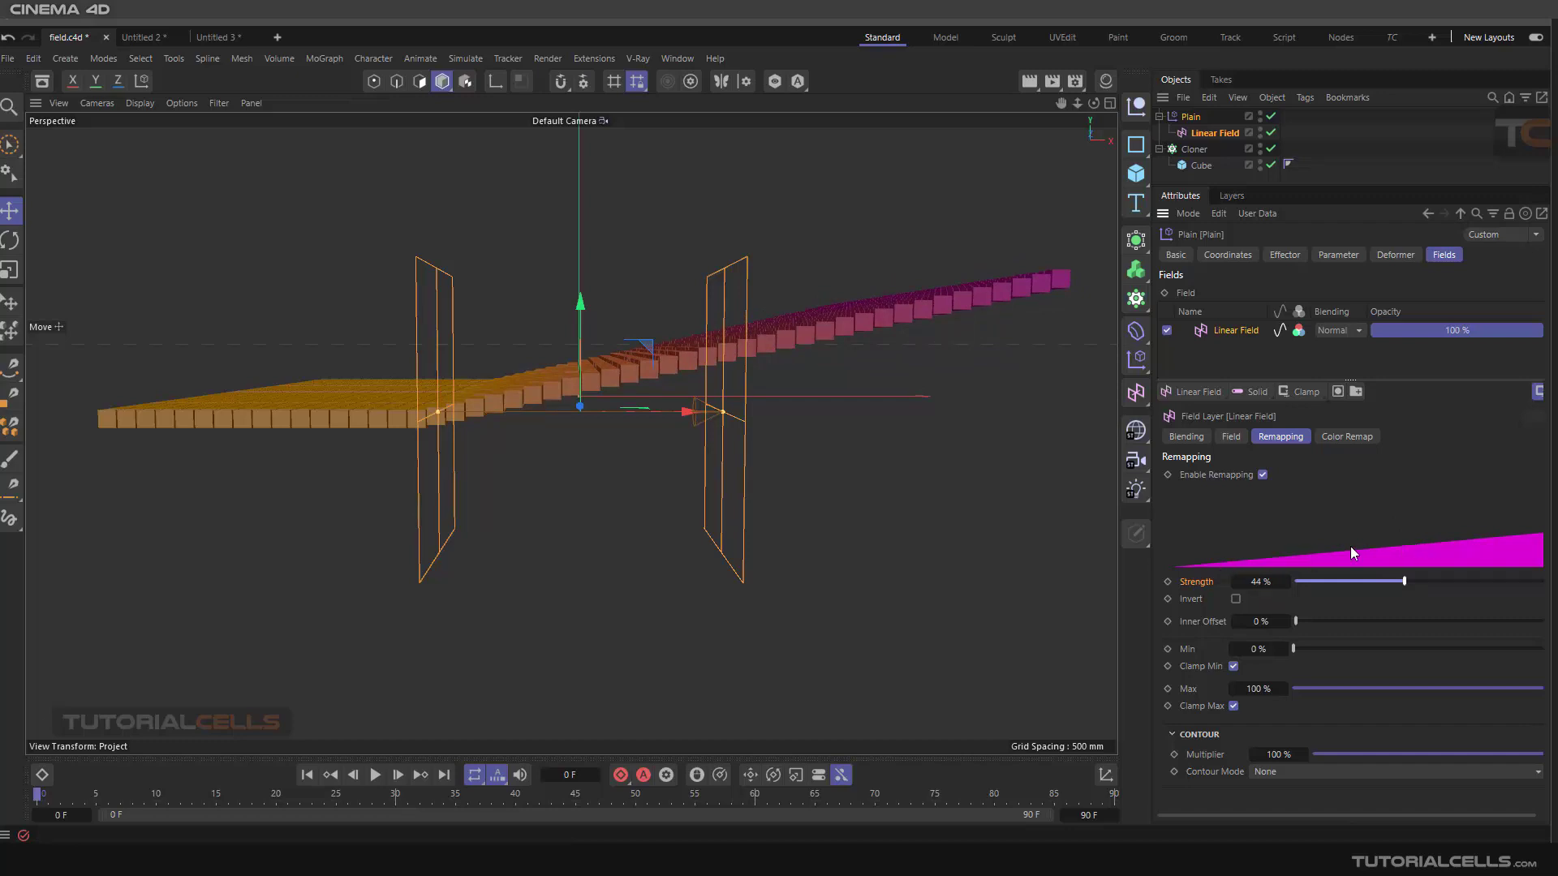
left_click_drag(1402, 580, 1553, 584)
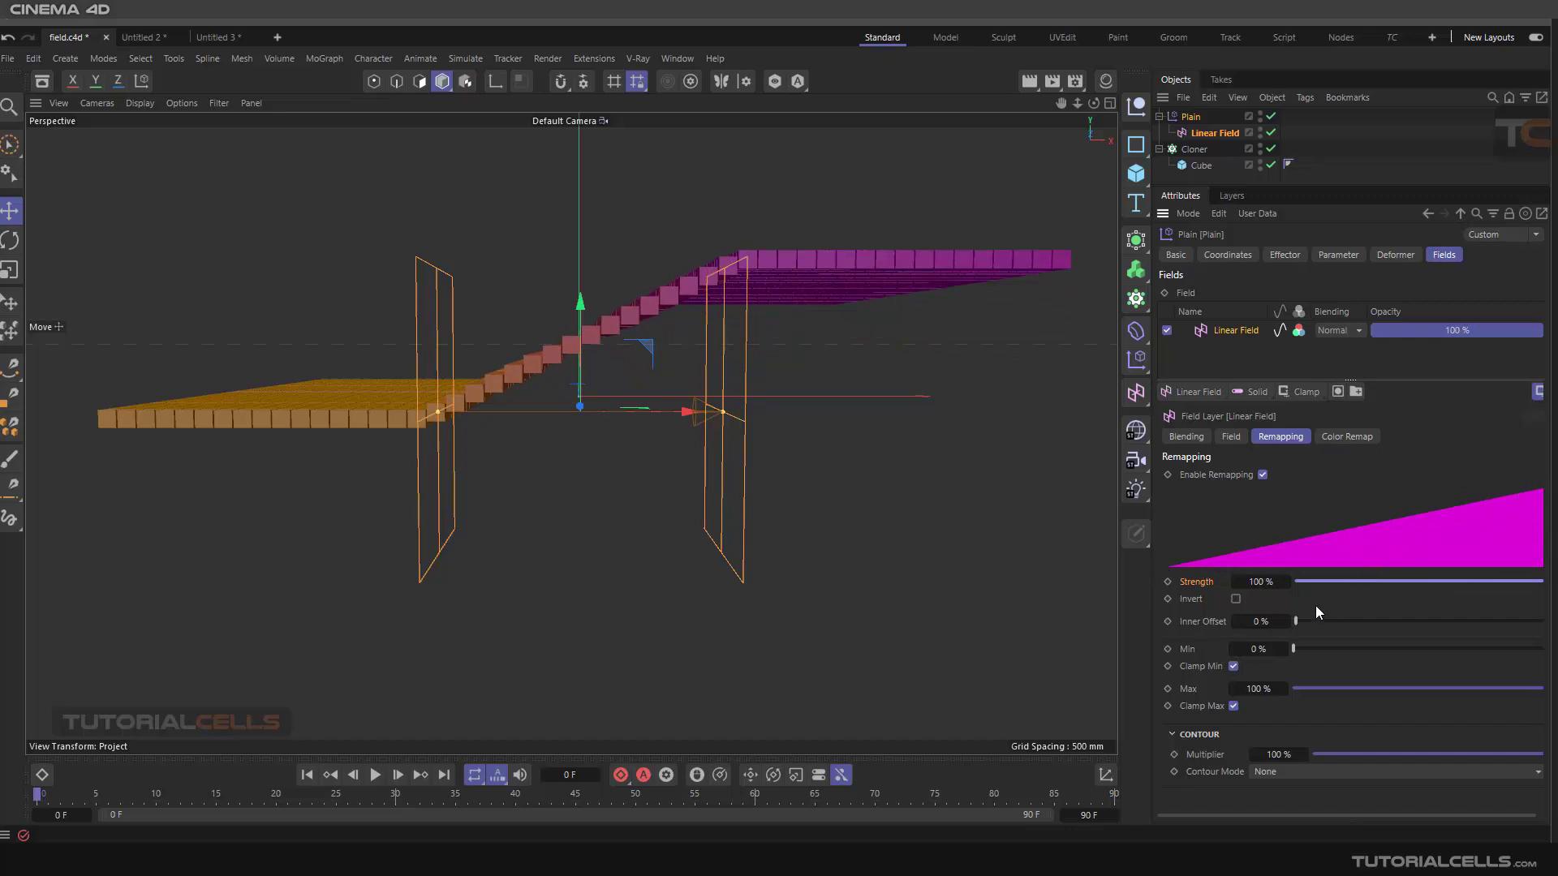
Toggle Invert on and off, then set the layer's Inner Offset to 22%
left_click(1236, 598)
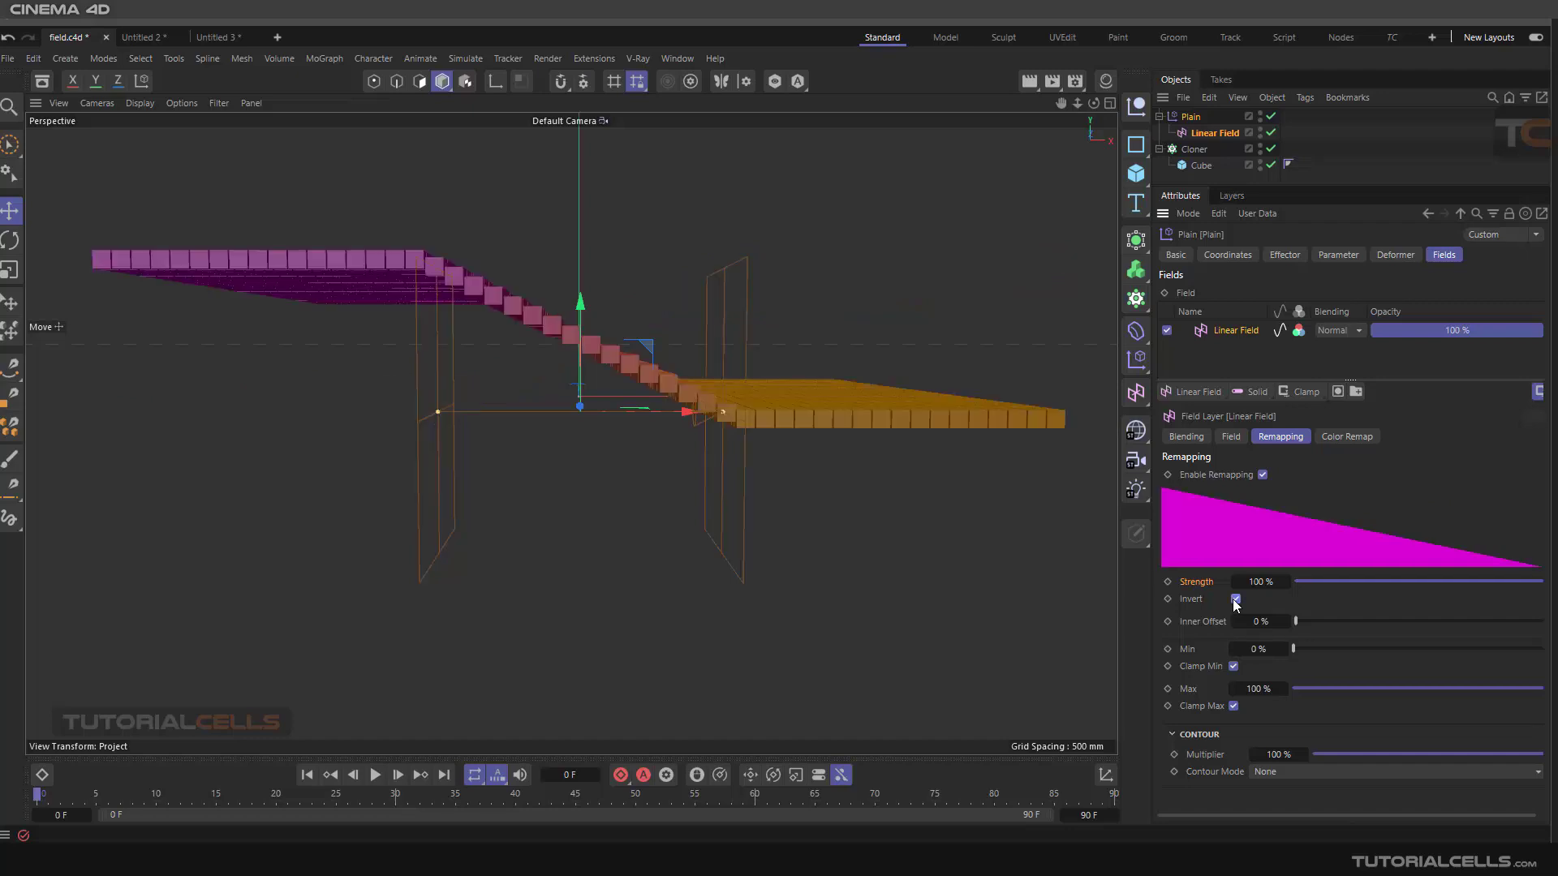
left_click(1236, 599)
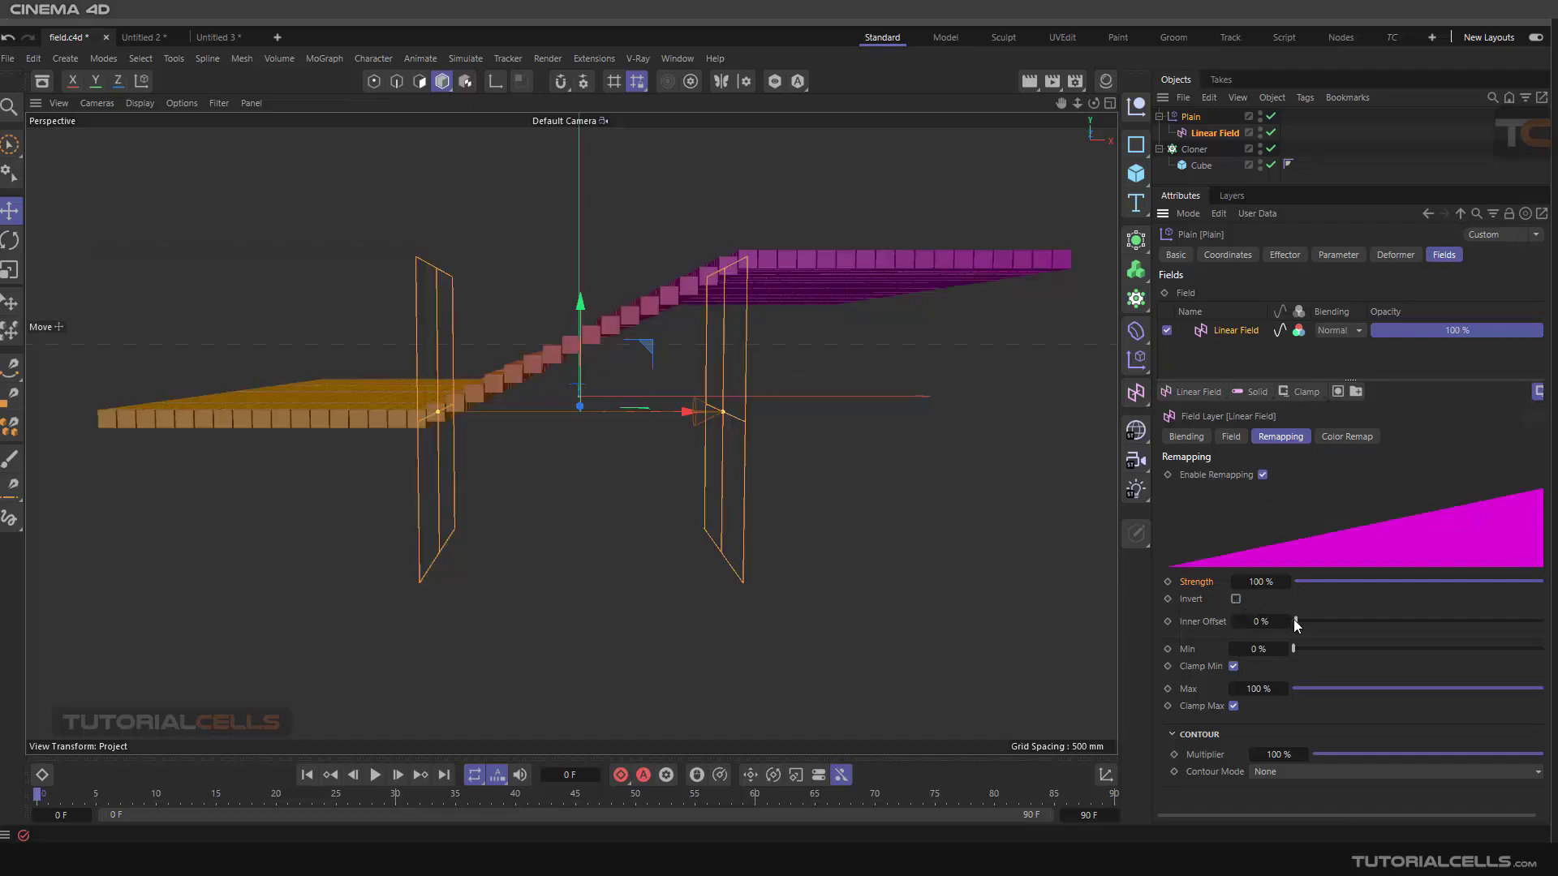
left_click_drag(1296, 622, 1348, 616)
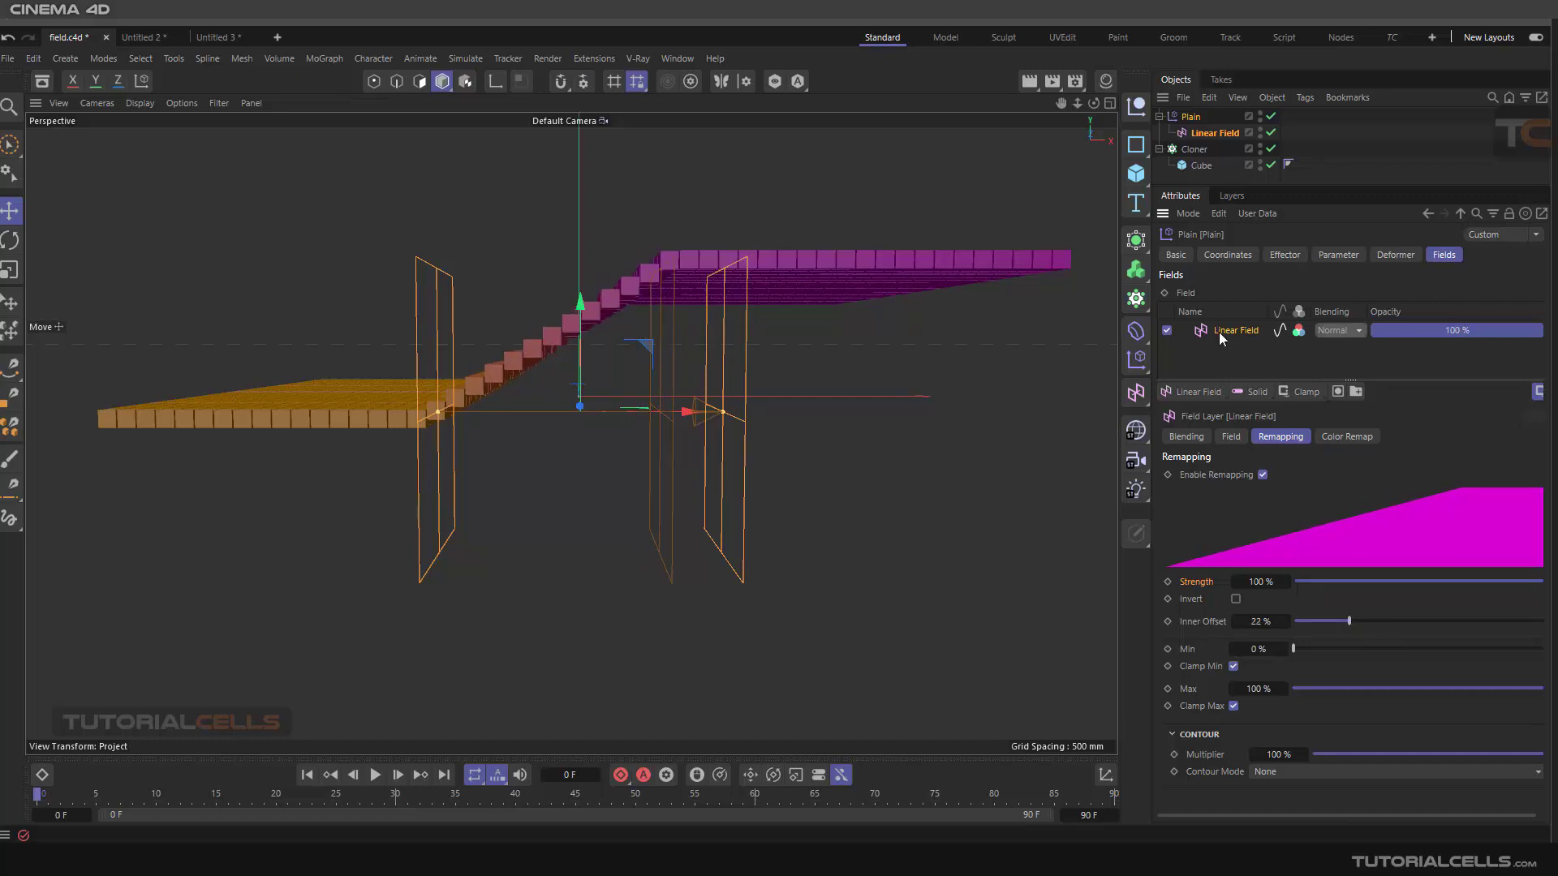
Try deleting the Linear Field layer from the Plain, then undo the deletion
key("Delete")
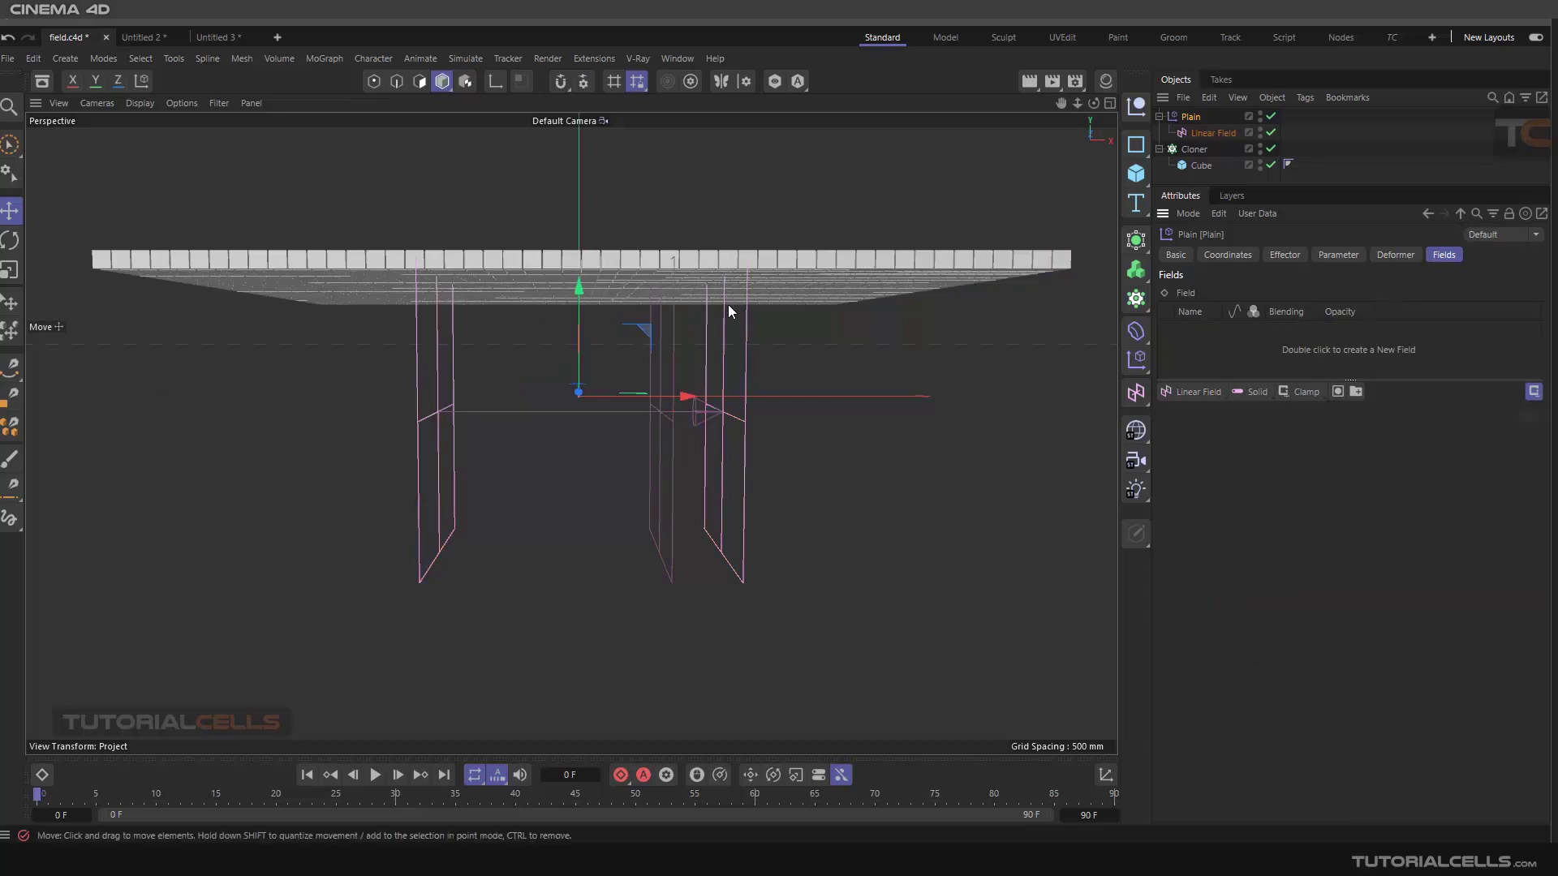
left_click(1201, 136)
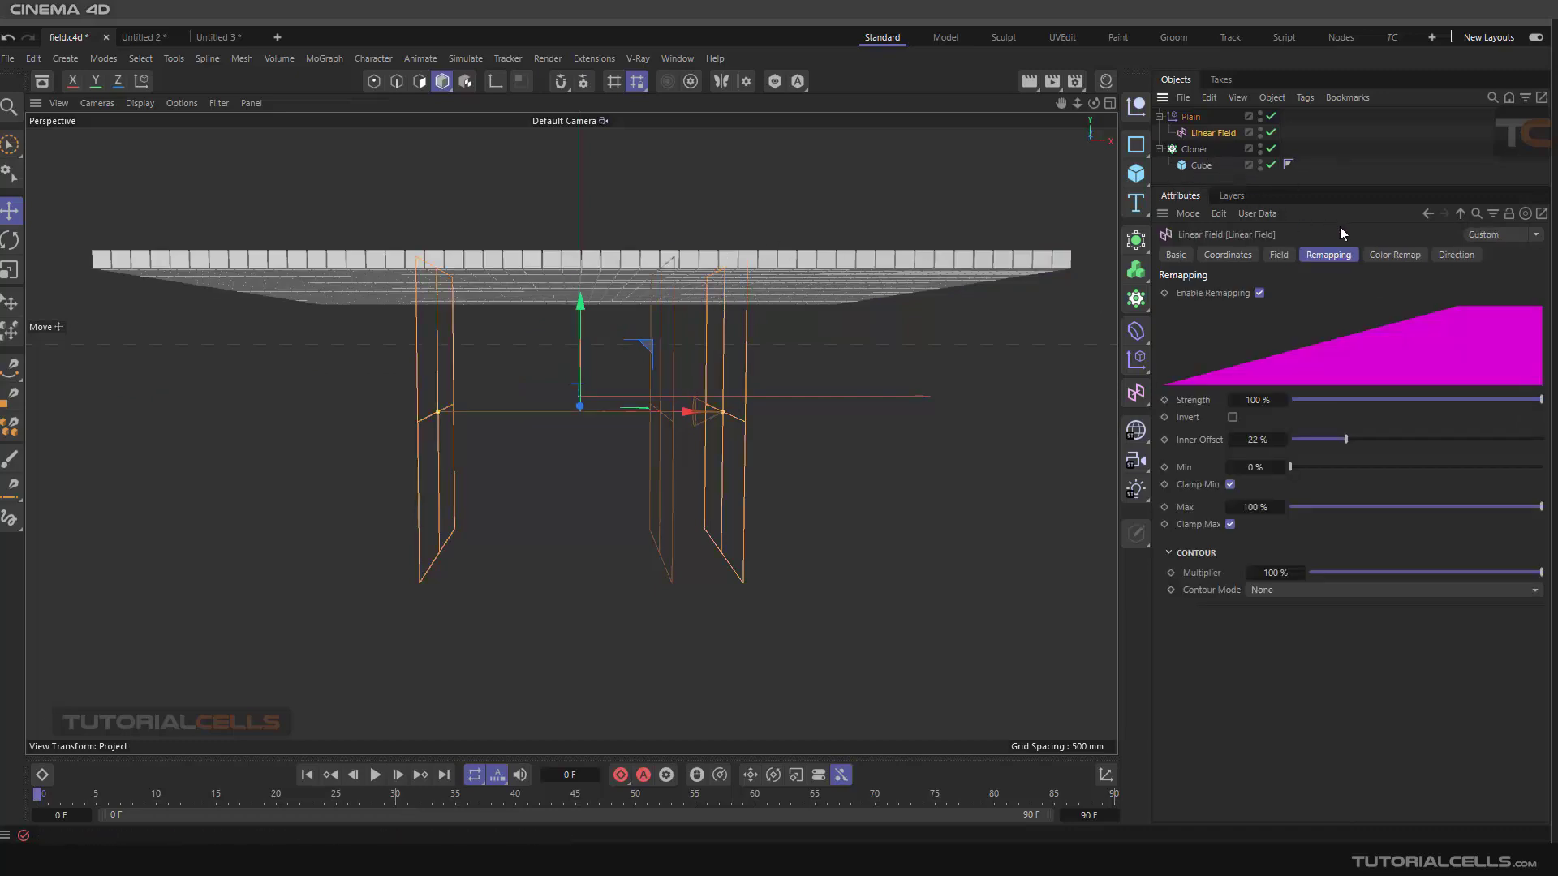
left_click(1191, 116)
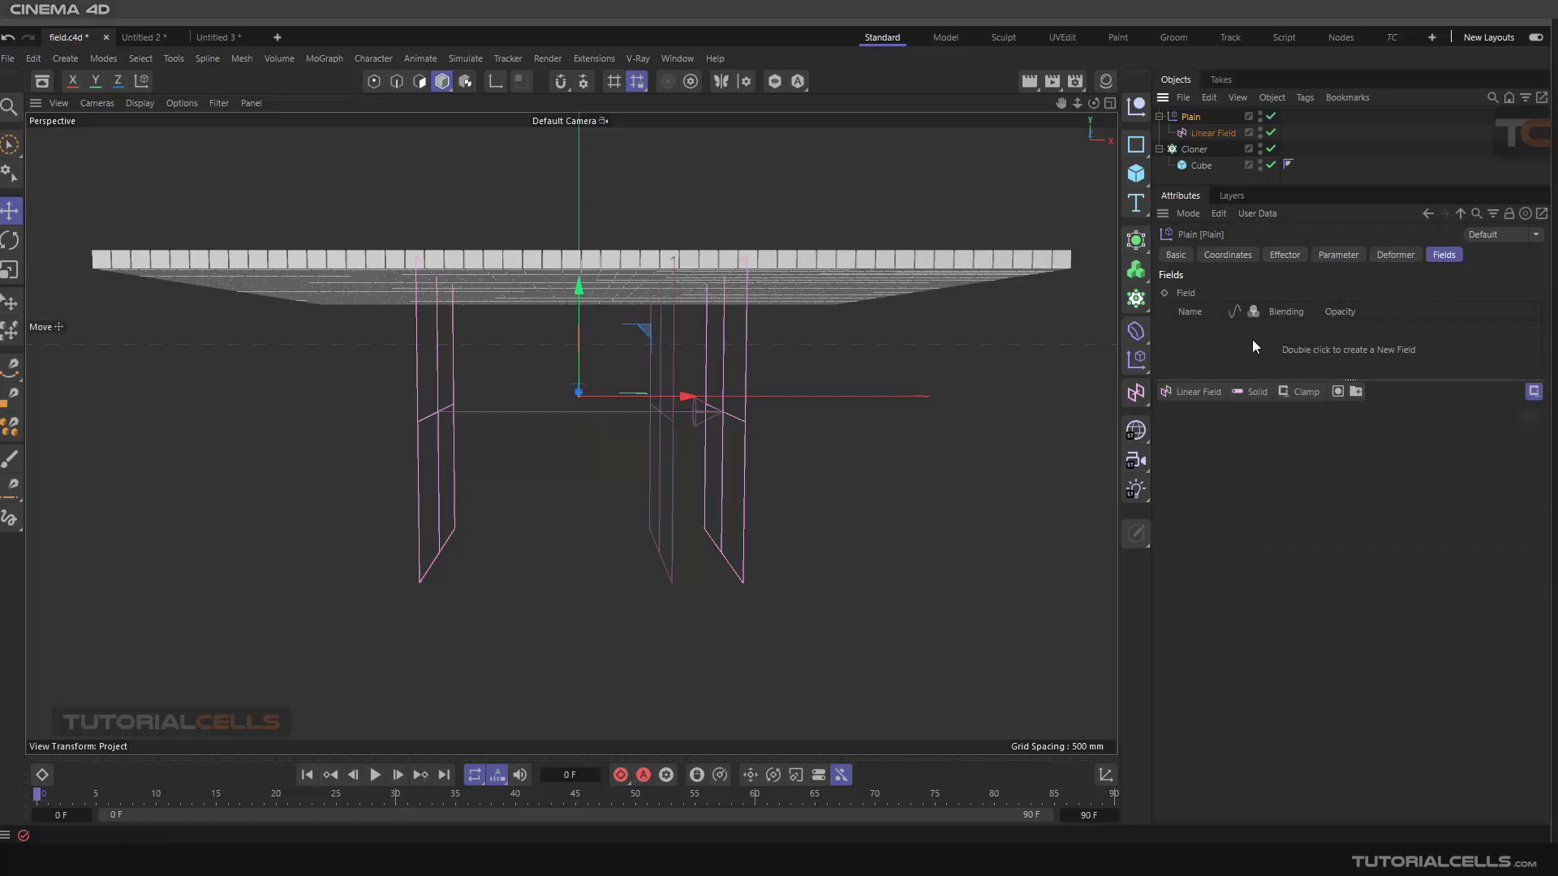
key("ctrl+z")
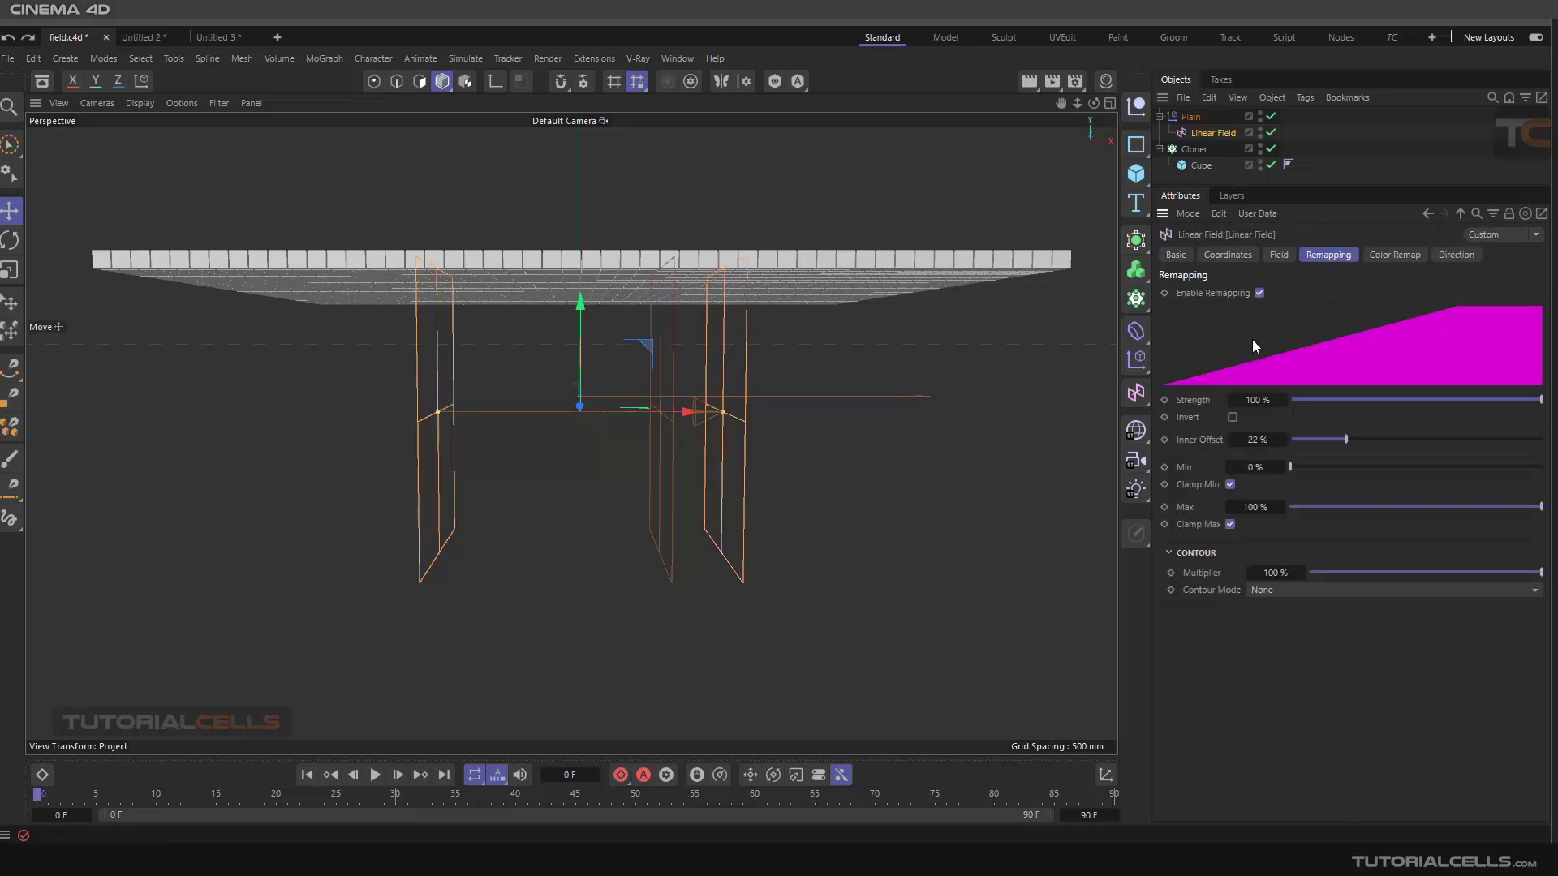
left_click(1191, 117)
key("ctrl+z")
key("ctrl+z")
key("ctrl+y")
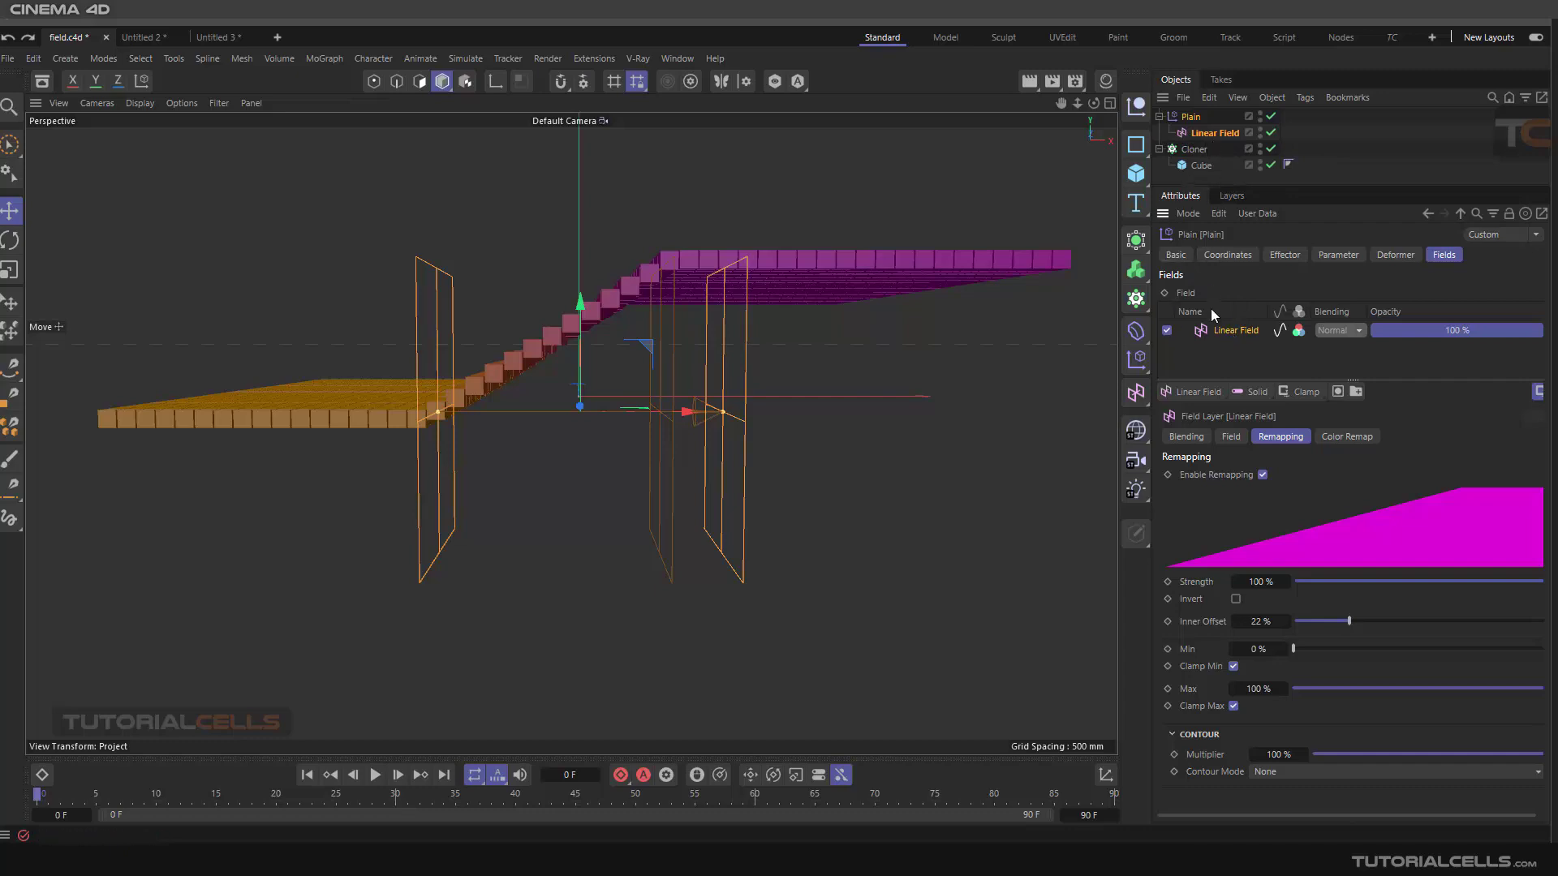
Delete the Linear Field layer and add a Spherical Field to the Plain's fields
right_click(1218, 330)
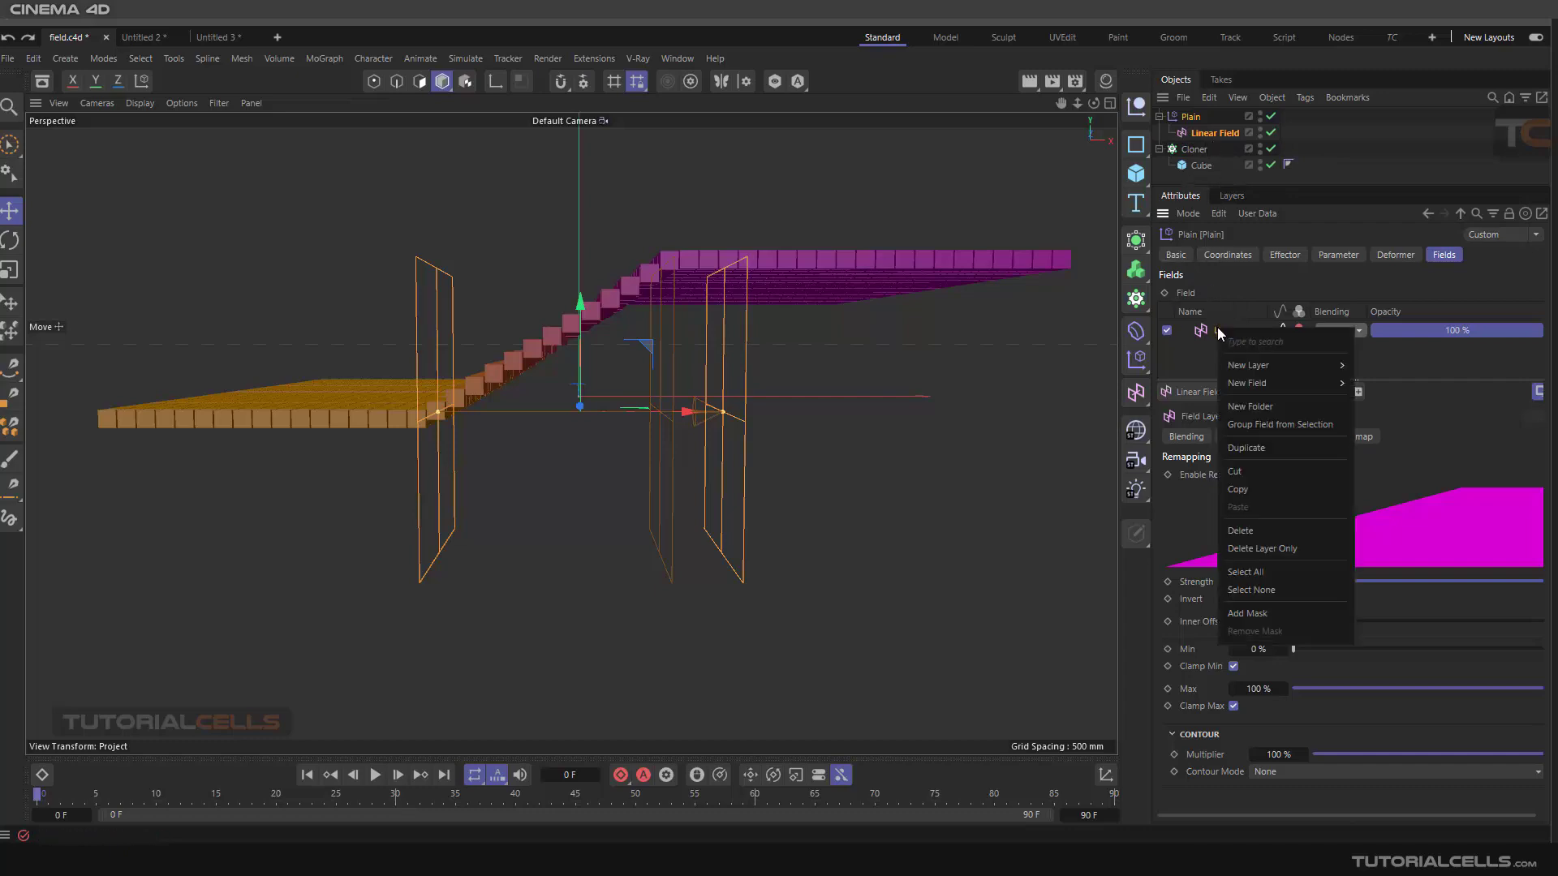
left_click(1262, 535)
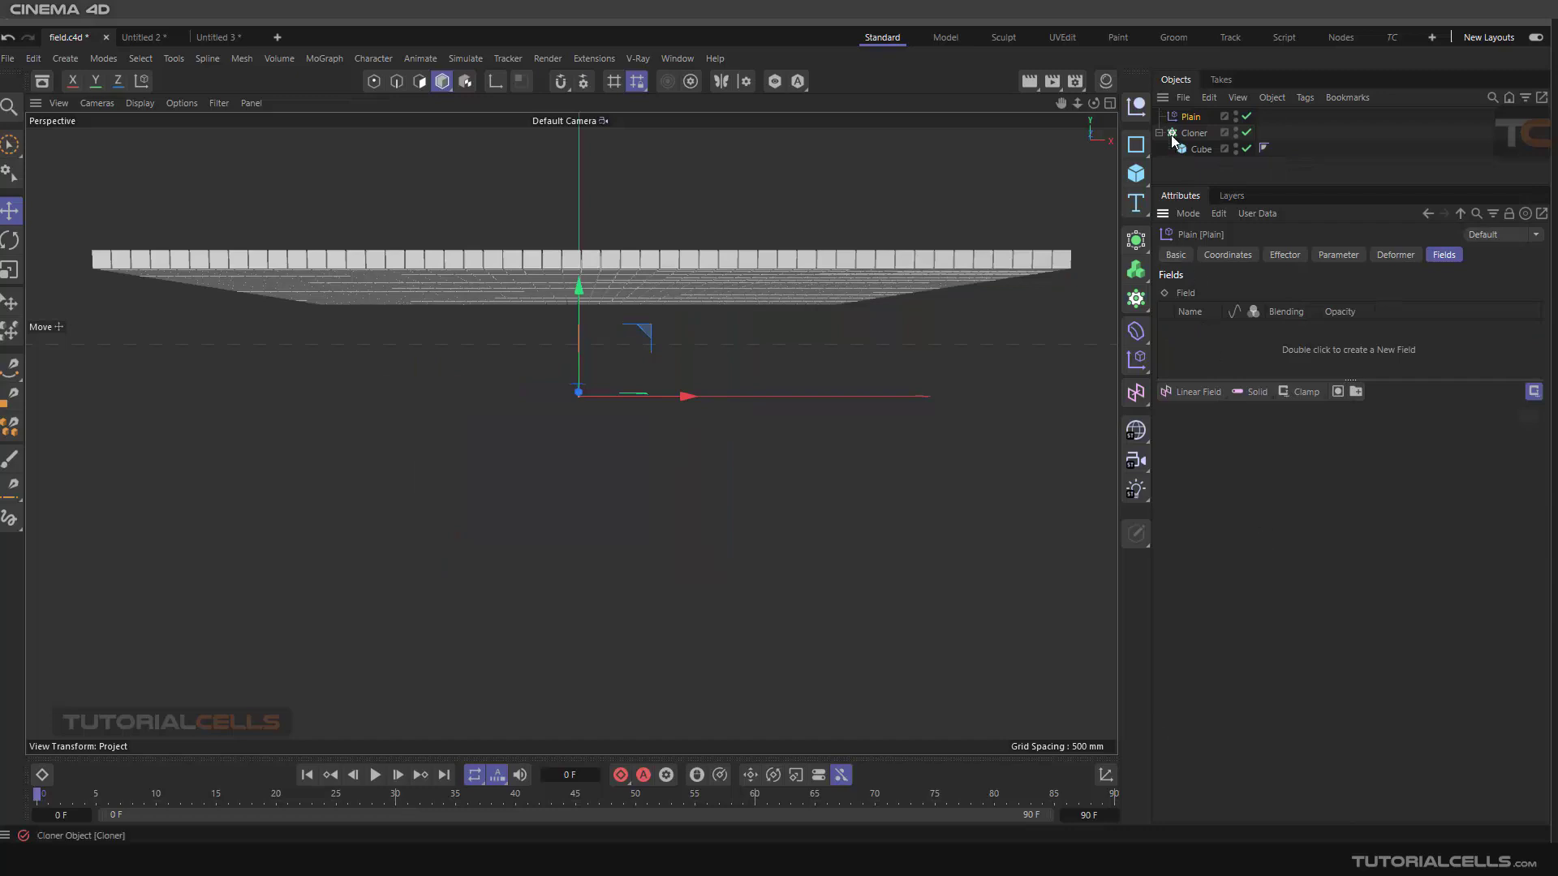
left_click(1208, 394)
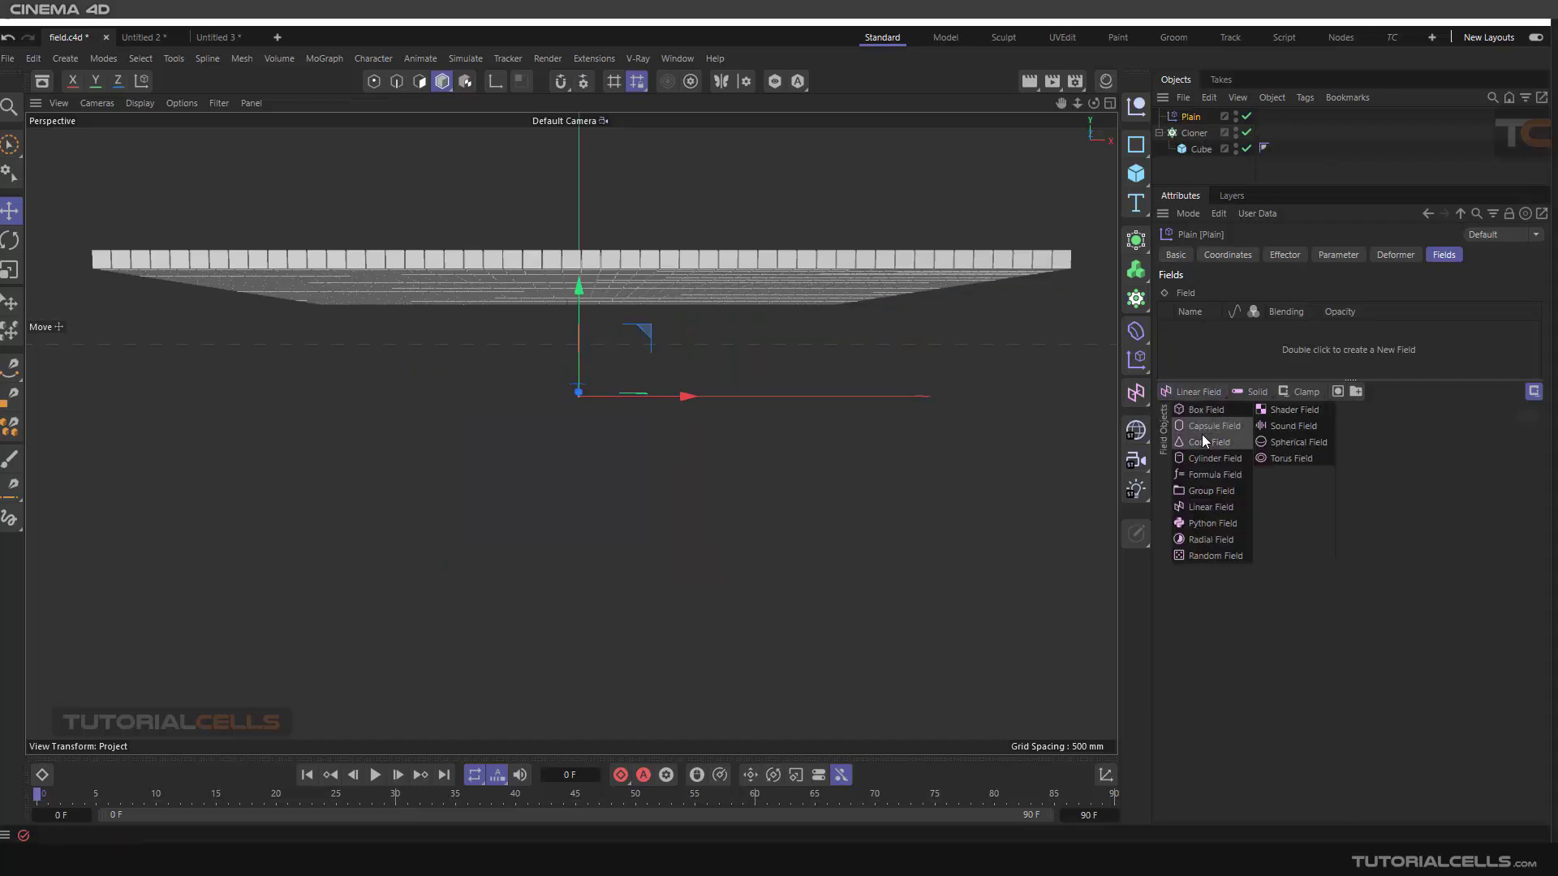
left_click(1291, 445)
Enlarge the Spherical Field's radius in the viewport and set its inner offset to about 40%
left_click_drag(742, 361, 644, 375, "alt")
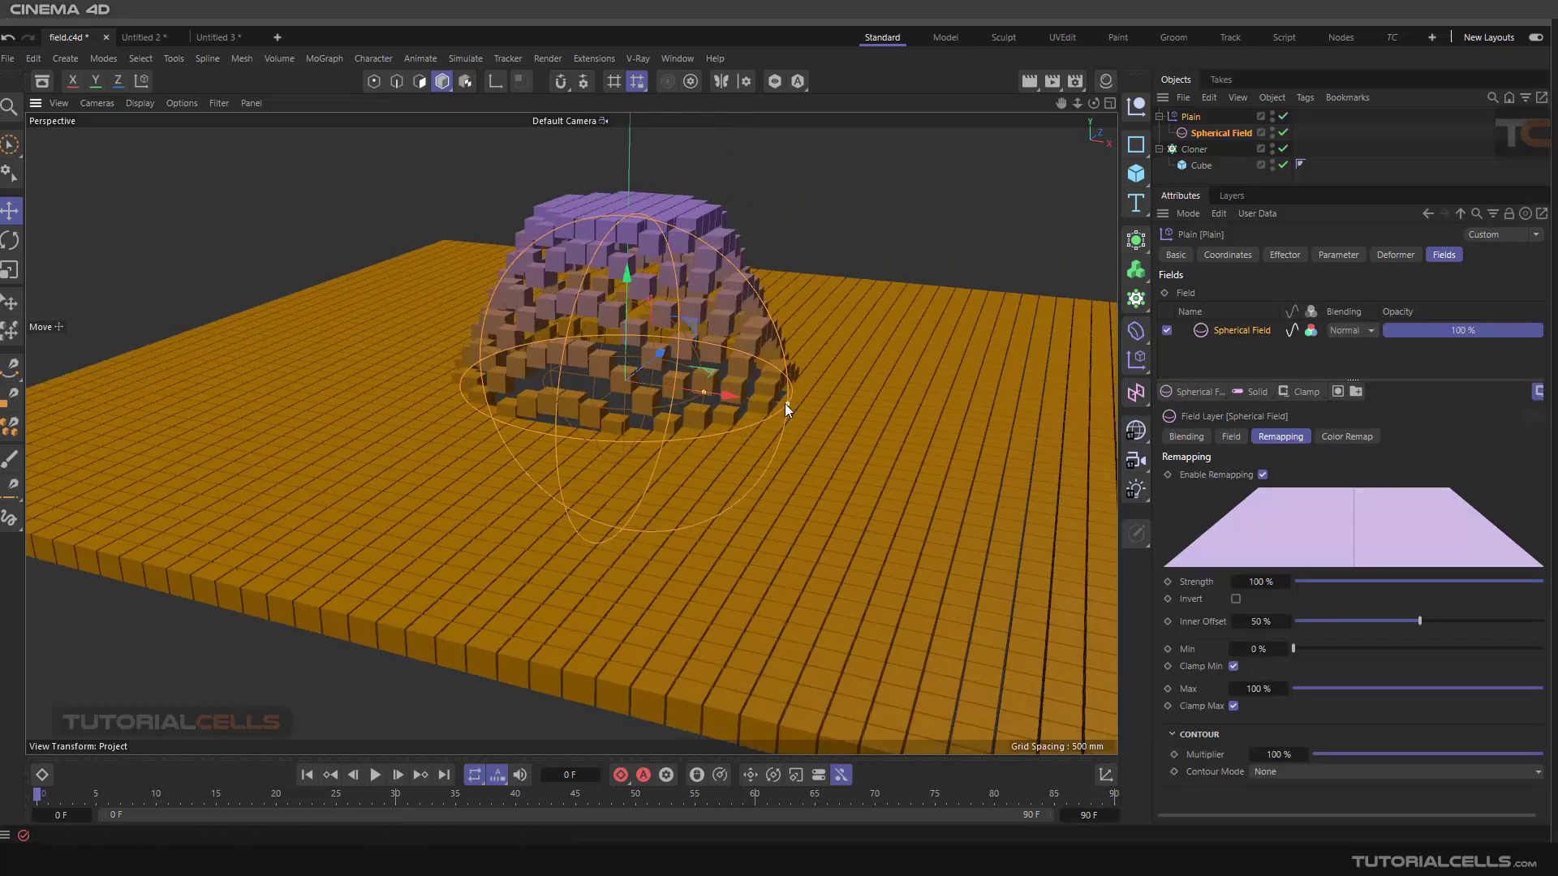
left_click_drag(796, 403, 849, 407)
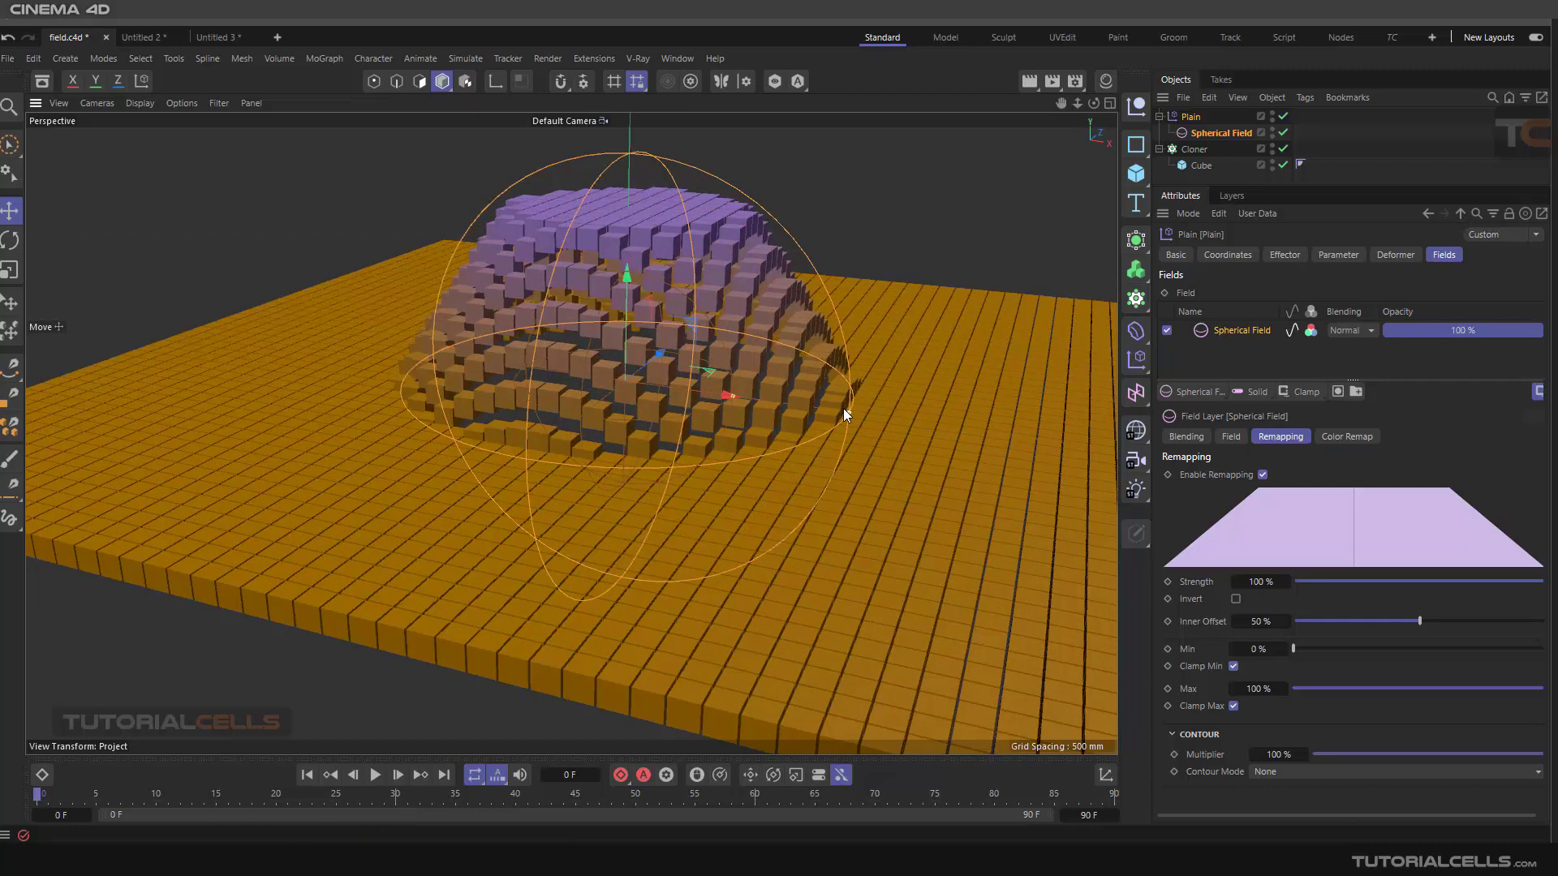
mouse_move(732, 396)
left_mouse_down()
mouse_move(759, 401)
mouse_move(741, 393)
left_mouse_up()
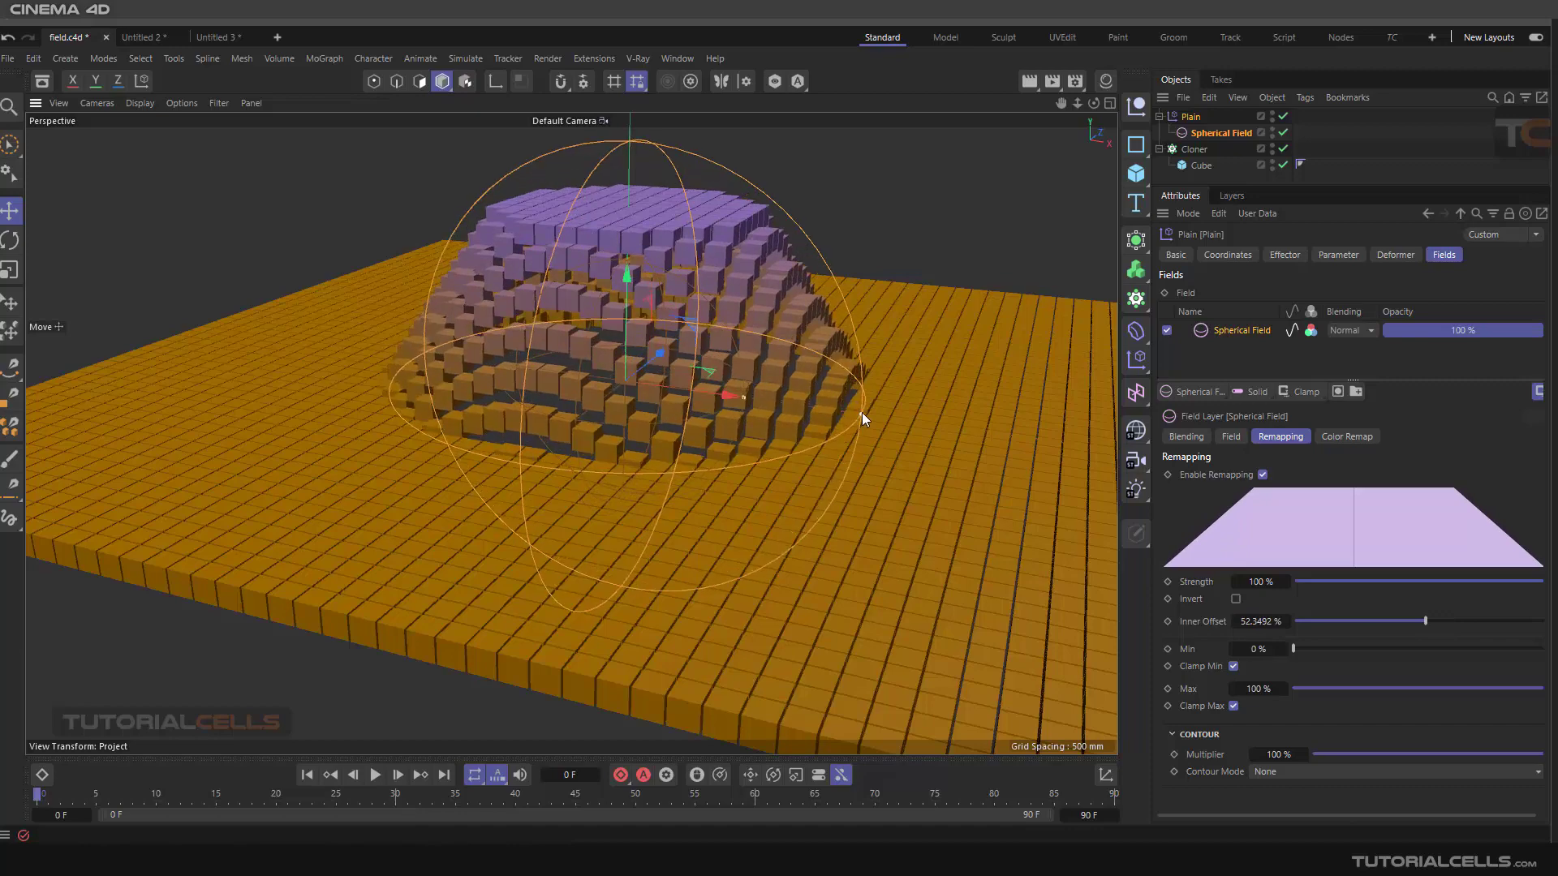
scroll(748, 392, "down", 5)
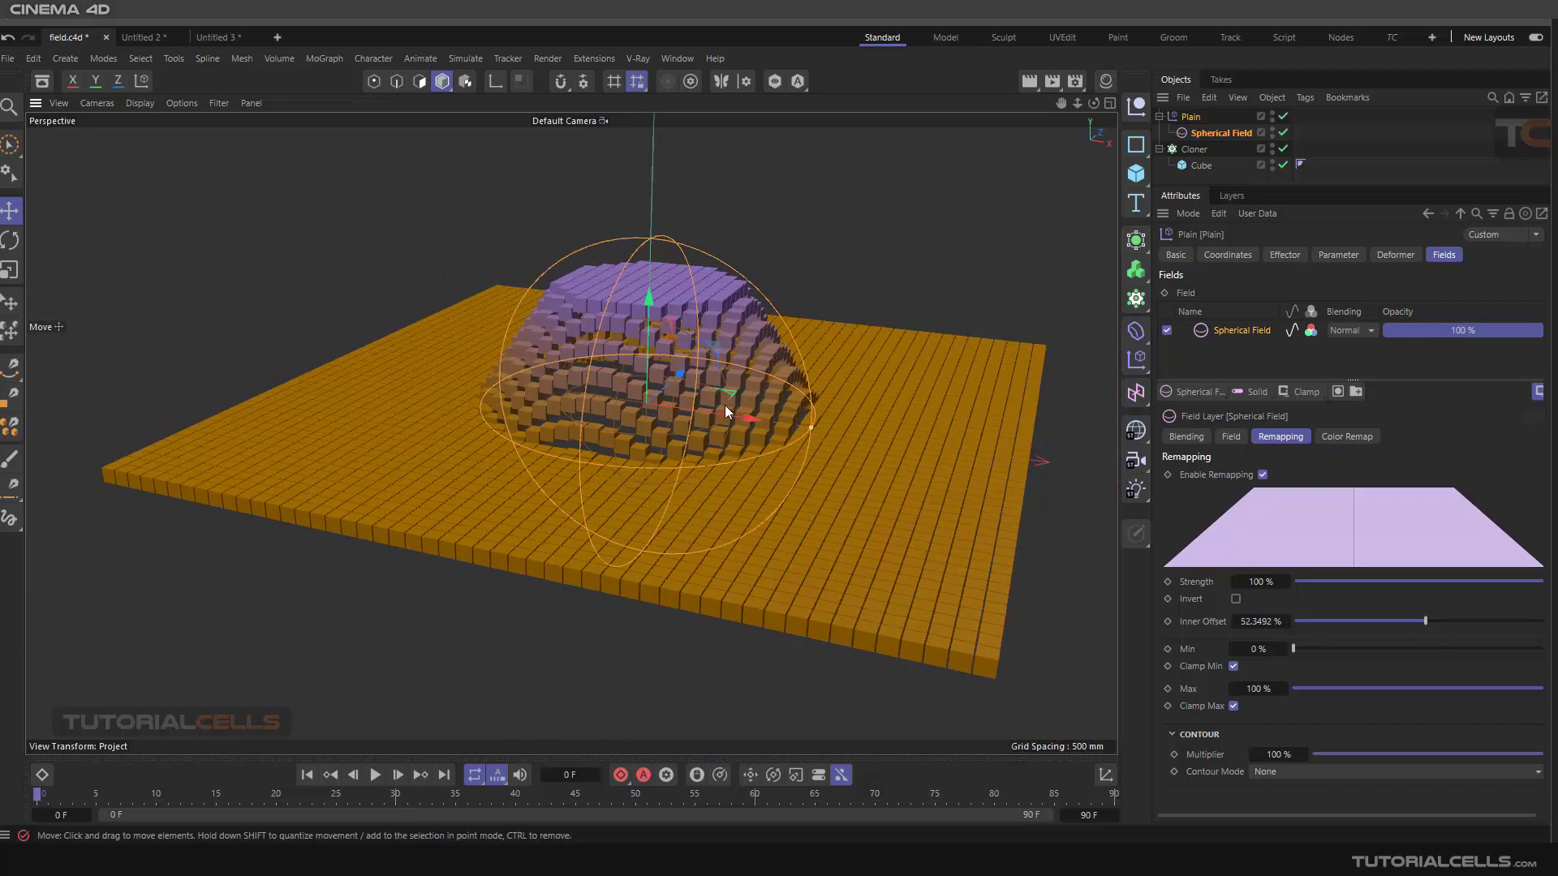
scroll(724, 410, "up", 3)
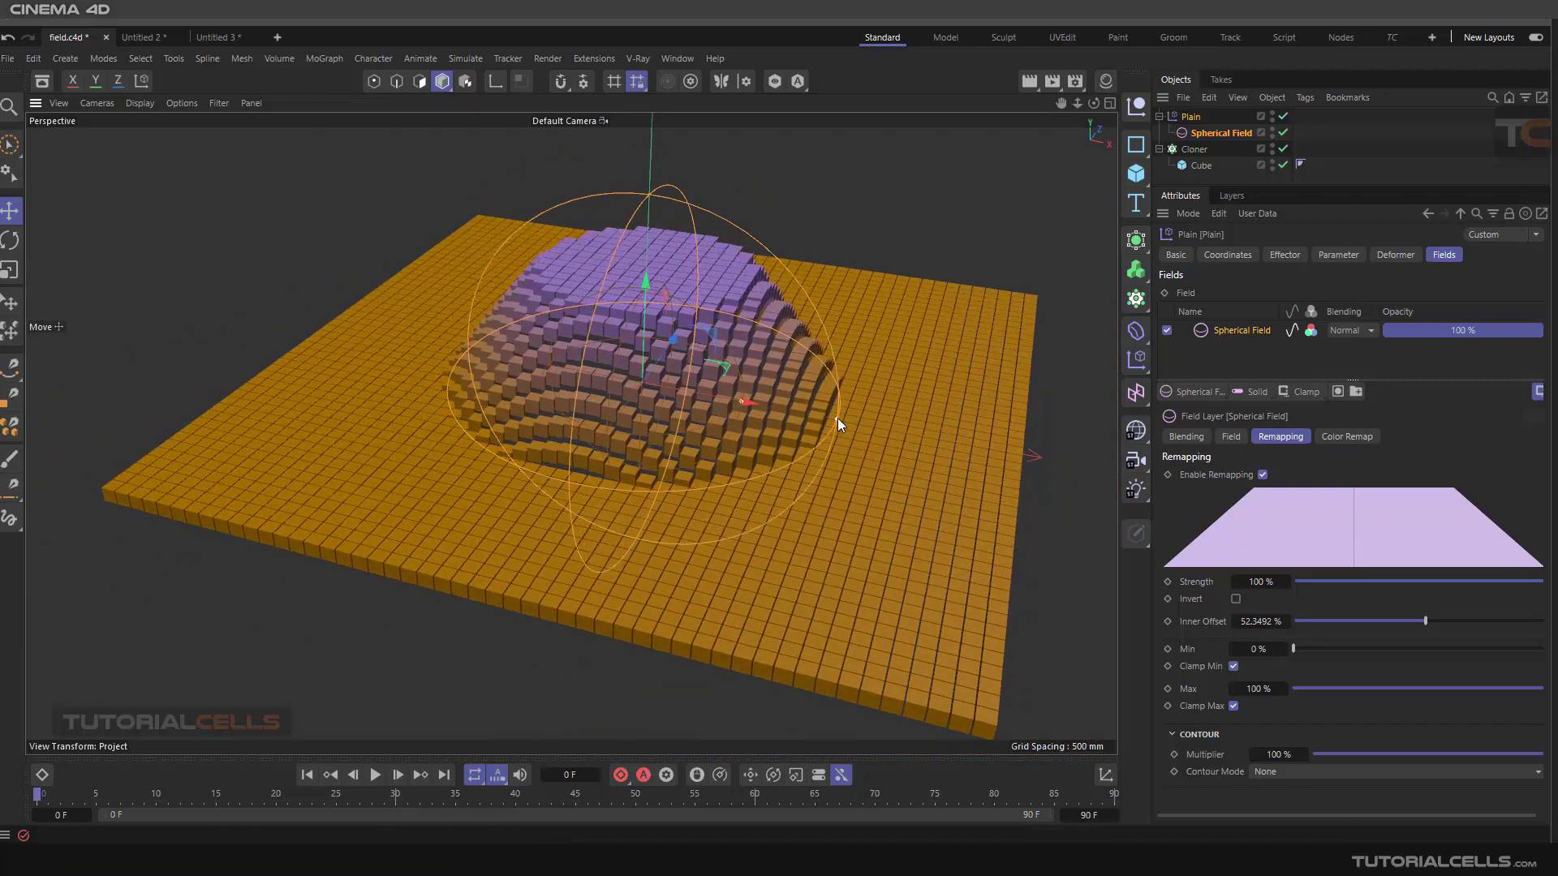
left_click_drag(837, 417, 841, 419)
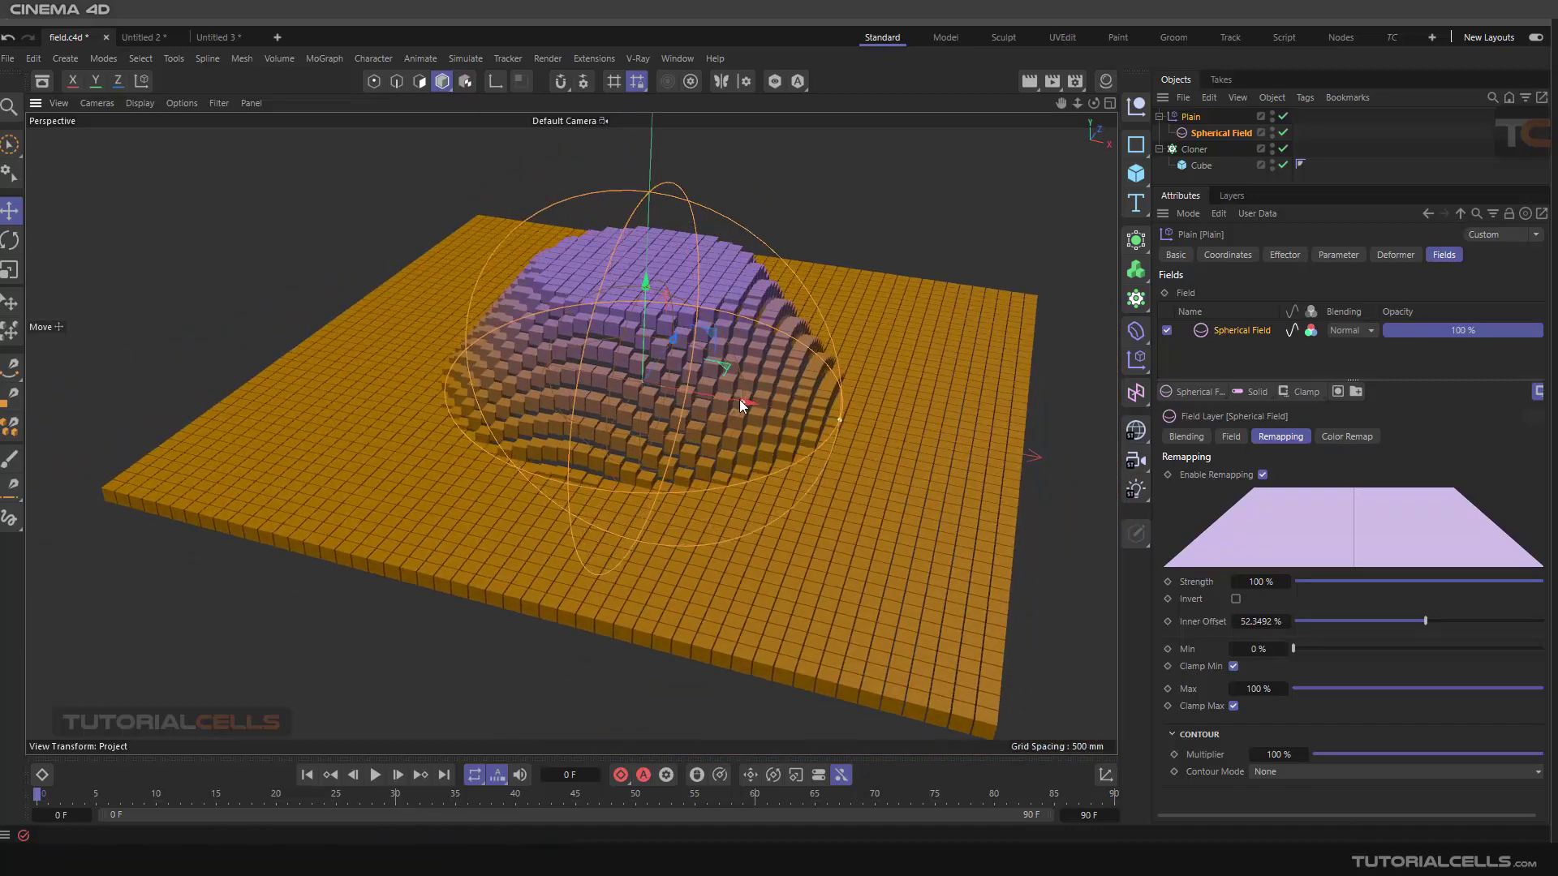
mouse_move(740, 400)
left_mouse_down()
mouse_move(703, 387)
mouse_move(746, 399)
mouse_move(719, 388)
left_mouse_up()
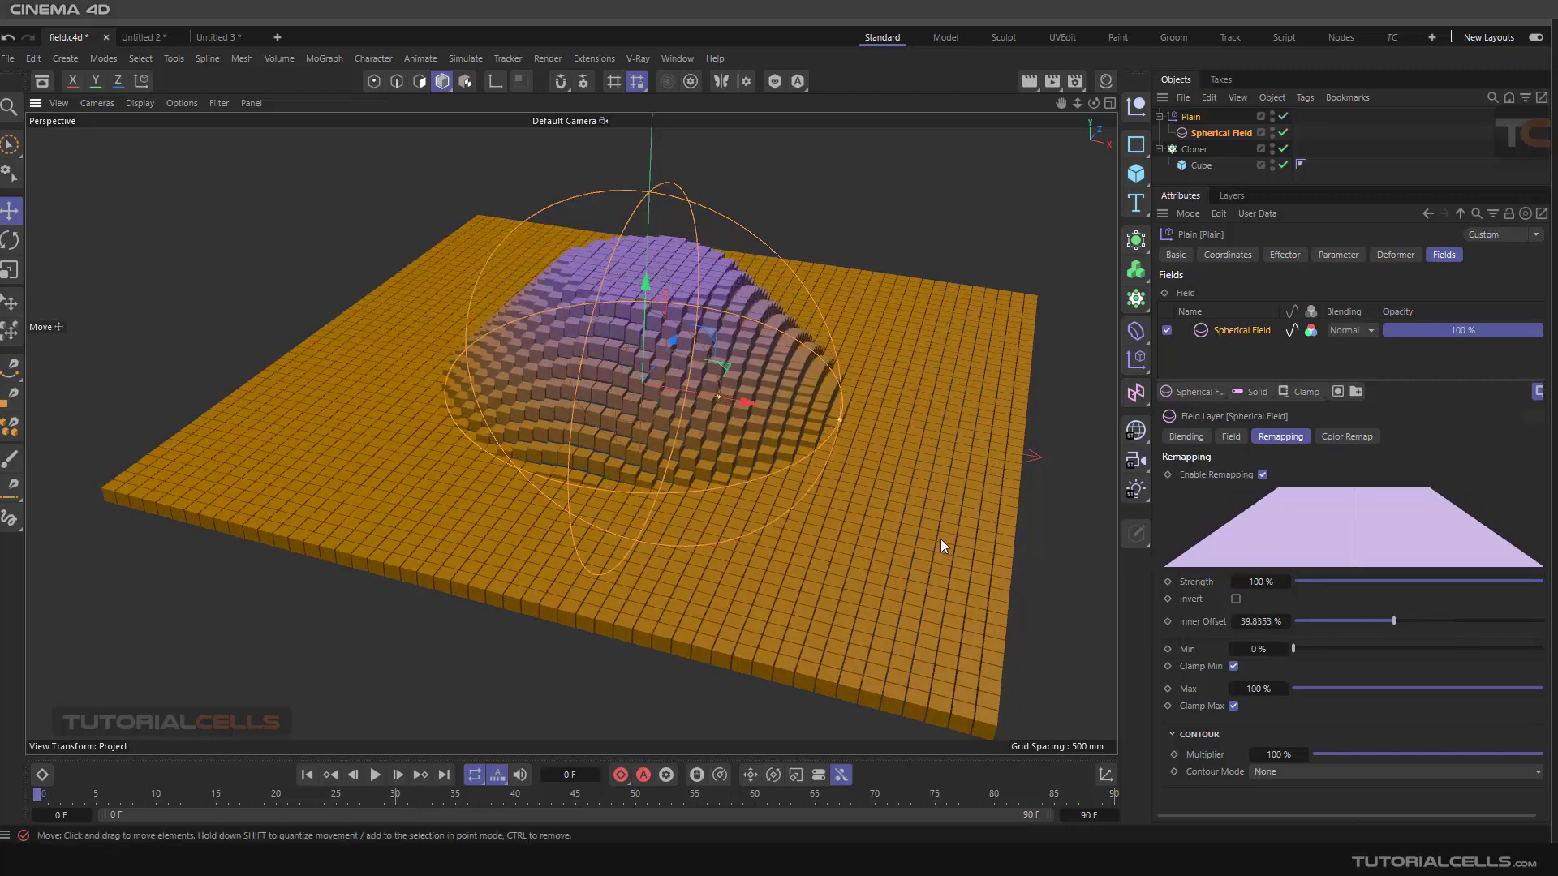
scroll(716, 386, "up", 3)
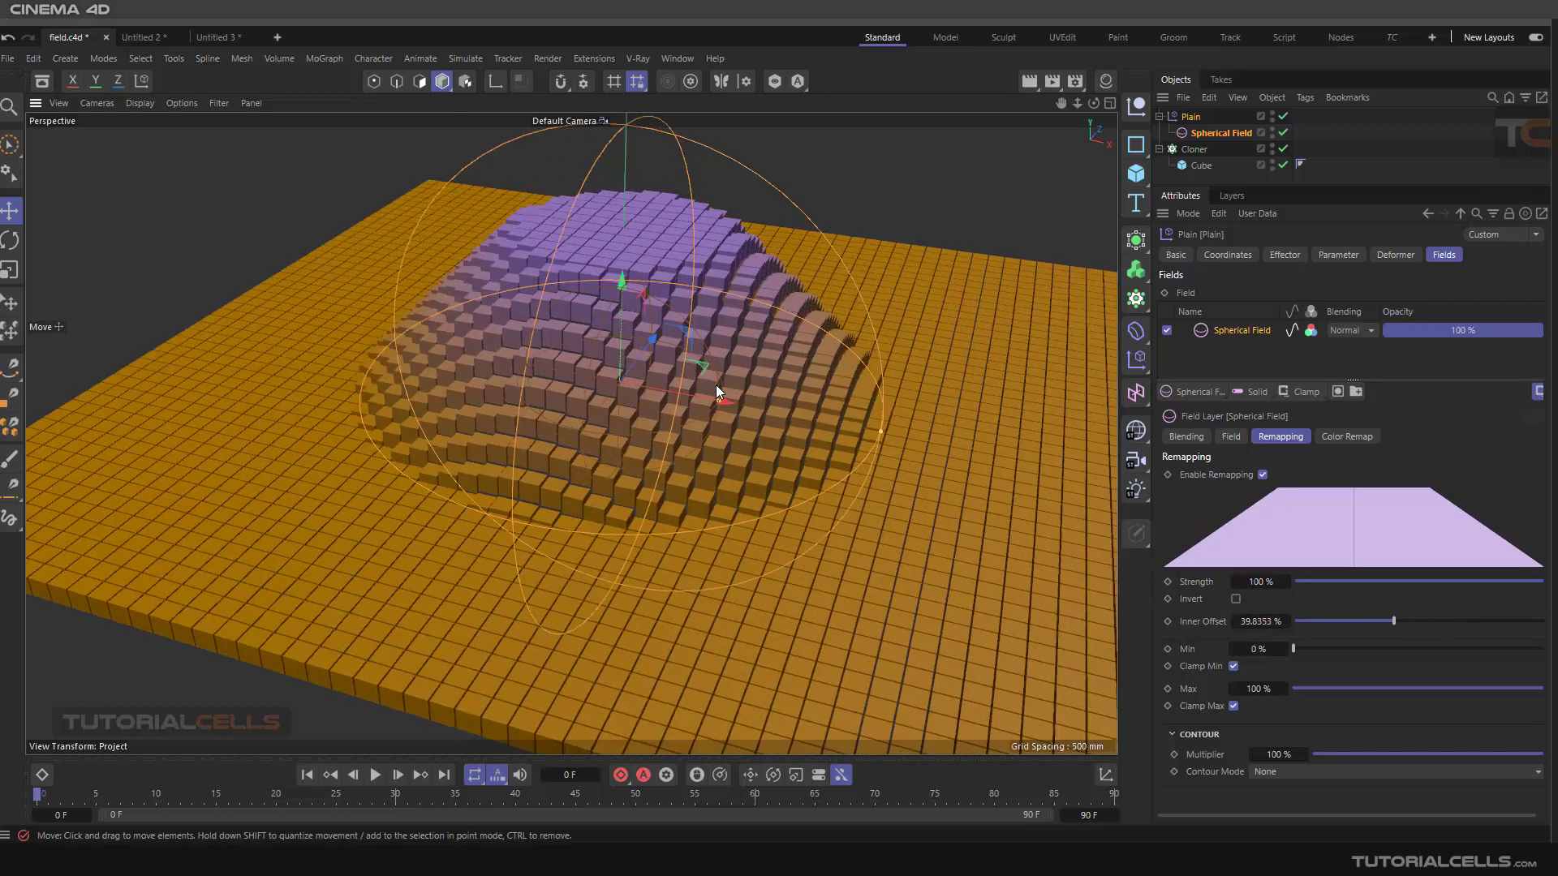
Toggle the layer's Enable Remapping off and on twice
left_click(1262, 475)
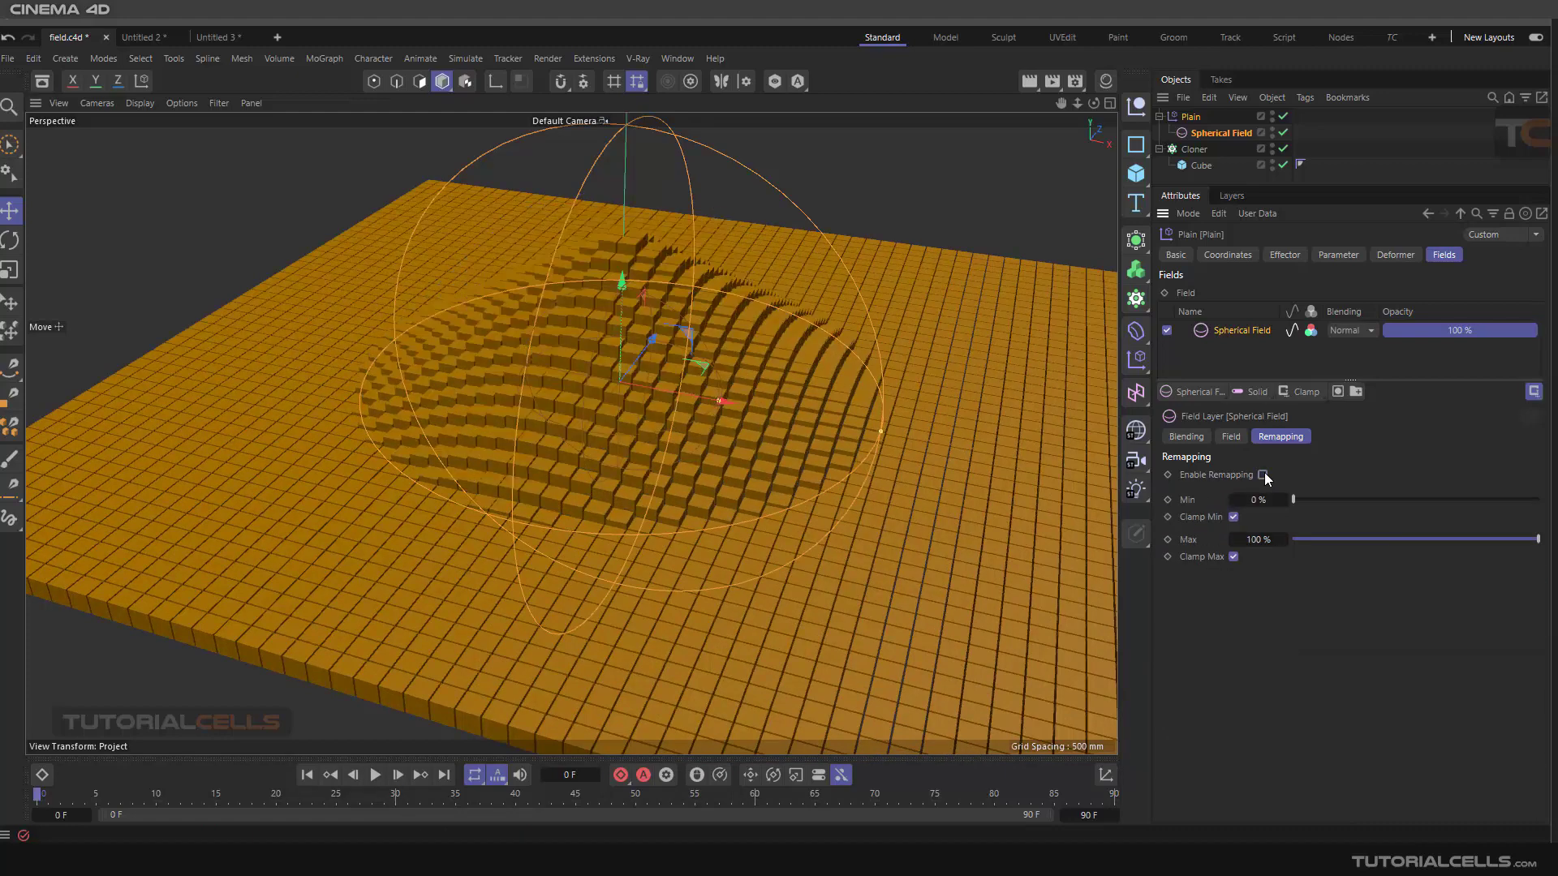
left_click(1263, 475)
left_click(1263, 475)
left_click(1263, 475)
Turn the layer's Value influence off and back on
left_click(1292, 330)
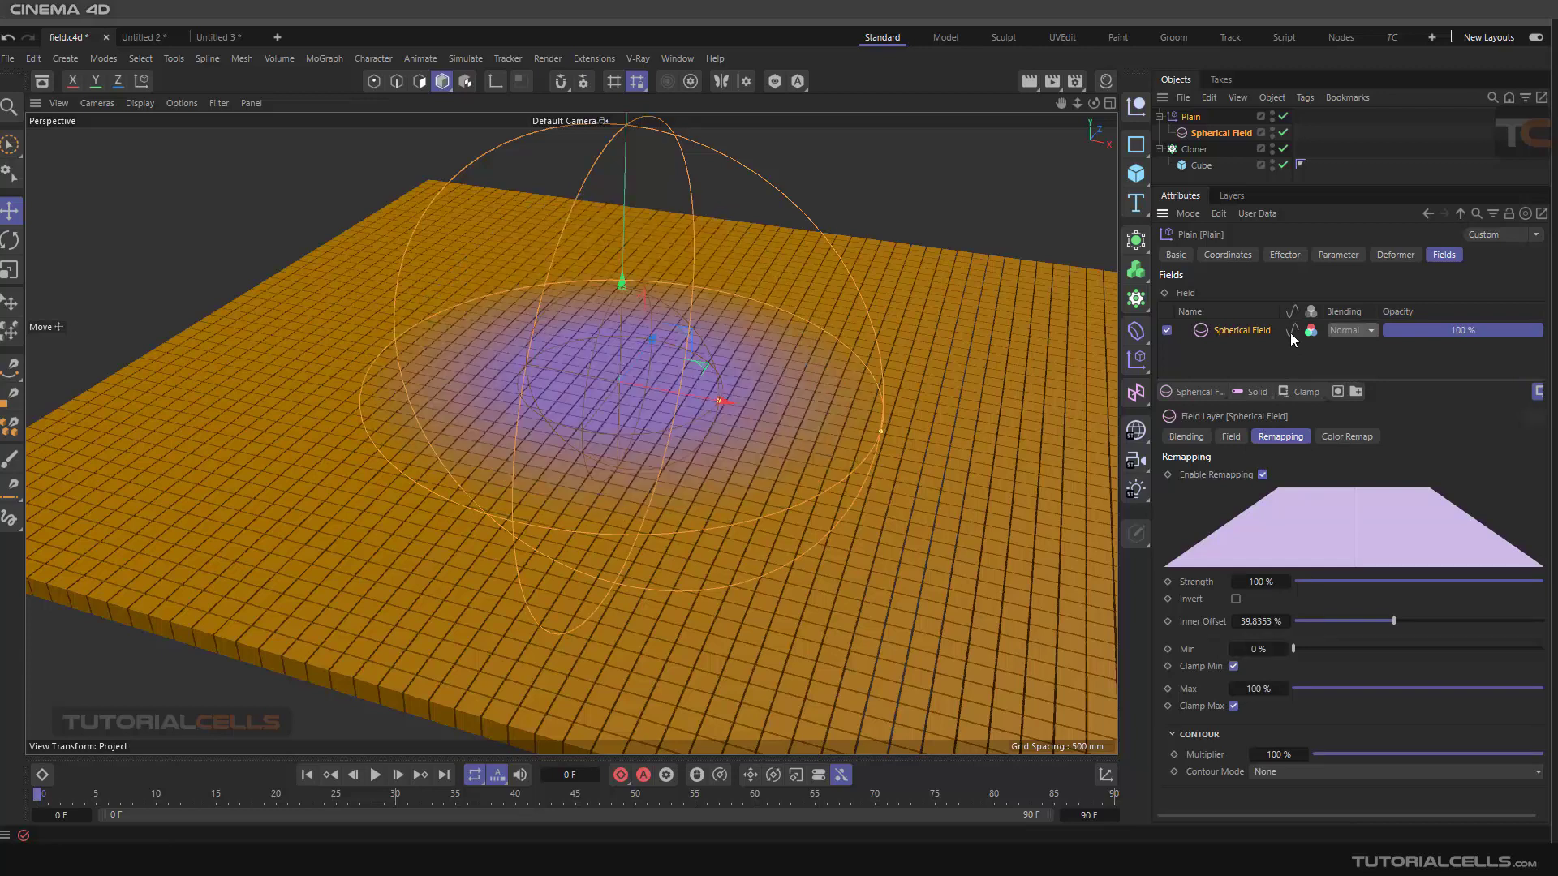
scroll(723, 401, "up", 2)
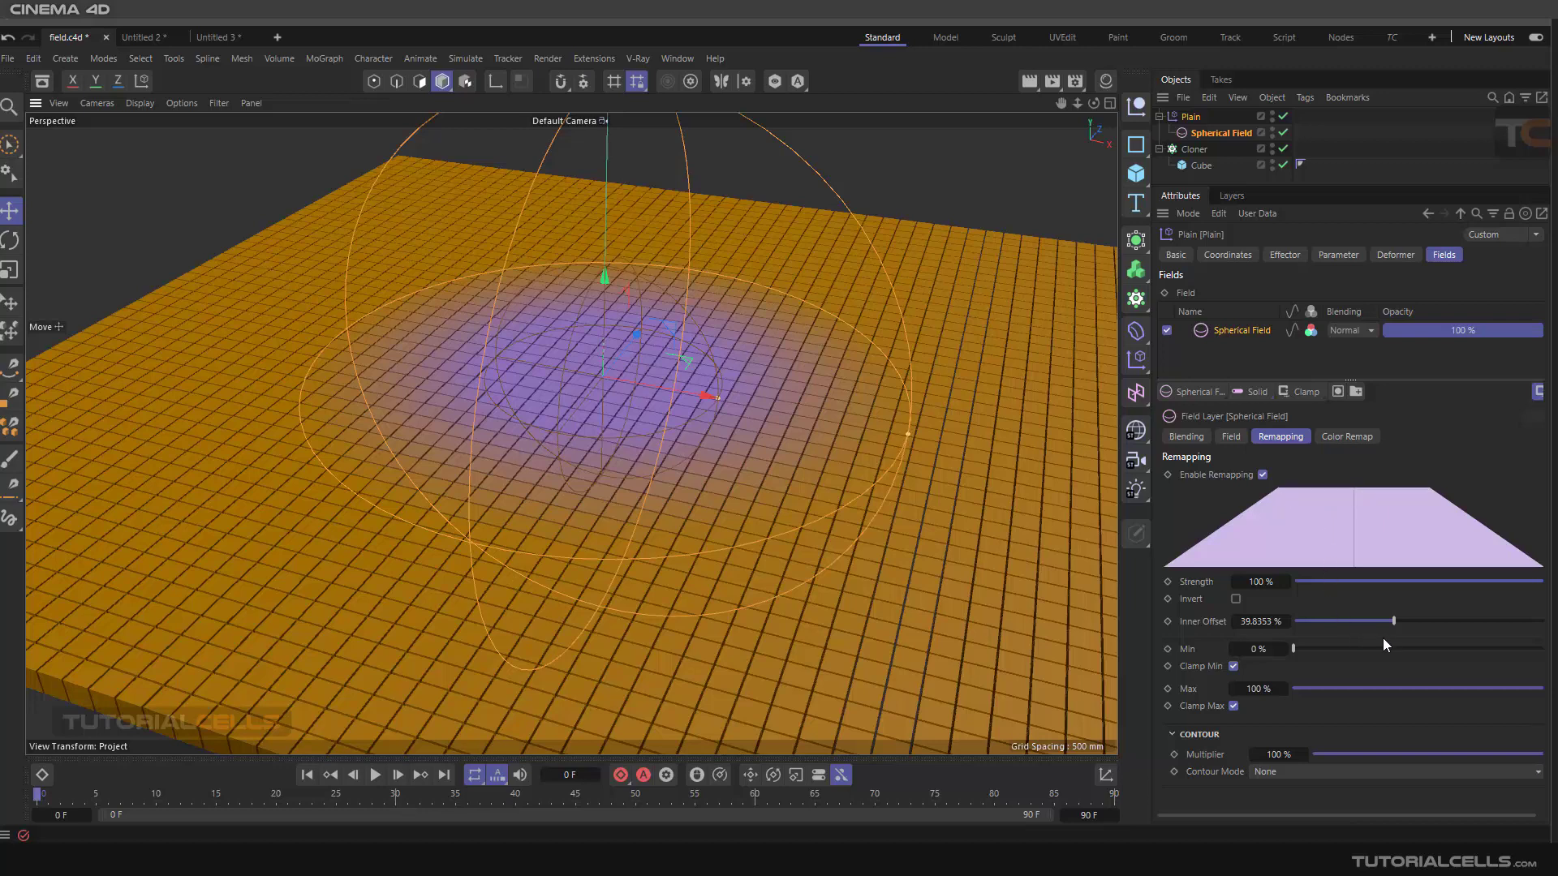
mouse_move(1395, 626)
left_mouse_down()
mouse_move(1365, 616)
mouse_move(1414, 608)
mouse_move(1398, 618)
left_mouse_up()
left_click_drag(723, 401, 730, 401)
left_click(1293, 330)
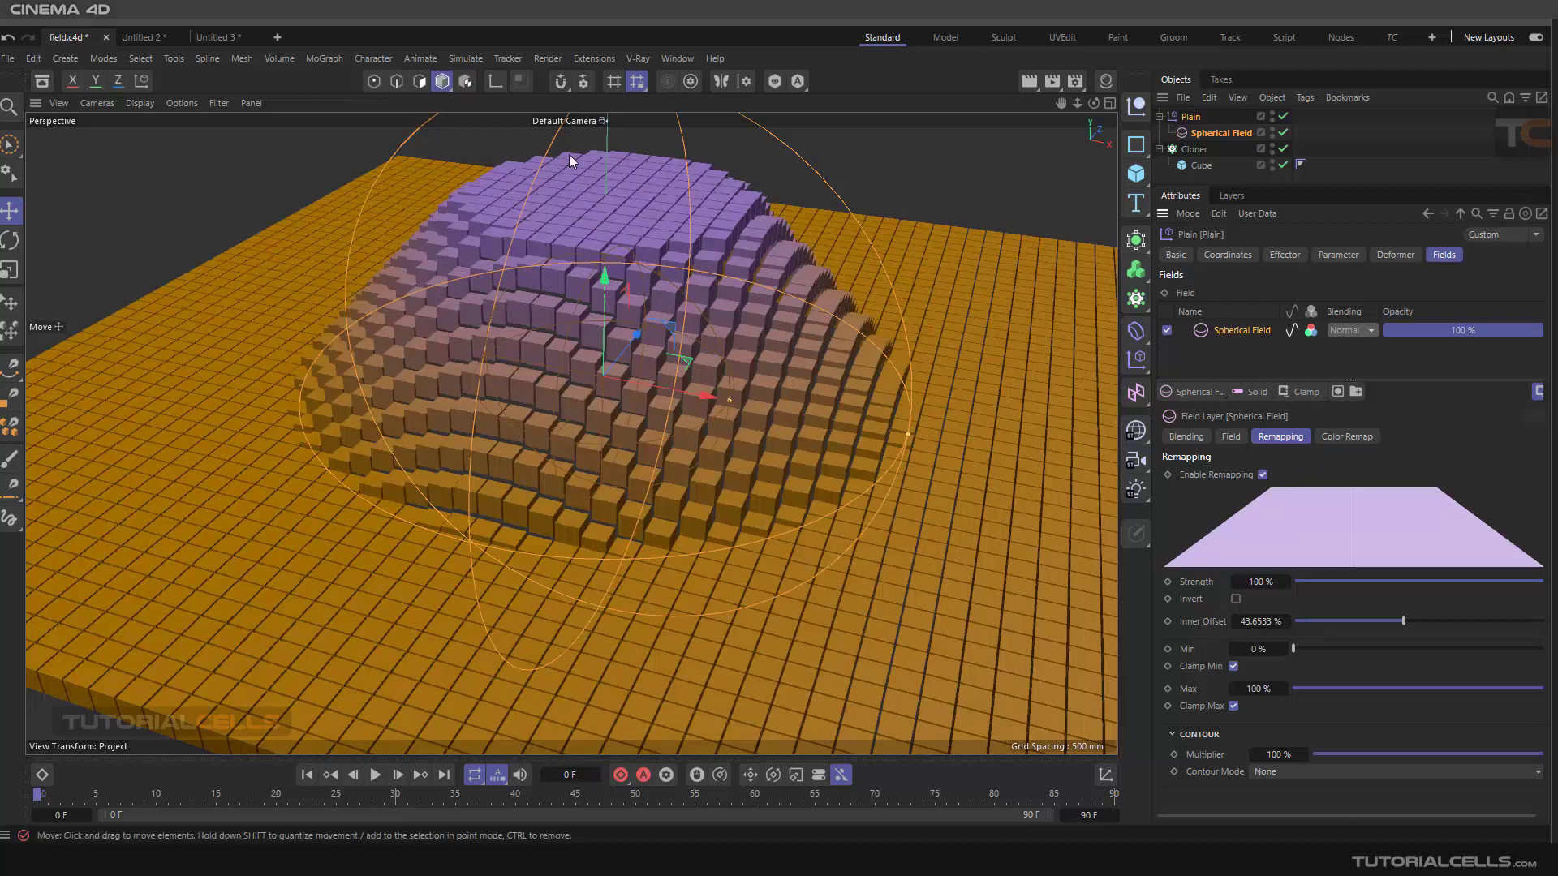
Set the Inner Offset to 34% and move the Spherical Field to the left of the clones
left_click_drag(1403, 621, 1379, 620)
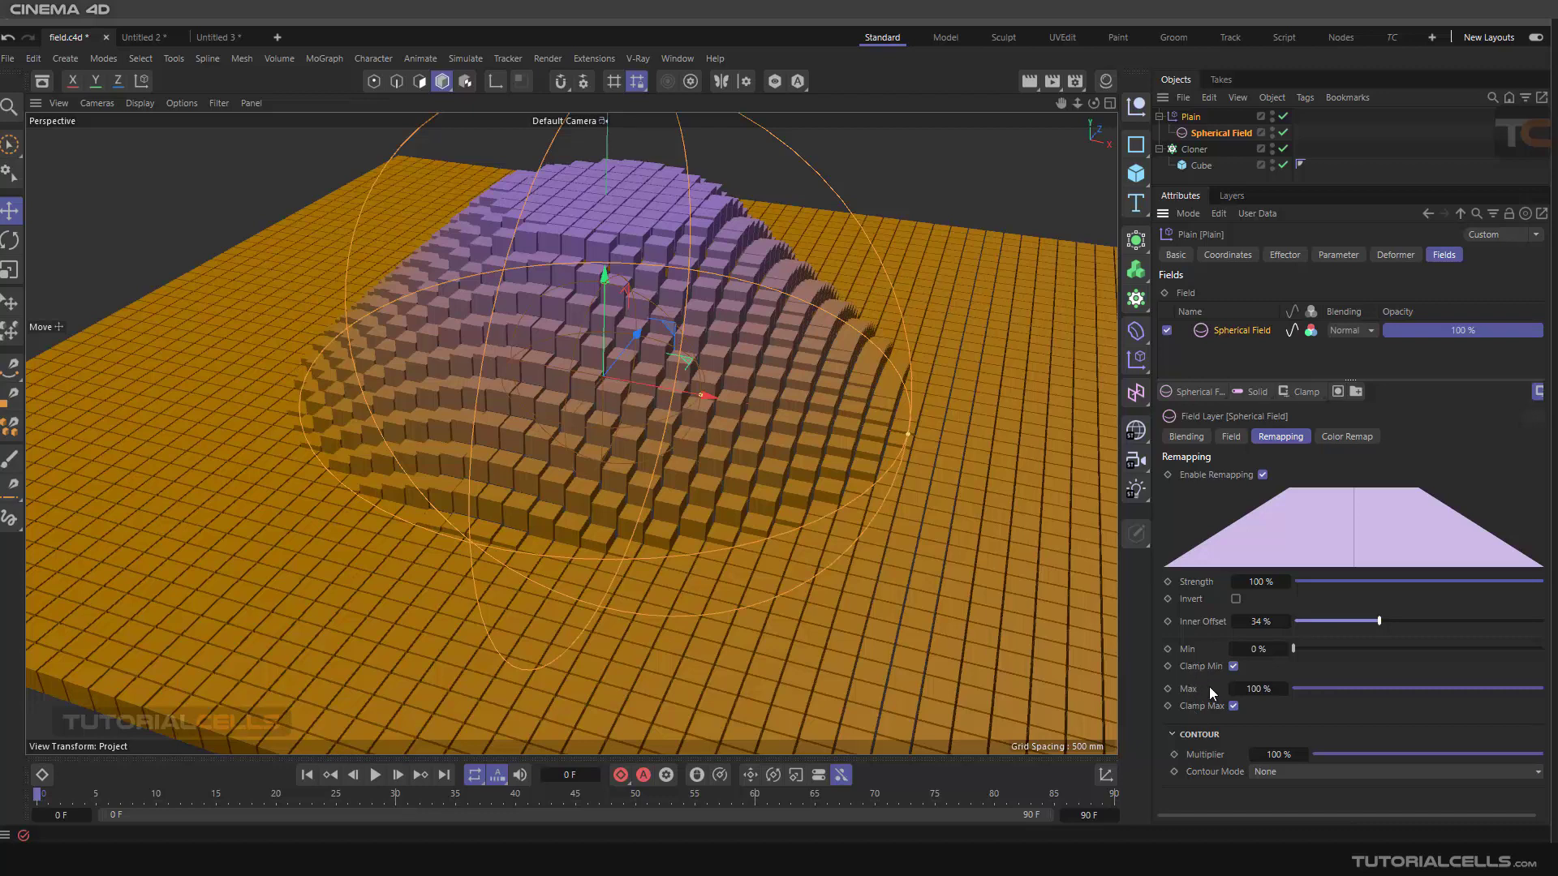
scroll(728, 420, "down", 6)
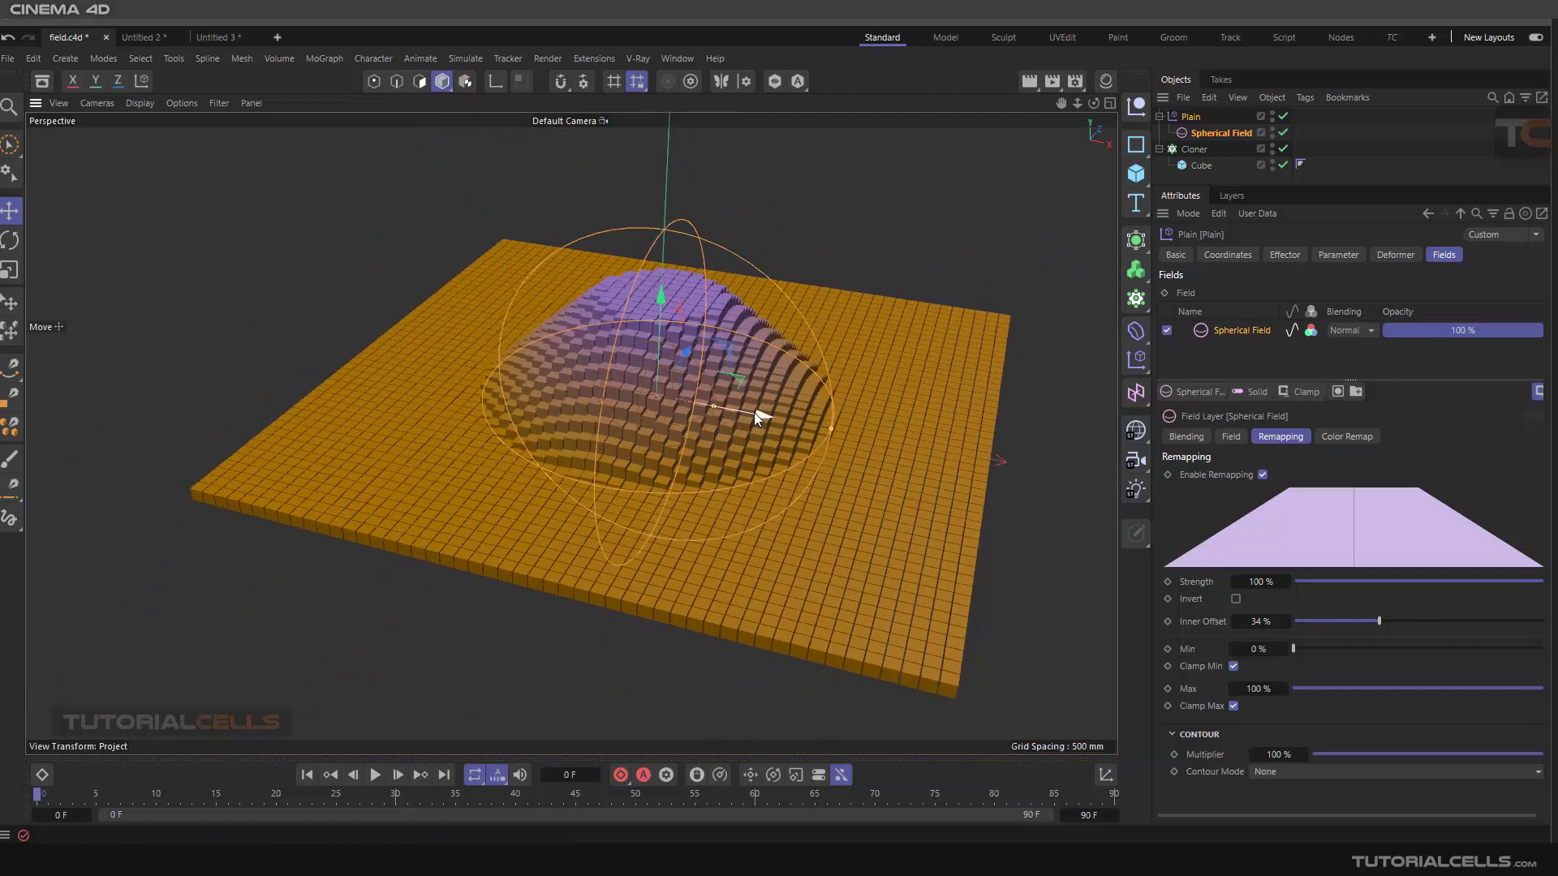
left_click_drag(753, 412, 456, 376)
left_click_drag(473, 385, 396, 353)
Disable the Spherical Field layer, add a new Linear Field, and delete the Spherical Field layer
left_click(1166, 330)
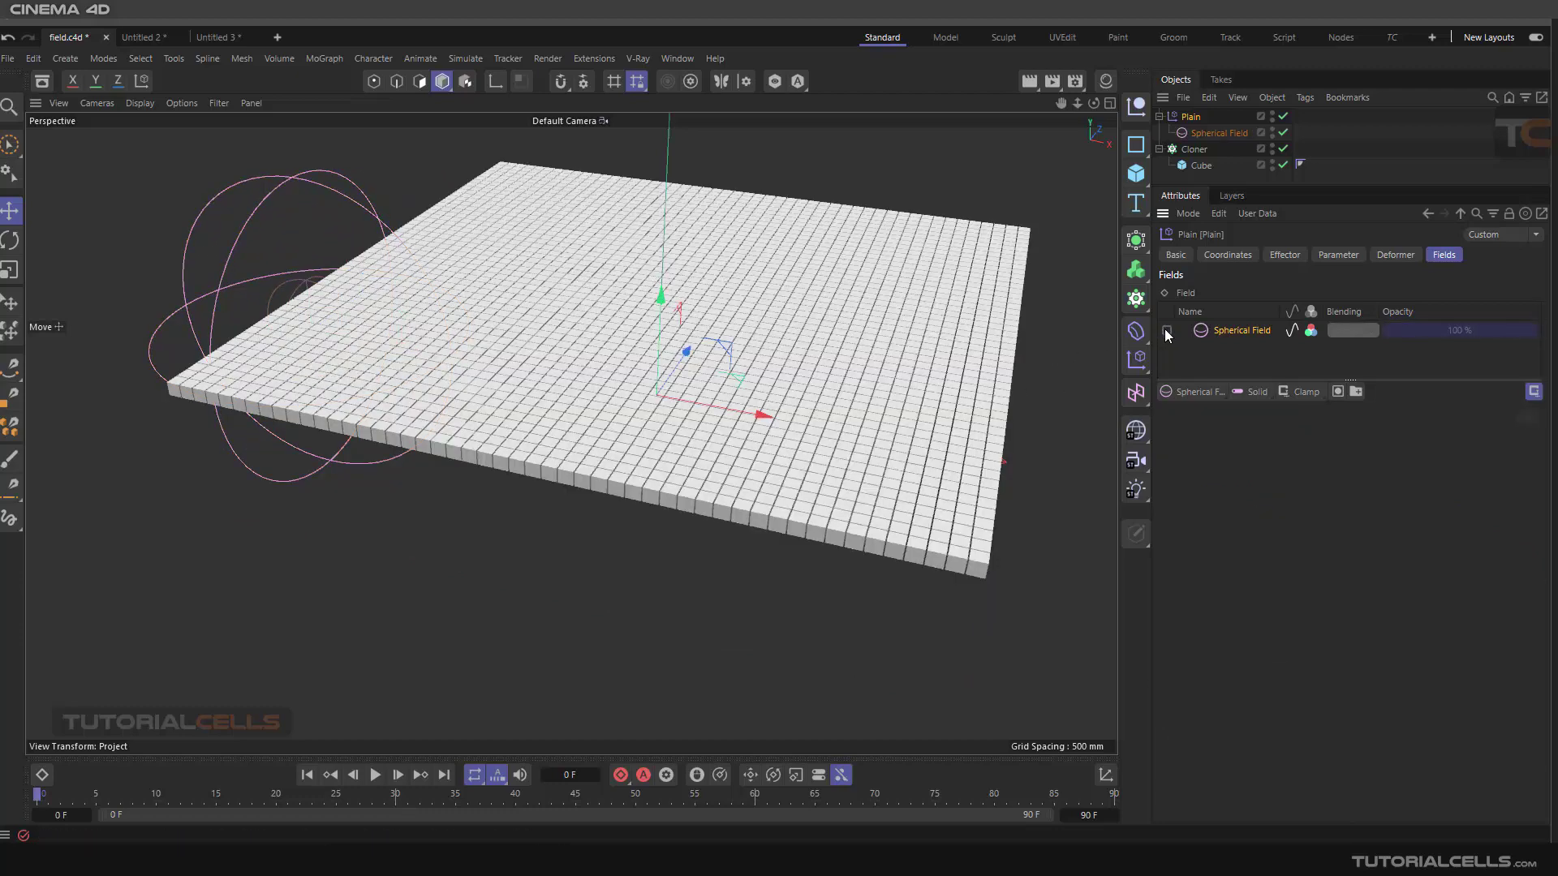
left_click(1202, 390)
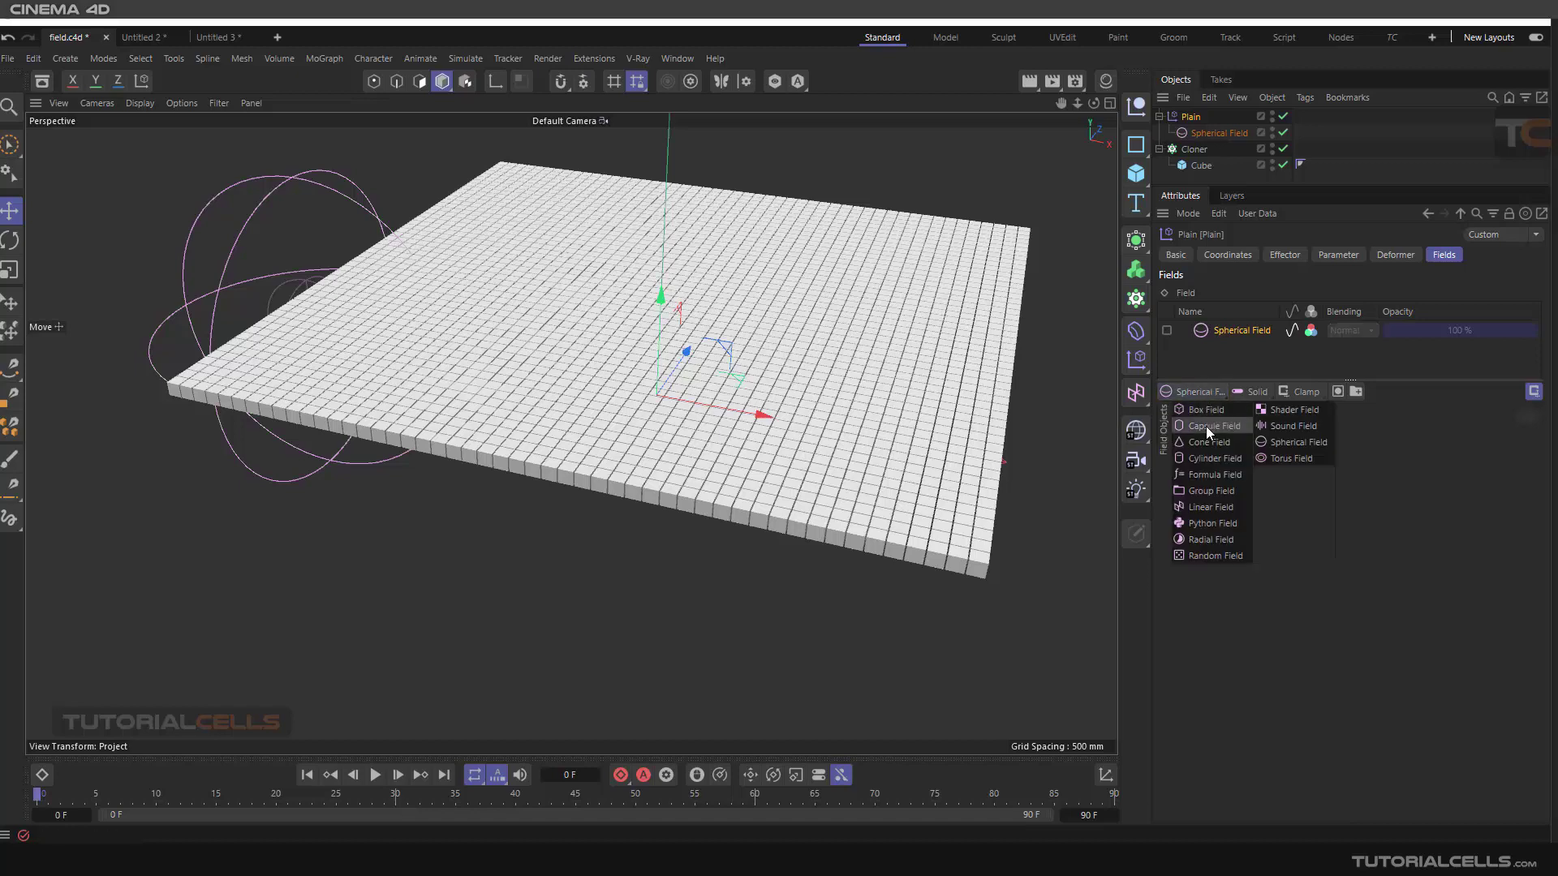
left_click(1209, 506)
left_click_drag(712, 440, 739, 418, "alt")
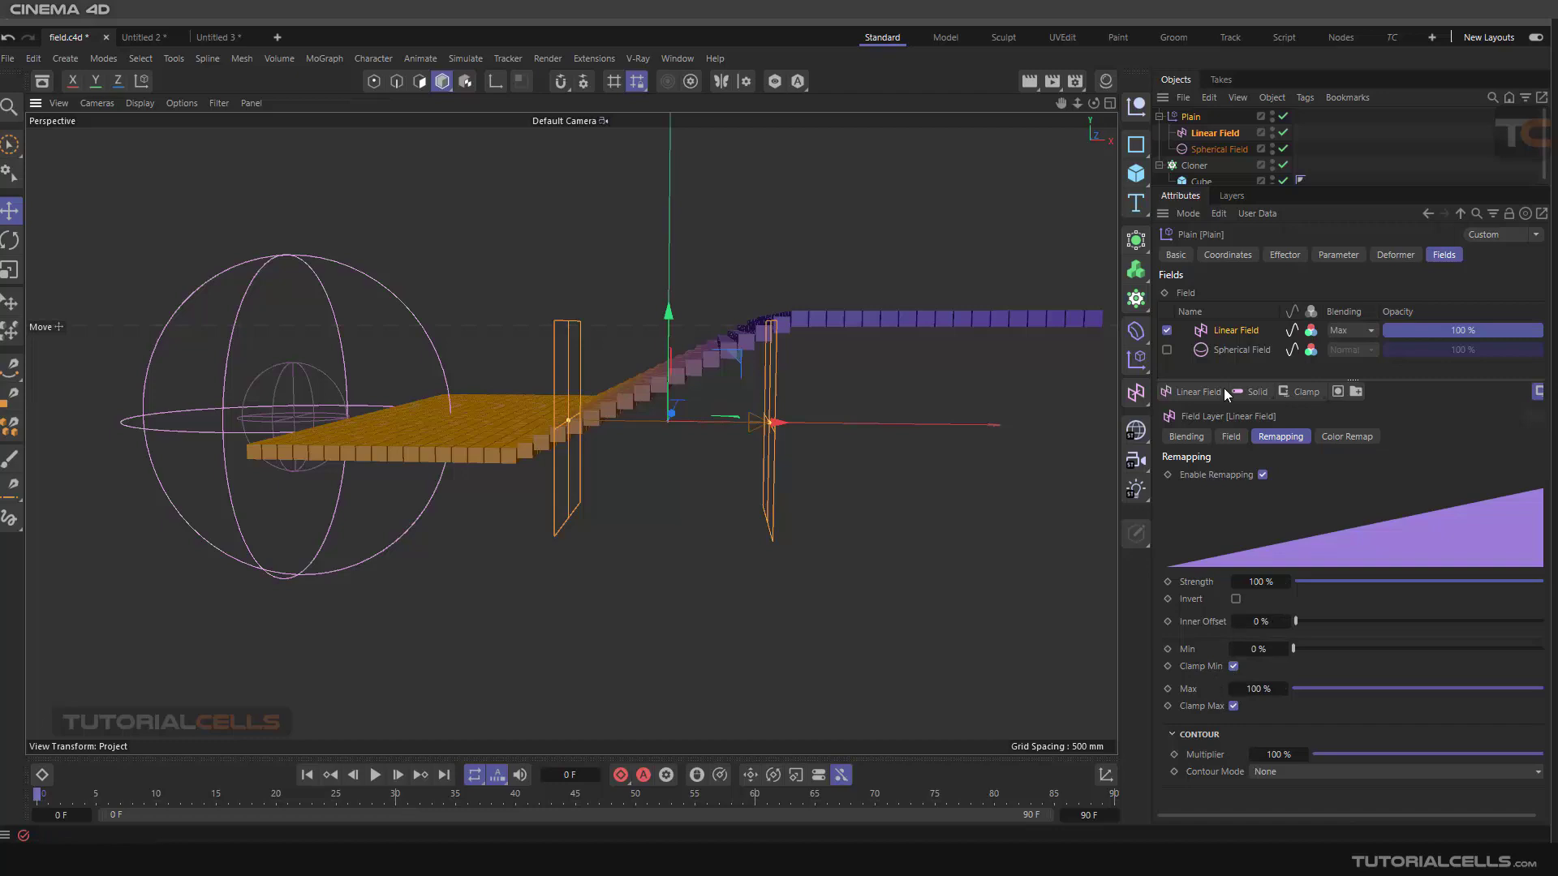
right_click(1229, 352)
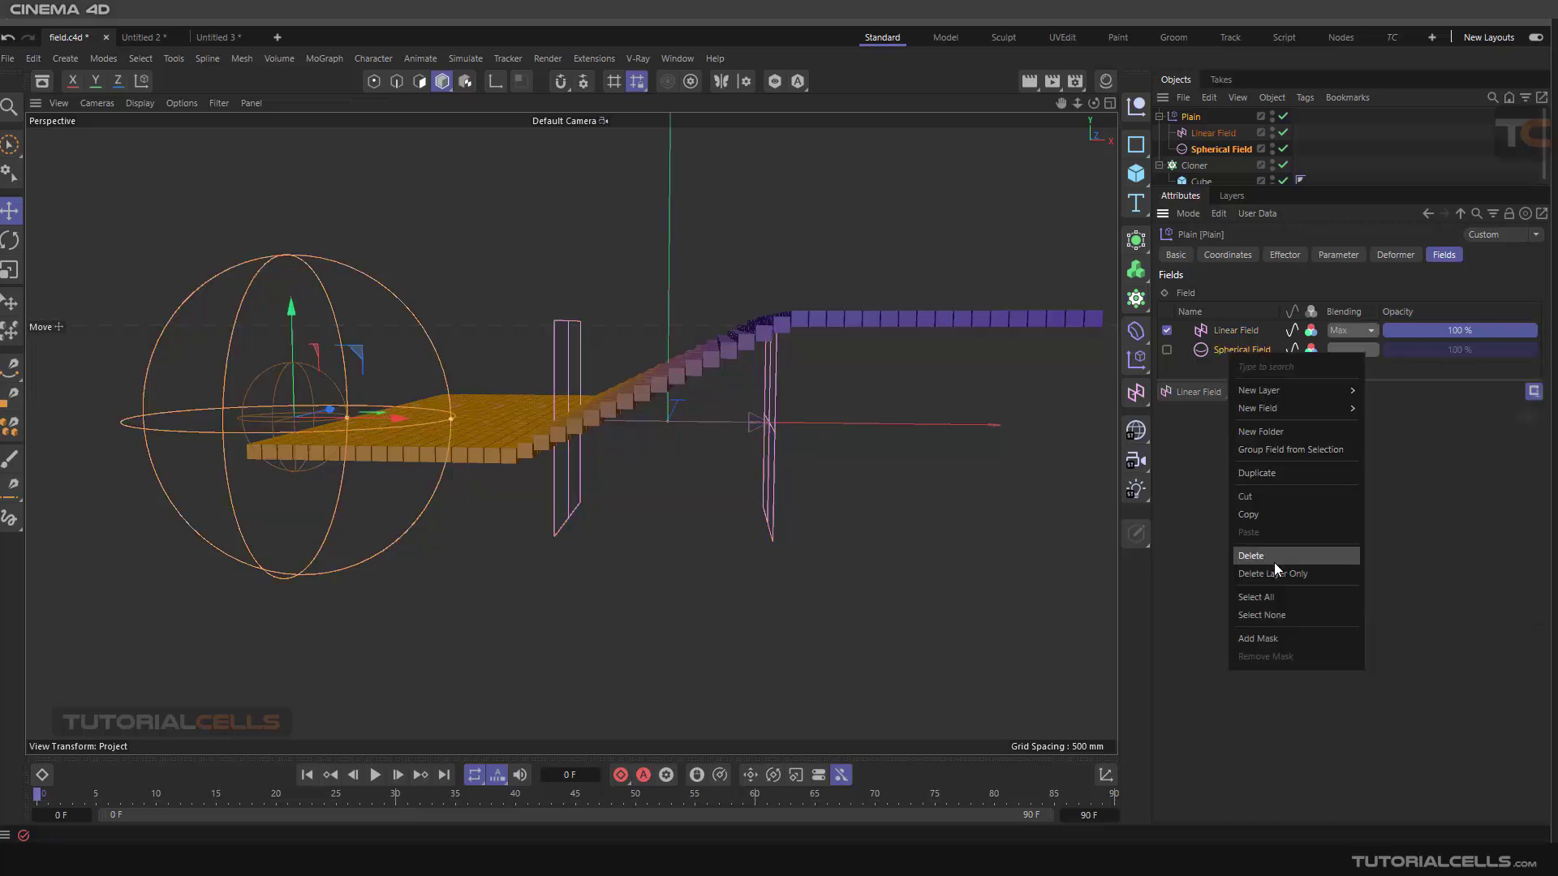
left_click(1274, 558)
Set the Linear Field layer's remapping Max to 200% and turn off Clamp Max
left_click(1202, 336)
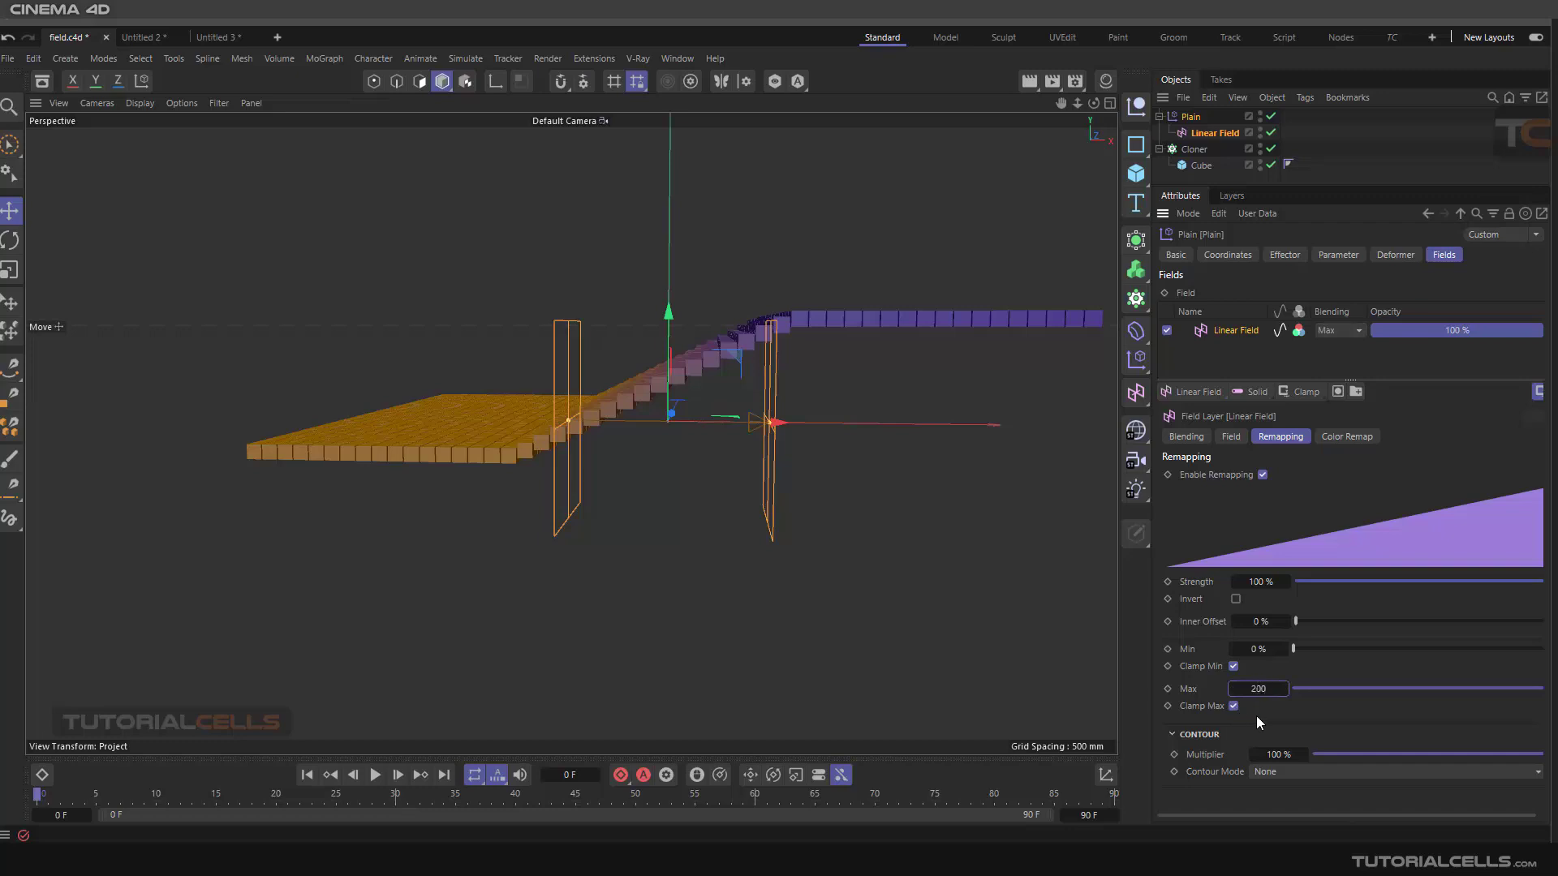
key("Return")
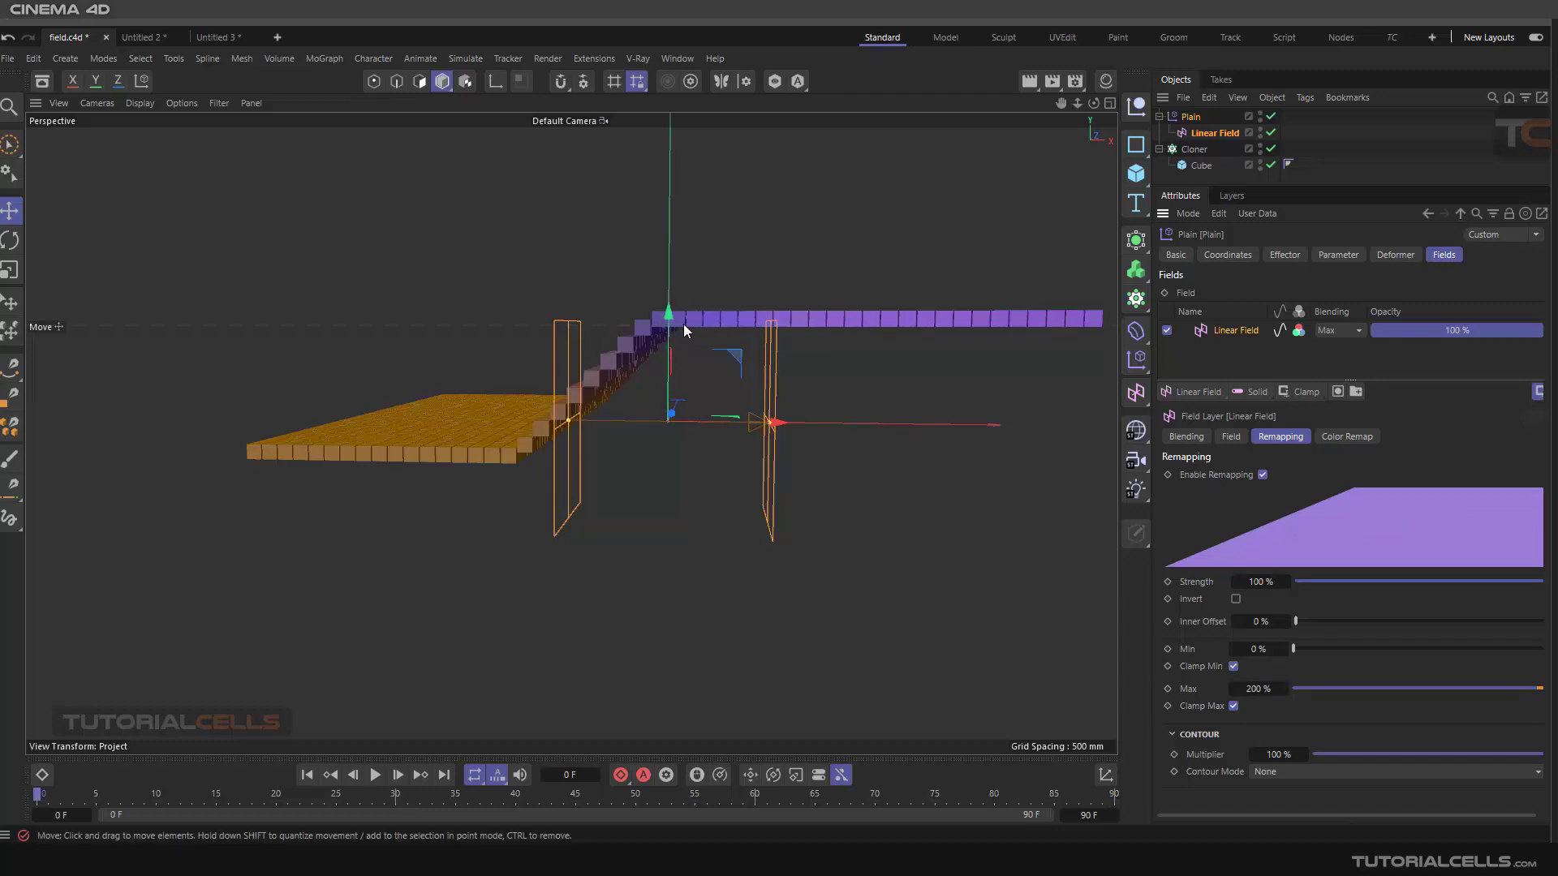
left_click(1235, 706)
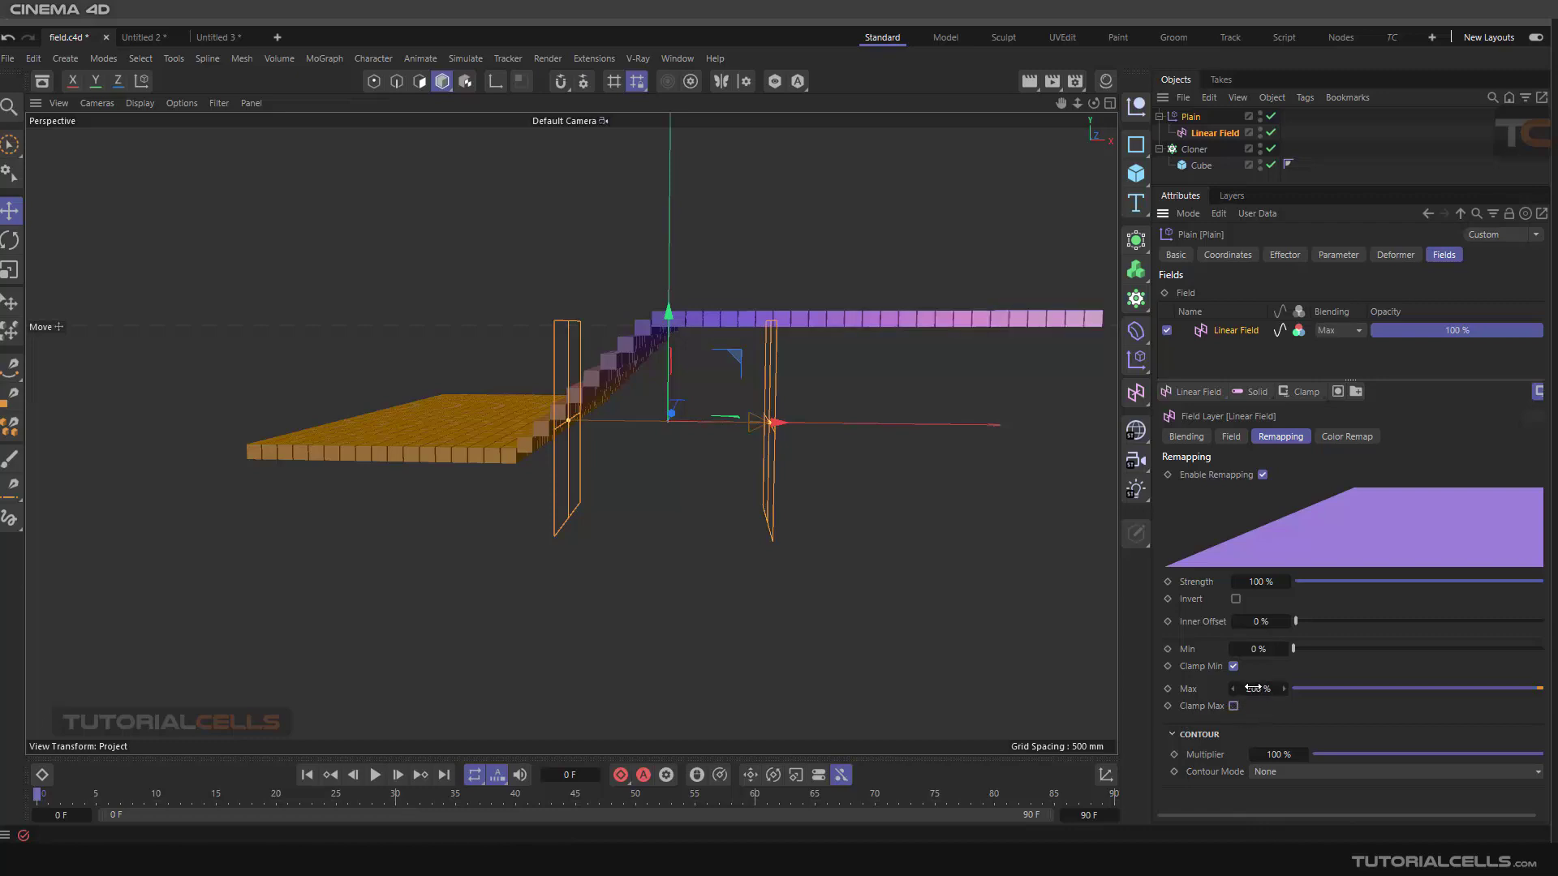
Set the remapping Max to 100% and scrub it up to about 211%
left_click(1257, 690)
type("100")
key("Return")
left_click_drag(1259, 689, 1300, 689)
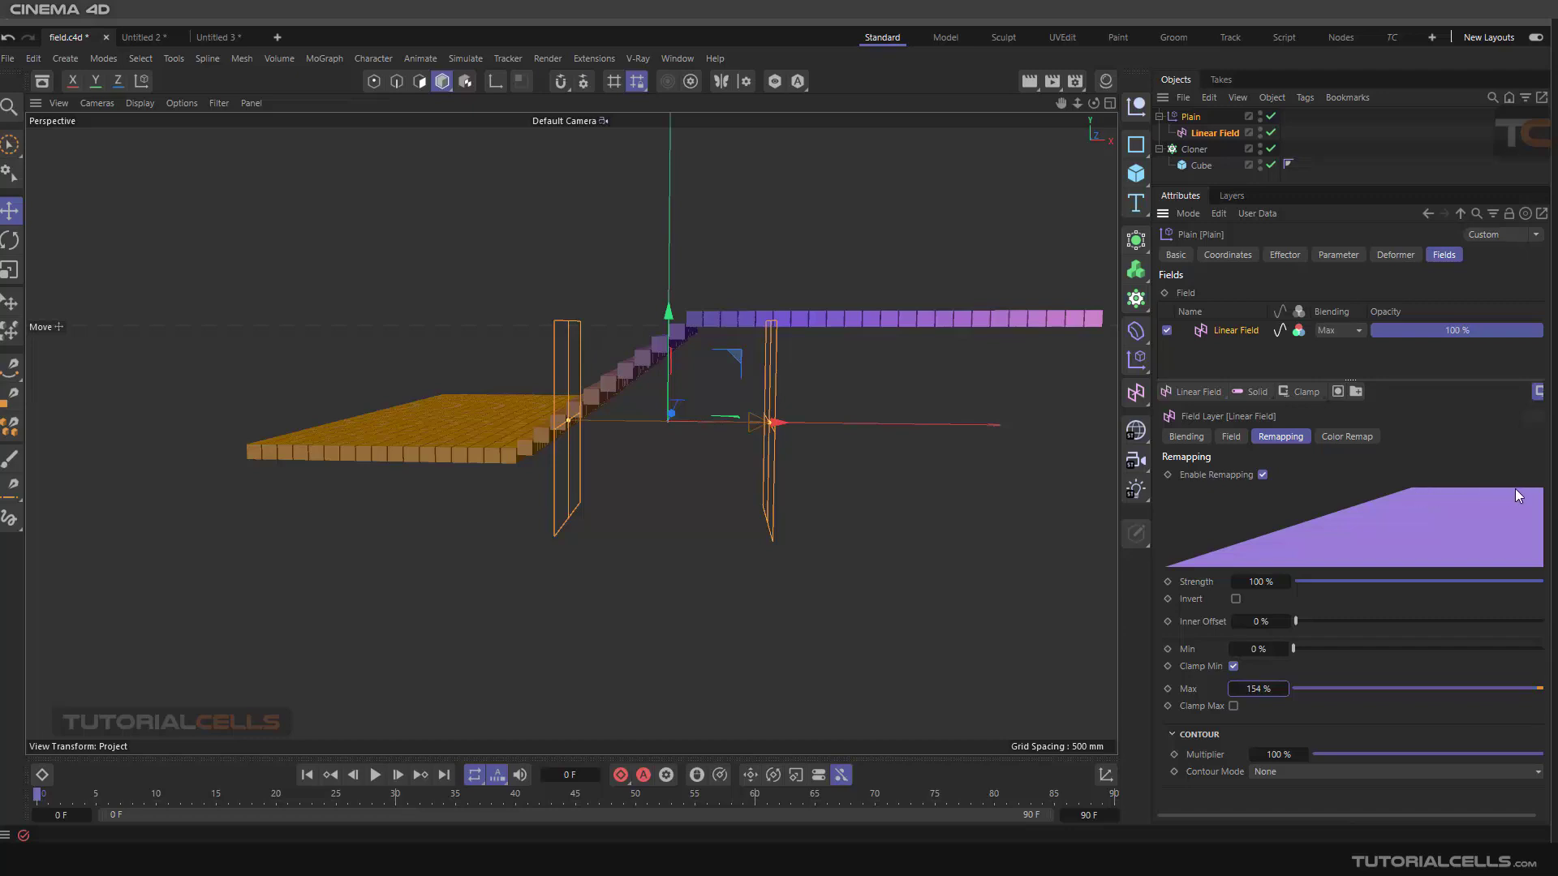
left_click_drag(1284, 689, 1331, 689)
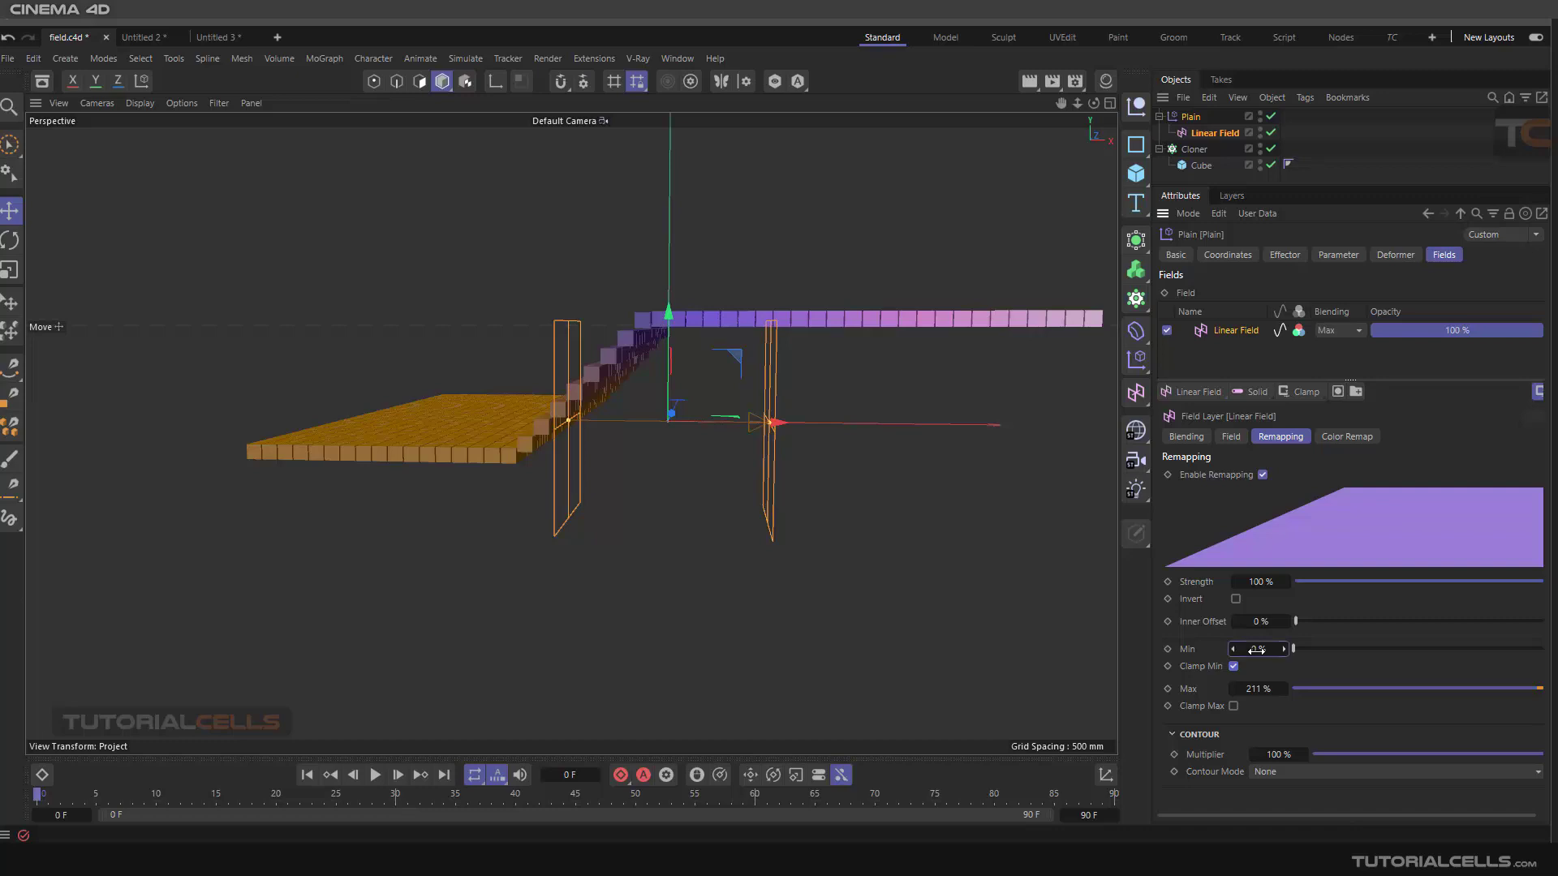
Scrub the remapping Min down to -100% and reset it to its default
left_click_drag(1258, 649, 581, 485)
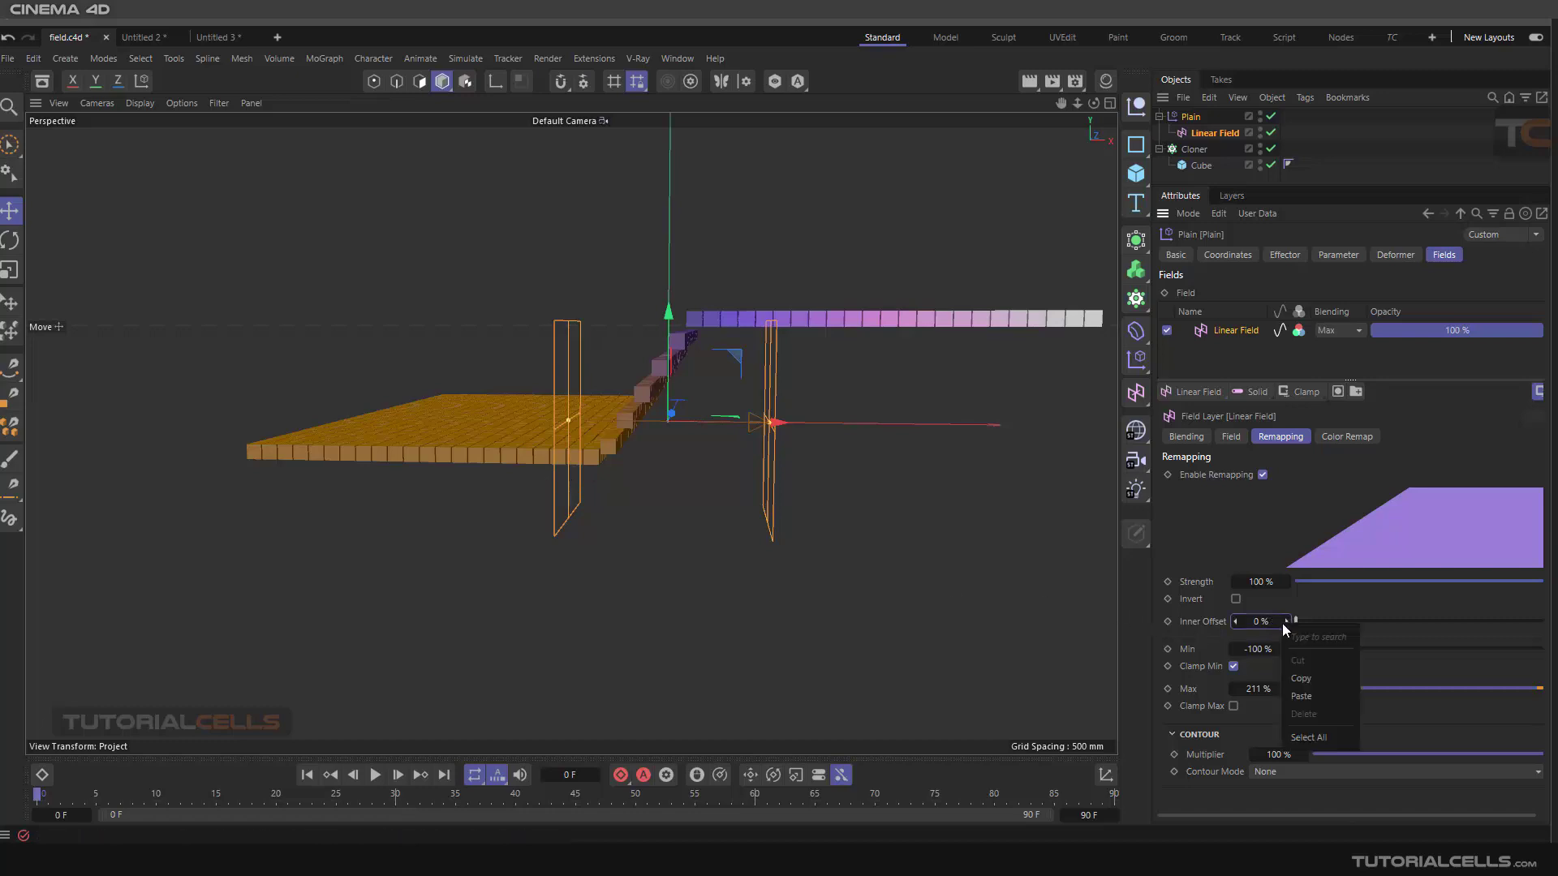
right_click(1284, 649)
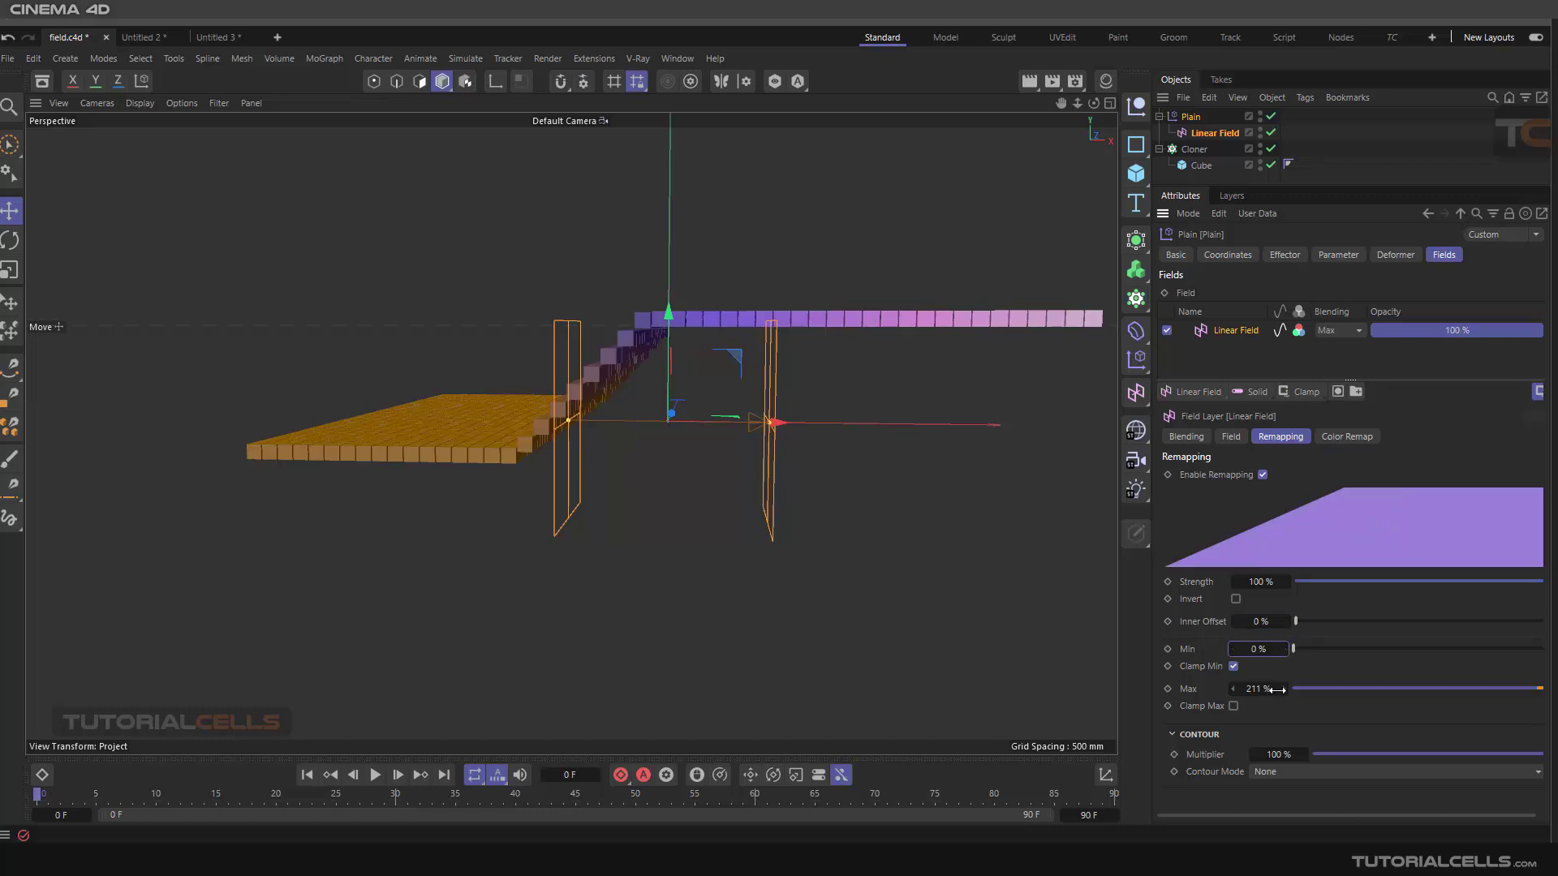
Set the remapping Max back to 100%
right_click(1279, 690)
left_click(1297, 618)
mouse_move(1309, 624)
left_mouse_down()
mouse_move(1518, 625)
mouse_move(1286, 633)
left_mouse_up()
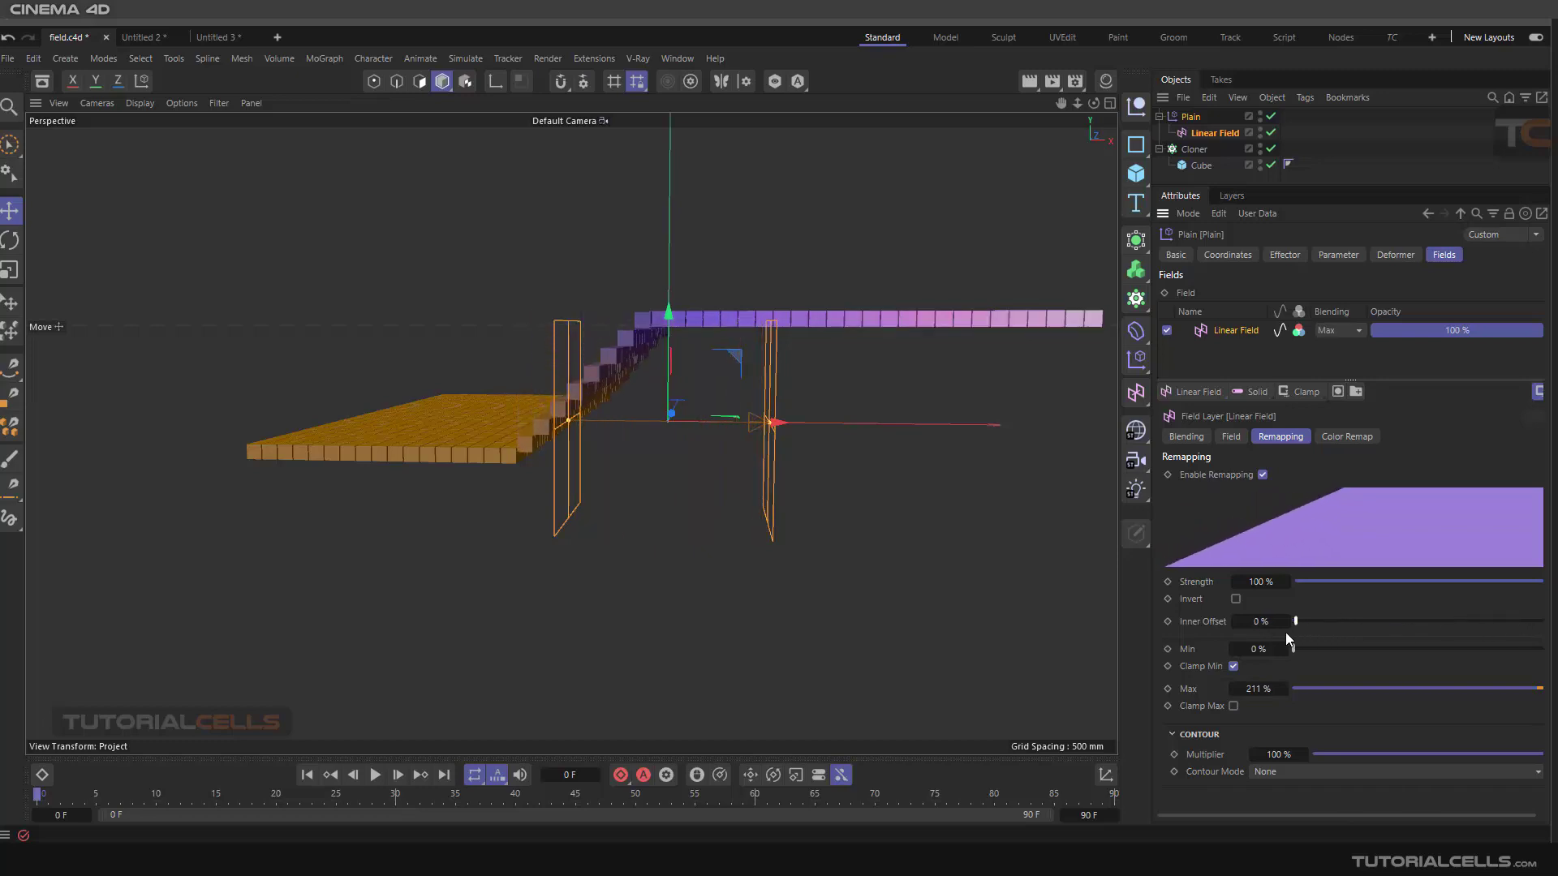
double_click(1256, 689)
type("100")
key("Return")
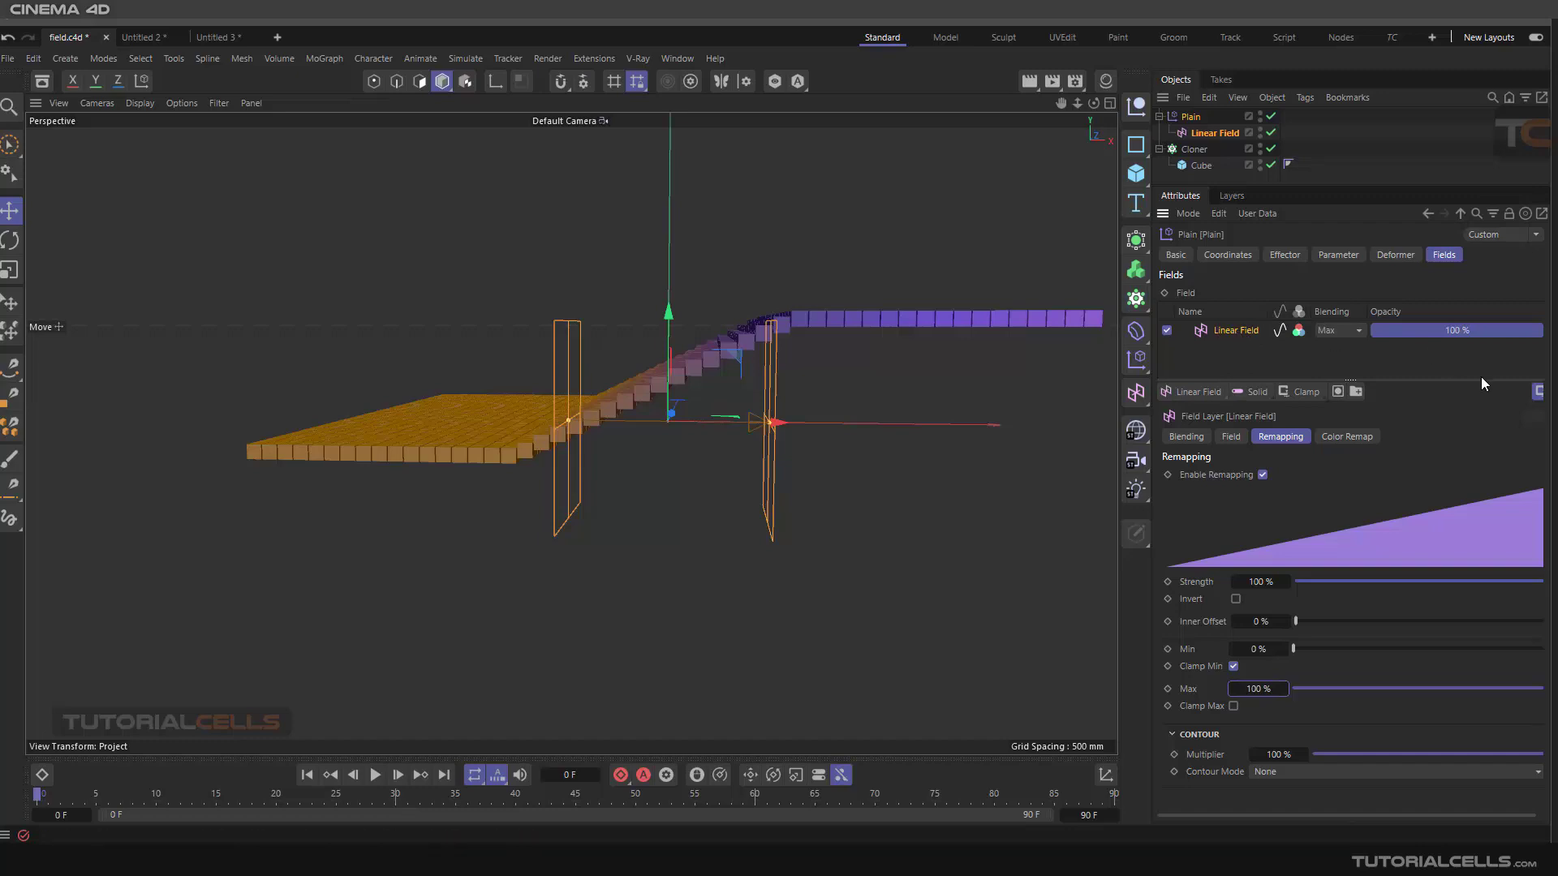
Enable value clamping for Max and set the remapping Max to 200%
left_click(1536, 393)
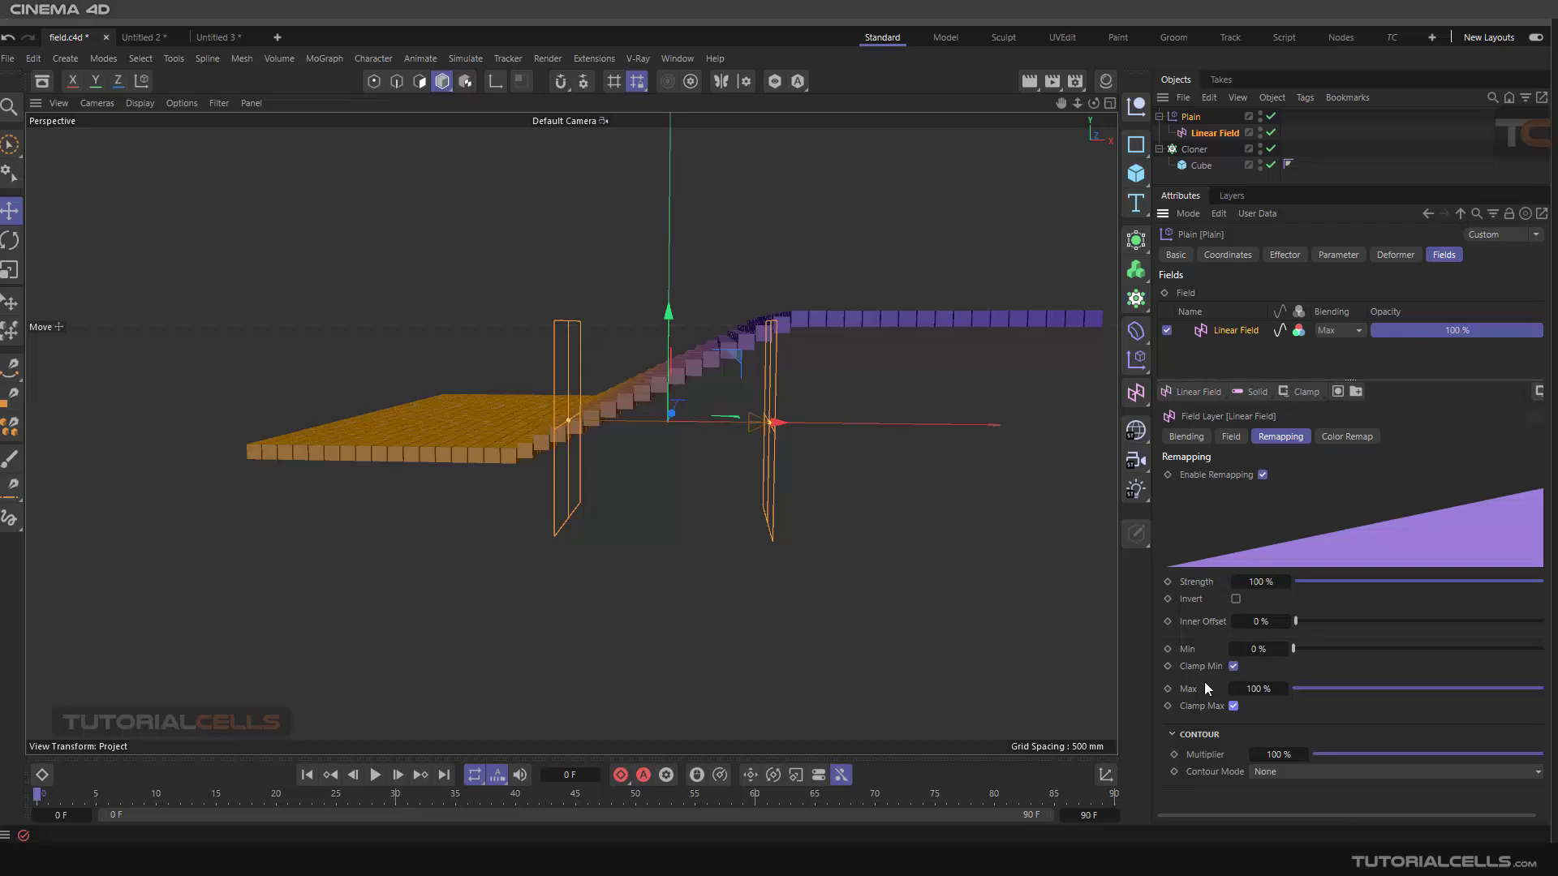
left_click(1256, 689)
type("200")
key("Return")
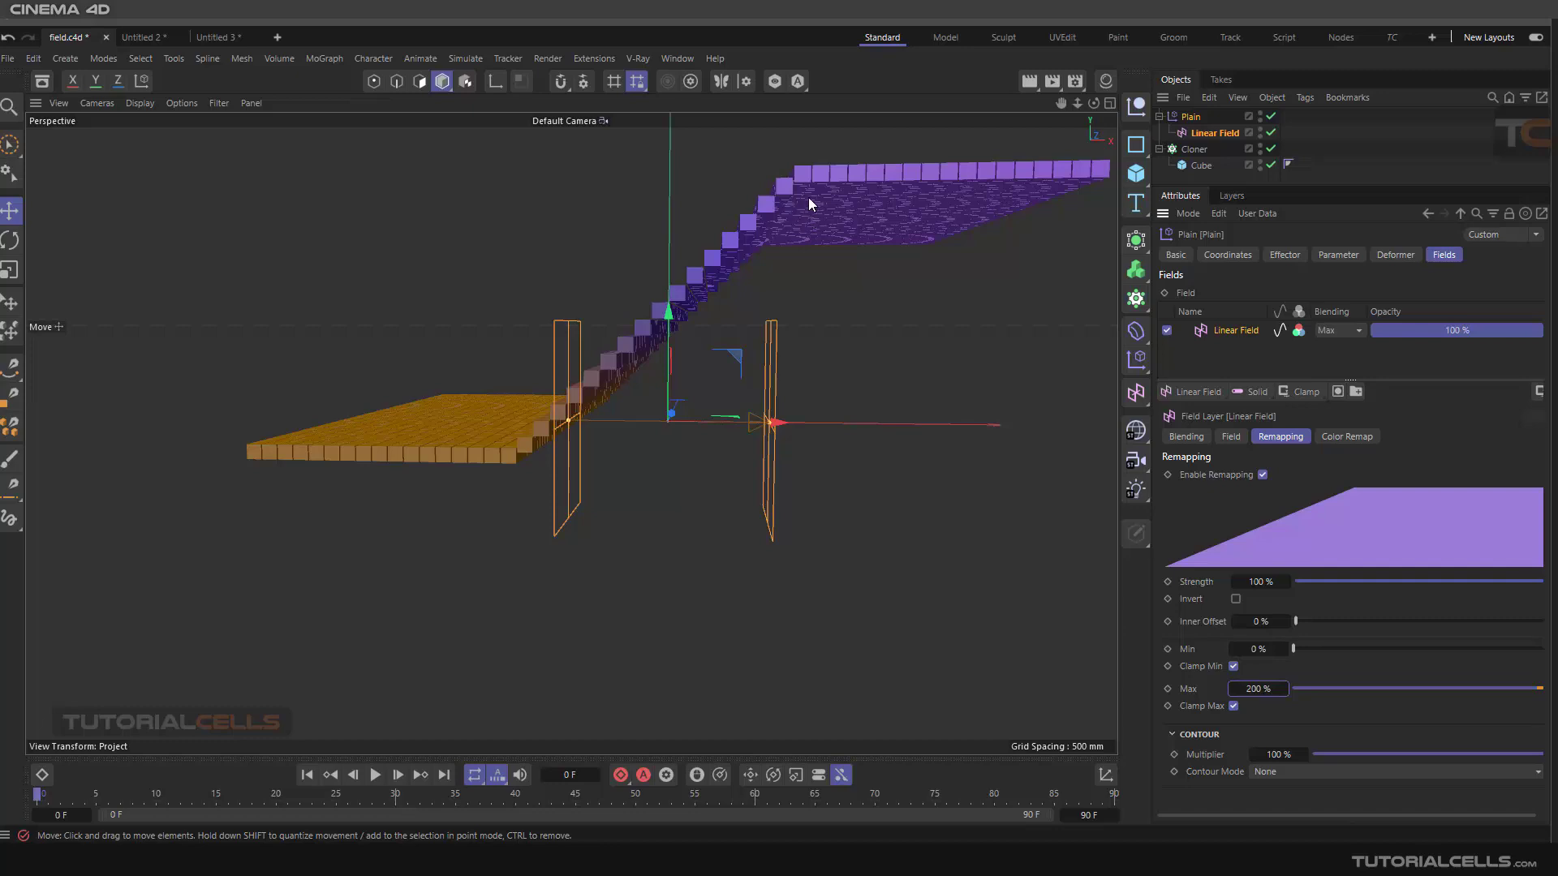
Turn off Clamp Max on the Fields tab and set the remapping Max back to 100%
left_click(1335, 255)
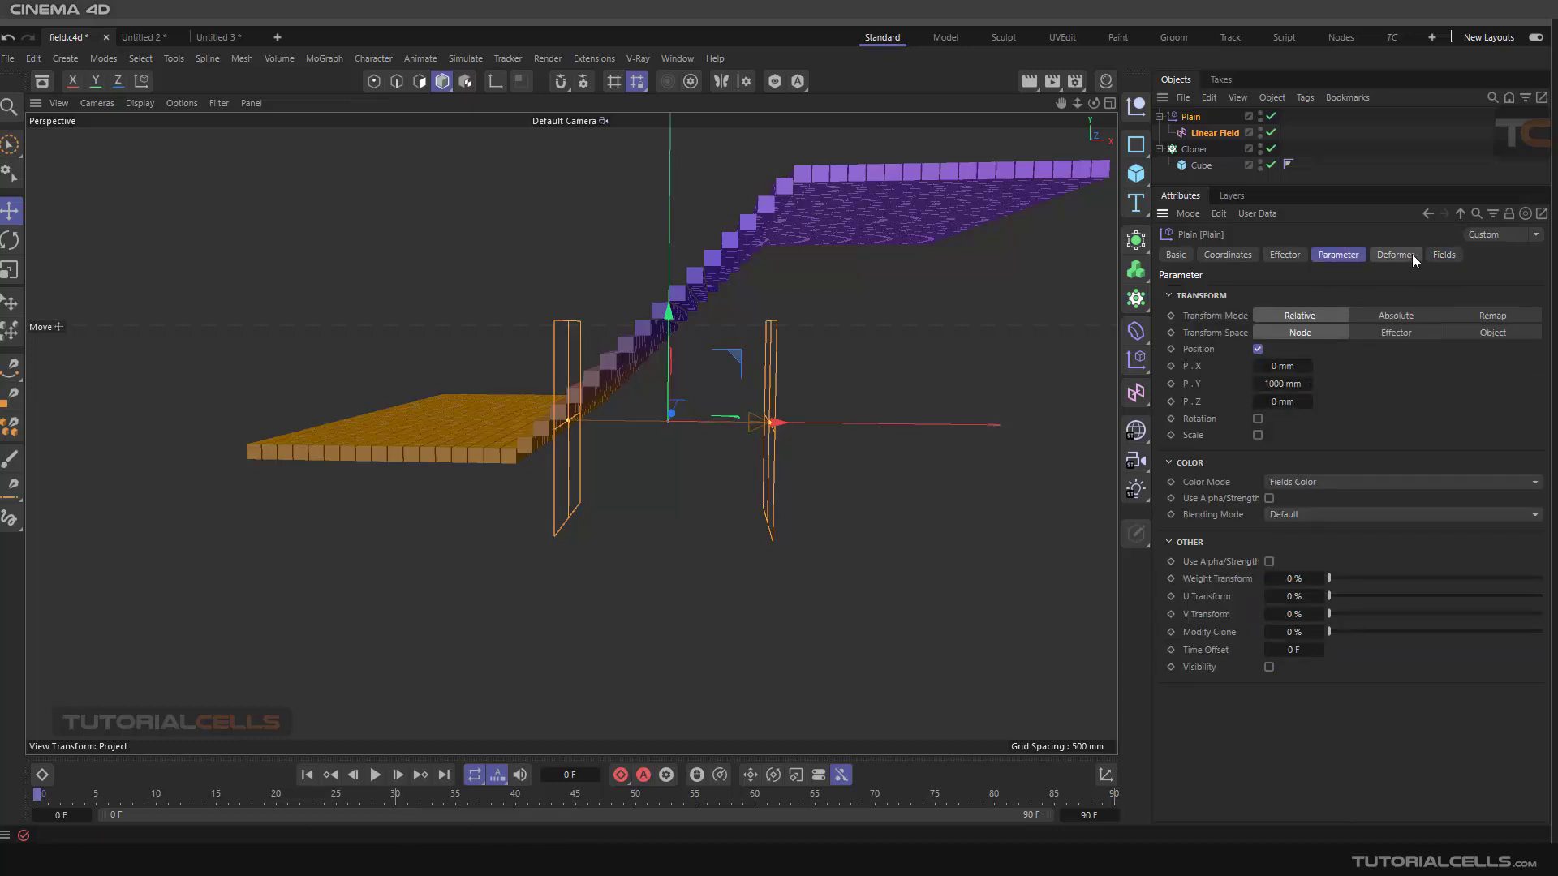
left_click(1444, 254)
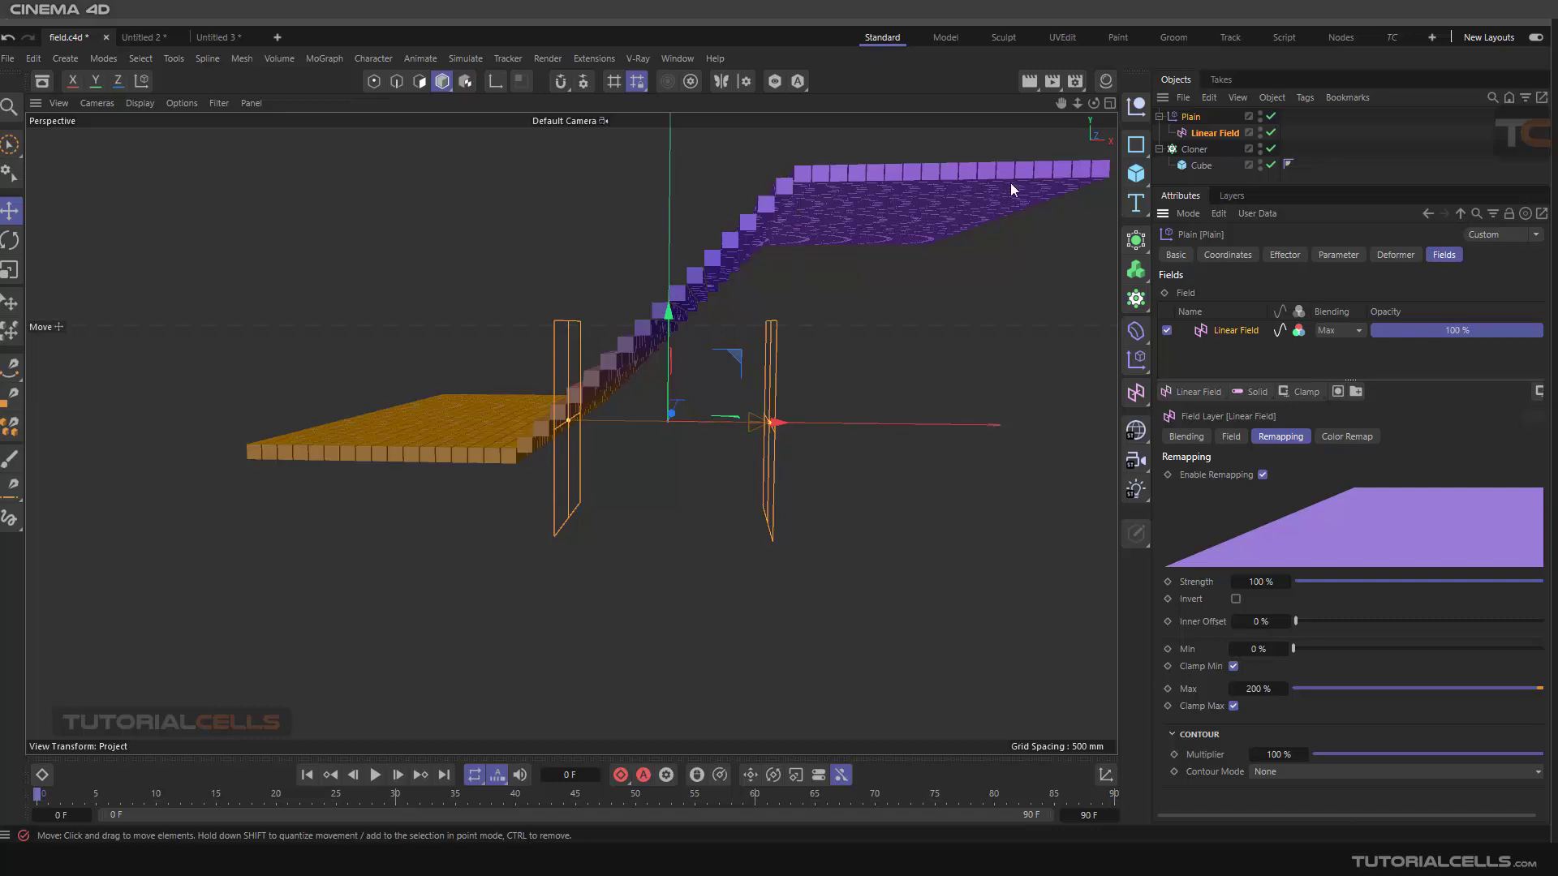
left_click(1234, 706)
scroll(779, 398, "down", 5)
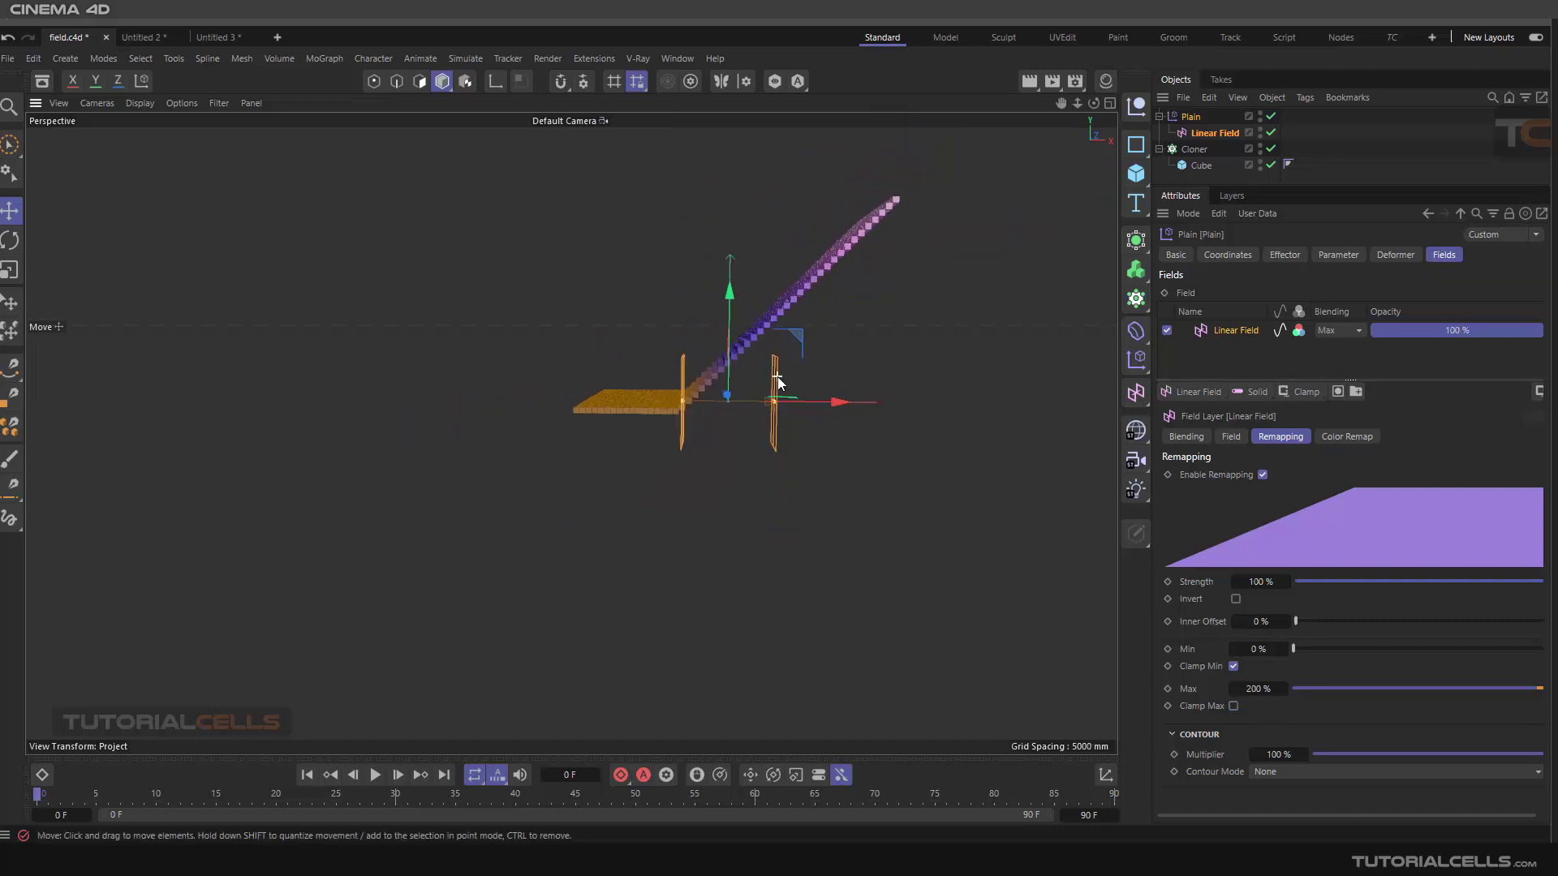
double_click(1256, 691)
type("100")
key("Return")
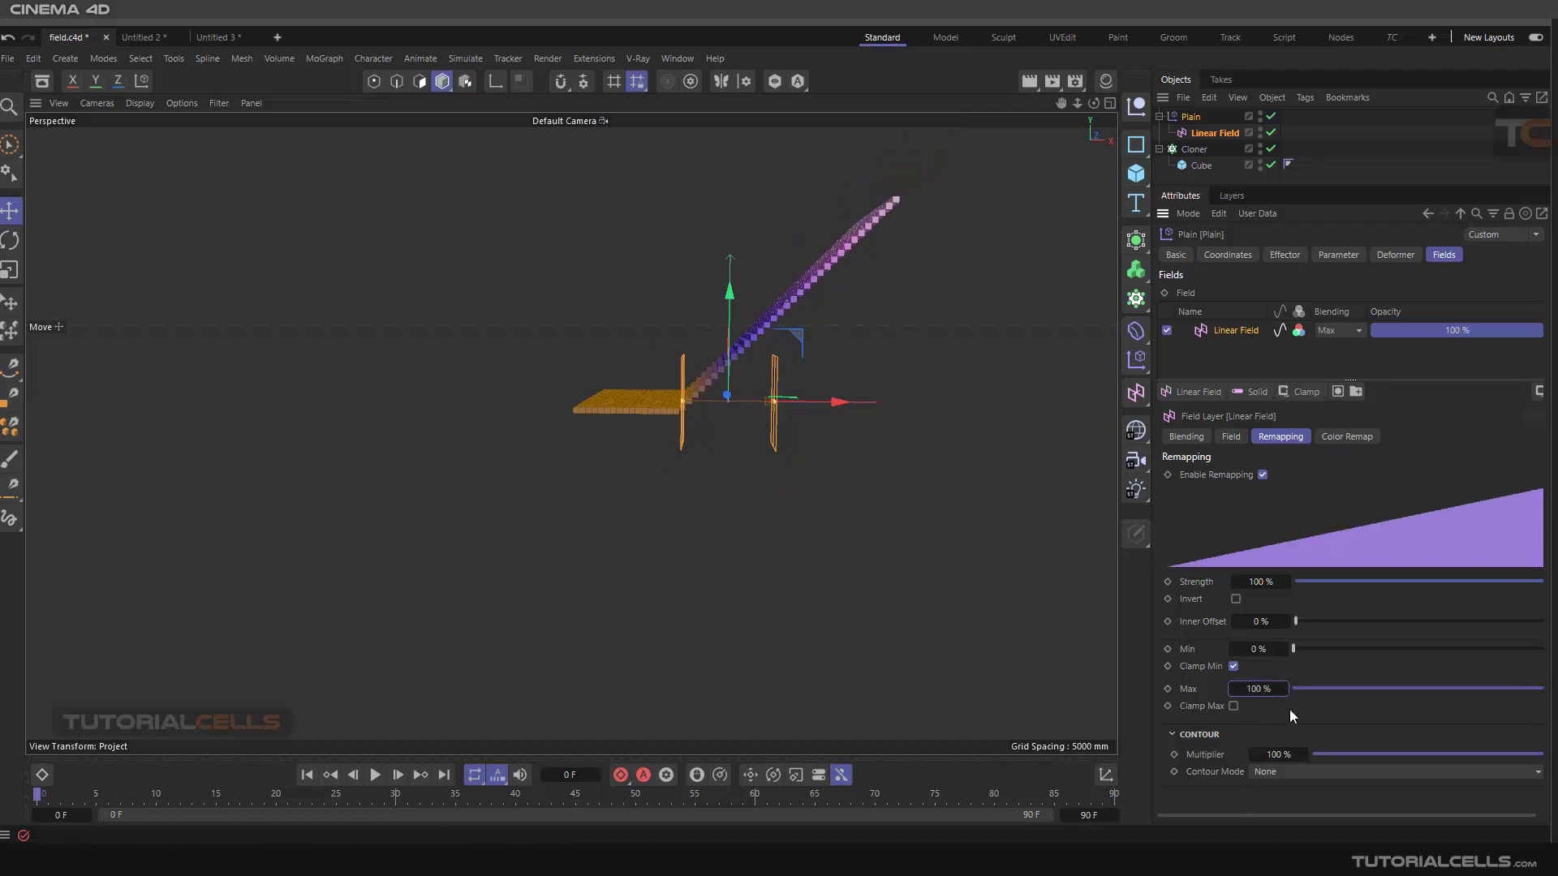
scroll(762, 337, "up", 4)
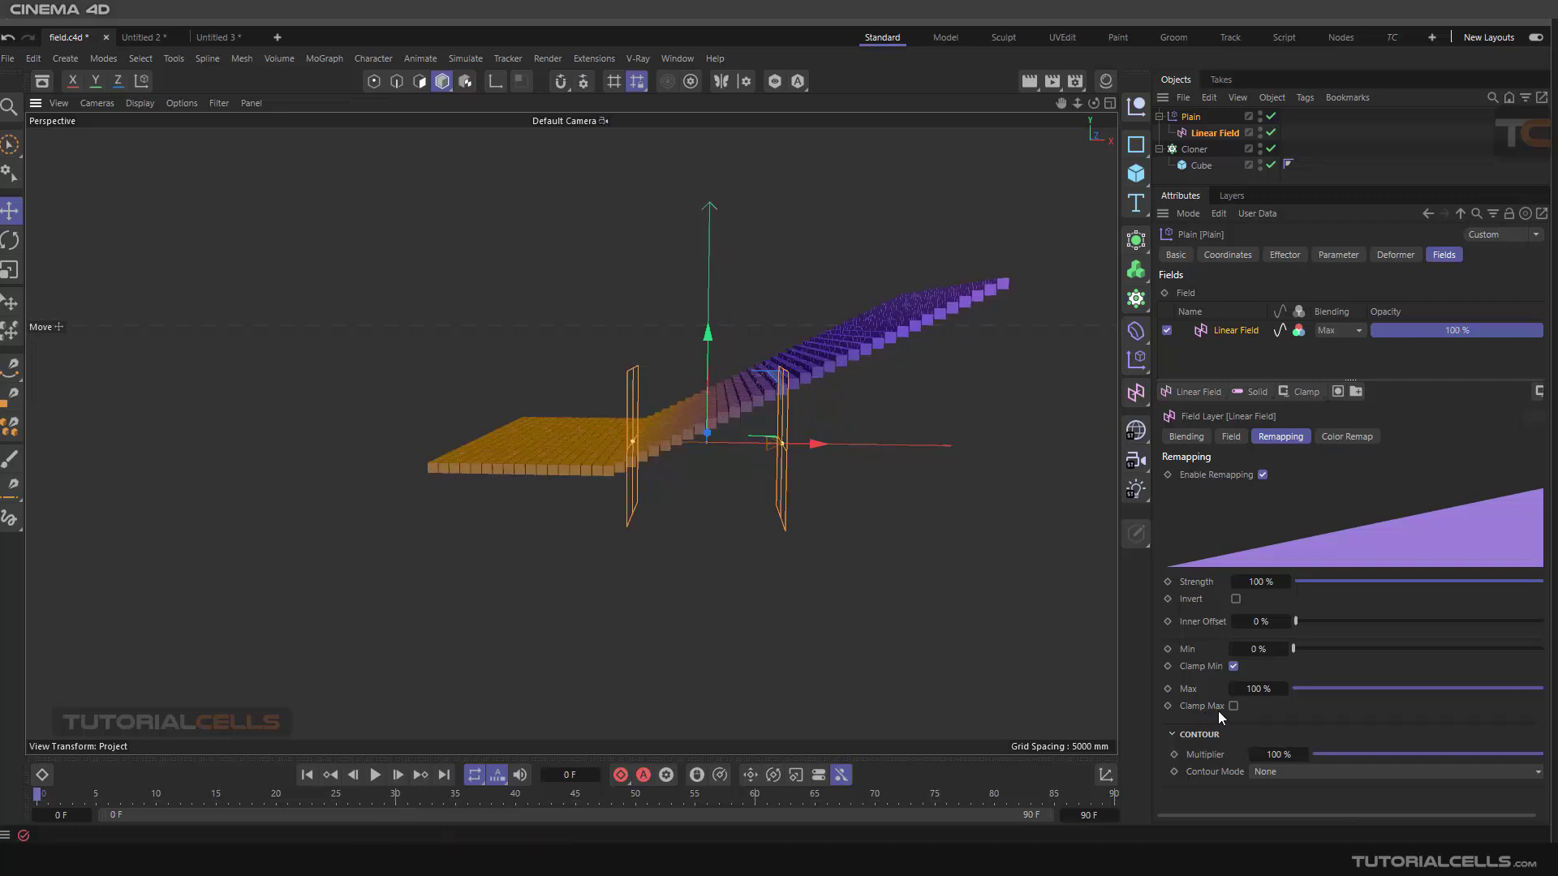
Turn off Clamp Min, set the remapping Min to -100%, and scrub it up to about 36%
left_click(1233, 667)
left_click(1258, 650)
type("100")
key("Return")
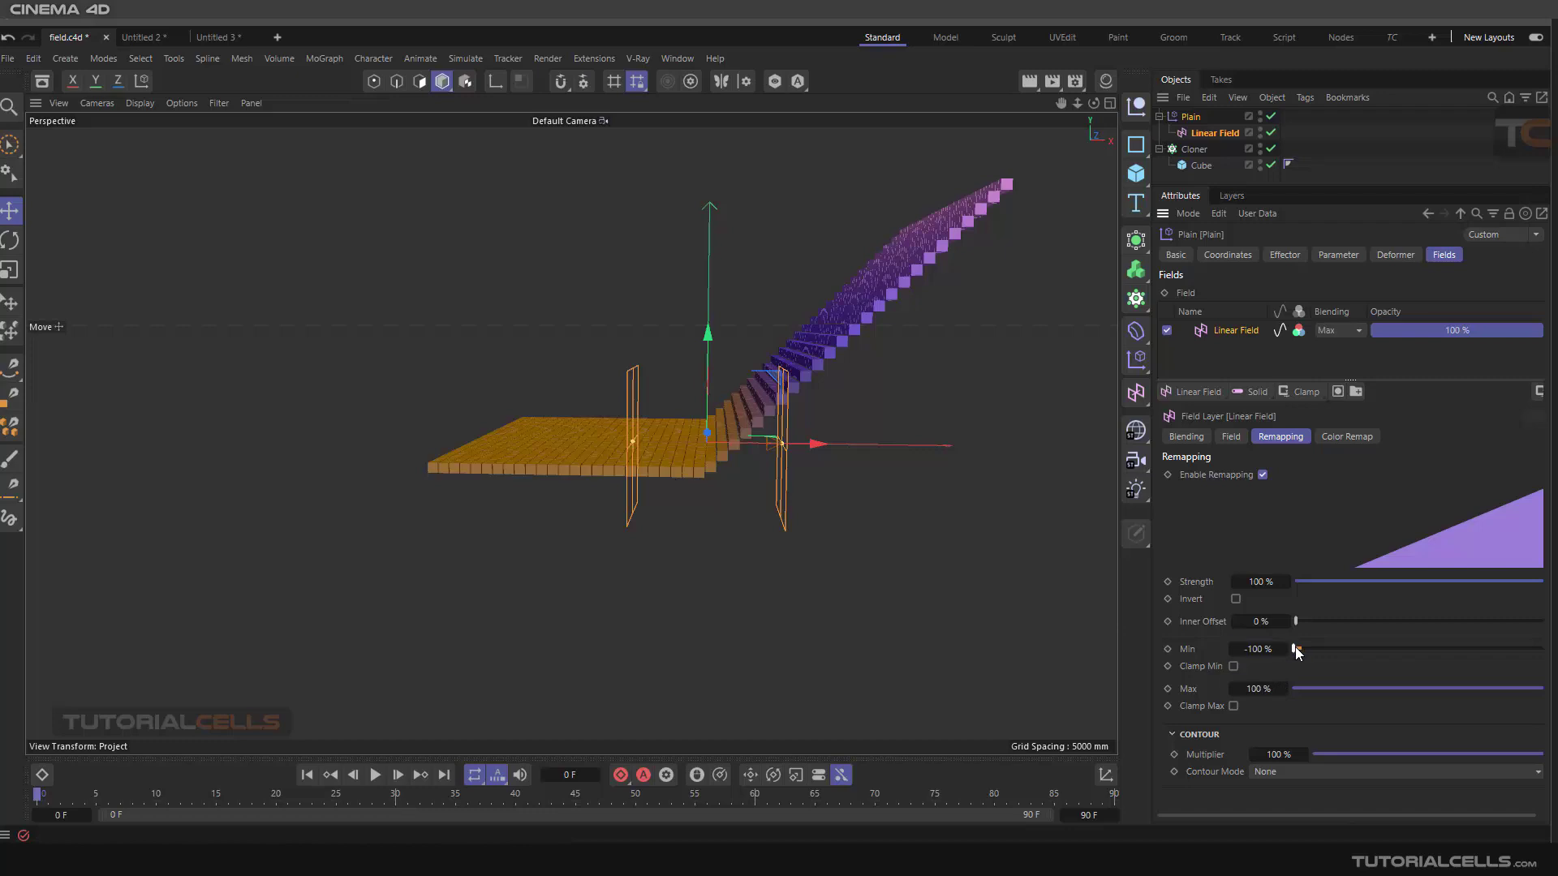
mouse_move(1295, 650)
left_mouse_down()
mouse_move(1302, 621)
mouse_move(1346, 620)
mouse_move(1286, 622)
mouse_move(1267, 650)
mouse_move(1228, 650)
mouse_move(1305, 650)
left_mouse_up()
mouse_move(1472, 650)
left_mouse_down()
mouse_move(1367, 649)
mouse_move(1444, 649)
mouse_move(1383, 649)
left_mouse_up()
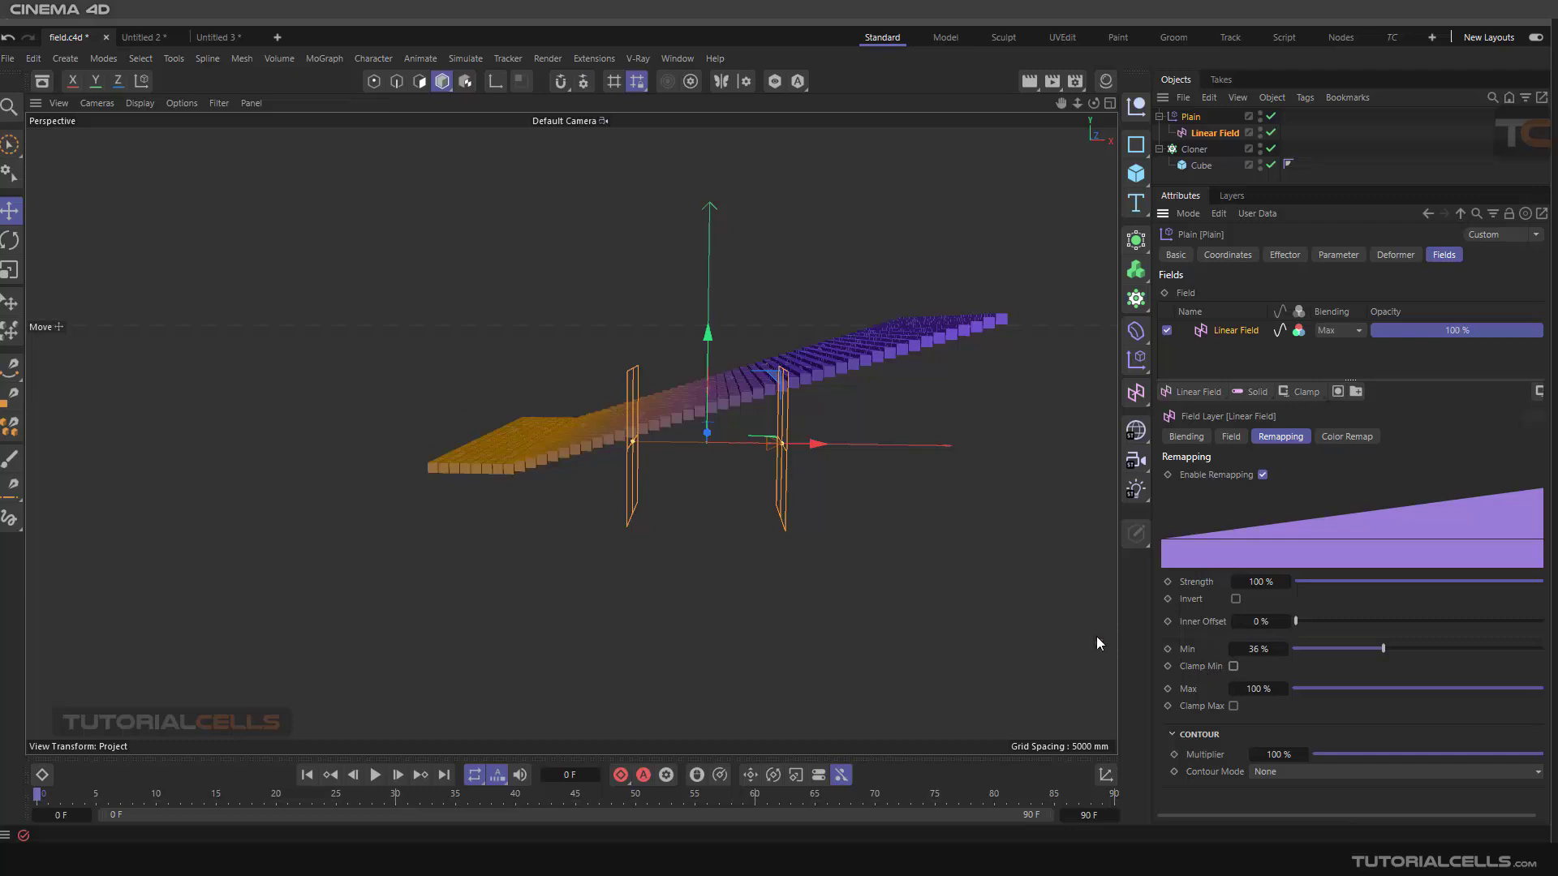
Inspect the Linear Field object's own remapping settings, then reselect the Plain effector
left_click(1233, 666)
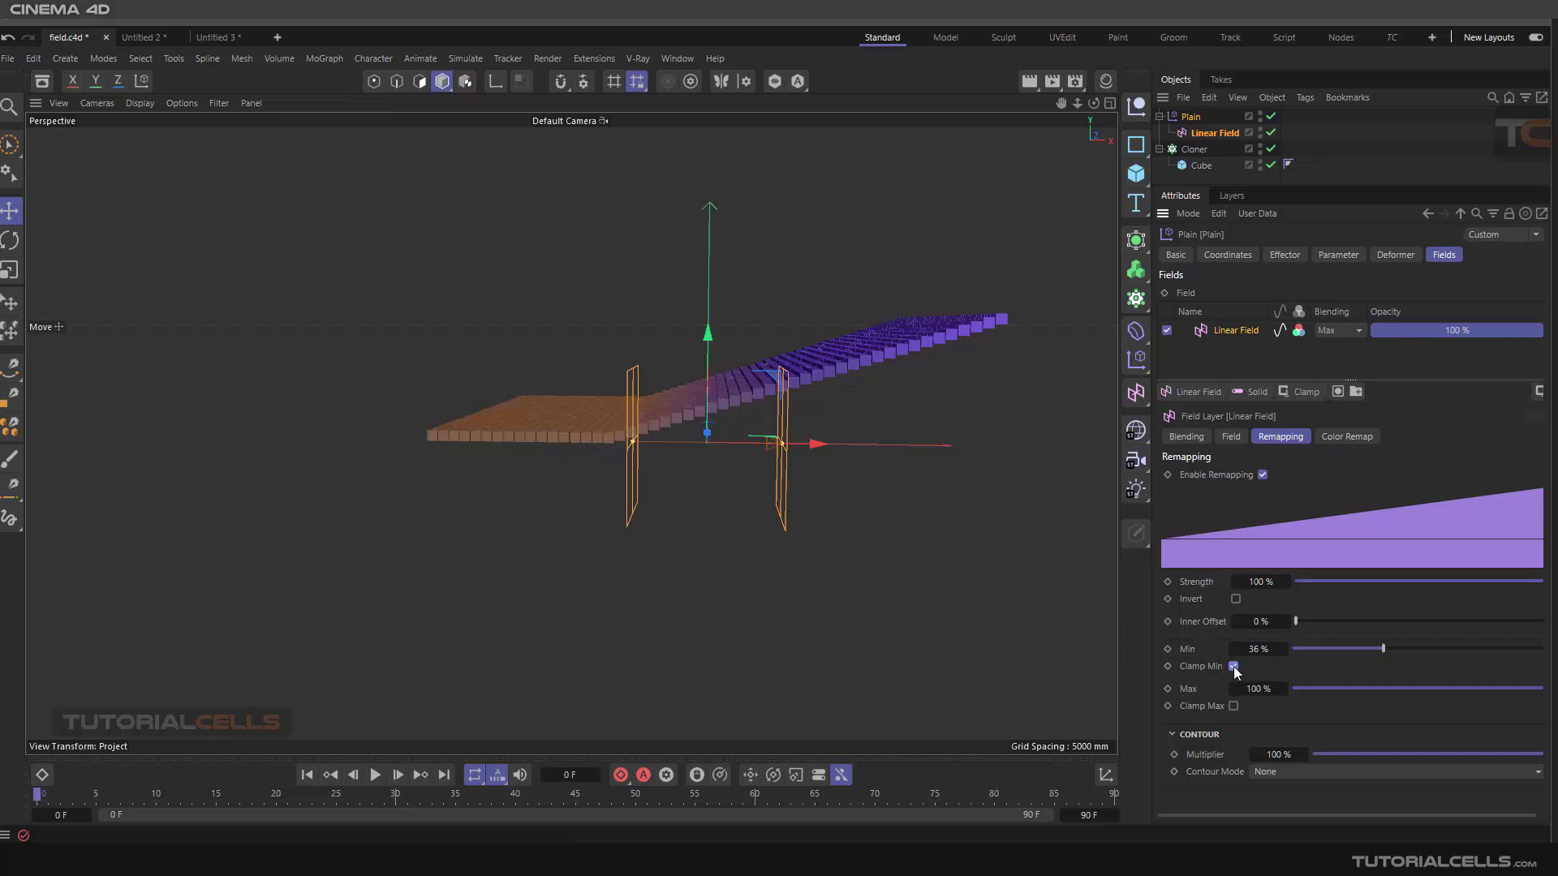
left_click(1233, 666)
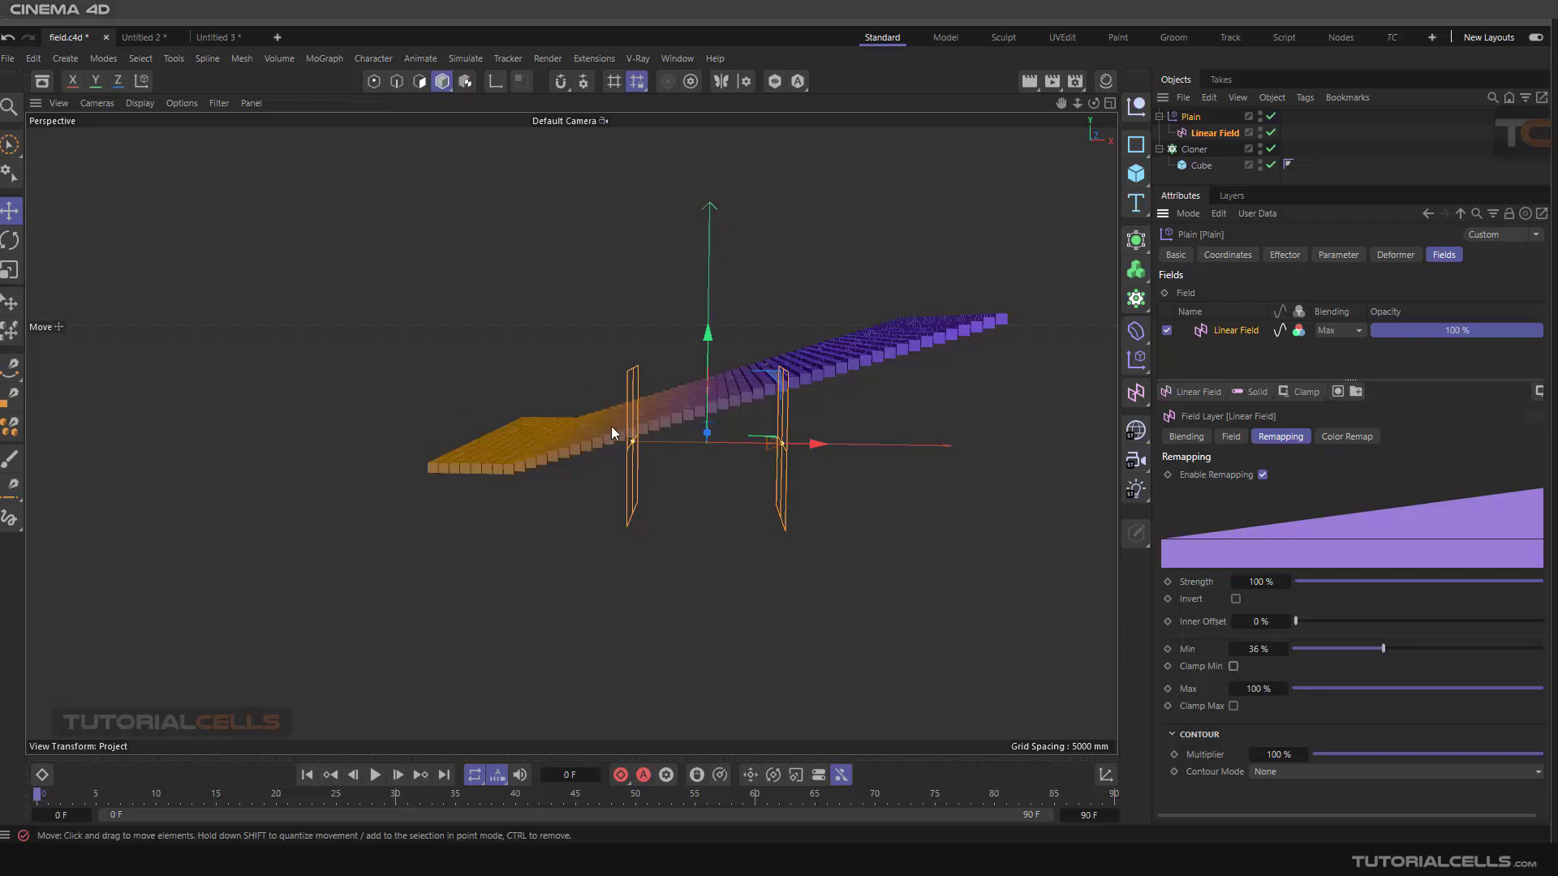
left_click(685, 440)
left_click_drag(739, 477, 758, 453, "alt")
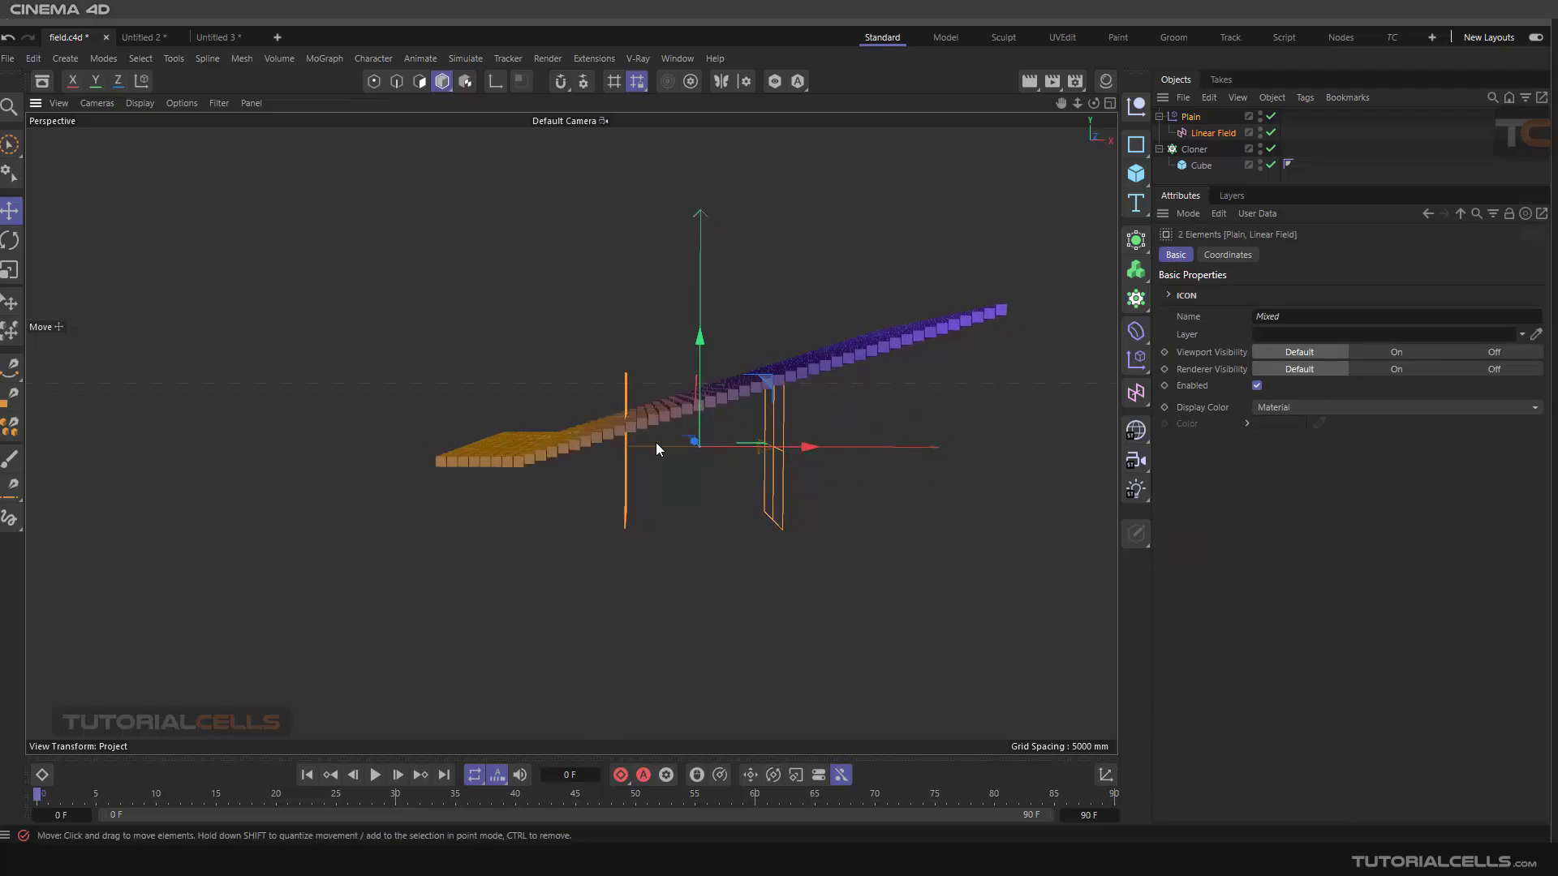
left_click(1207, 132)
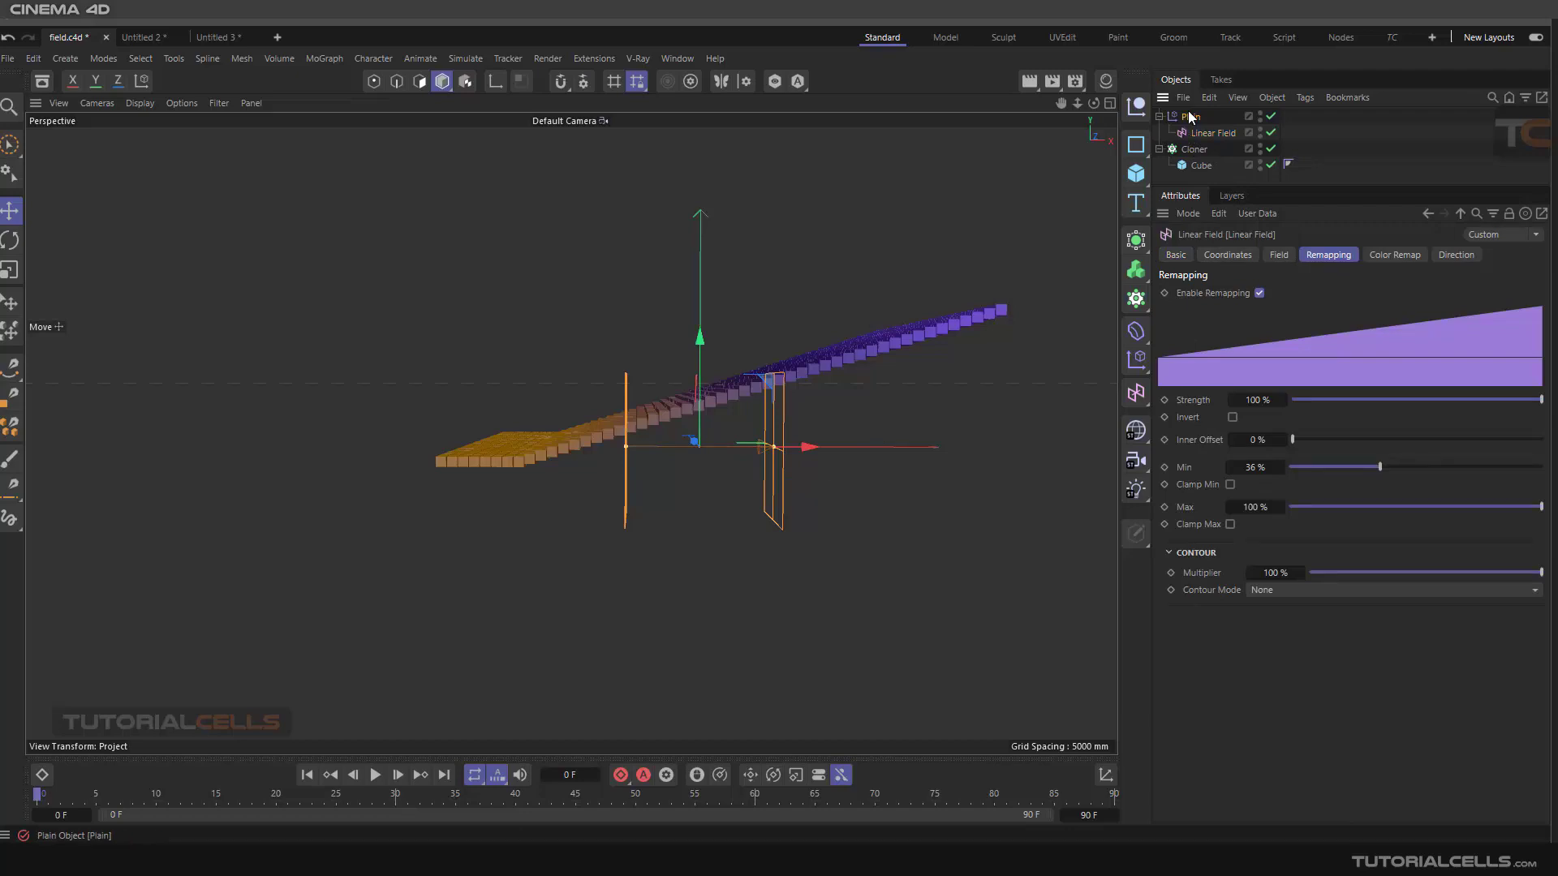
left_click(1190, 116)
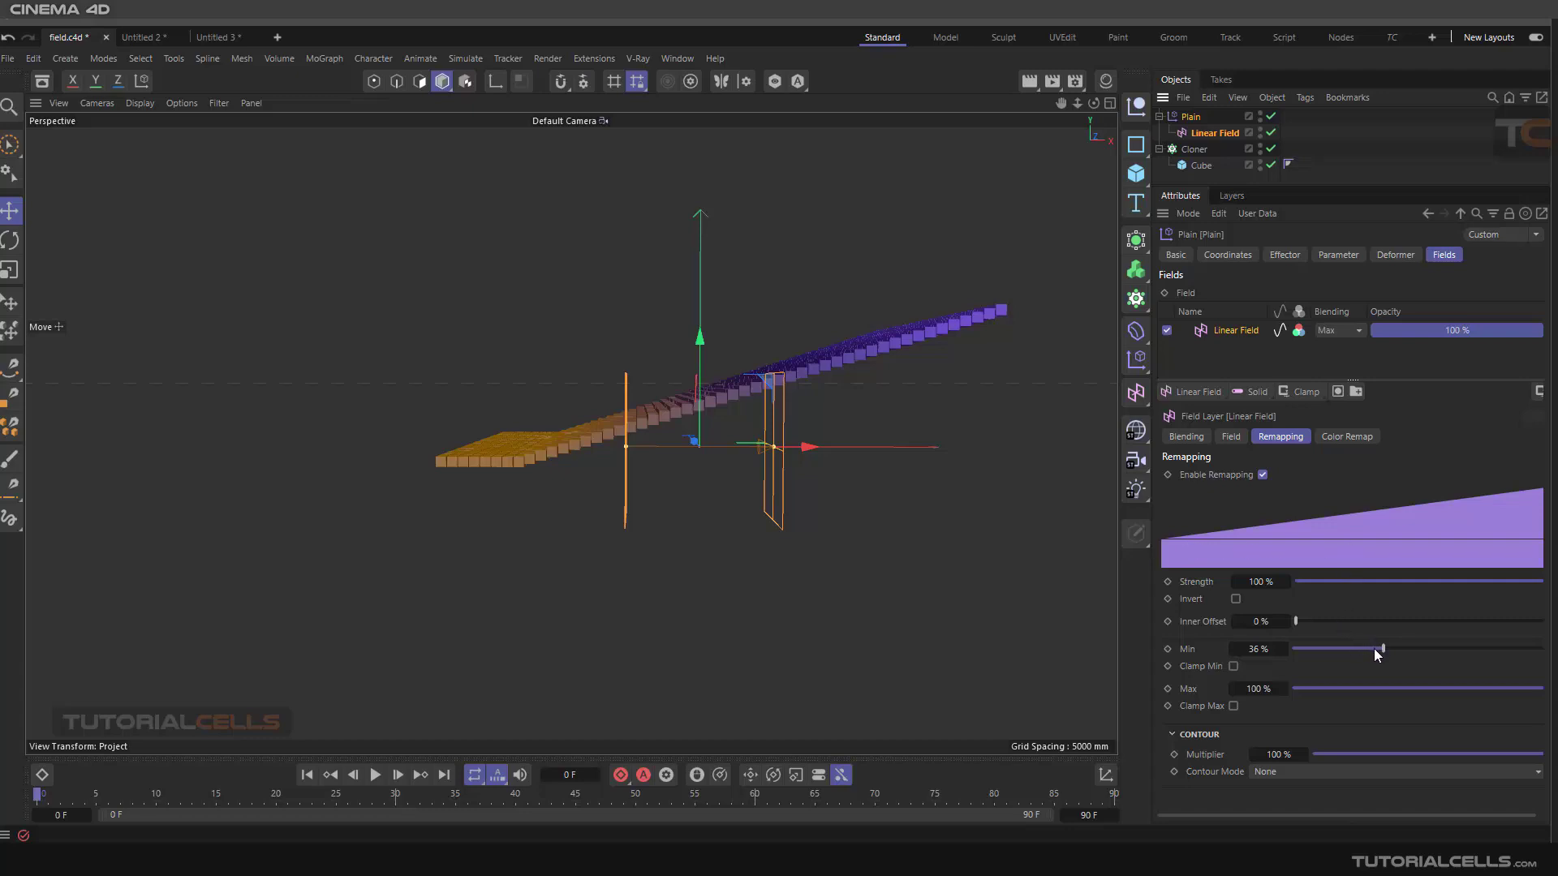
Try a Min of about -56% and an Inner Offset of 13%, then reset Inner Offset and set Min to 0%
left_click_drag(1375, 649, 1209, 648)
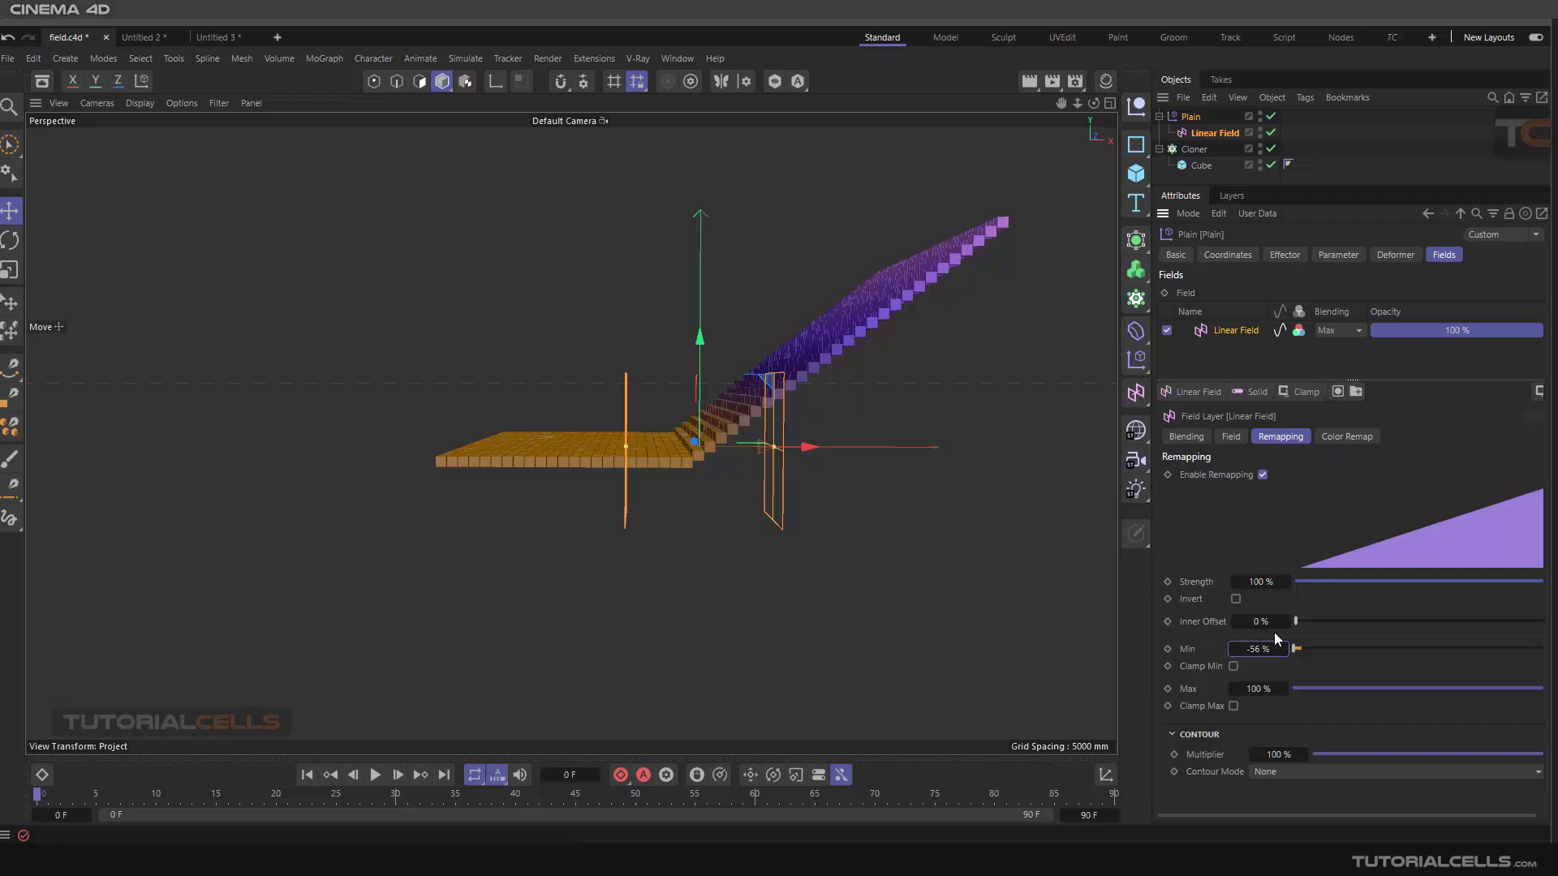
left_click_drag(1297, 622, 1328, 620)
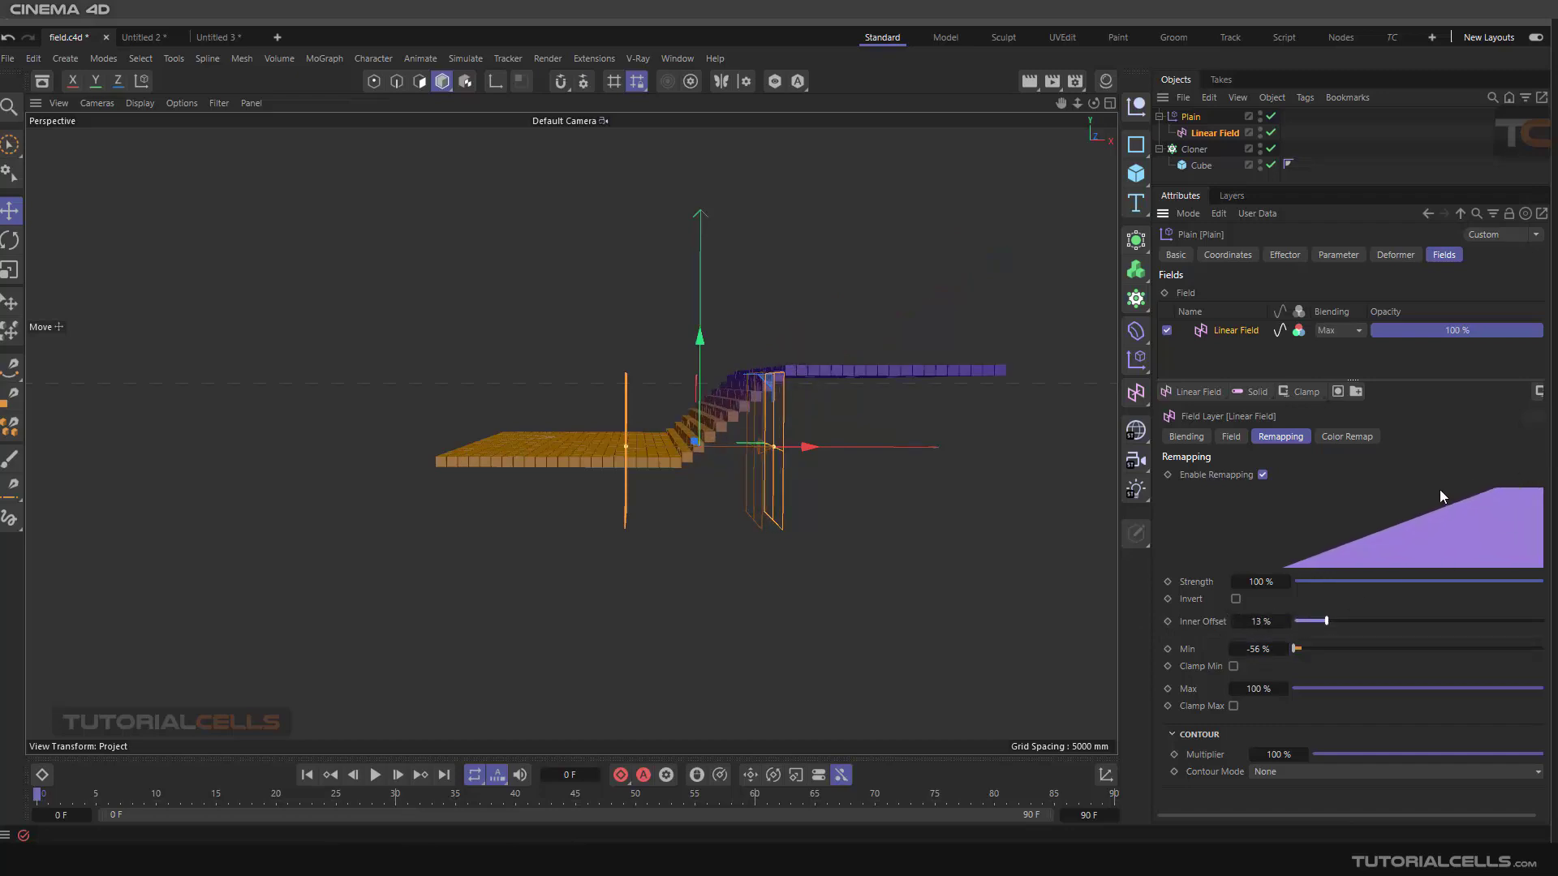
left_click_drag(1327, 622, 1296, 621)
double_click(1263, 649)
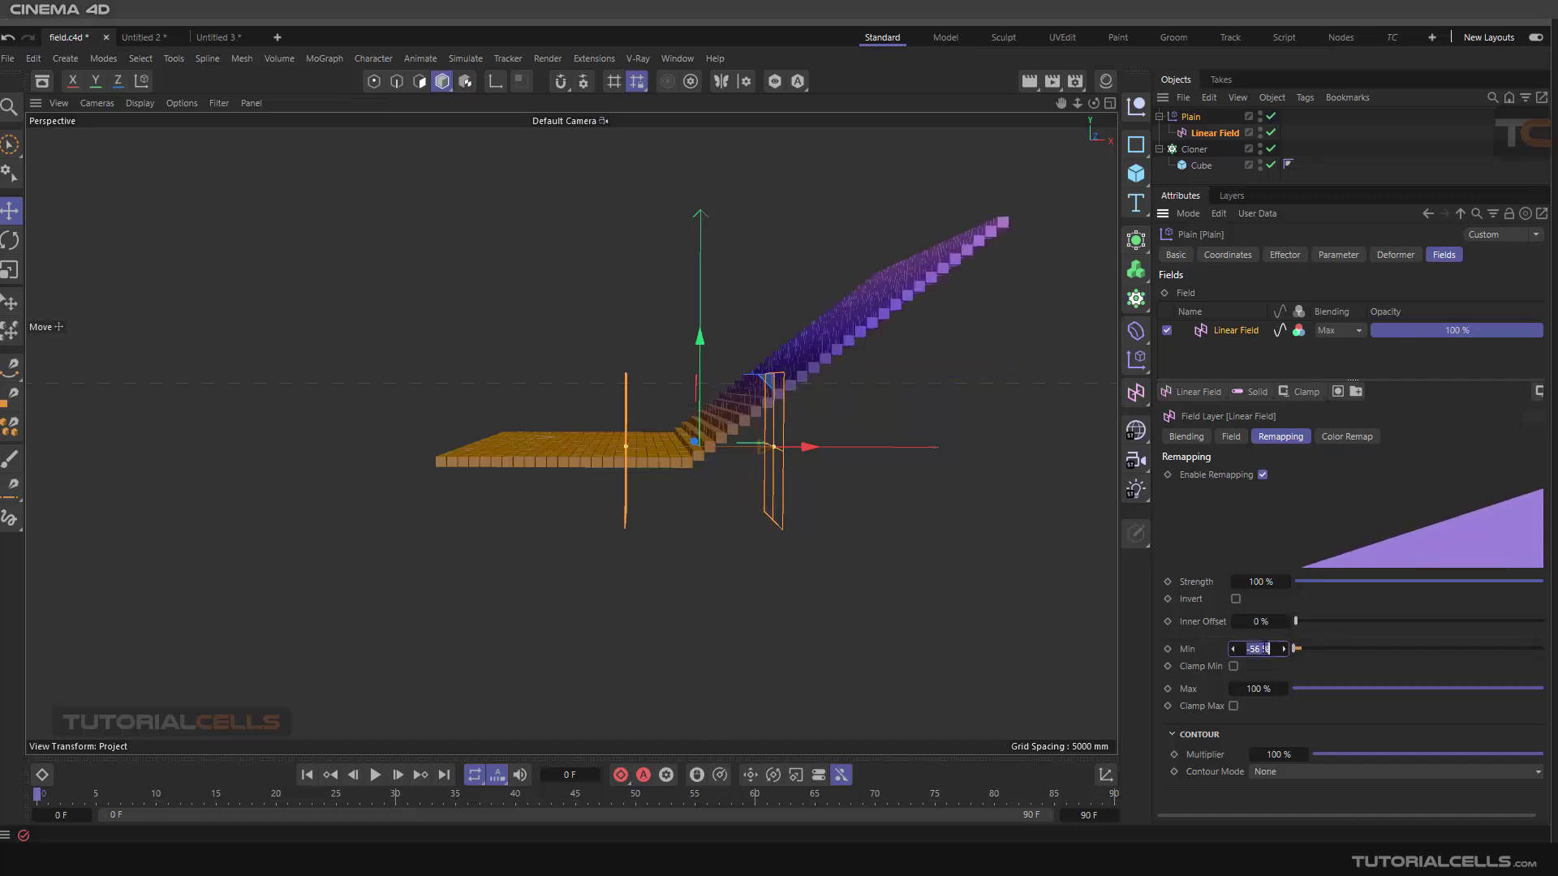
type("0")
key("Return")
Enable both Clamp Max and Clamp Min on the Linear Field layer
left_click(1233, 705)
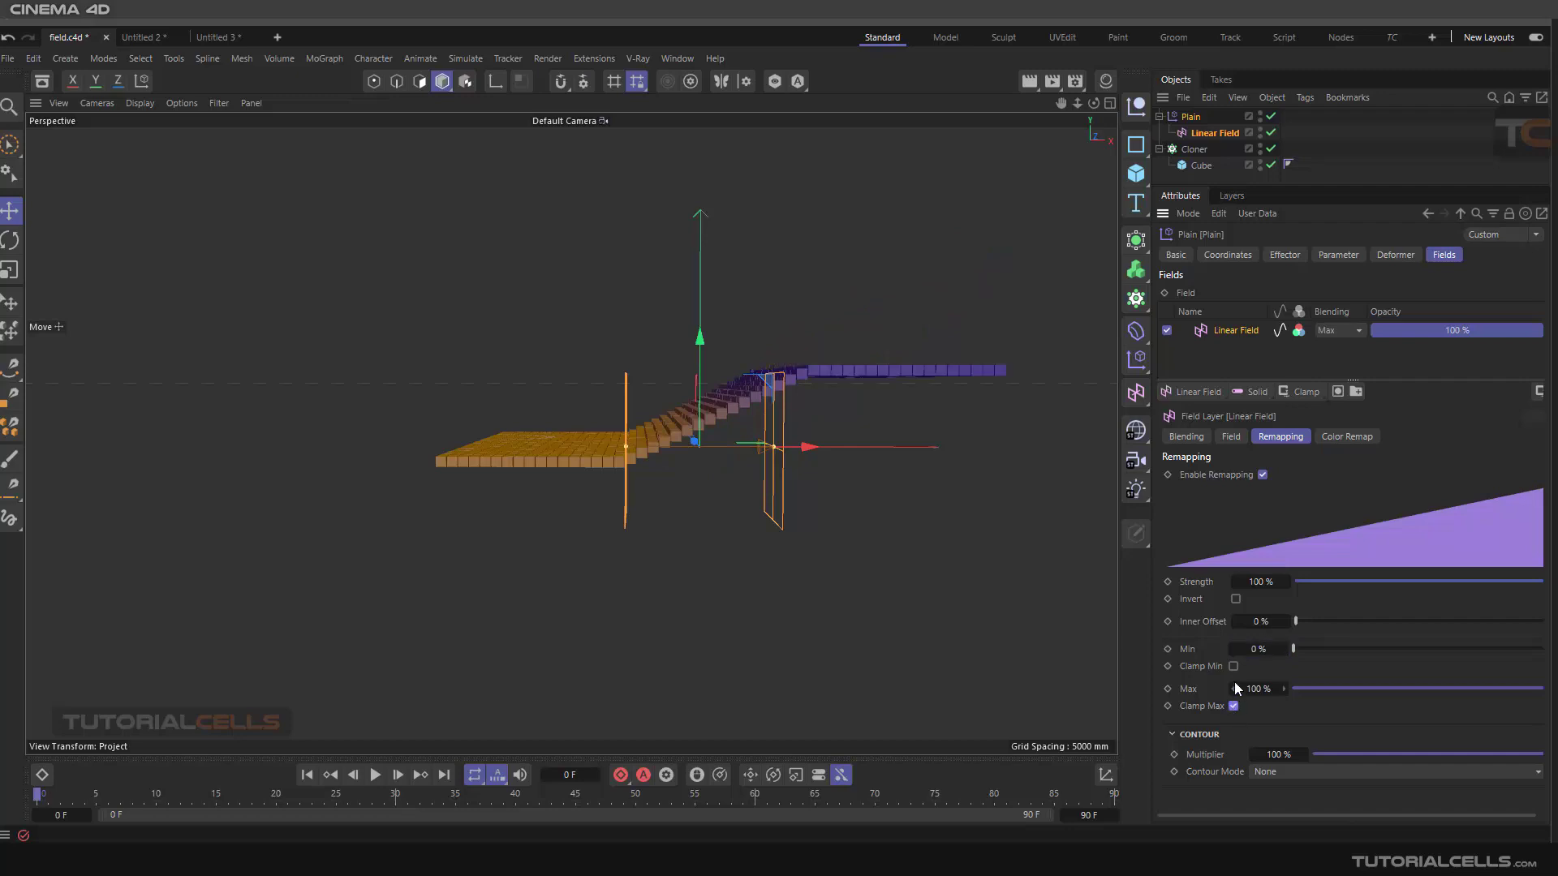
scroll(872, 406, "up", 3)
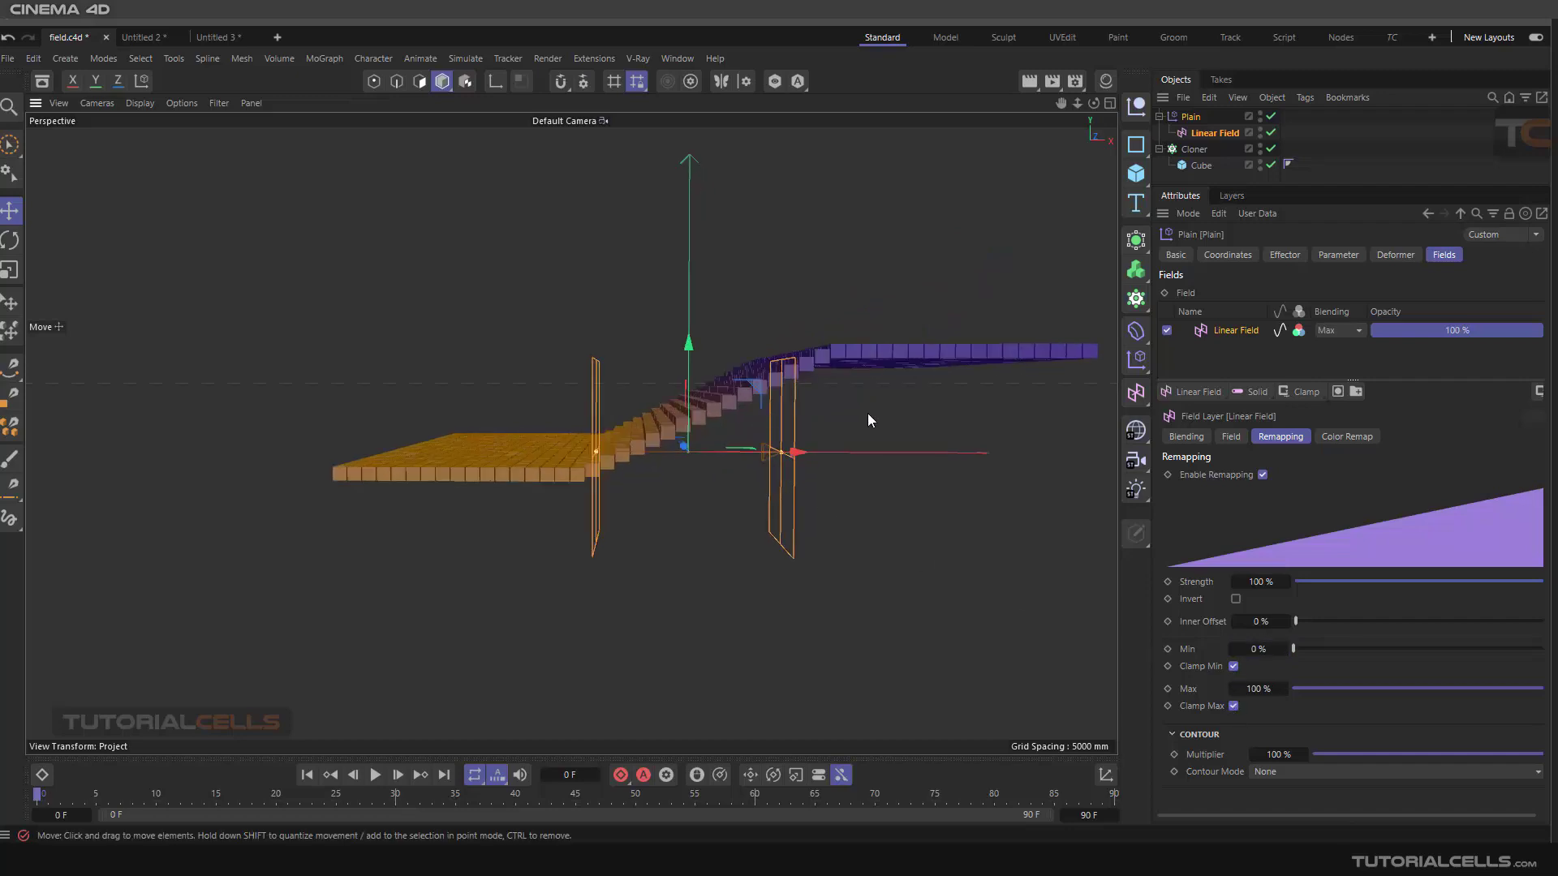
left_click_drag(867, 407, 695, 382, "alt")
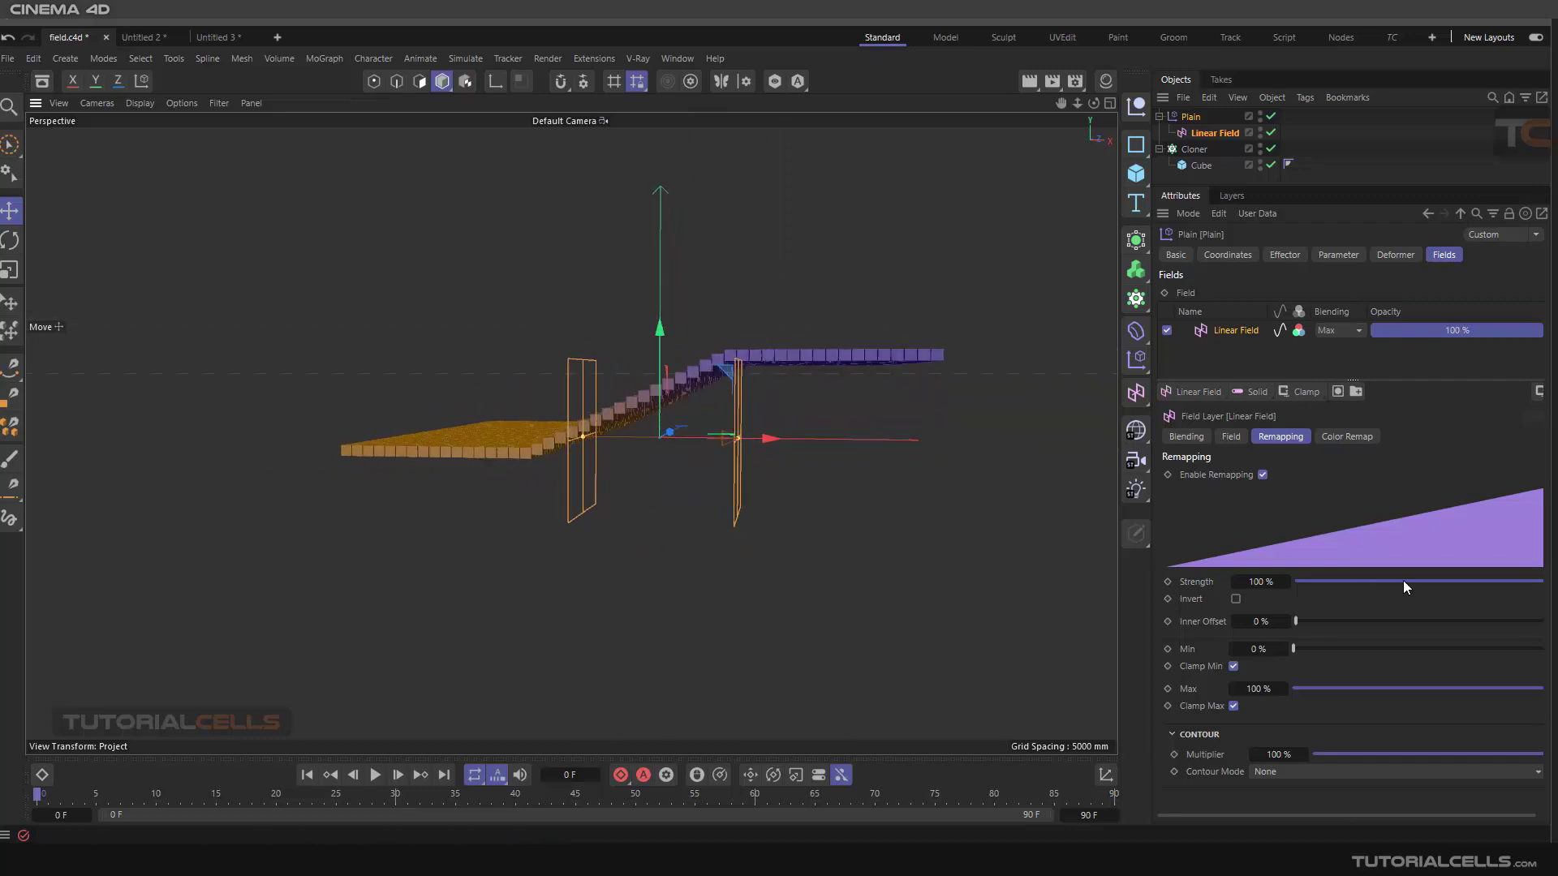
left_click(1539, 392)
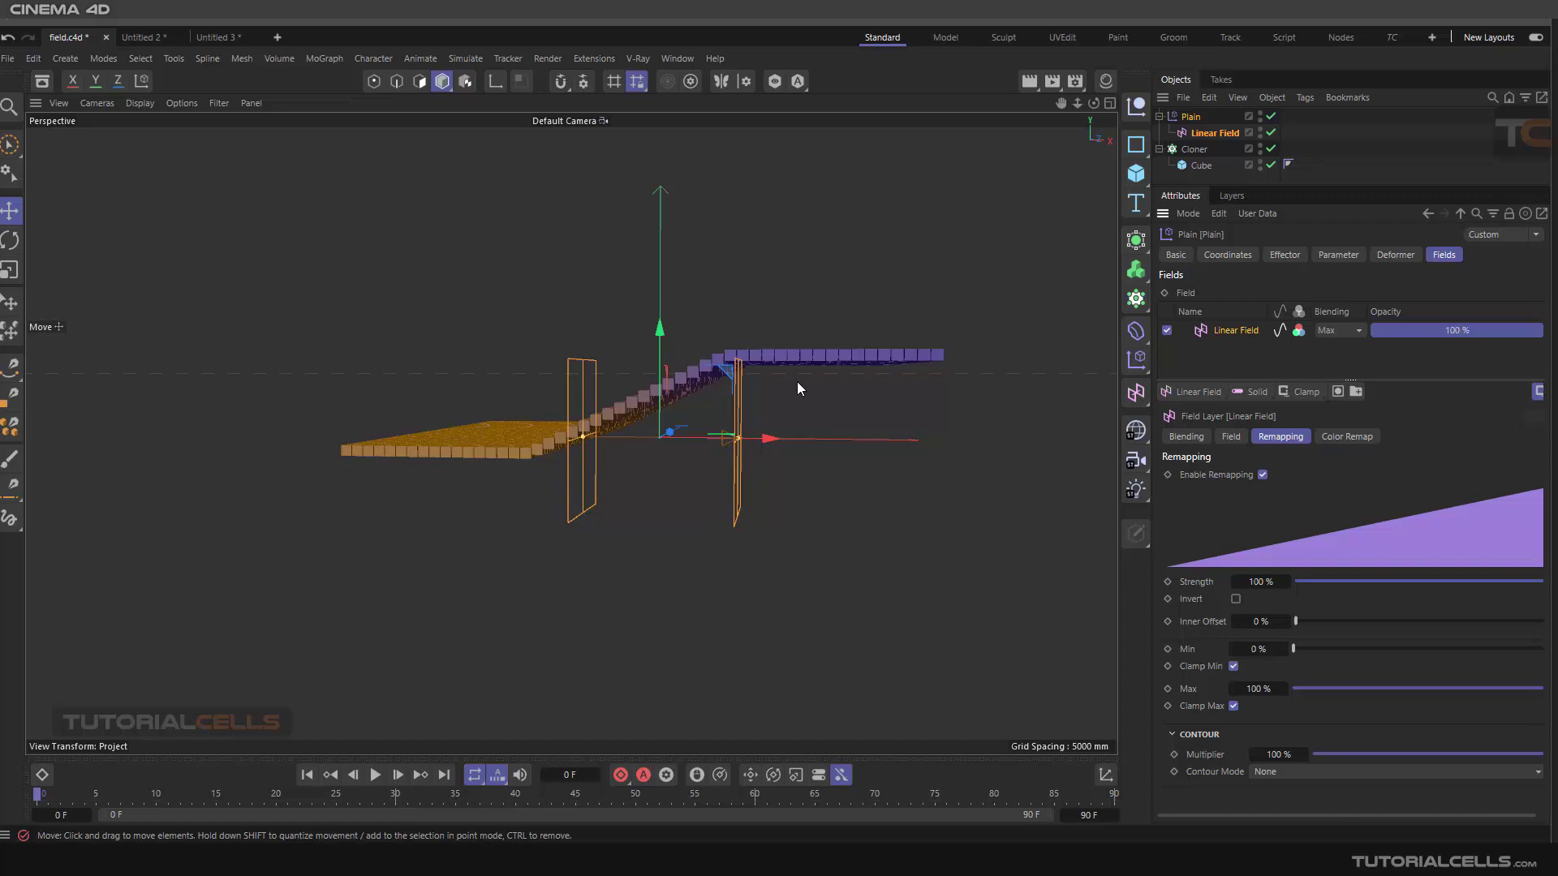
scroll(812, 391, "up", 1)
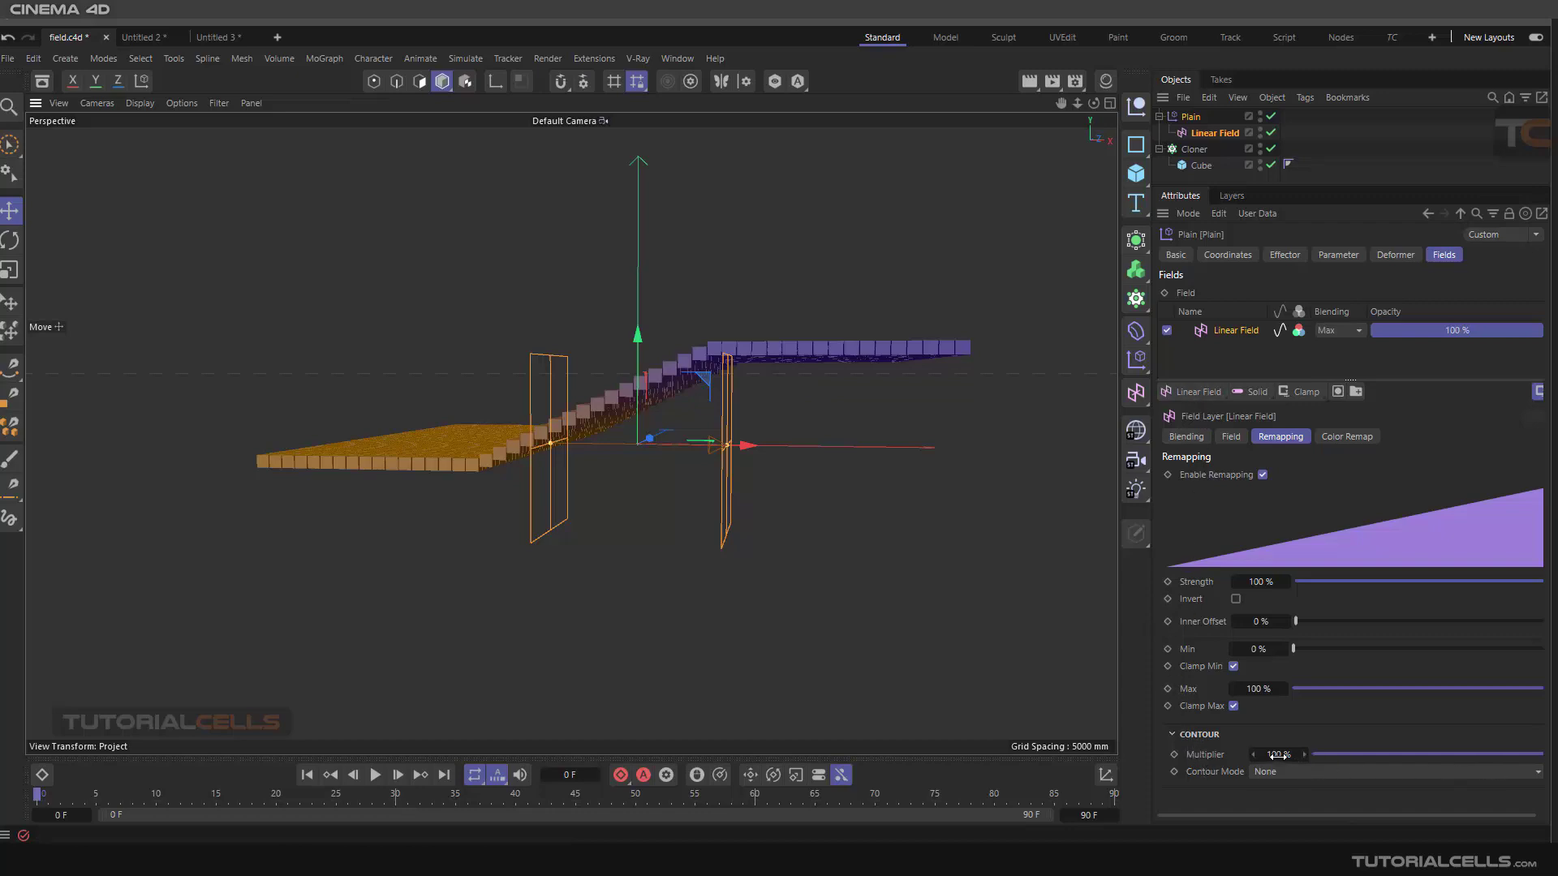
Set the contour Multiplier to about 108%, Contour Mode to Quadratic, and Curve to about 52%
mouse_move(1278, 756)
left_mouse_down()
mouse_move(1297, 756)
mouse_move(1191, 756)
mouse_move(1291, 756)
left_mouse_up()
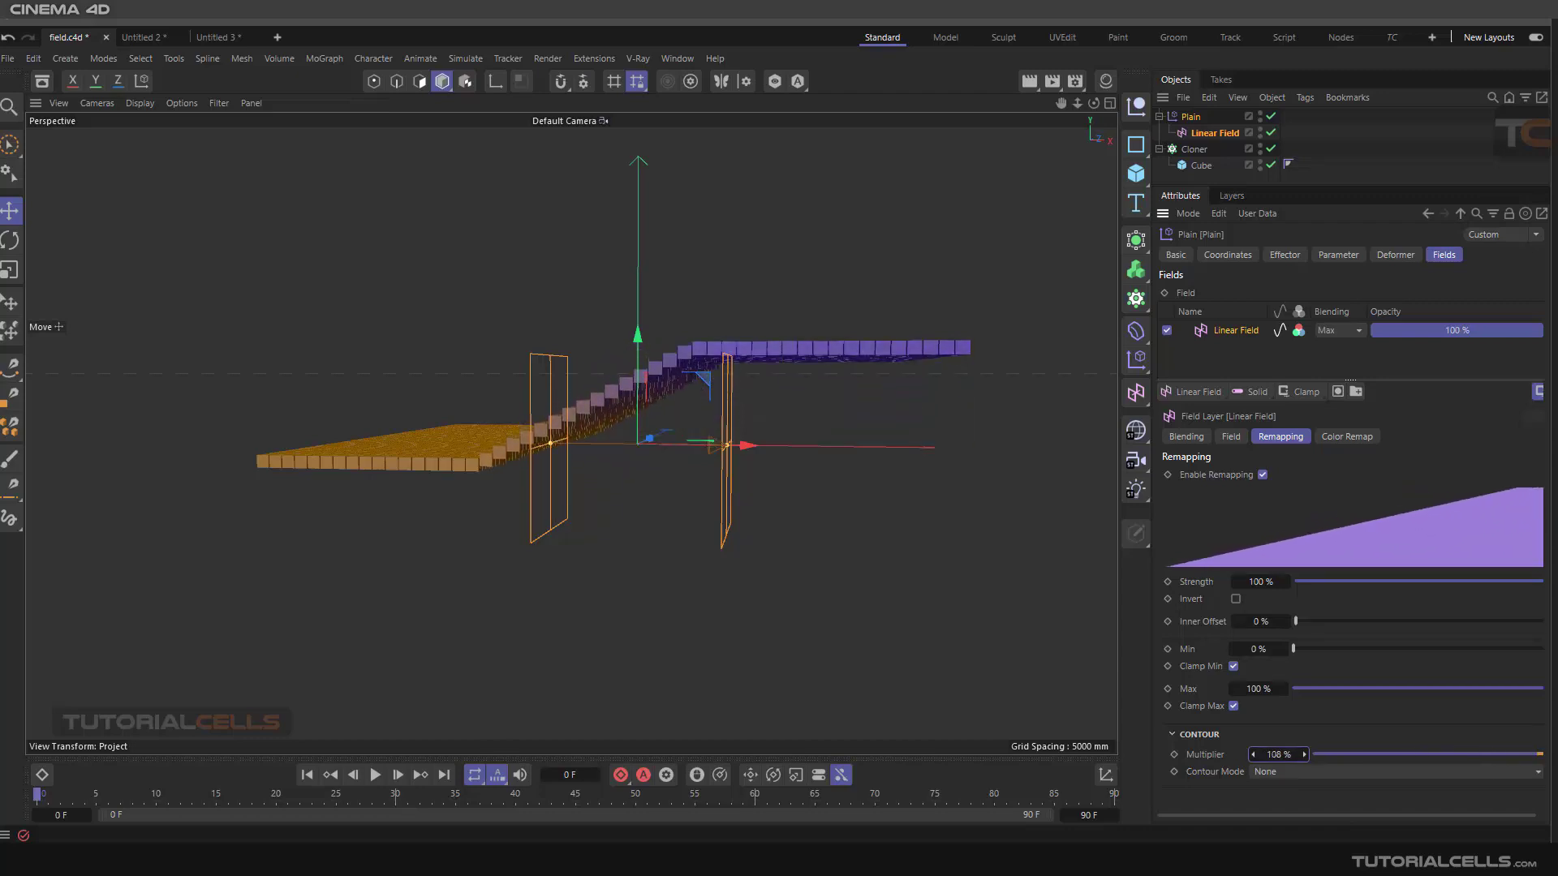
left_click(1251, 773)
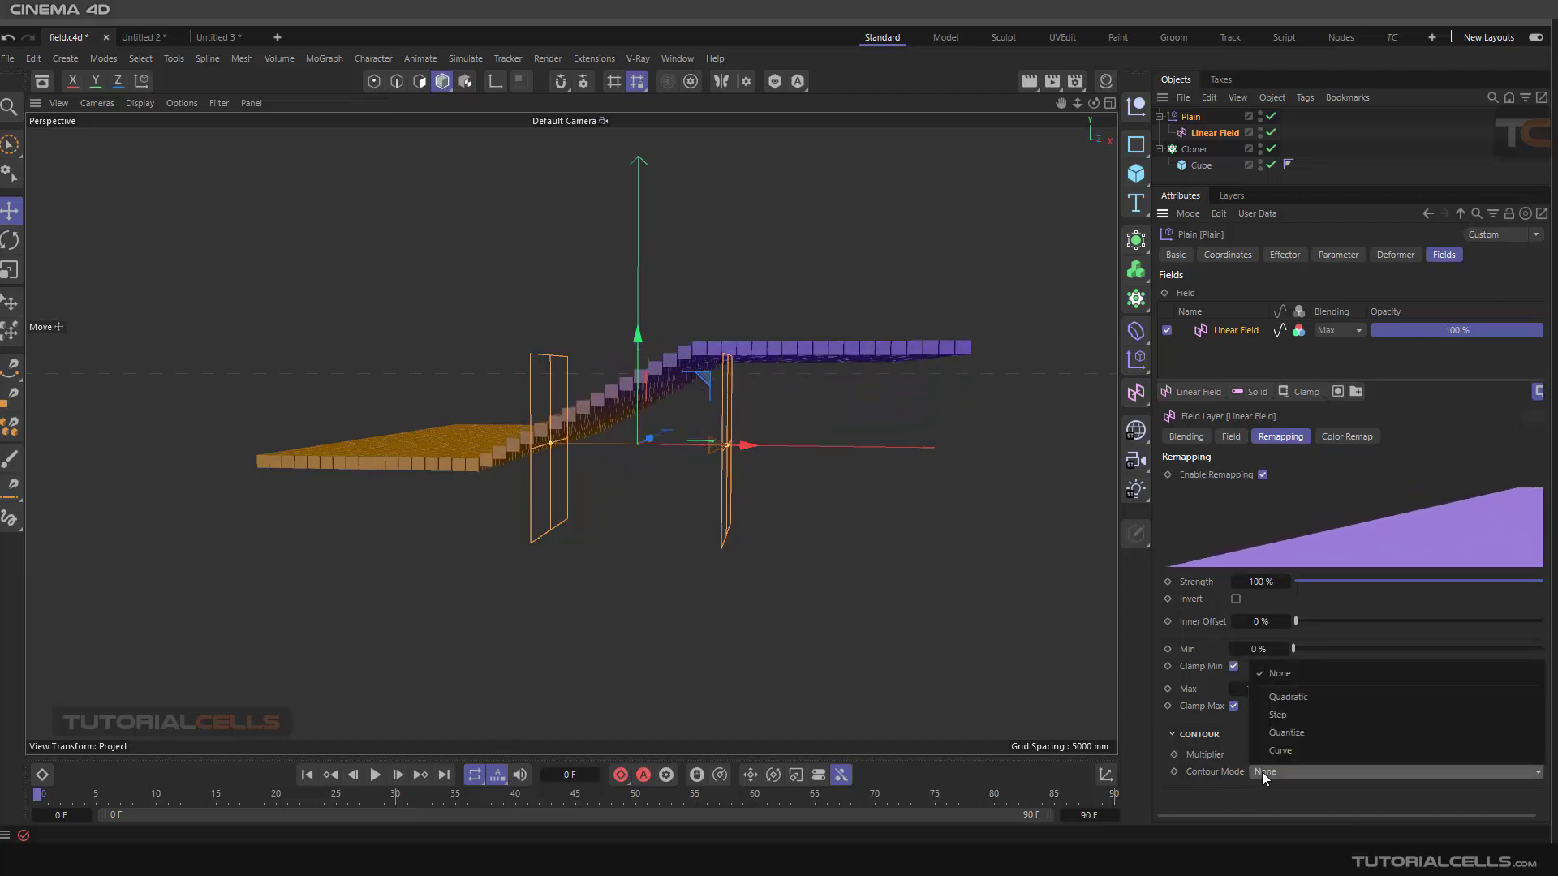
left_click(1310, 702)
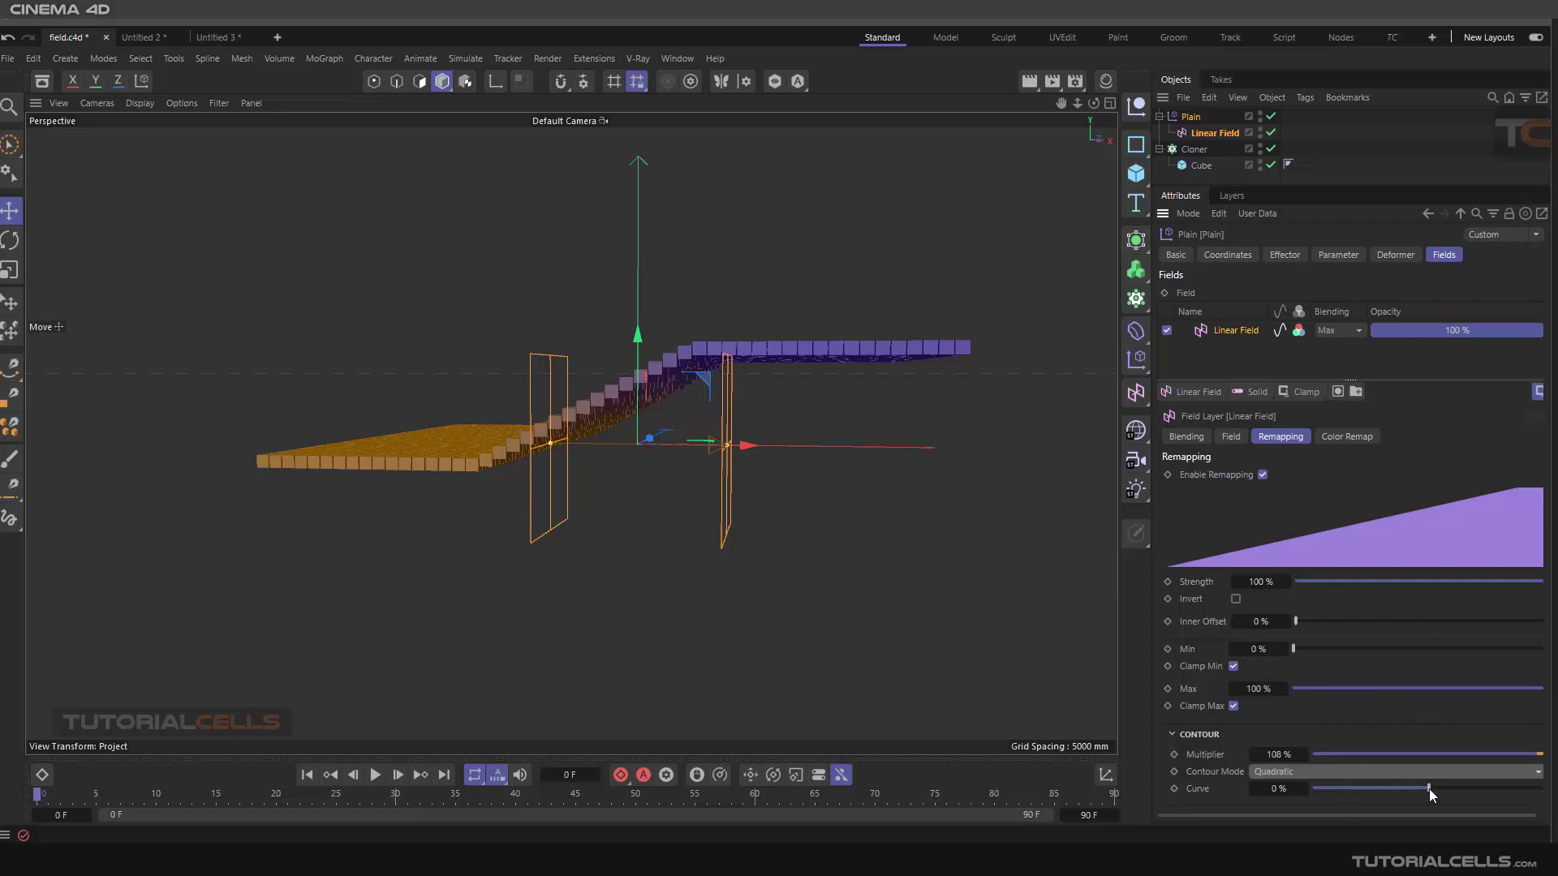
left_click_drag(1429, 789, 1488, 787)
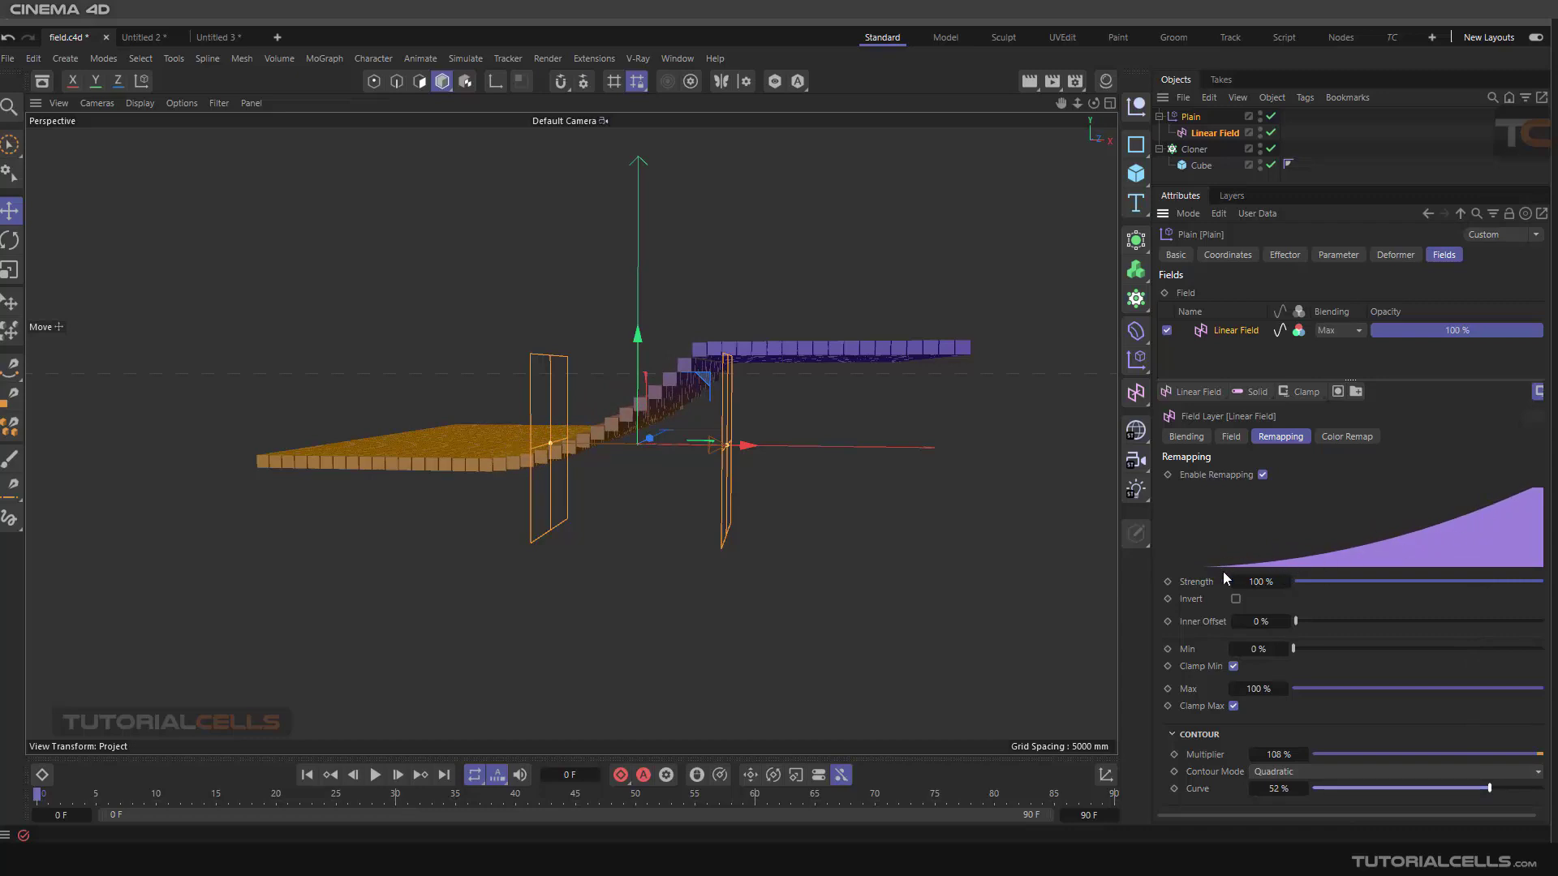
Switch Contour Mode to Quantize, set the Multiplier to 100% and Steps to 5
left_click(1292, 773)
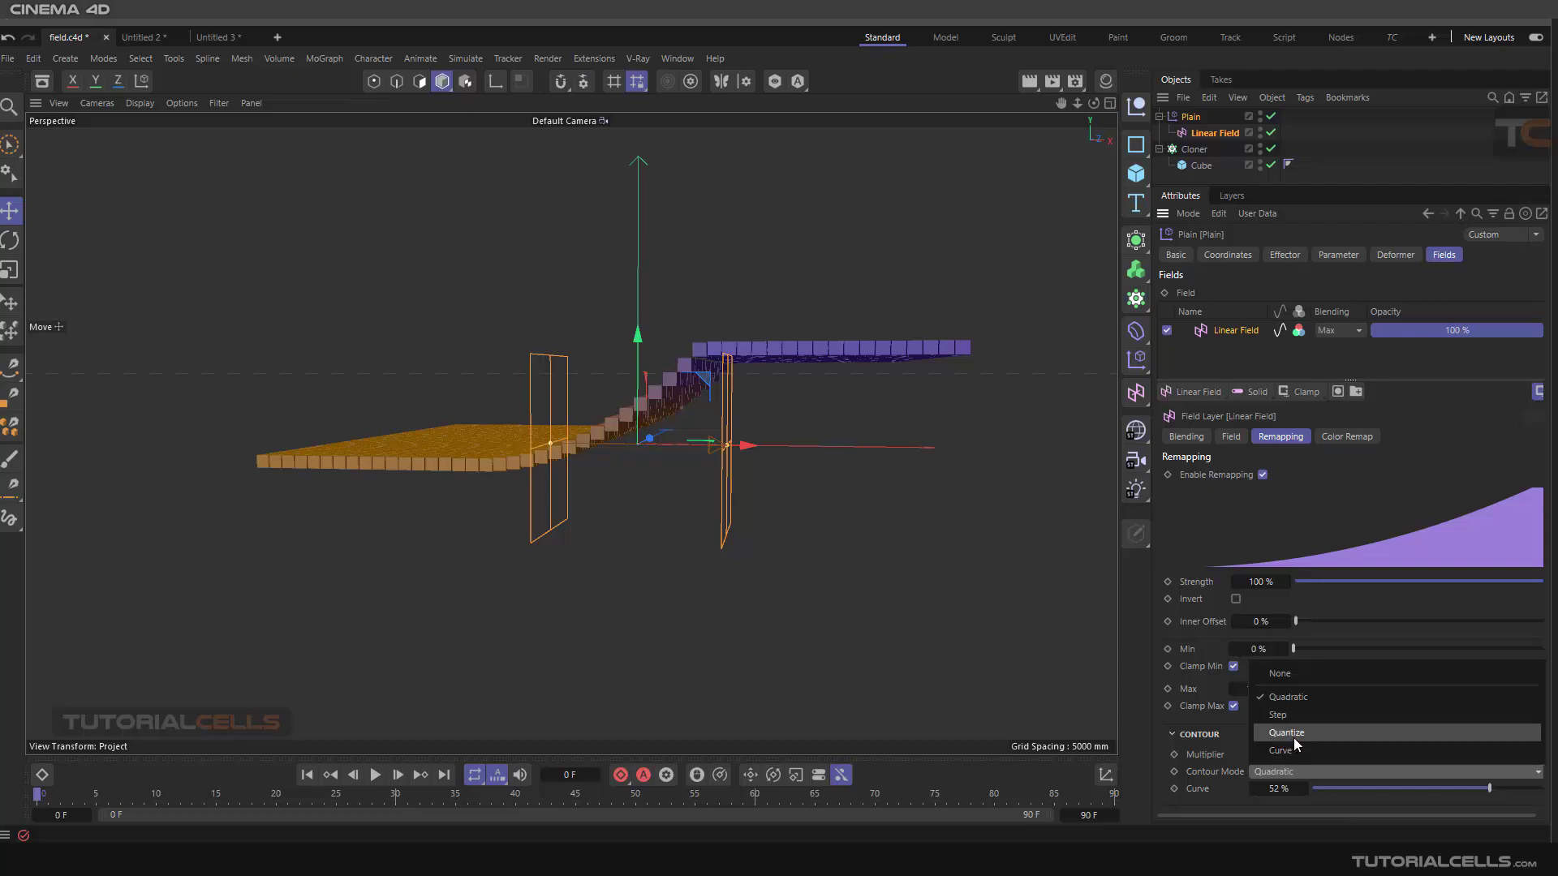
left_click(1294, 739)
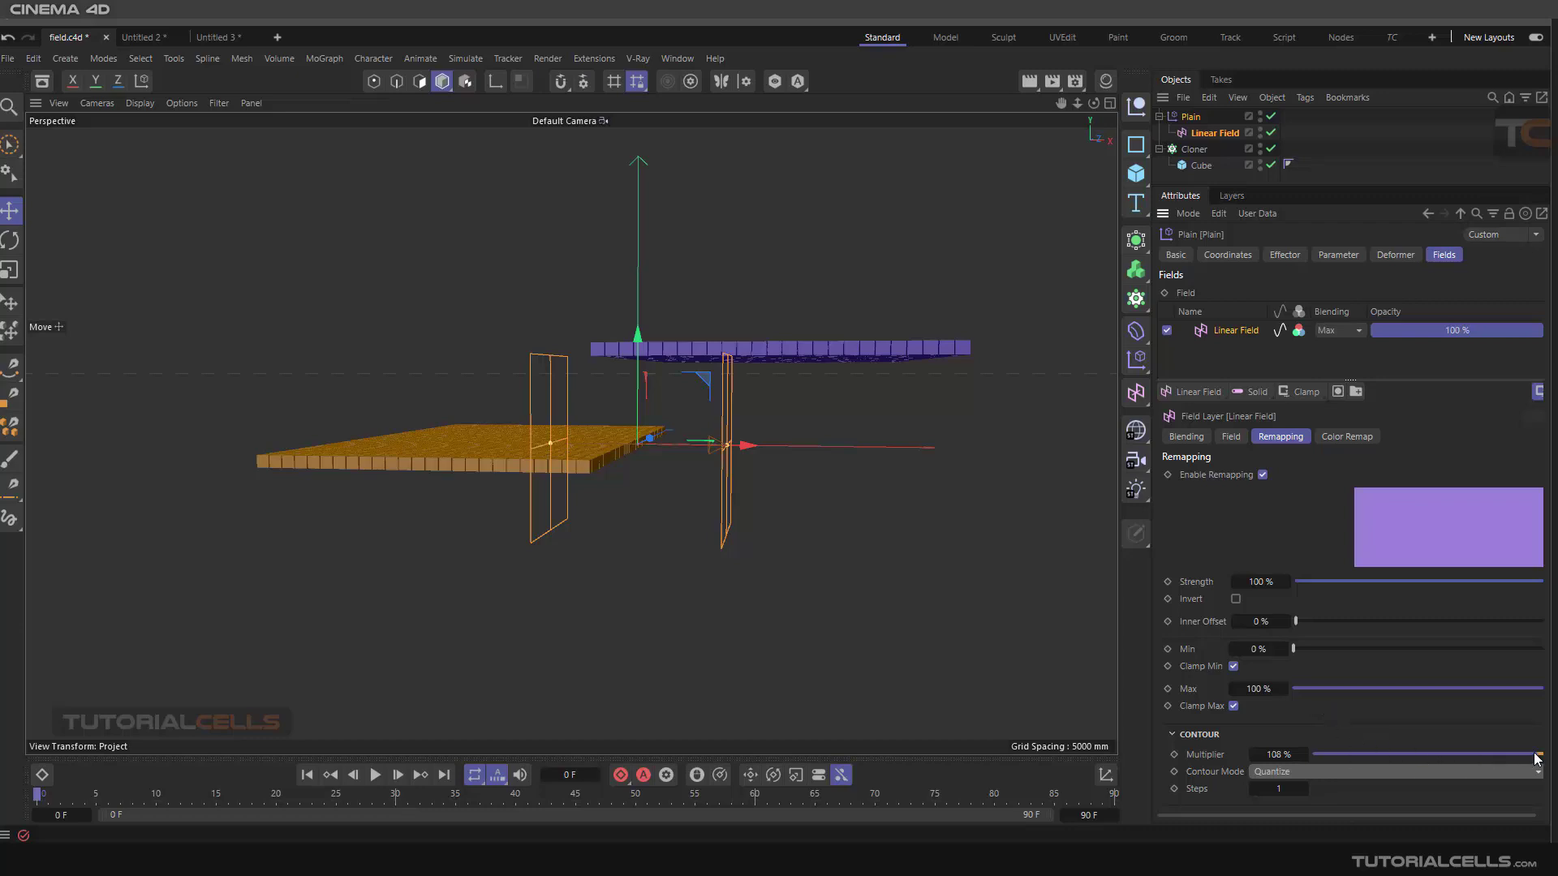
left_click_drag(1536, 755, 1547, 755)
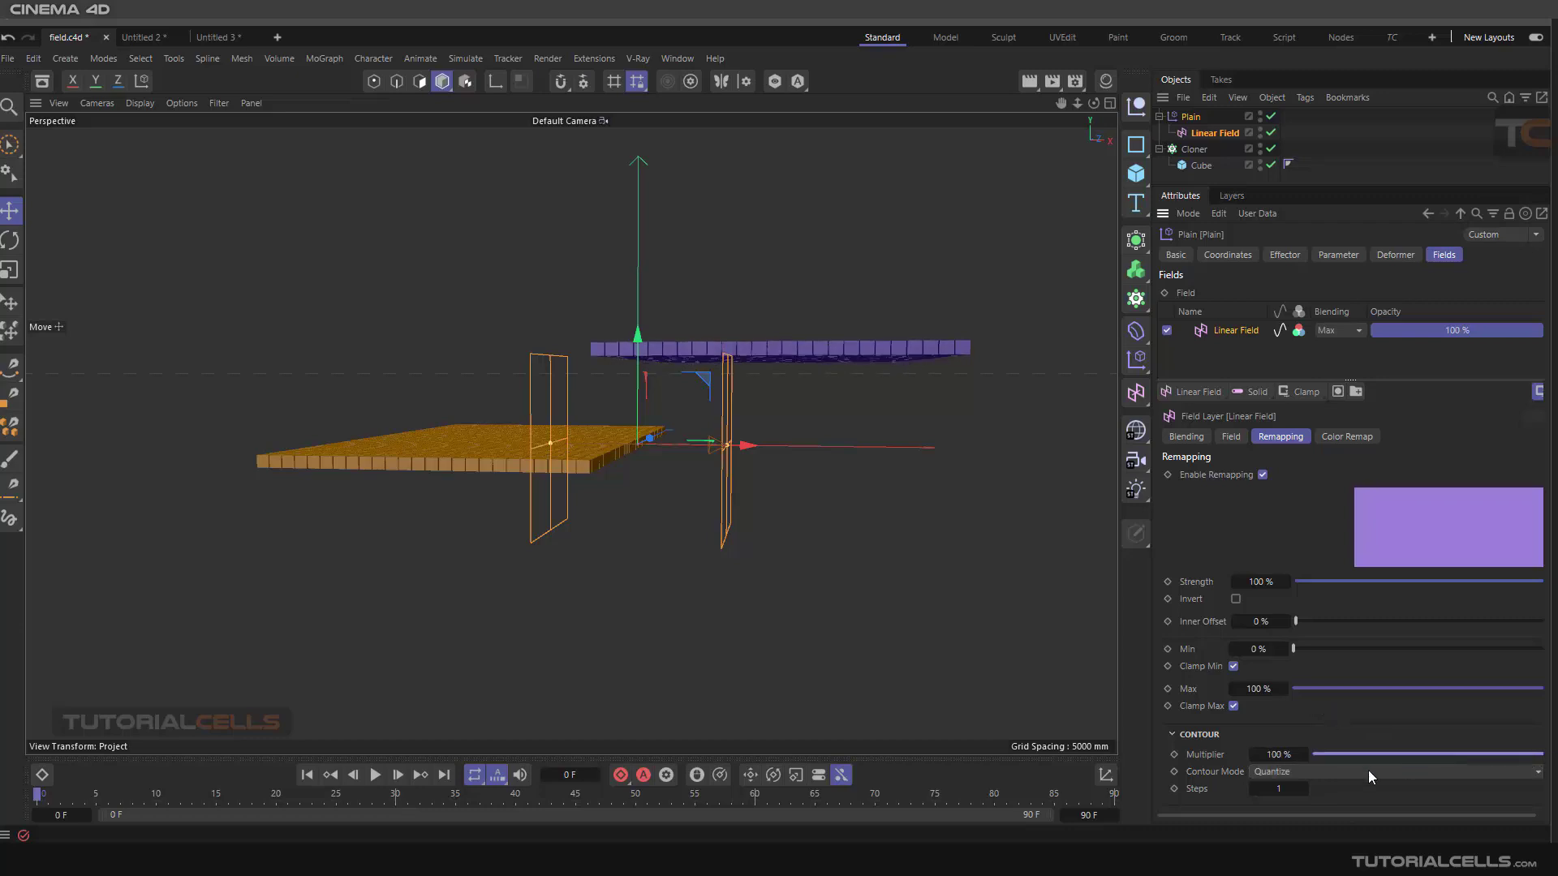
left_click(1304, 789)
left_click(1304, 789)
left_click(1304, 789)
Increase the contour Steps to 8
left_click(1304, 789)
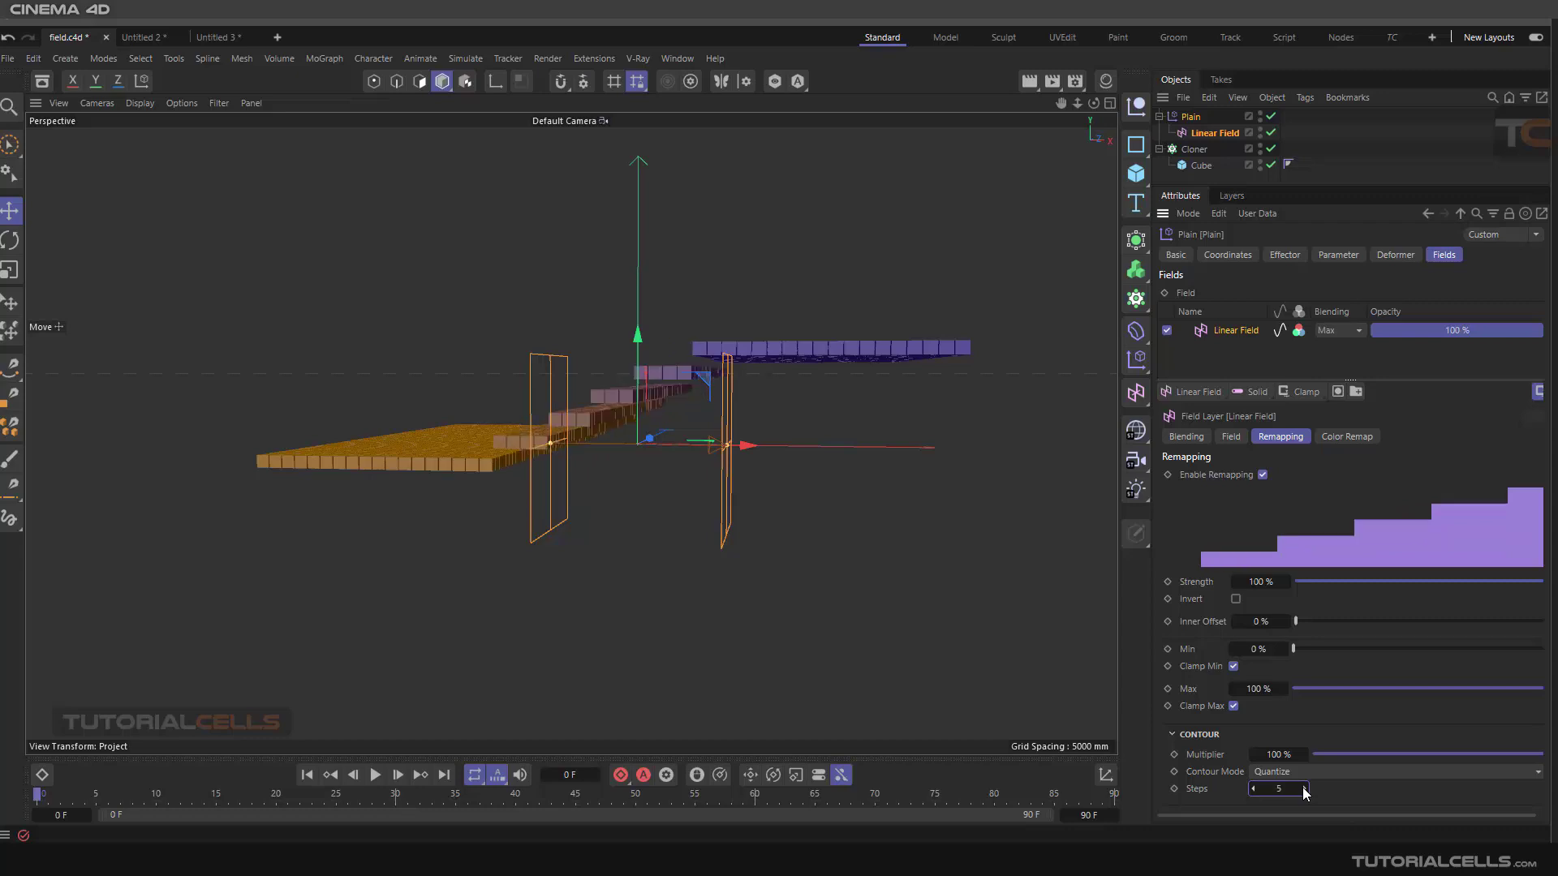
left_click(1305, 789)
left_click(1305, 789)
left_click(1304, 789)
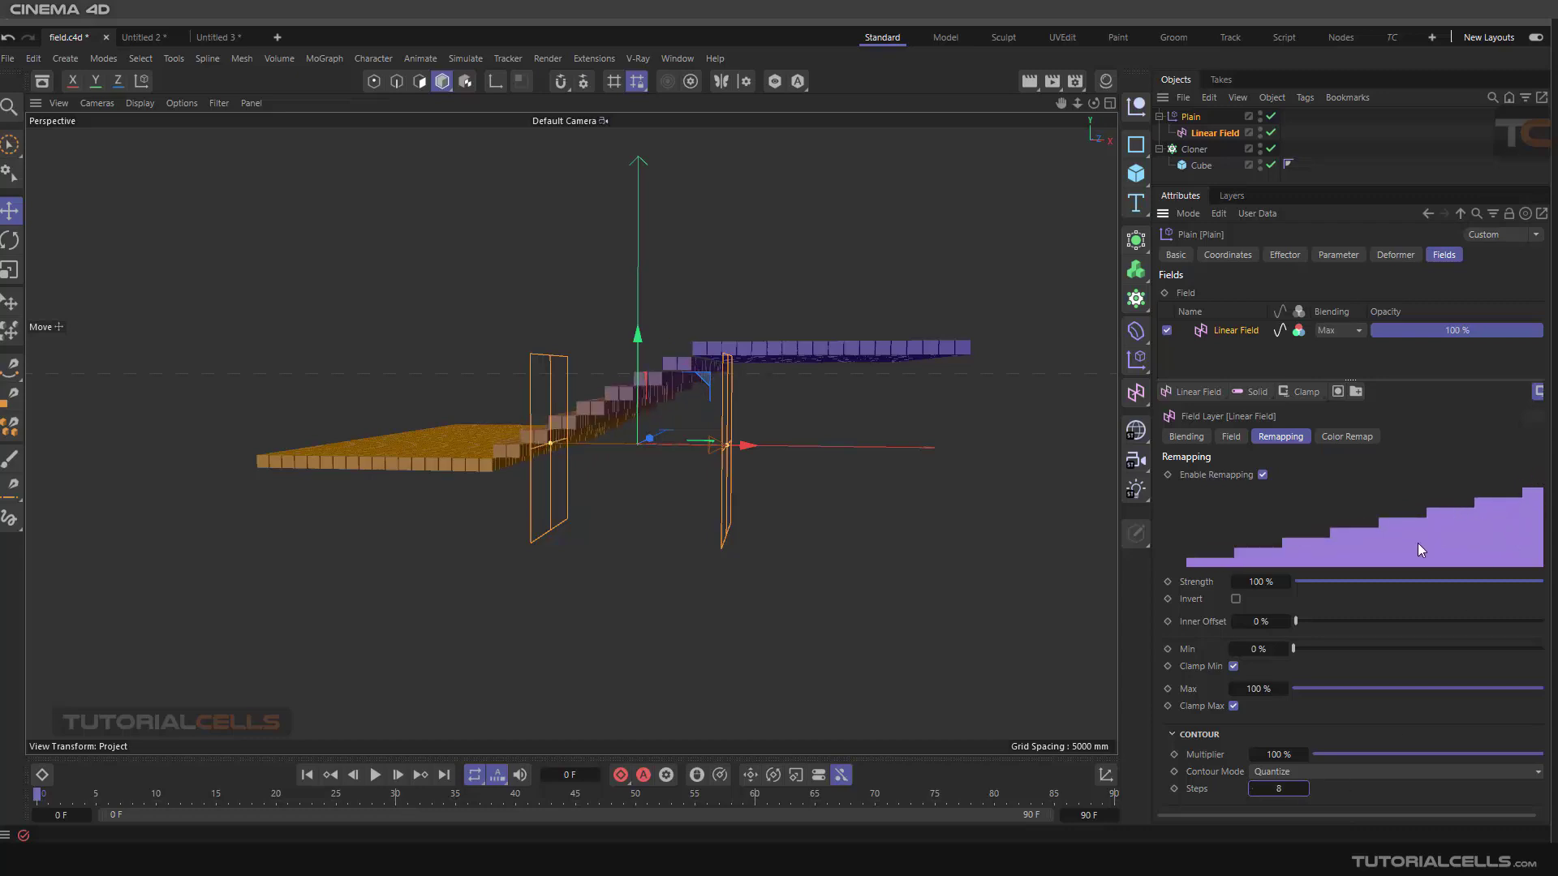
left_click_drag(610, 491, 711, 519, "alt")
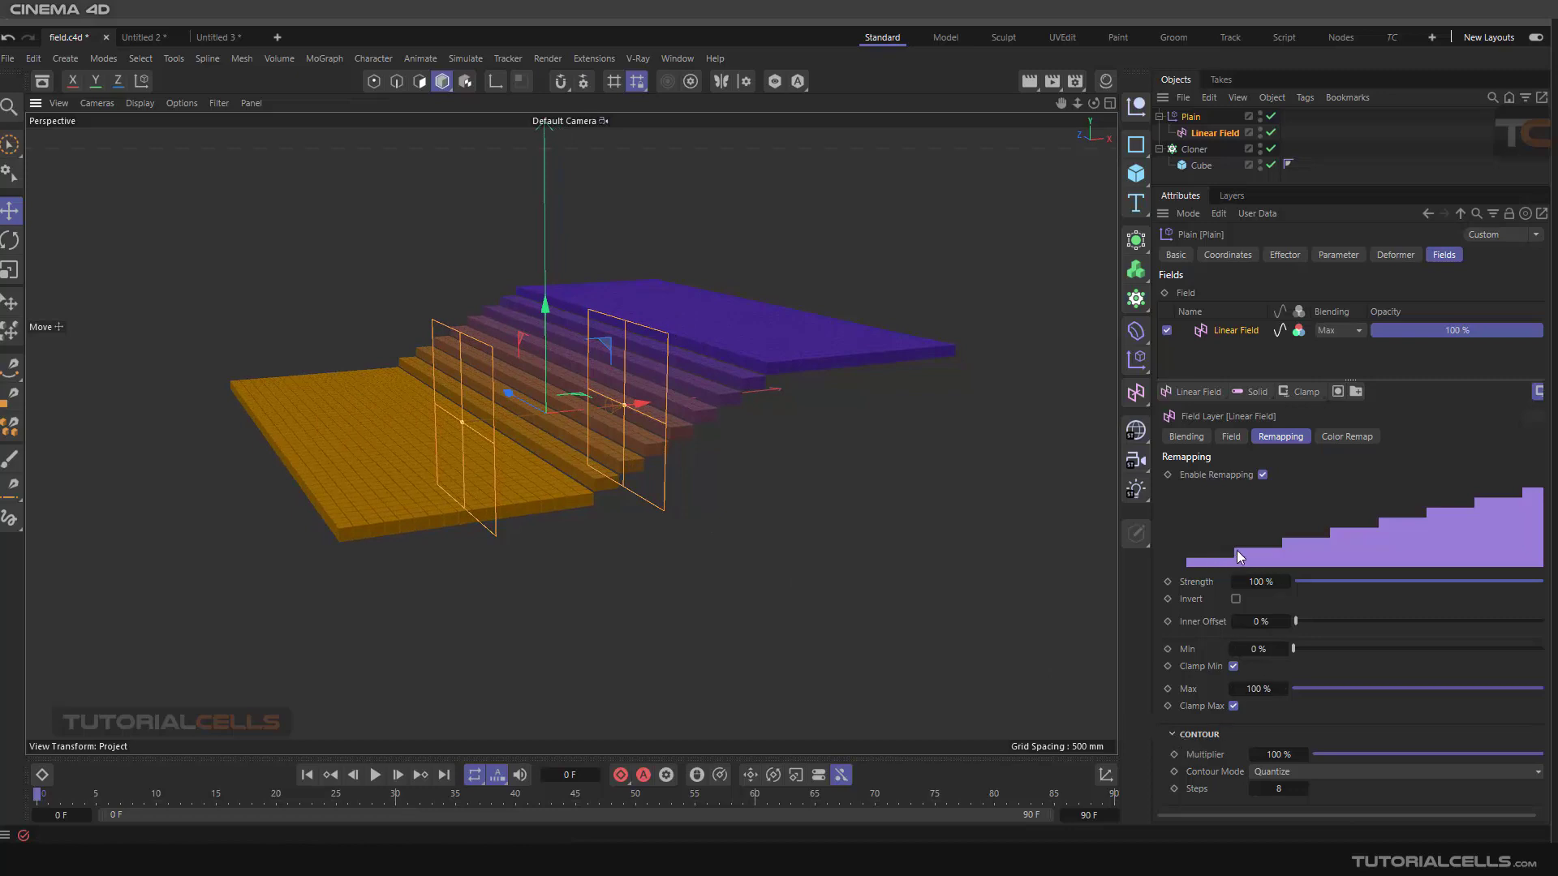
Switch Contour Mode to Curve and reshape the contour spline by moving two of its points
left_click(1315, 771)
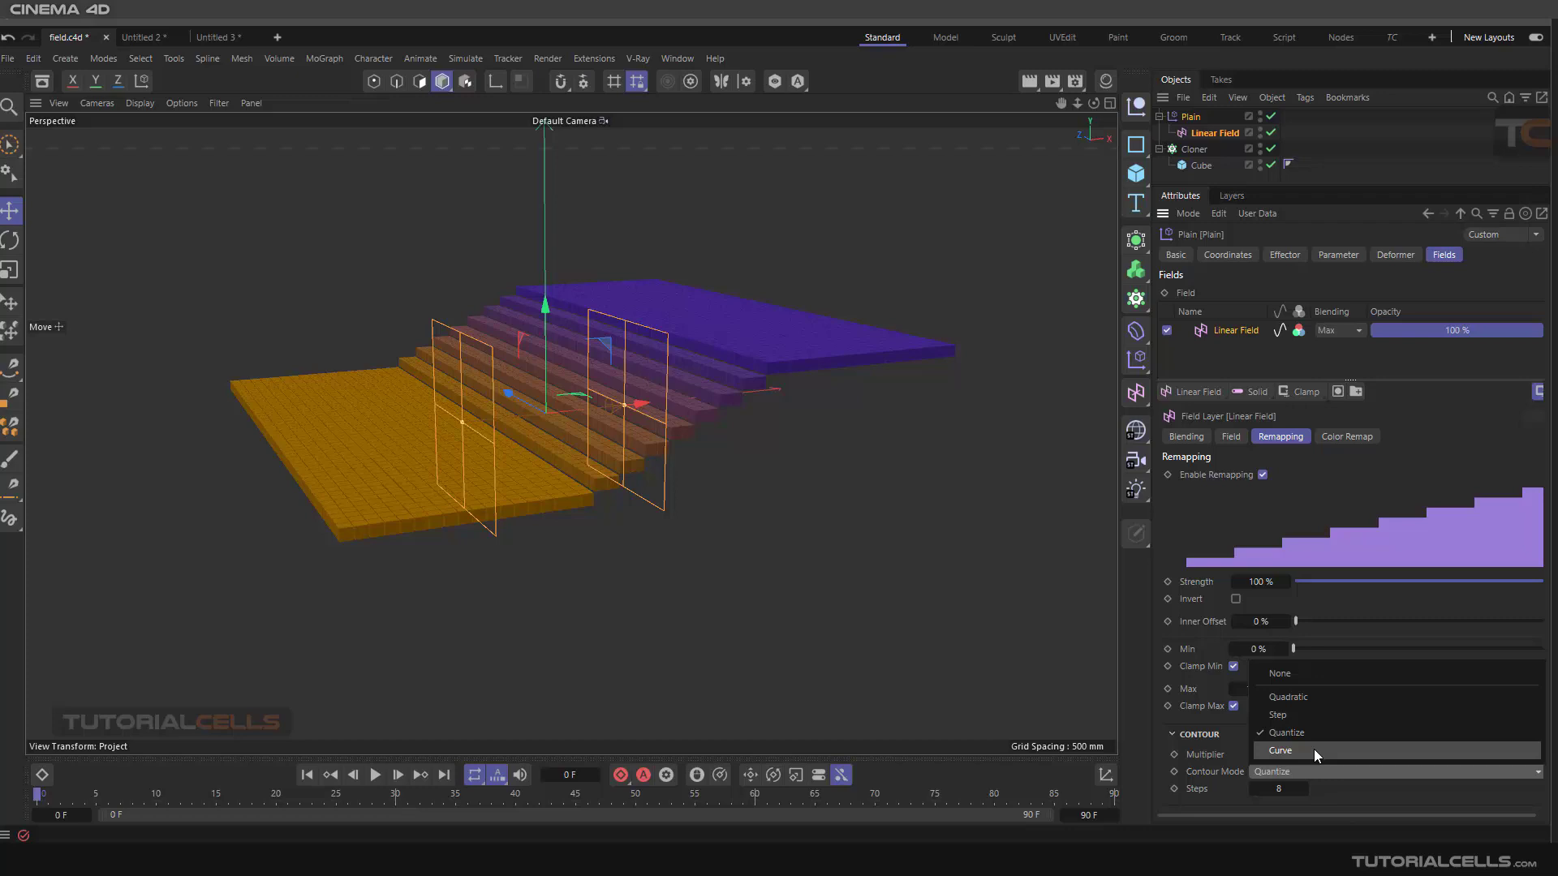
left_click(1294, 749)
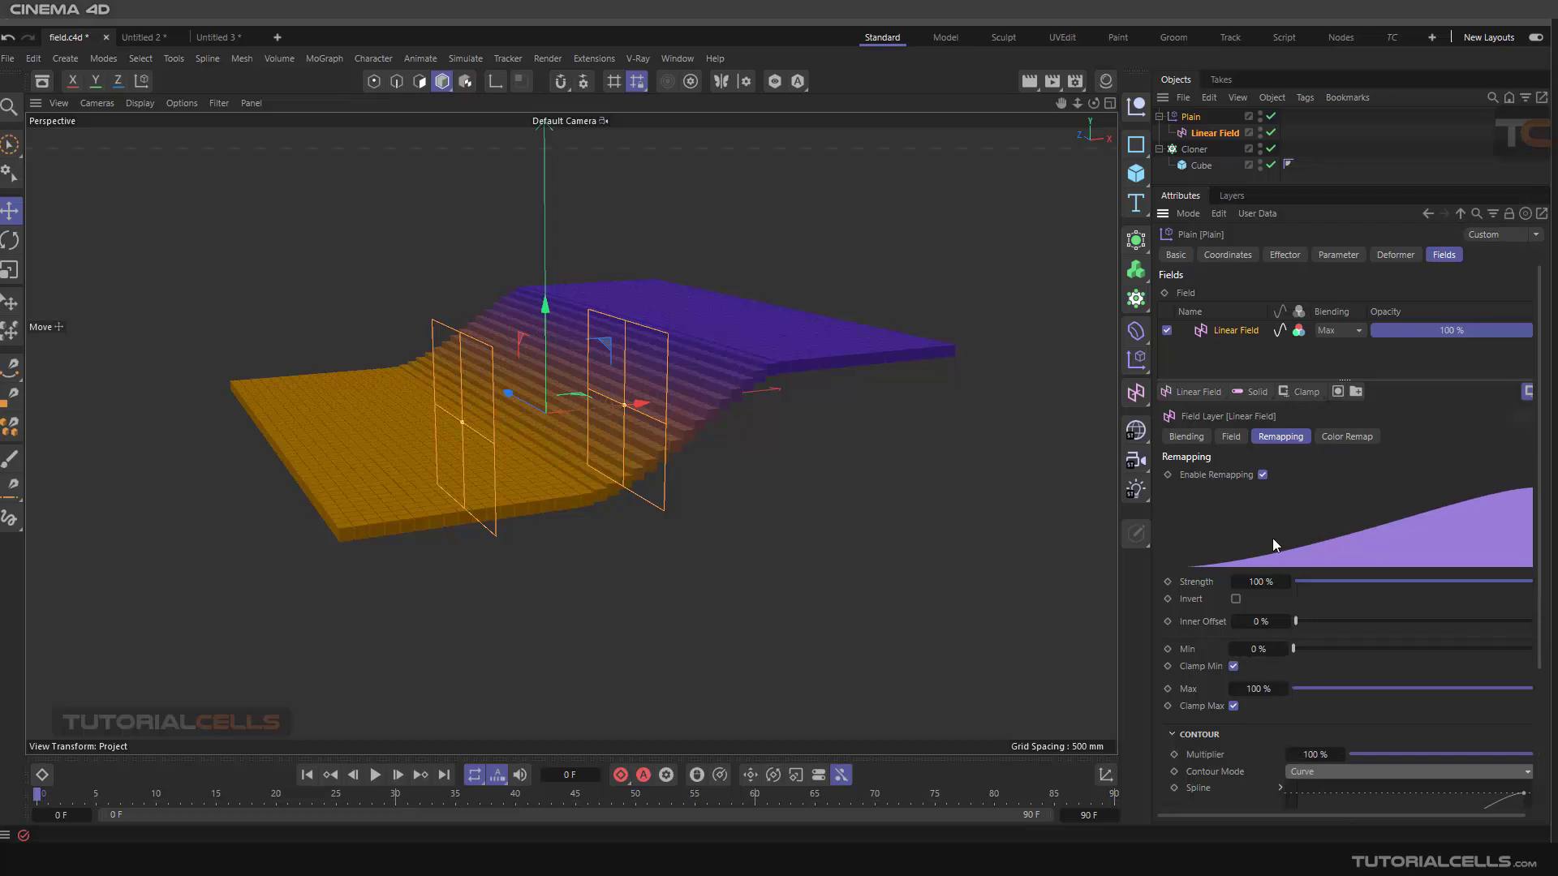
left_click_drag(1544, 527, 1536, 690)
scroll(710, 483, "up", 2)
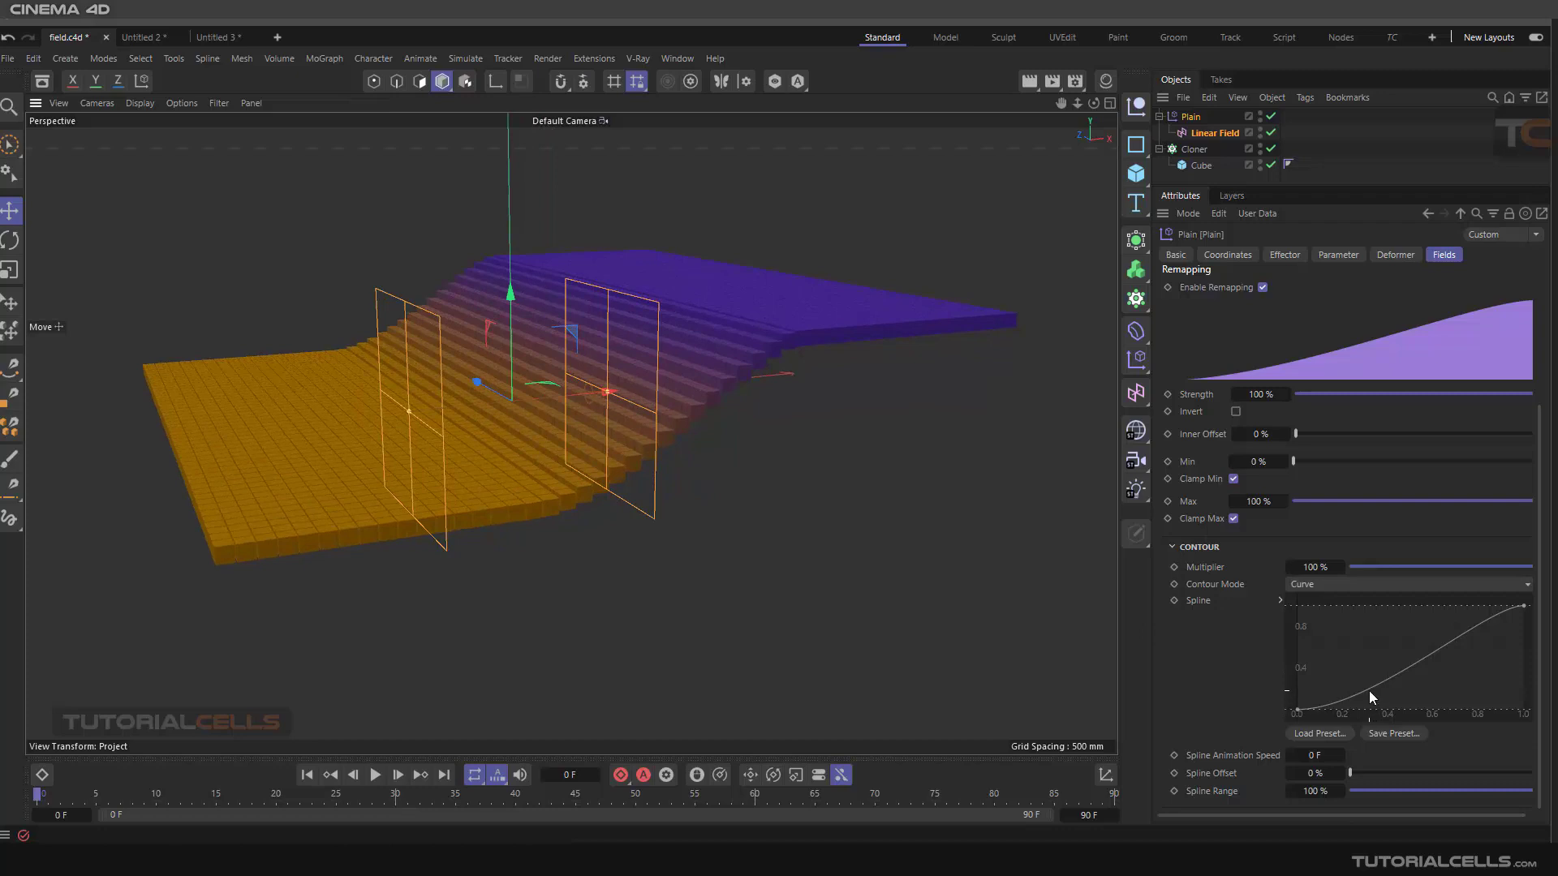
left_click_drag(1370, 691, 1341, 668)
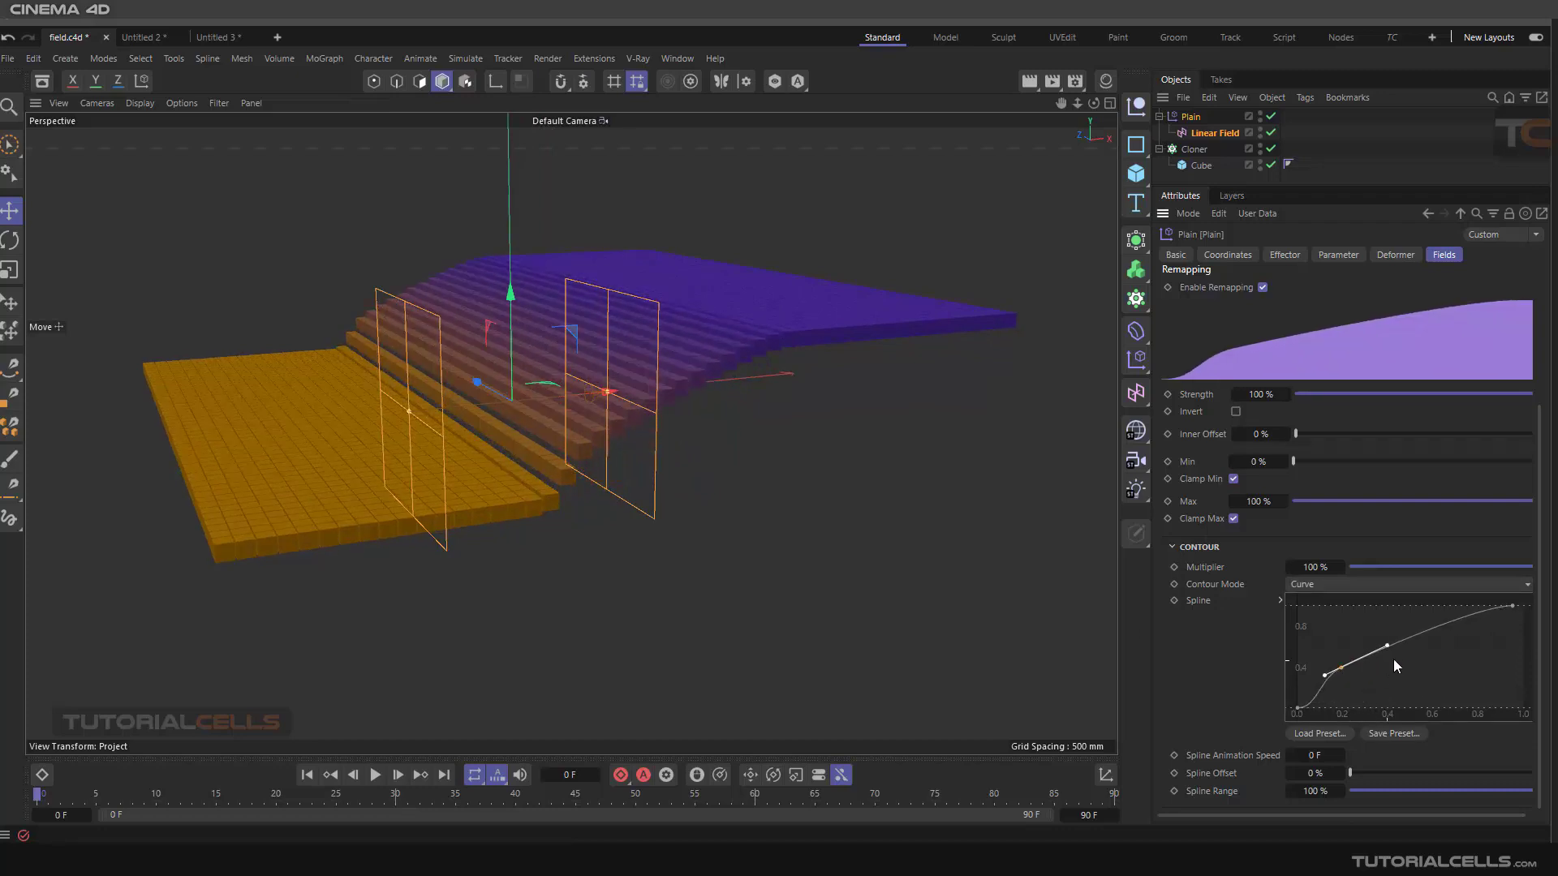
left_click_drag(1415, 636, 1447, 672, "ctrl")
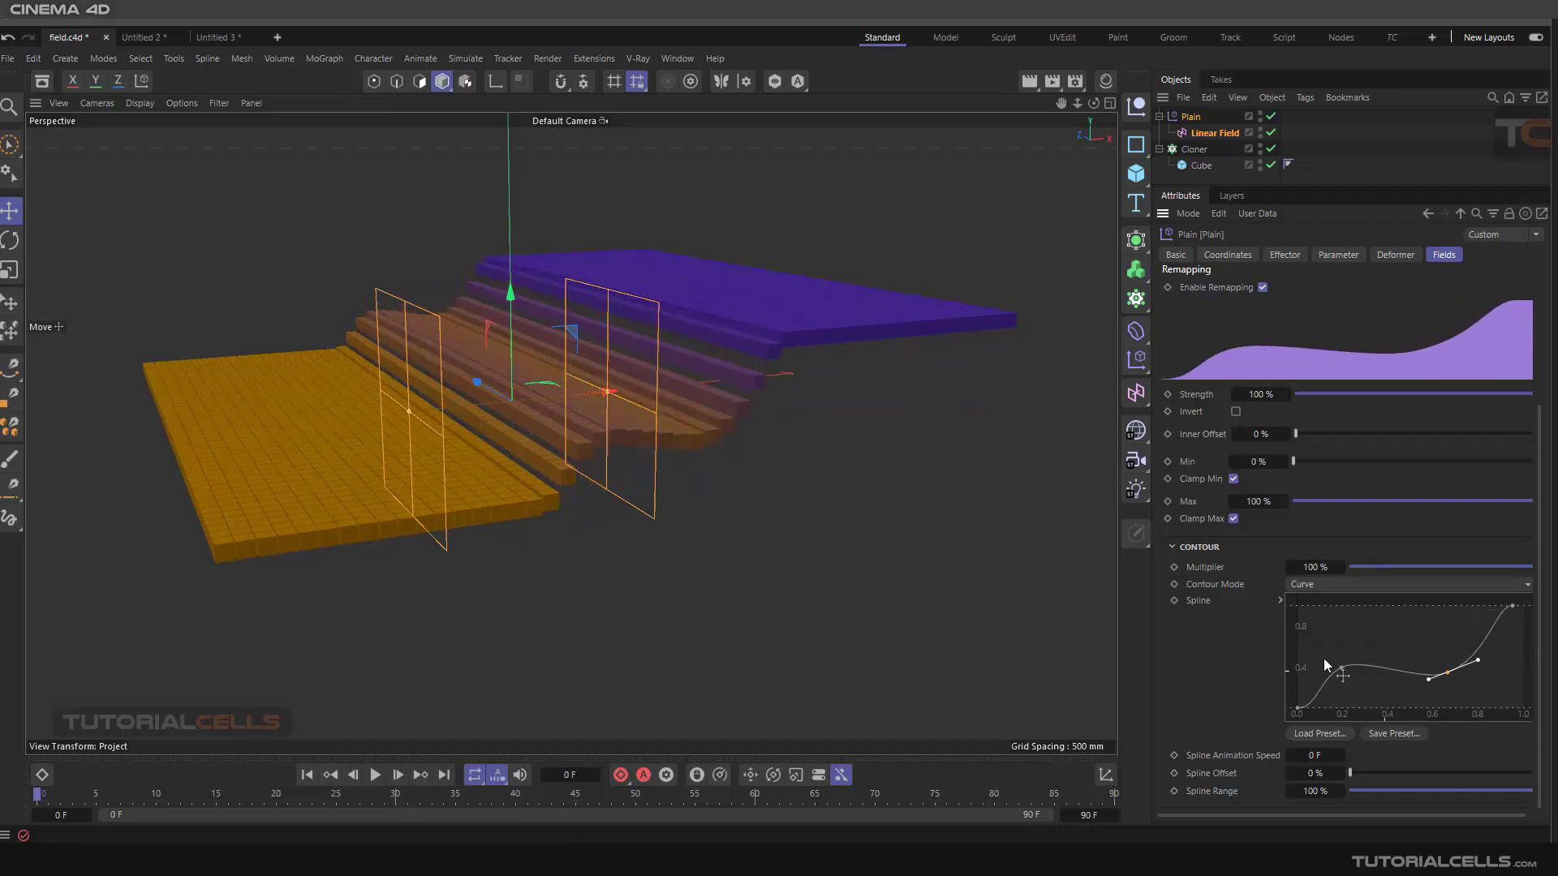
Set the Spline Animation Speed to 40 F, extend the timeline end to 500 F and play the animation
left_click_drag(659, 516, 712, 508, "alt")
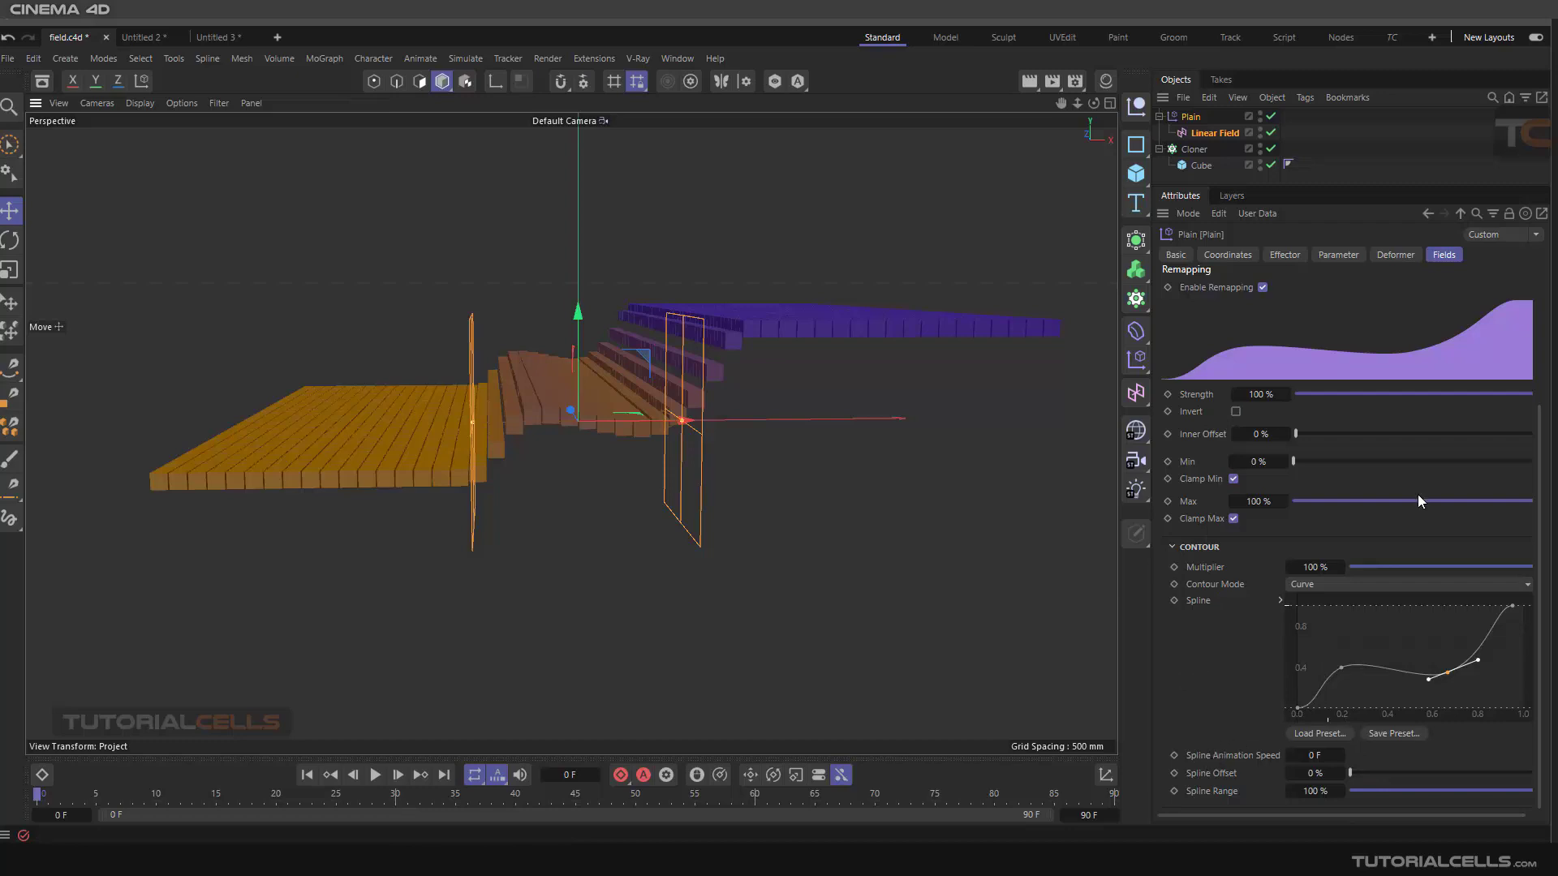
double_click(1308, 756)
type("40")
key("Return")
double_click(1308, 756)
left_click(1089, 814)
key("Return")
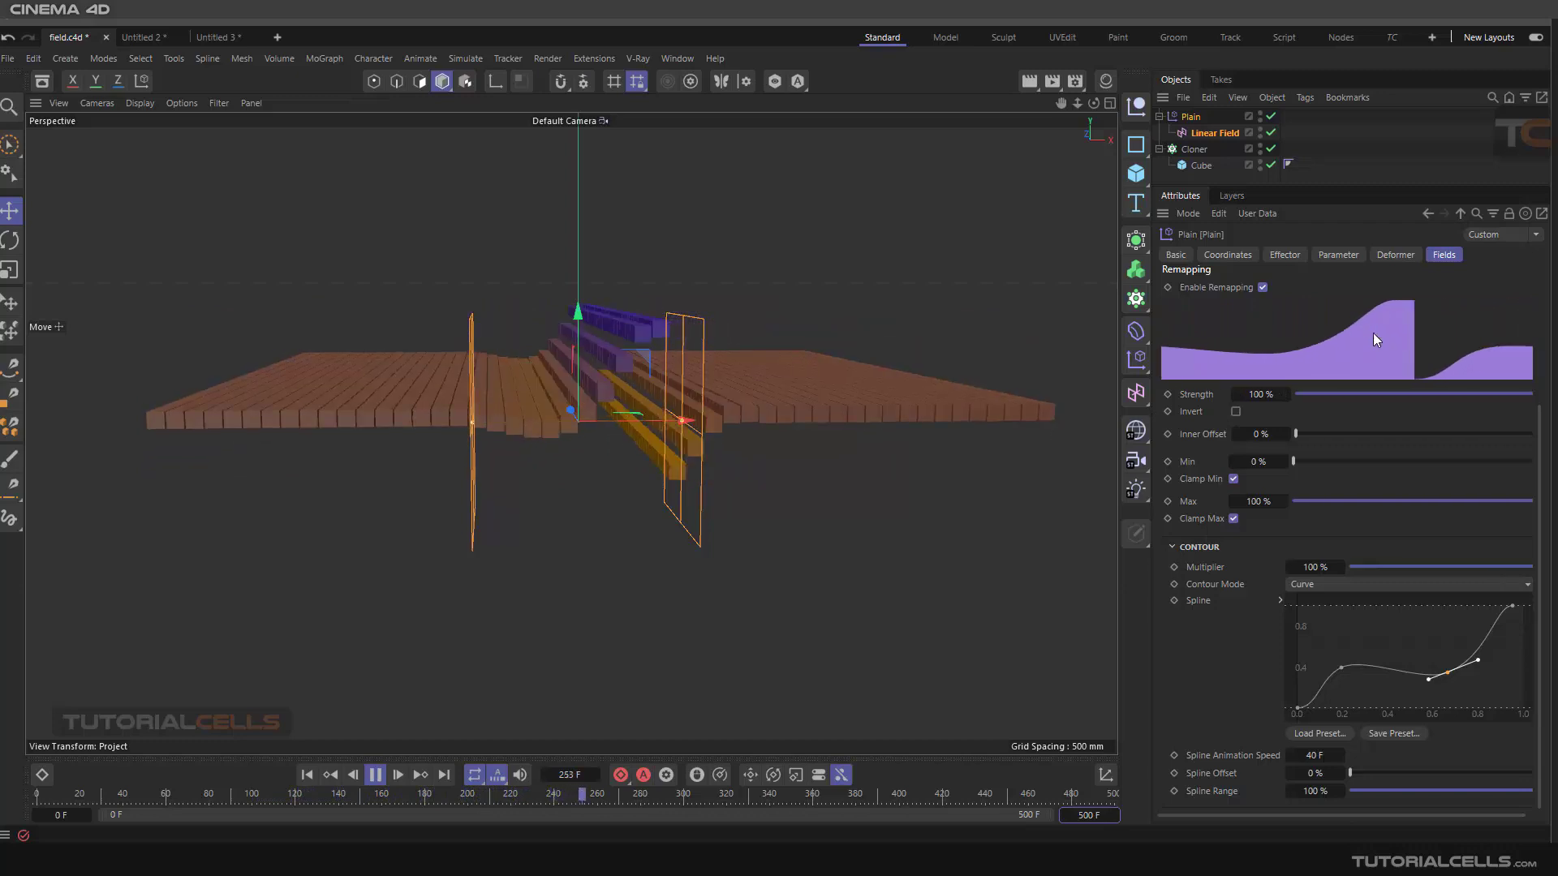
Set the Spline Animation Speed to 0 F
double_click(1324, 754)
type("0")
key("Return")
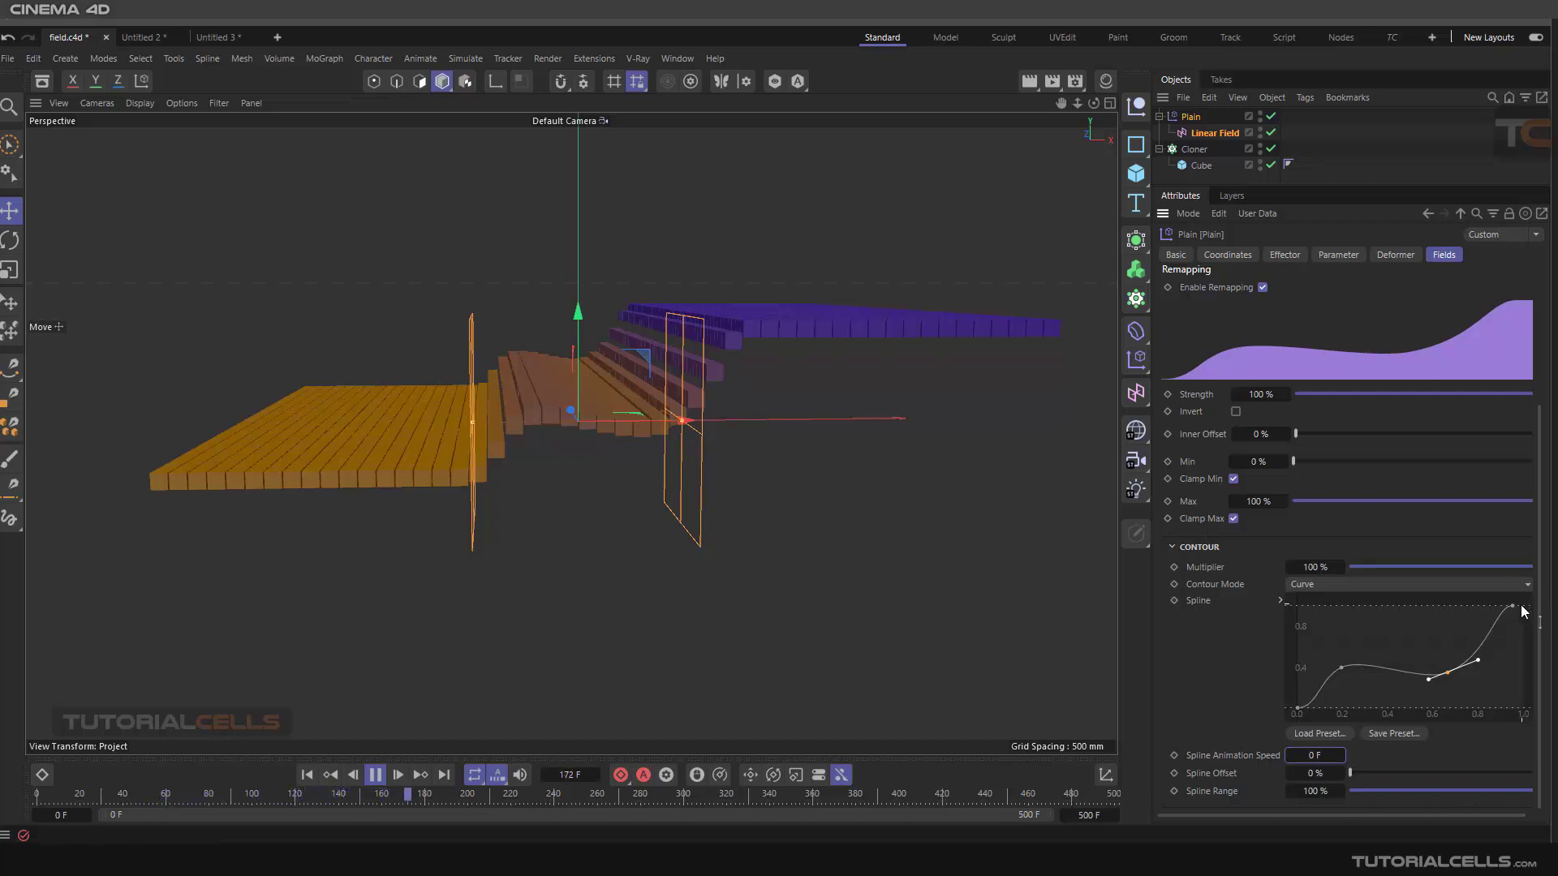
Drag the spline's end points down, then apply the Sin spline preset to the contour spline
left_click_drag(1511, 606, 1519, 622)
left_click_drag(1520, 660, 1523, 707)
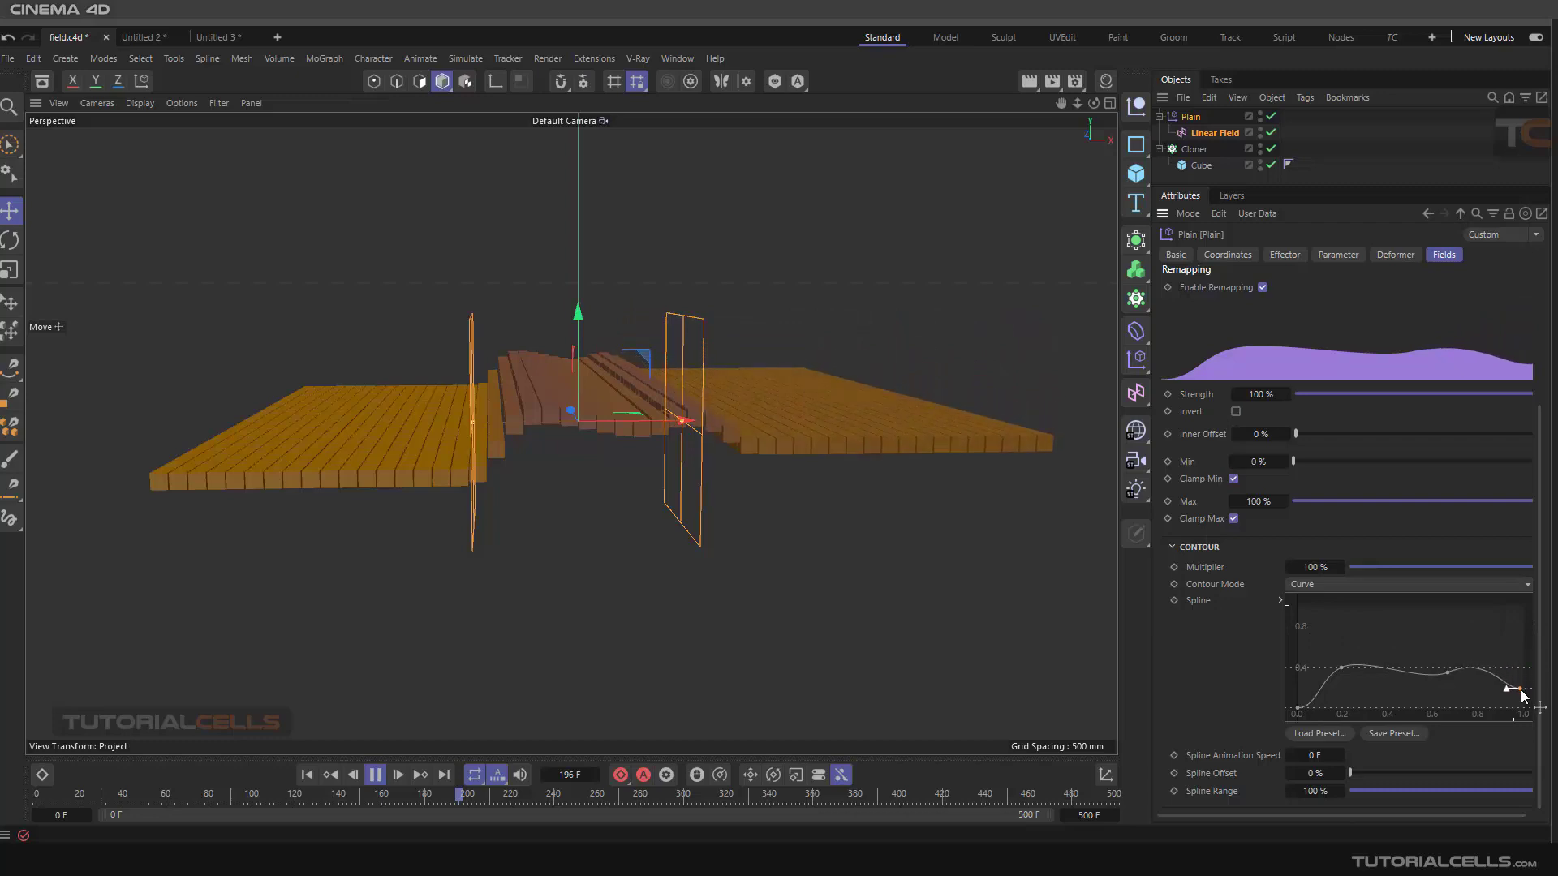
right_click(1425, 682)
mouse_move(1377, 698)
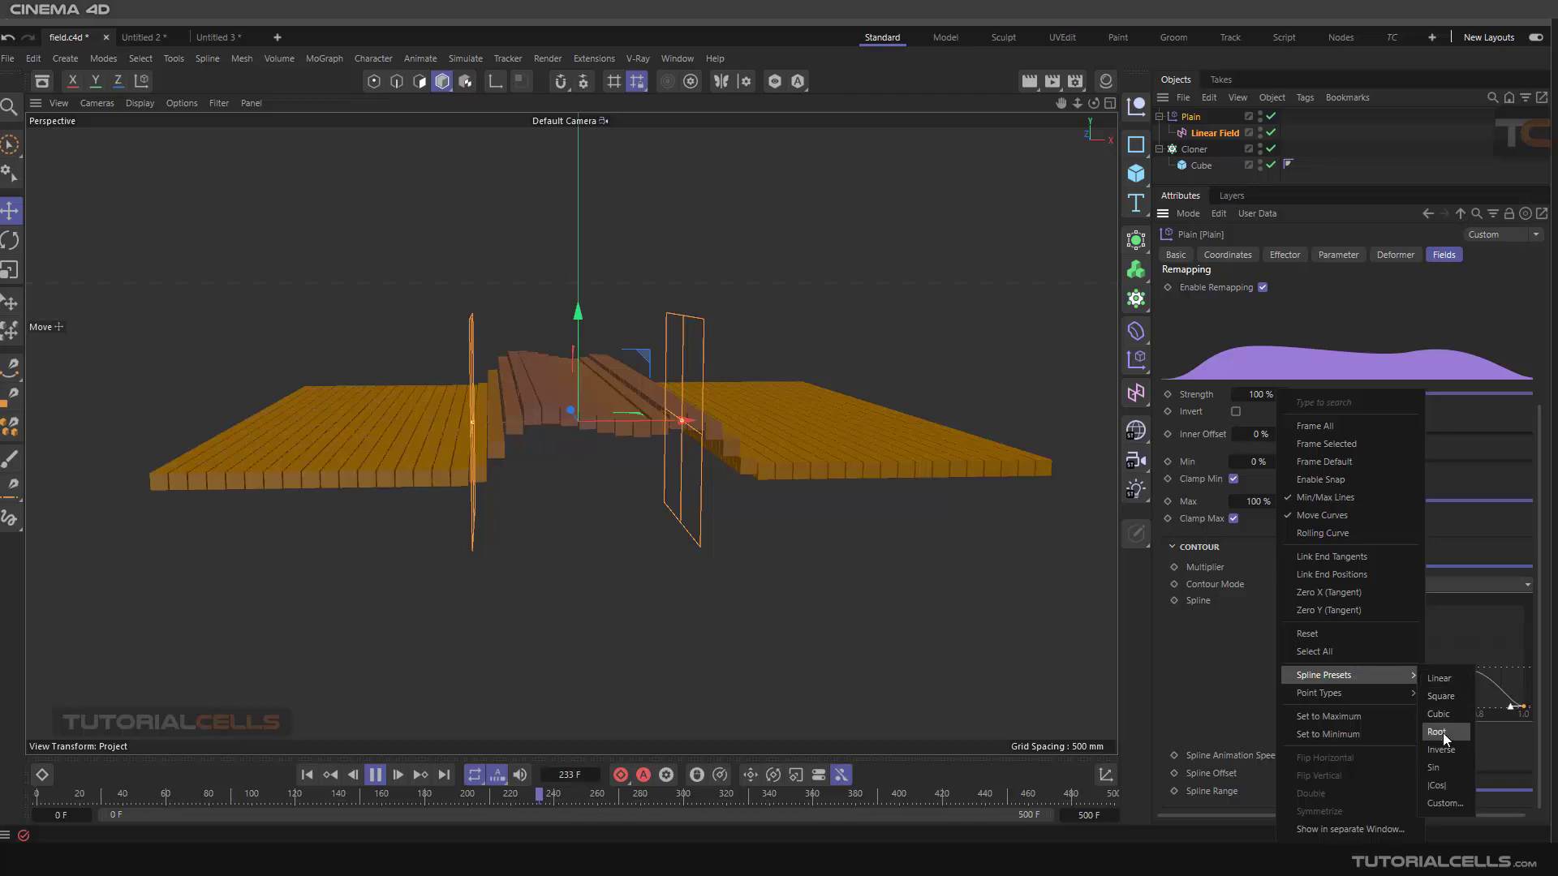
left_click(1443, 766)
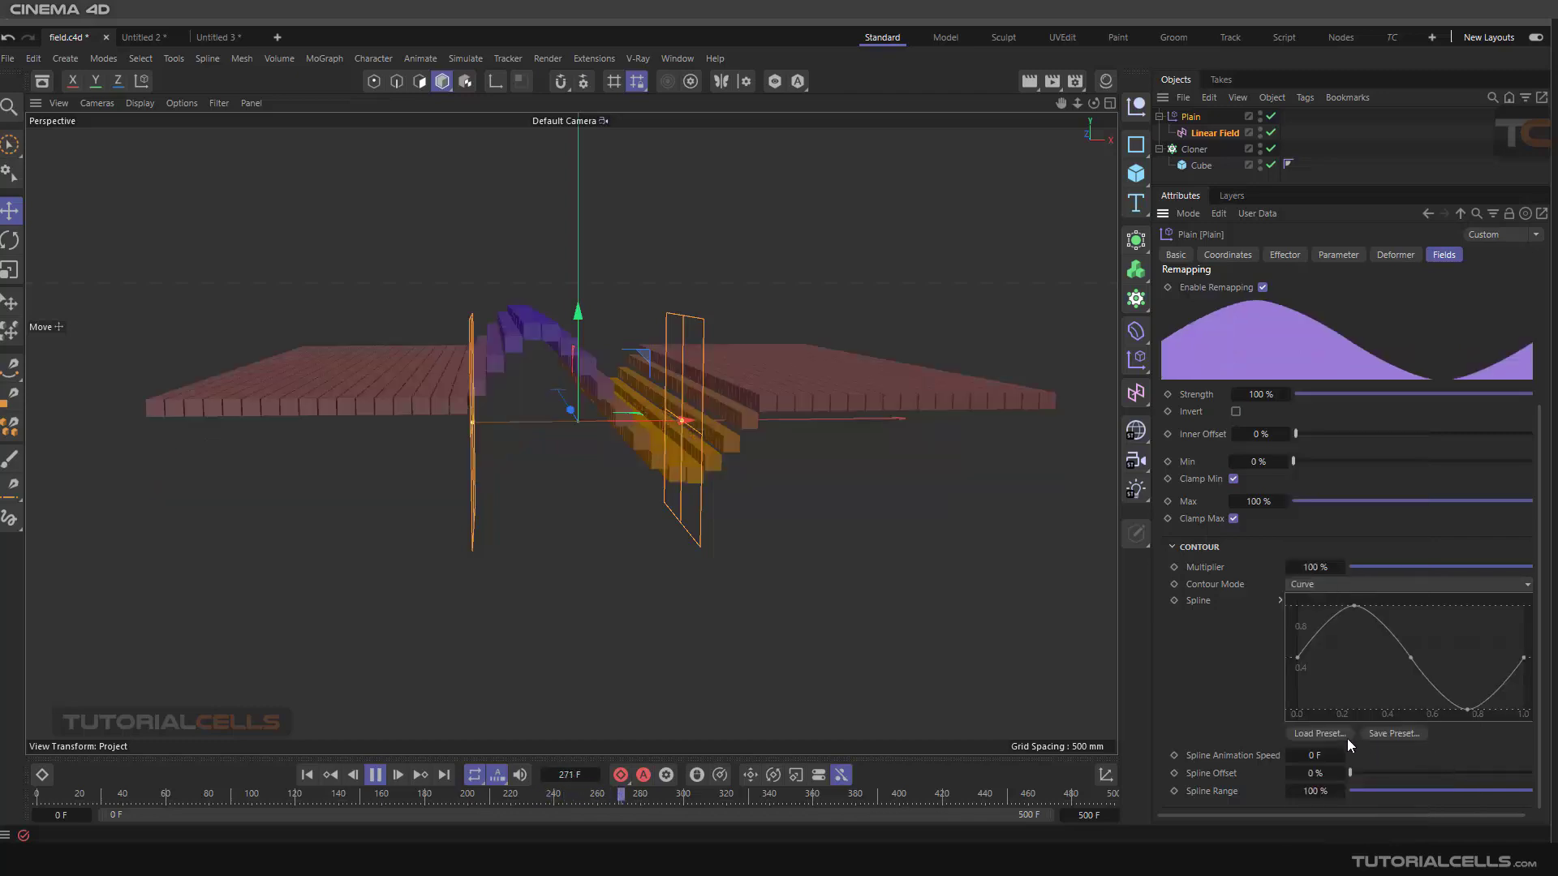
Set the Spline Animation Speed to 40 F and the Spline Offset to about 12%
double_click(1309, 757)
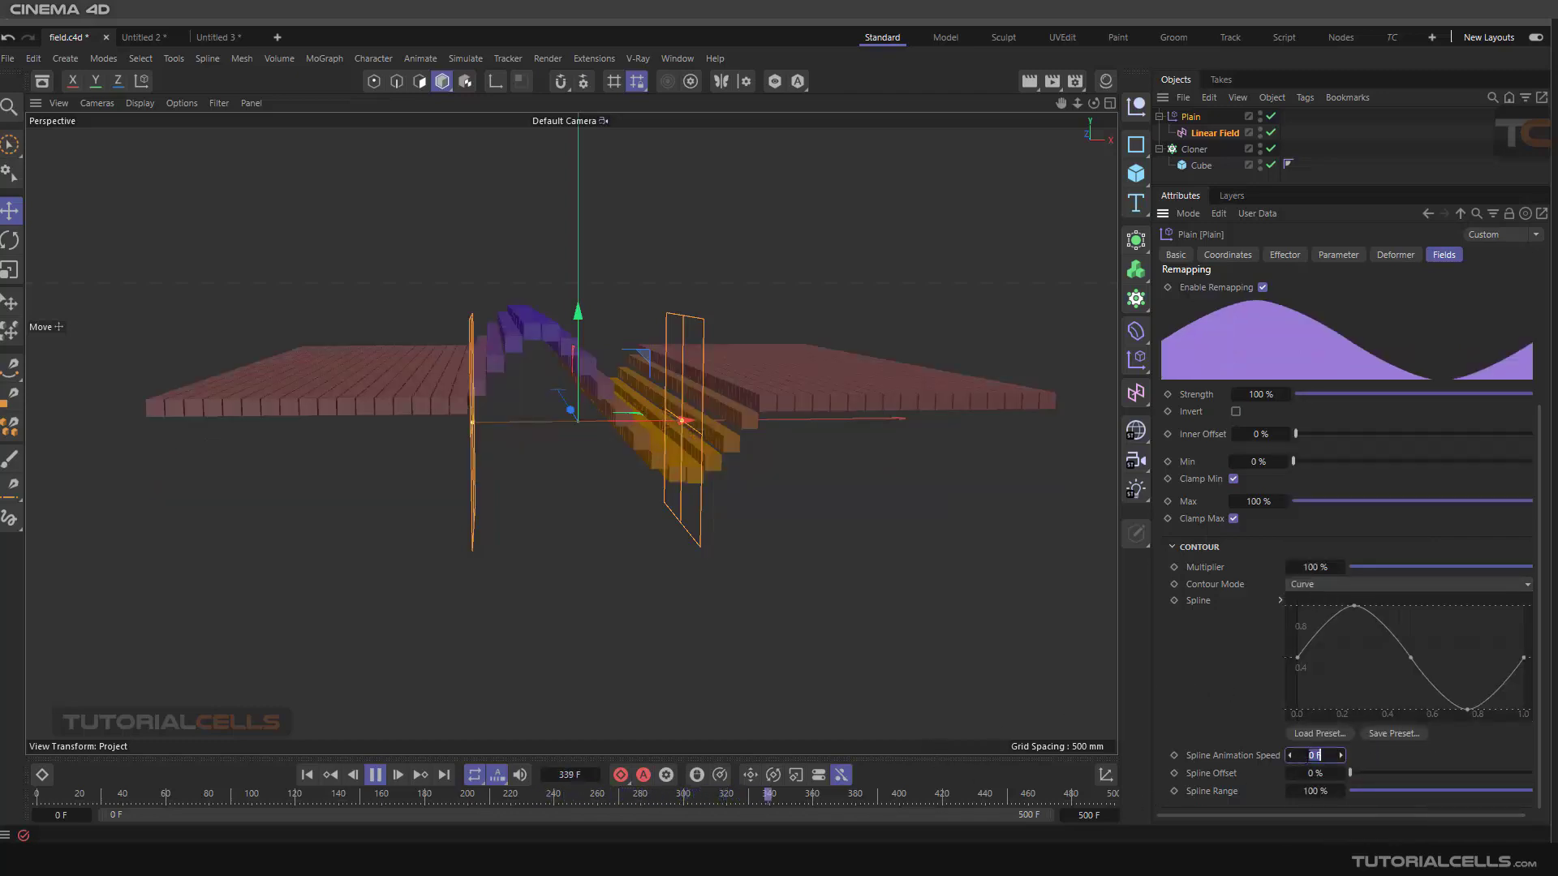
type("40")
key("Return")
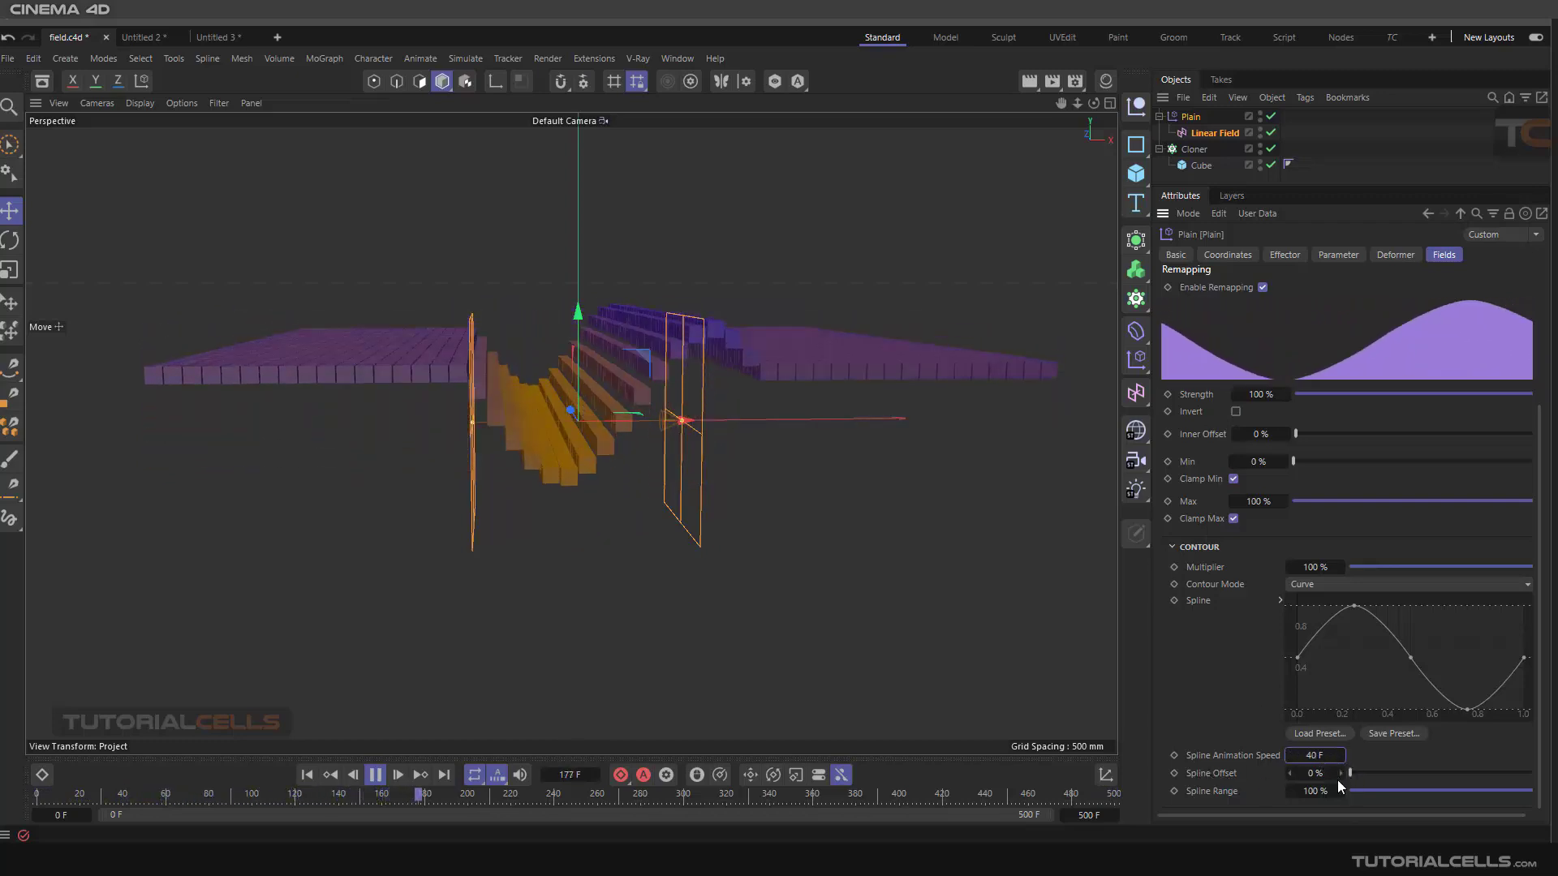
left_click_drag(1350, 773, 1371, 772)
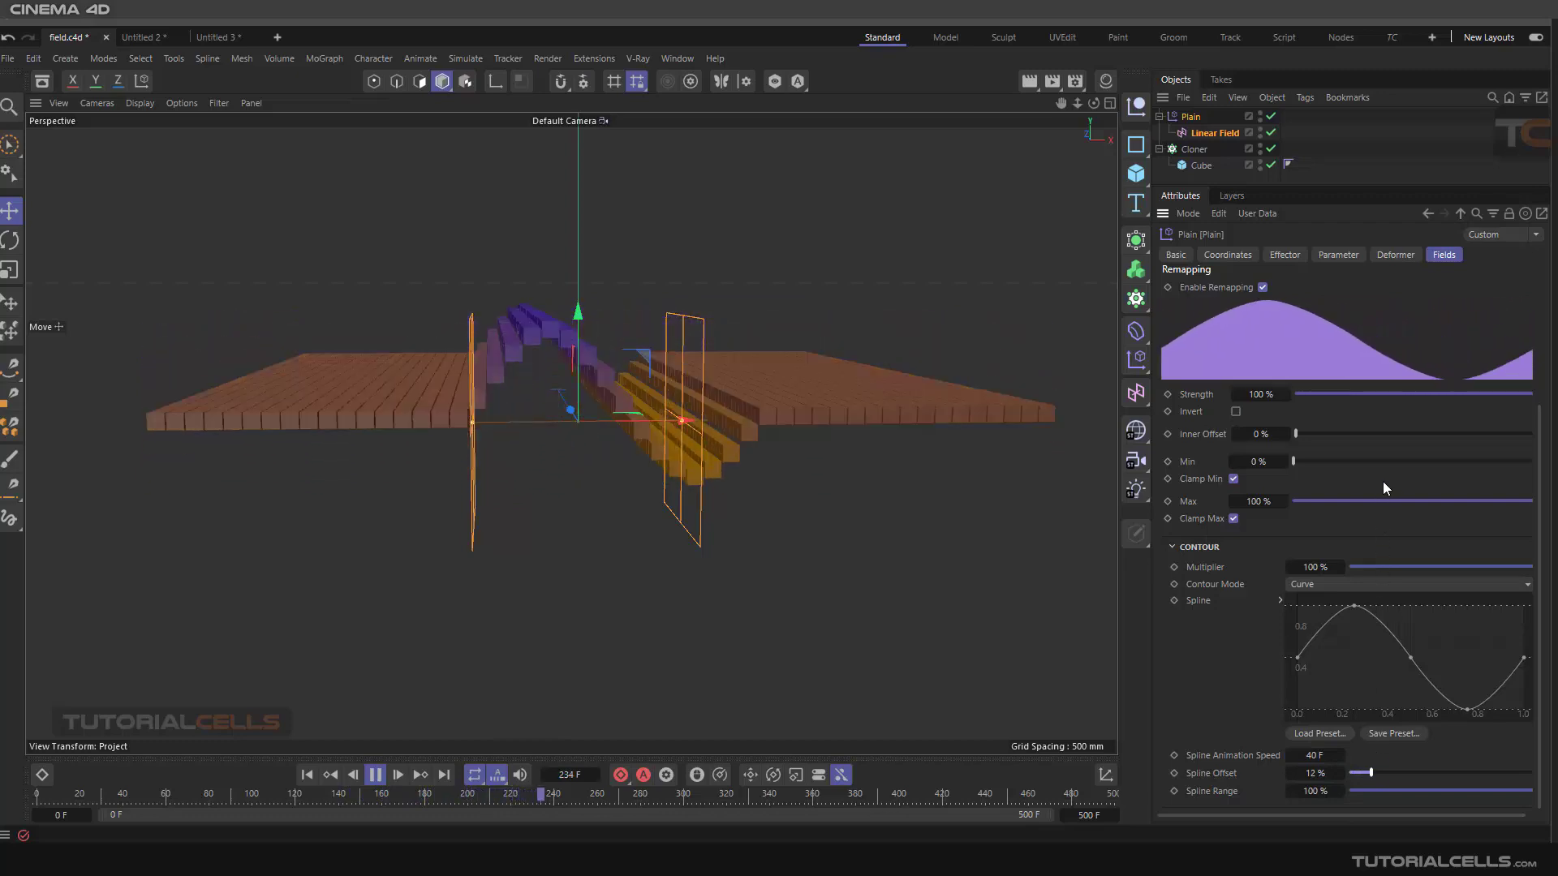
Reset the Spline Animation Speed to 0 F and the Spline Offset to 0%
left_click(1331, 756)
type("0")
key("Return")
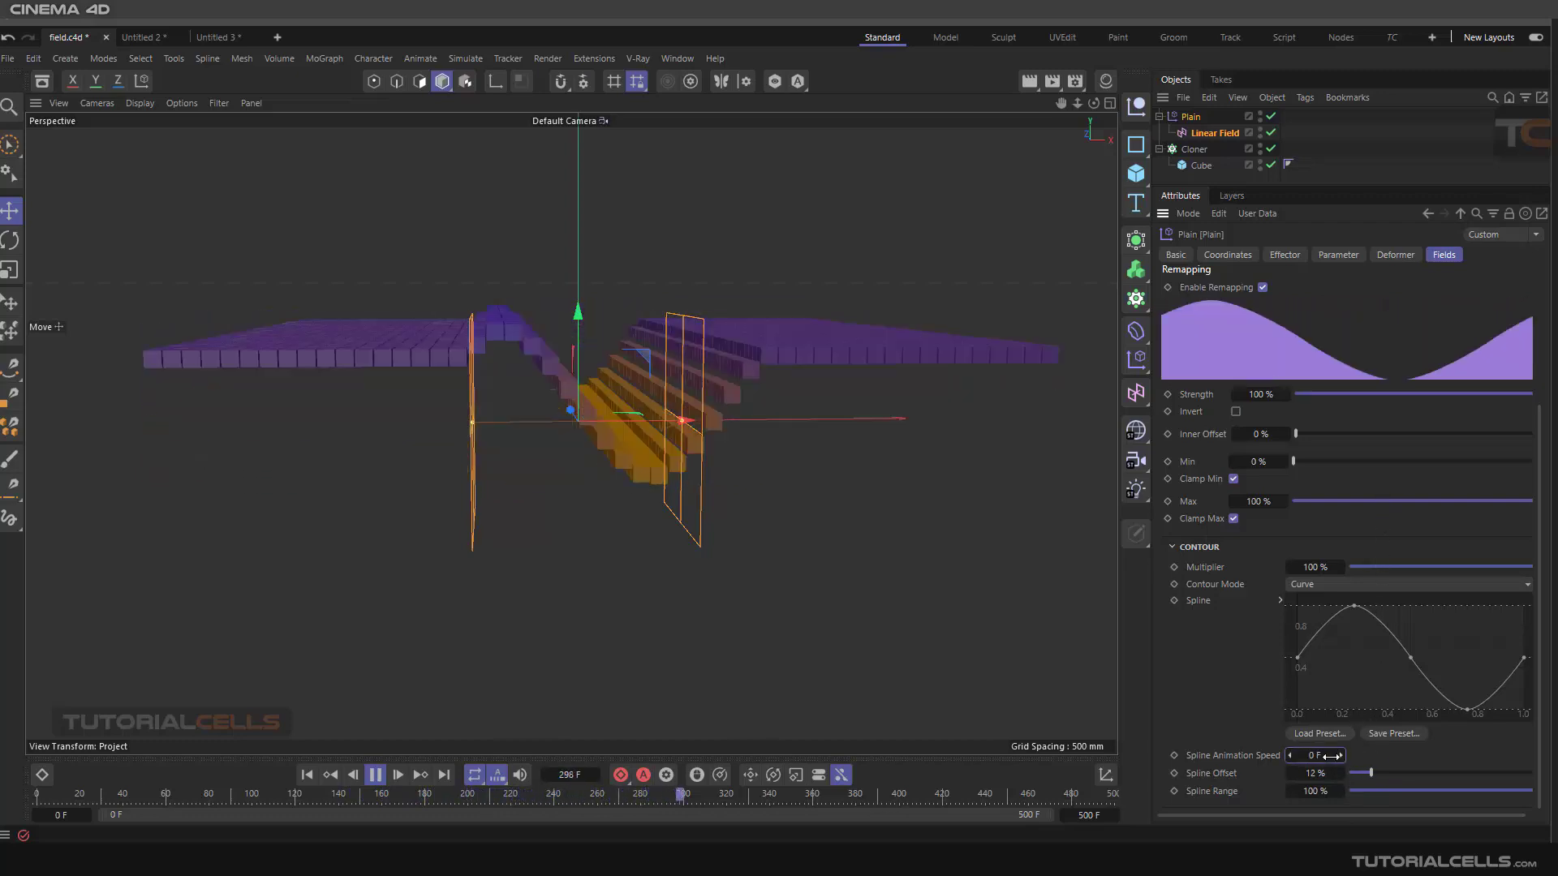
mouse_move(1371, 775)
left_mouse_down()
mouse_move(1469, 766)
mouse_move(1345, 773)
left_mouse_up()
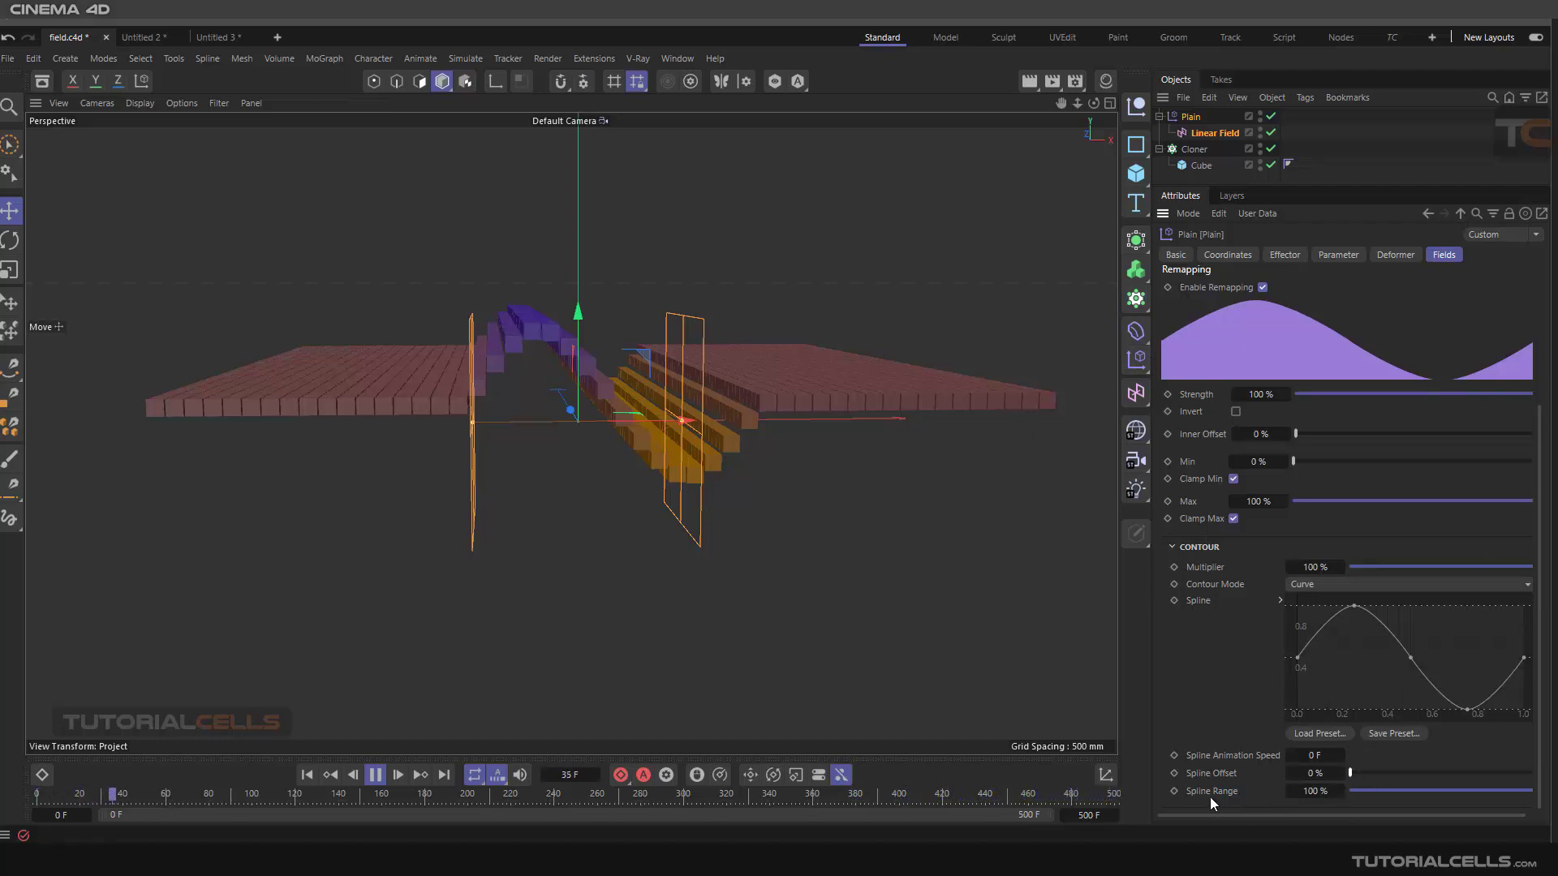
Set the Spline Range to about 156%
mouse_move(1531, 791)
left_mouse_down()
mouse_move(1436, 792)
mouse_move(1546, 795)
mouse_move(1403, 797)
mouse_move(1538, 804)
left_mouse_up()
left_click_drag(1317, 793, 1473, 792)
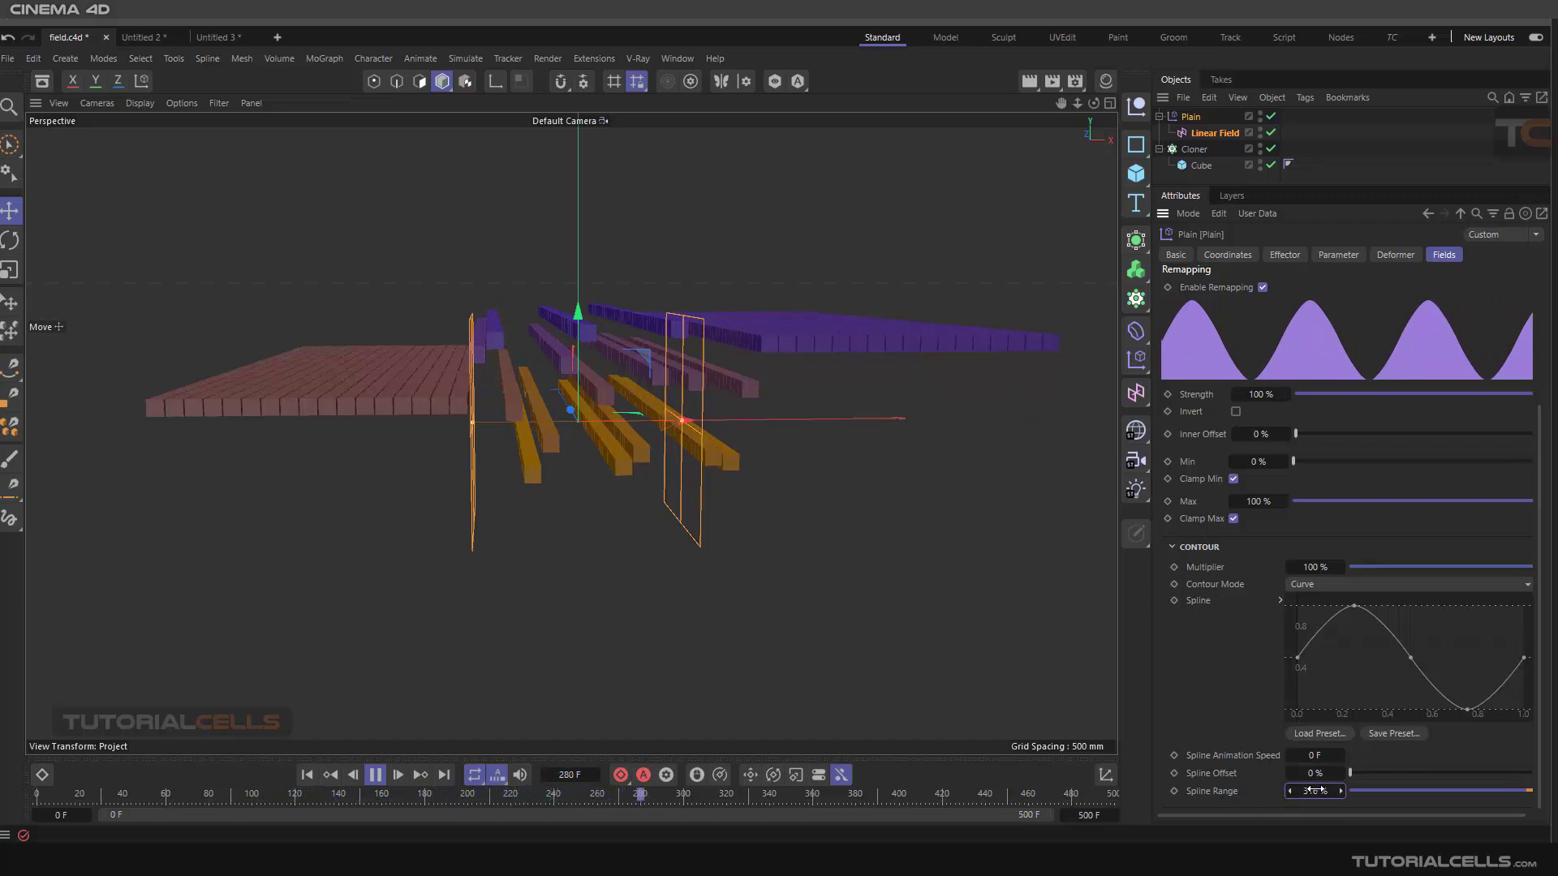
left_click_drag(1315, 791, 1225, 791)
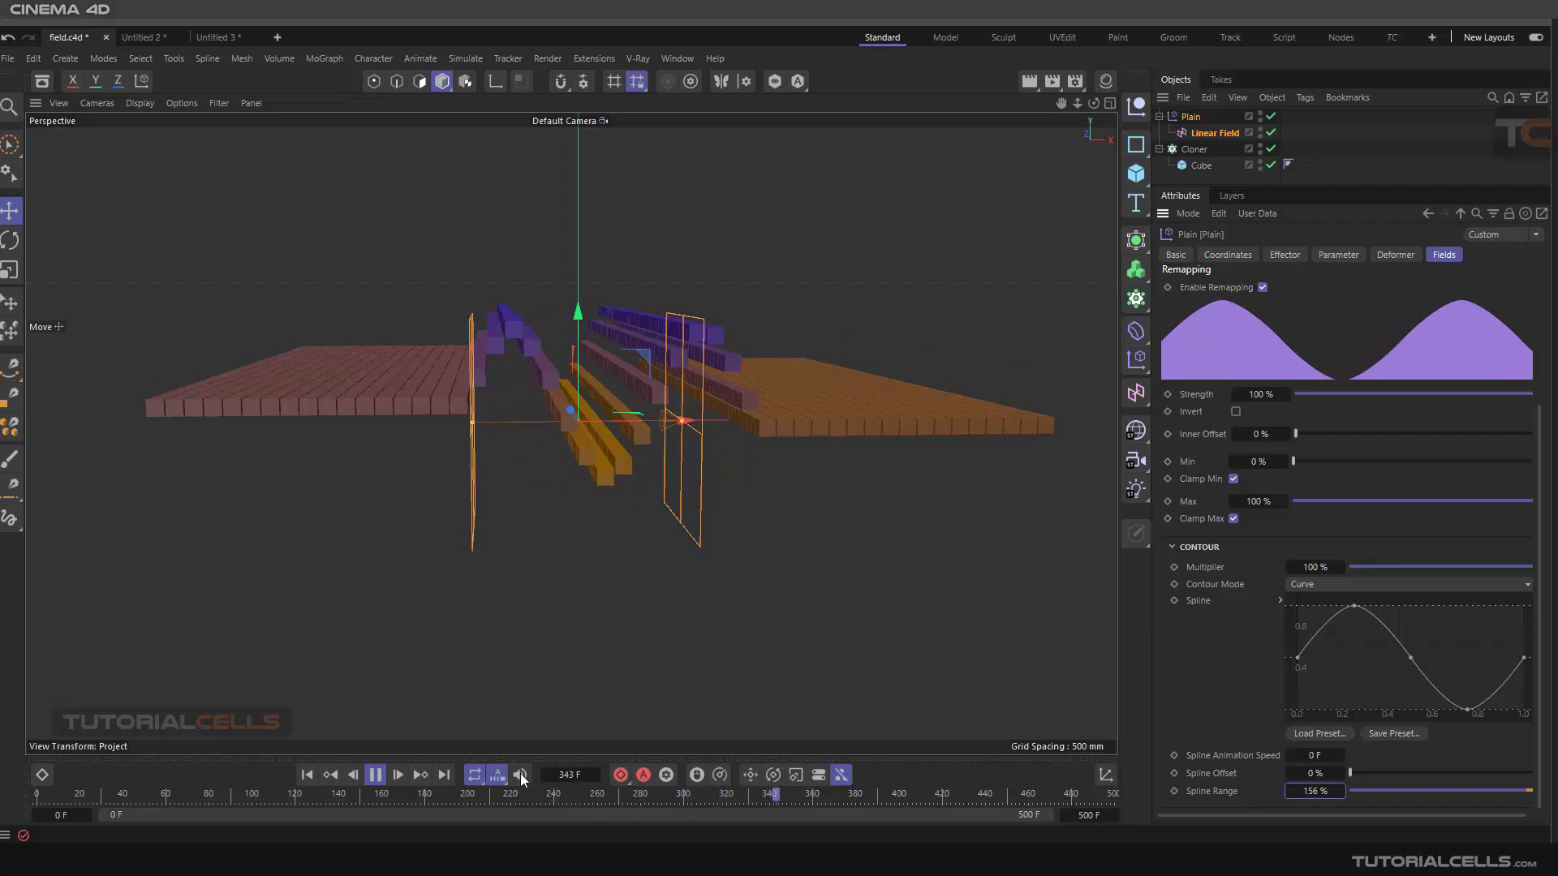
Stop the animation and set the Linear Field's Contour Mode to None
left_click(375, 775)
left_click(311, 775)
left_click(1213, 133)
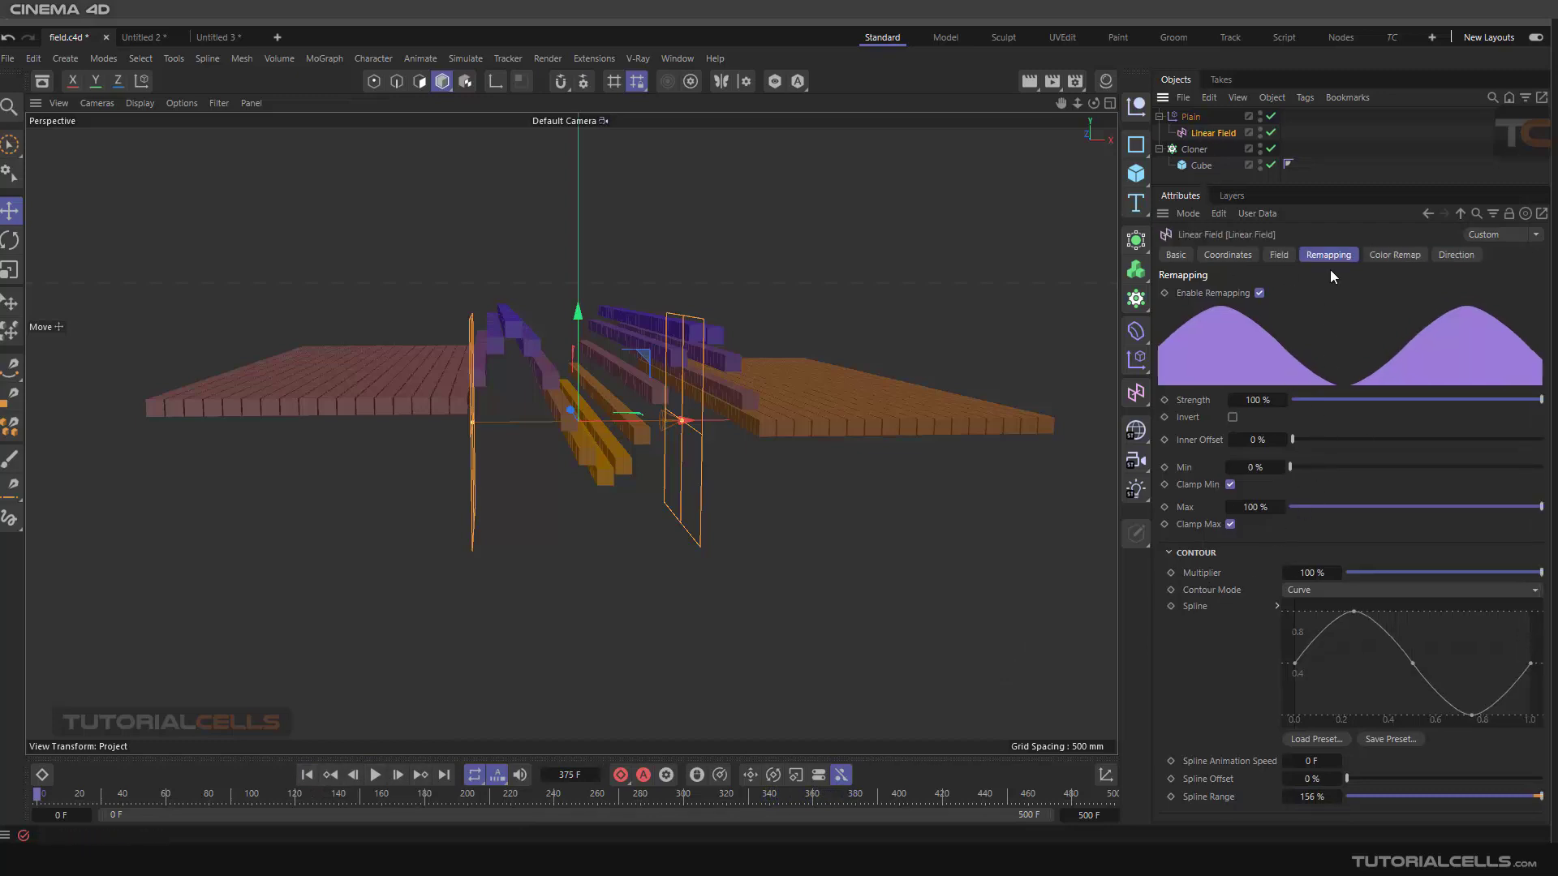
left_click(1327, 591)
left_click(1328, 611)
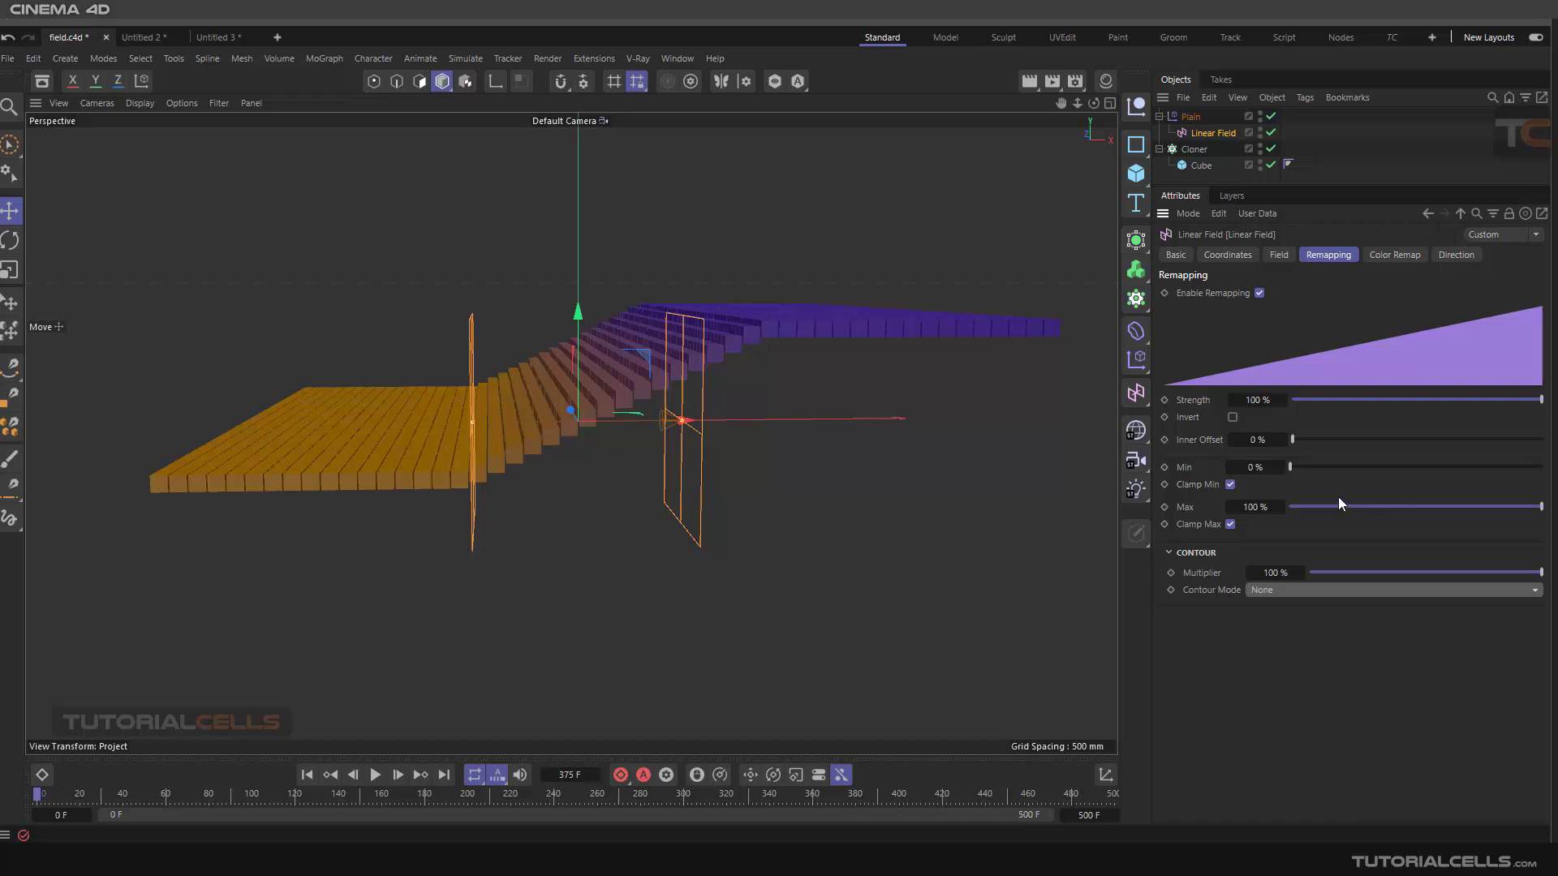
Browse the Linear Field's settings tabs and the Plain effector's field layer tabs
left_click(1382, 256)
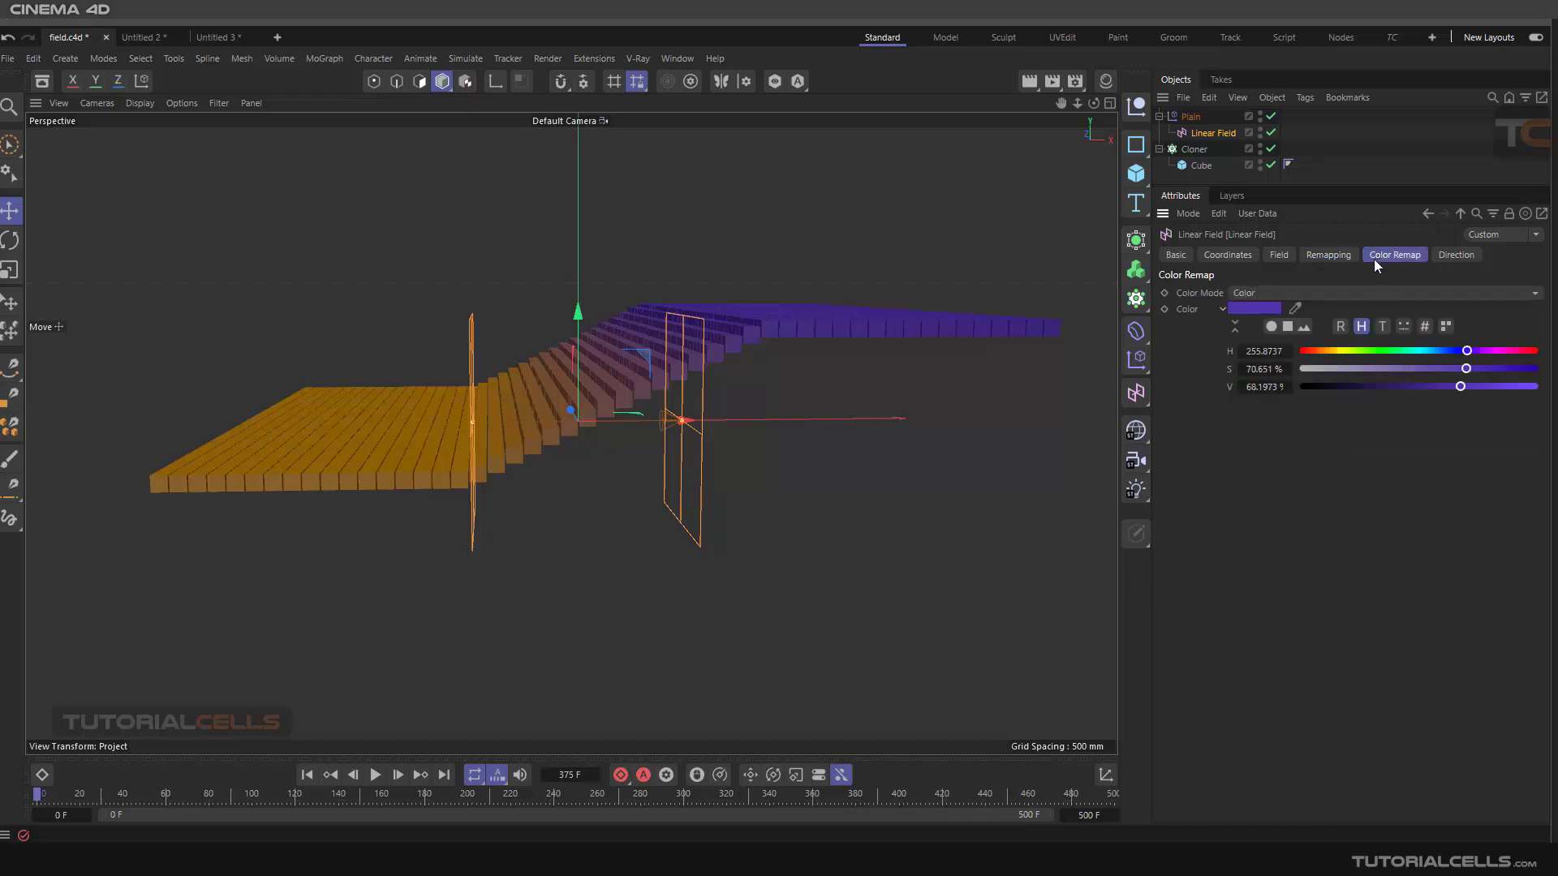
left_click(1336, 256)
left_click(1278, 257)
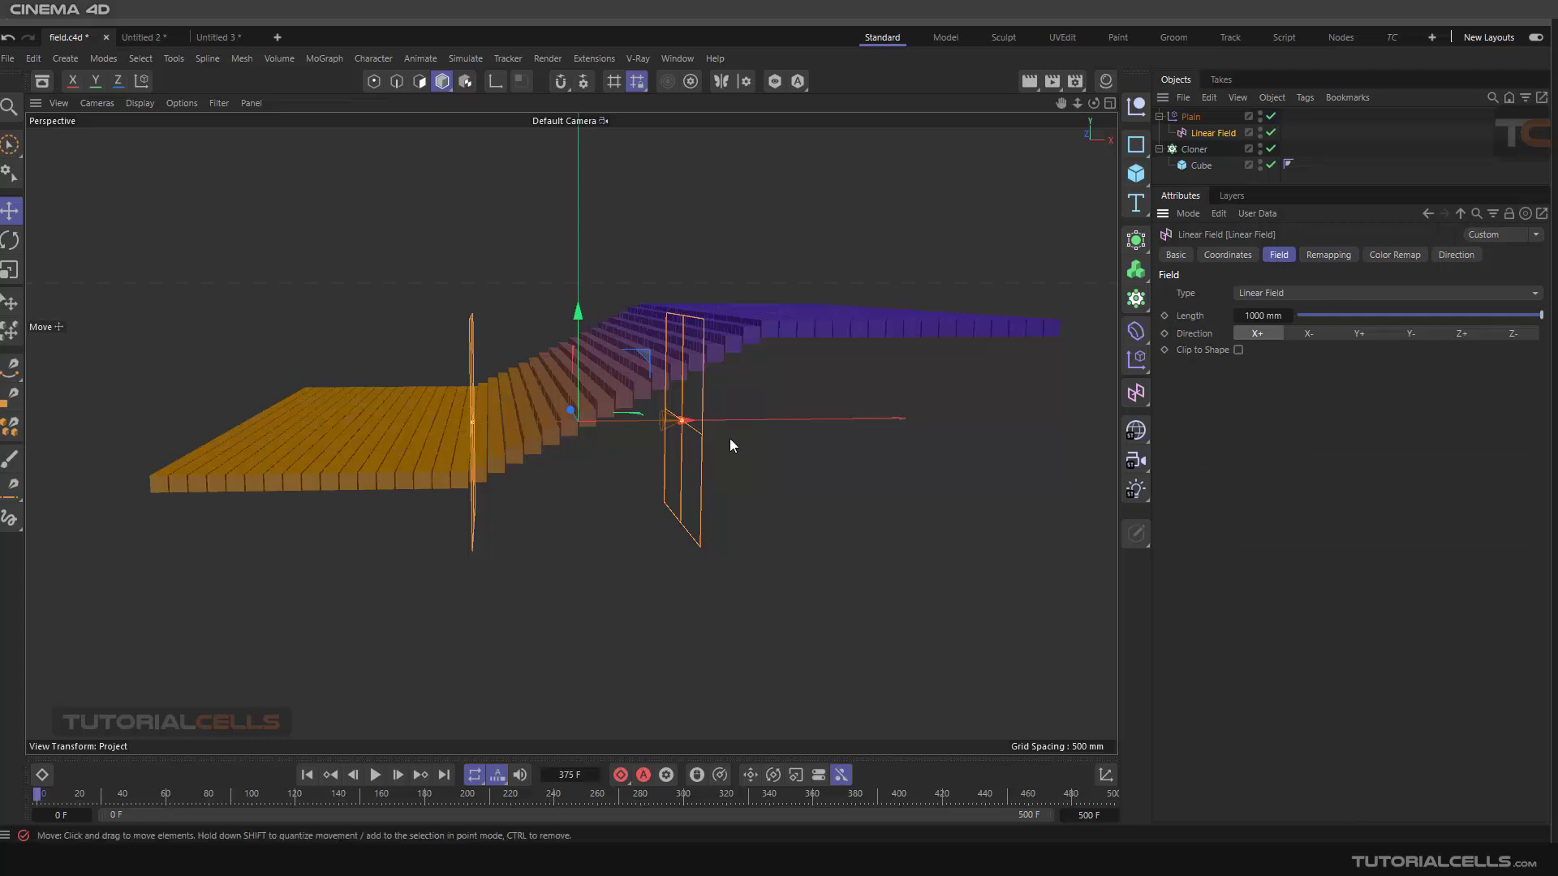
left_click_drag(766, 430, 700, 448, "alt")
left_click(1191, 119)
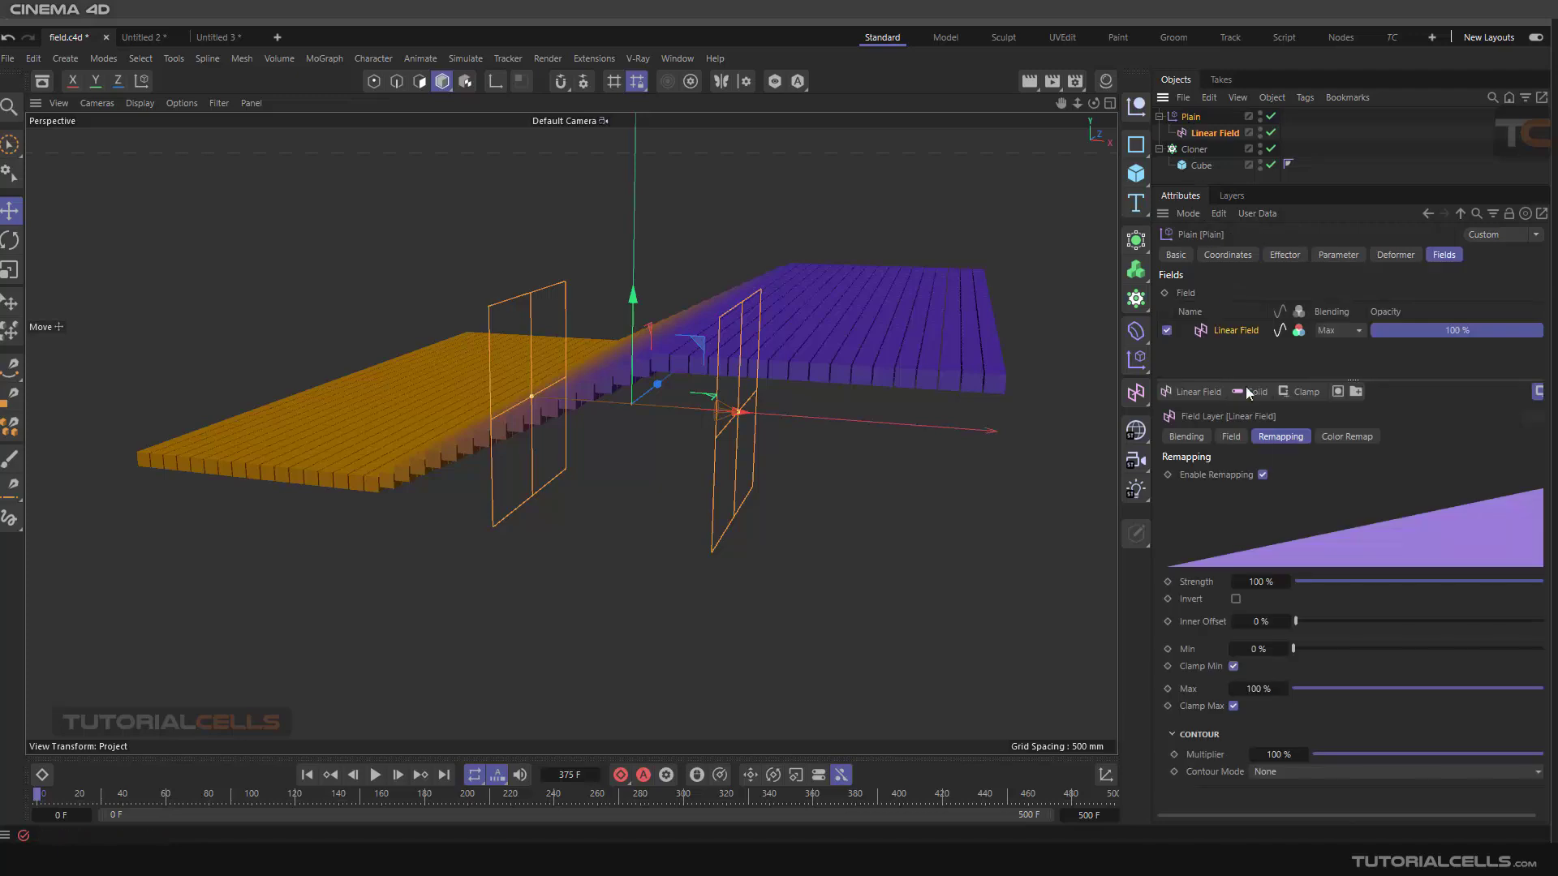
left_click(1187, 436)
left_click(1231, 437)
left_click(1280, 437)
left_click(1343, 438)
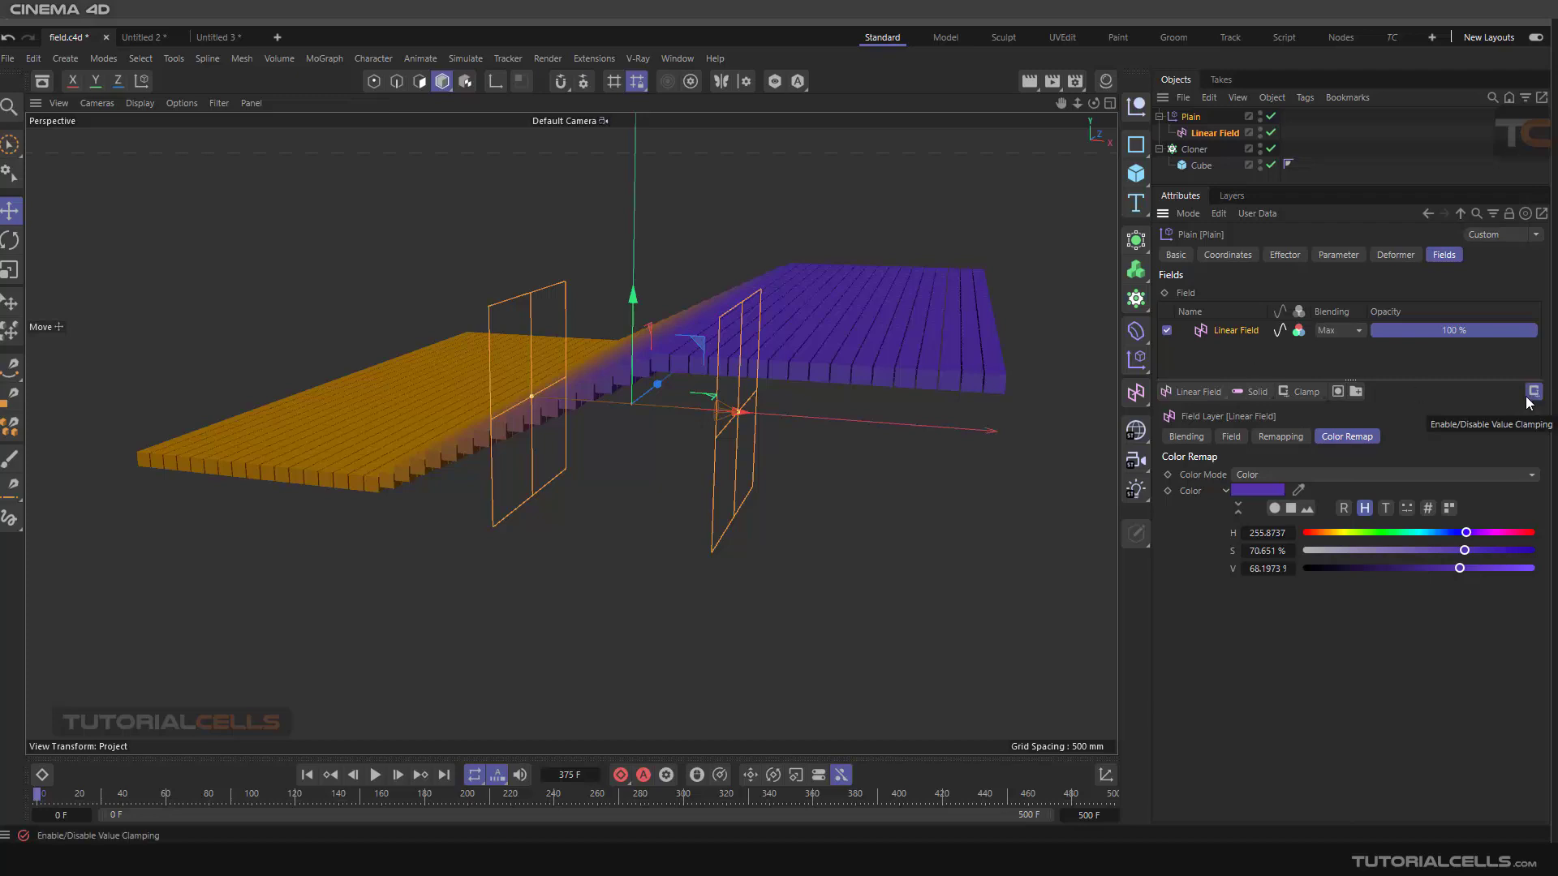
Examine the lists of available modifier layers and field layers without adding any
left_click(1313, 398)
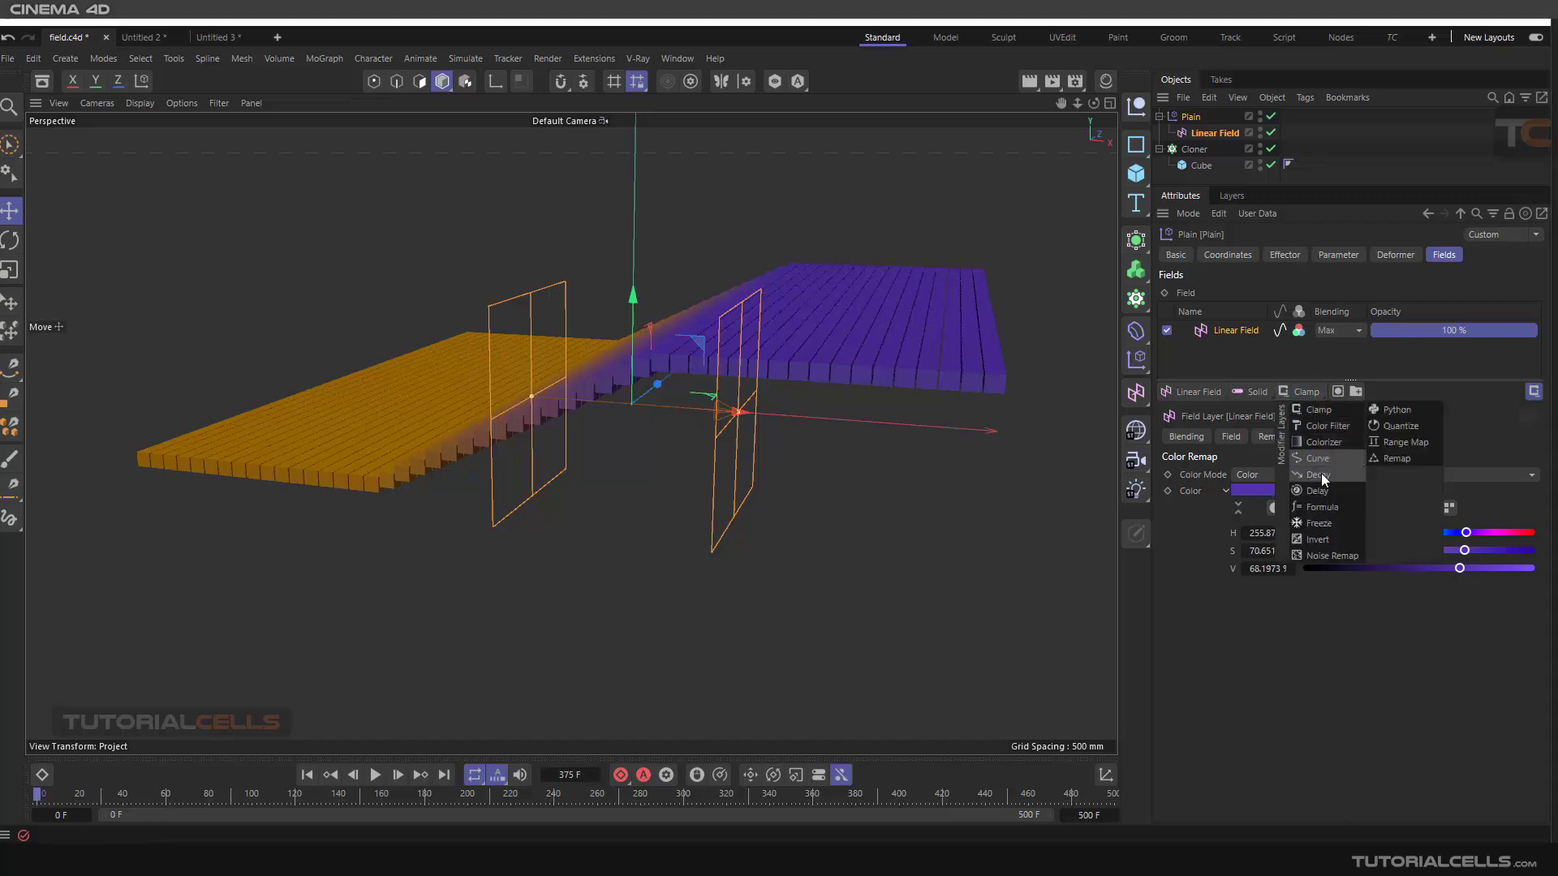
left_click(1396, 369)
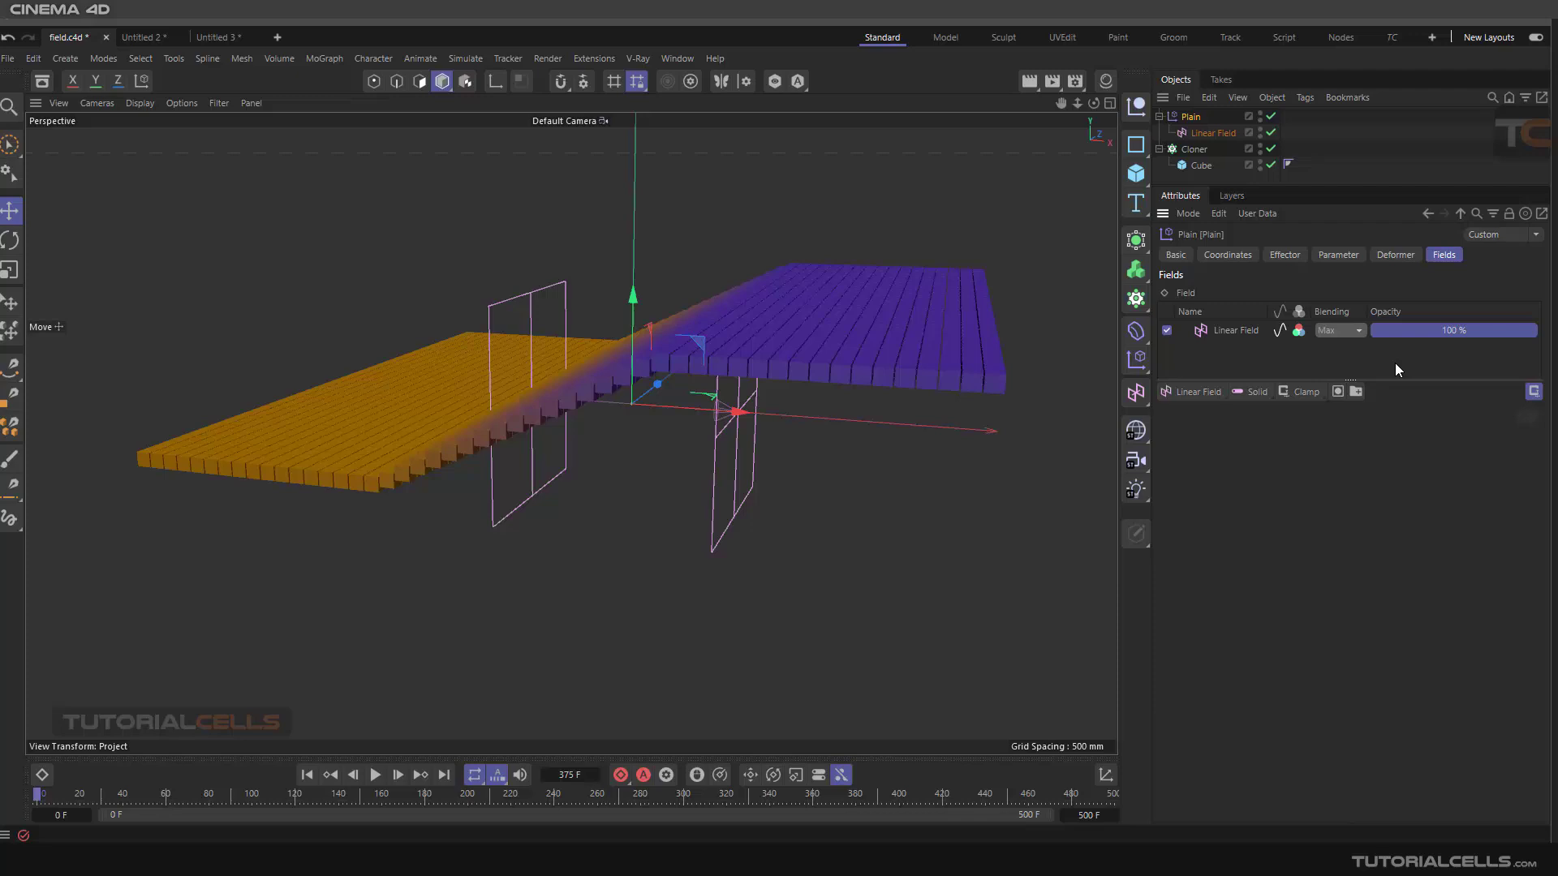
left_click(1248, 392)
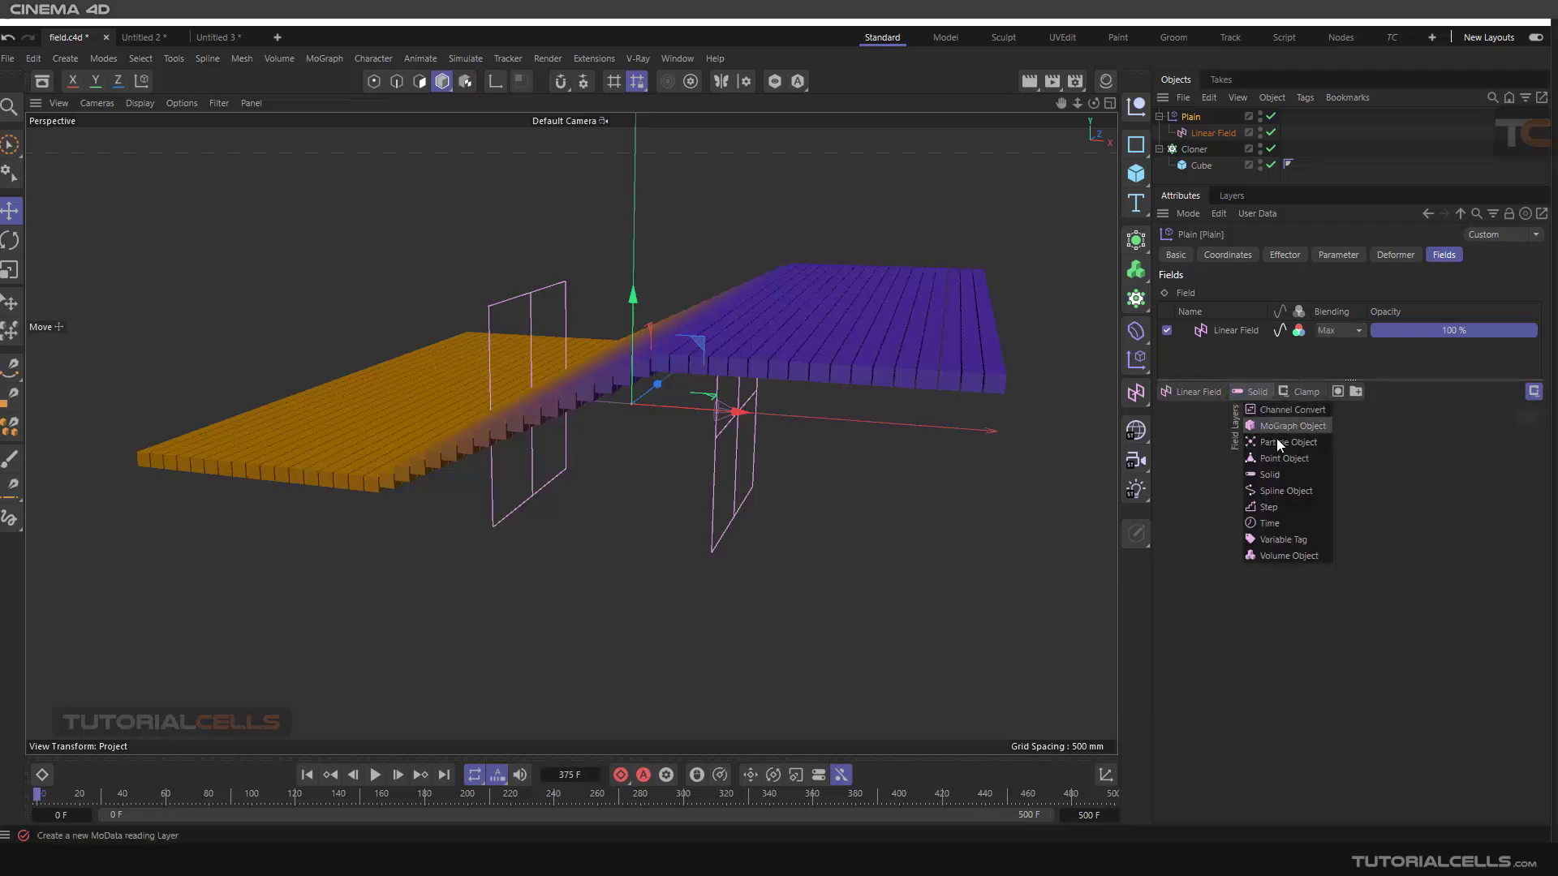
left_click(1412, 460)
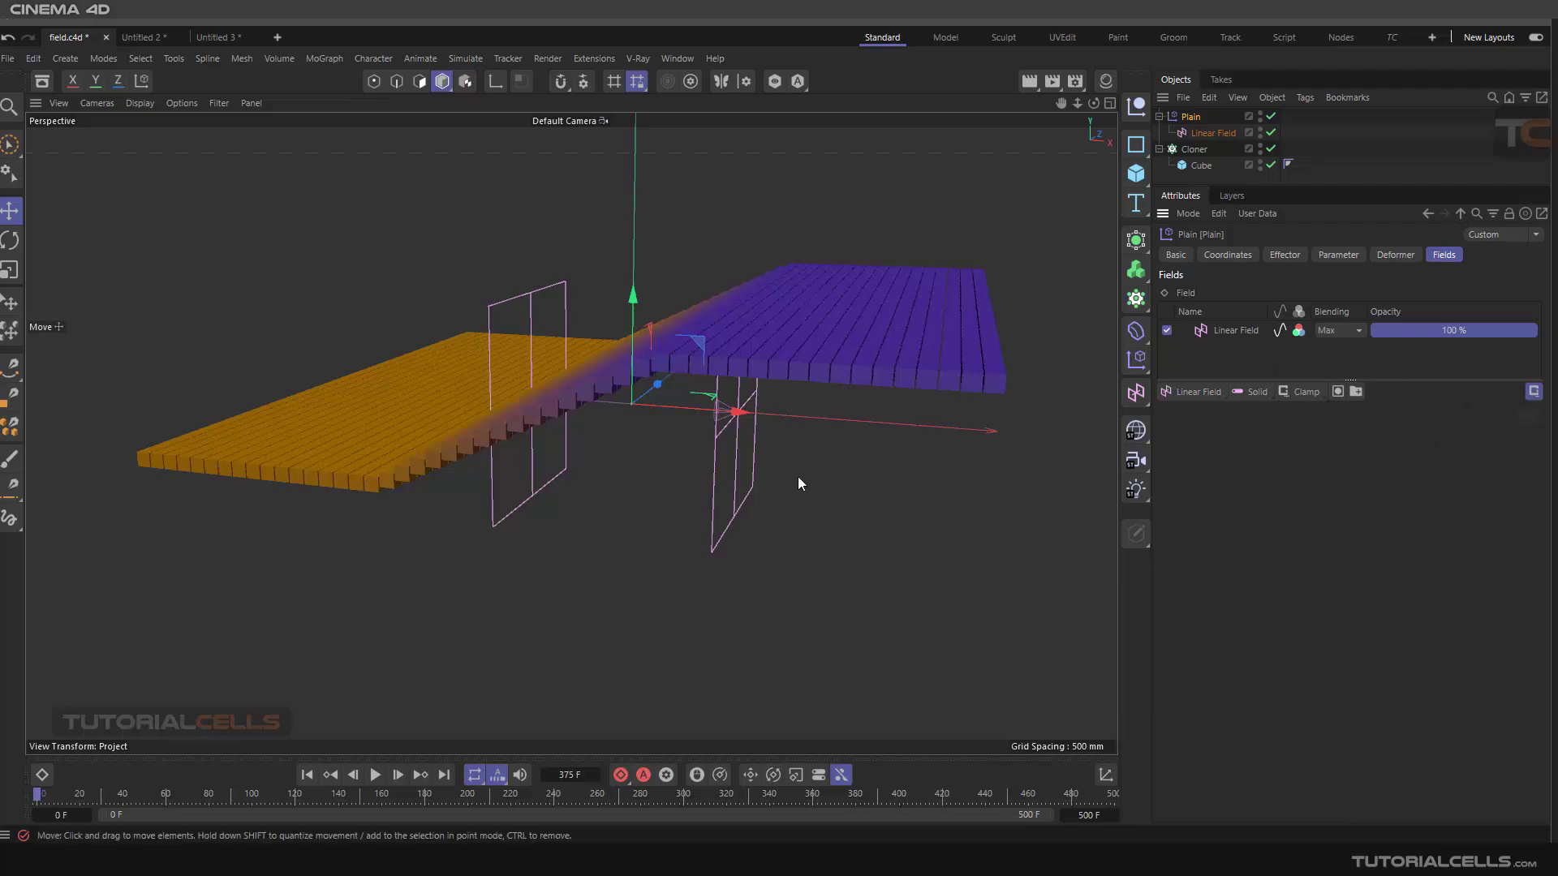
left_click_drag(800, 482, 1080, 443, "alt")
Add two more Linear Field layers to the Plain's field list, enlarge the list and select each new layer
left_click(1183, 395)
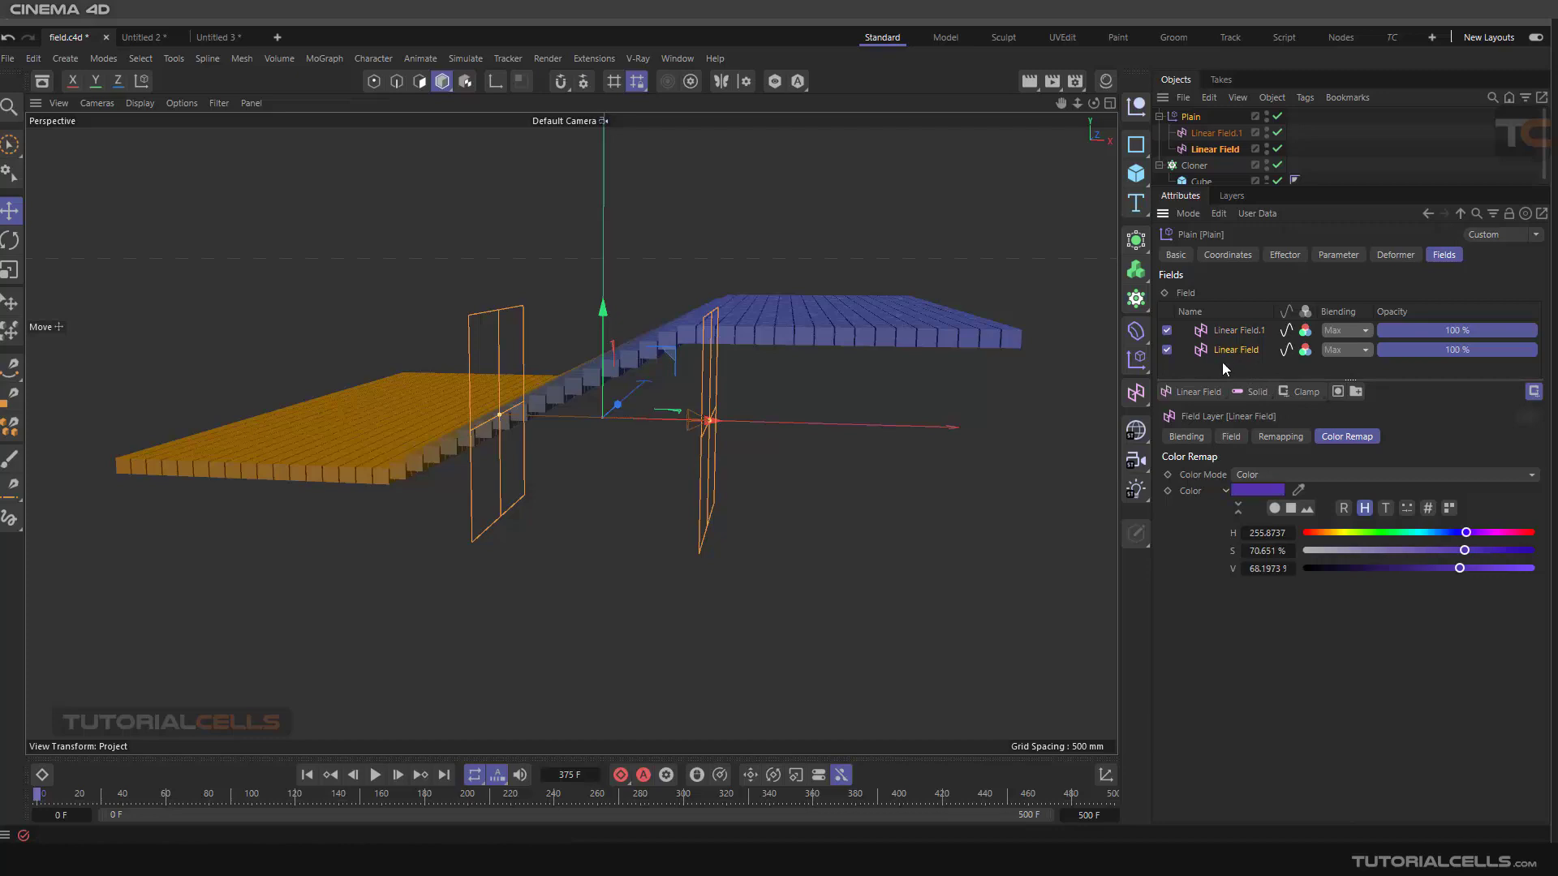
left_click(1195, 395)
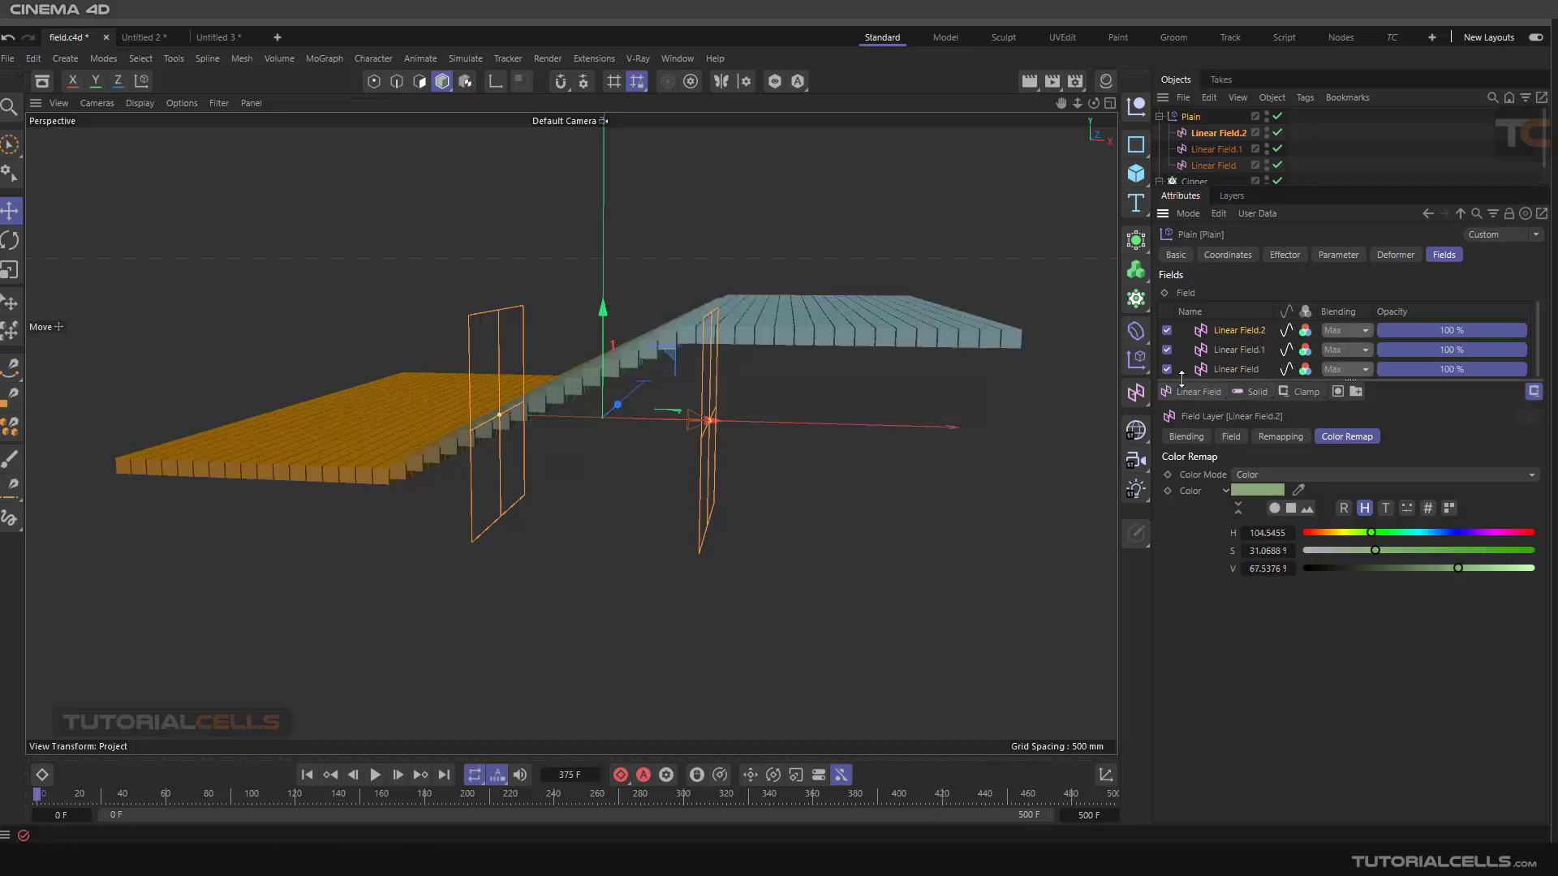
left_click_drag(1182, 380, 1188, 432)
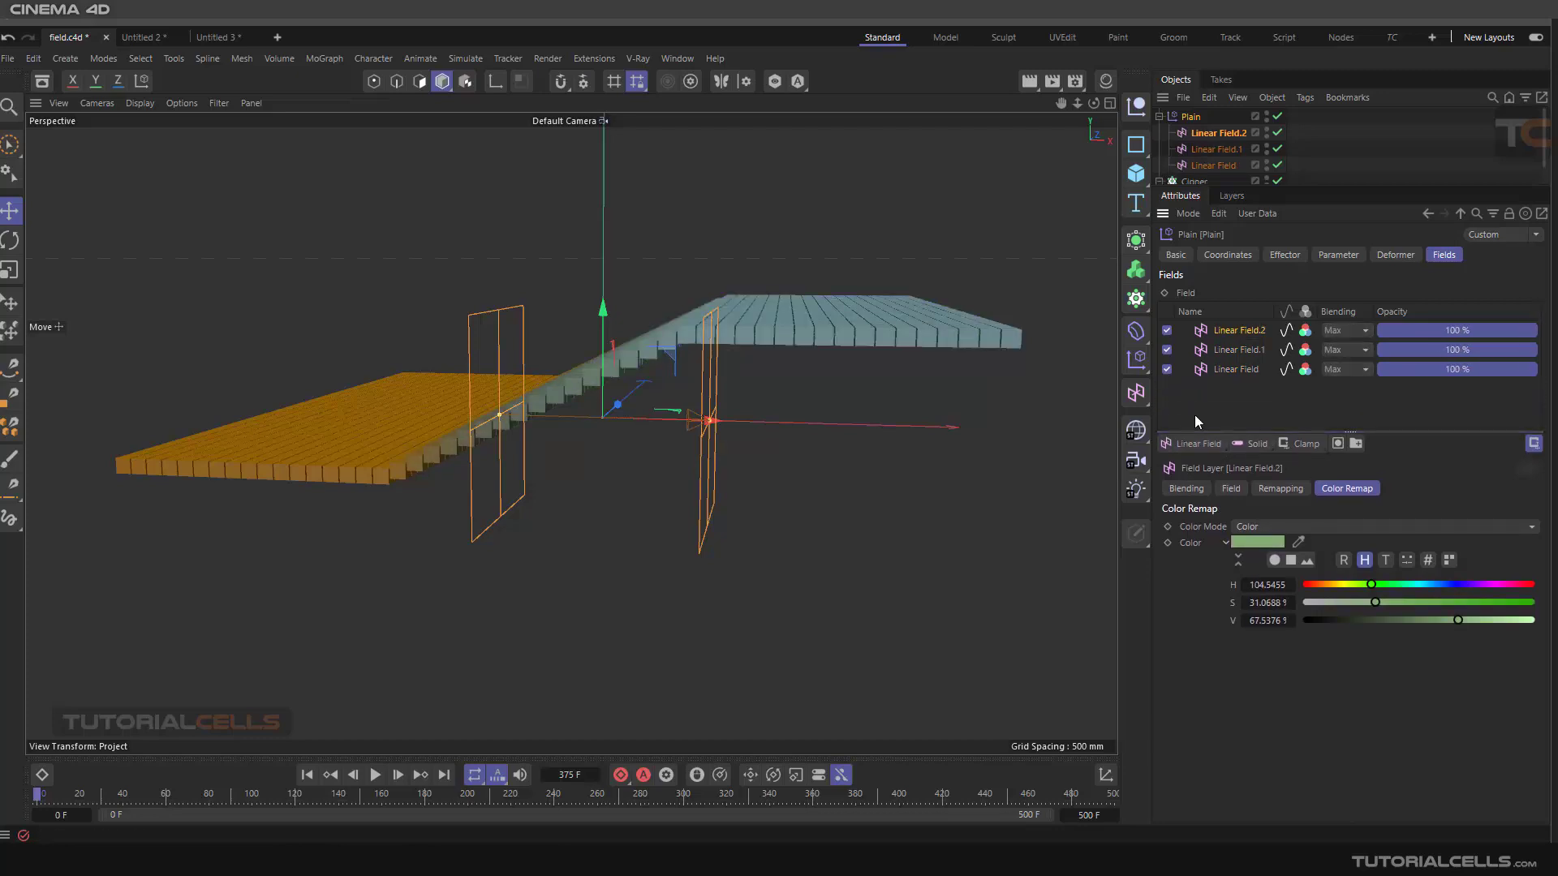
left_click(1236, 370)
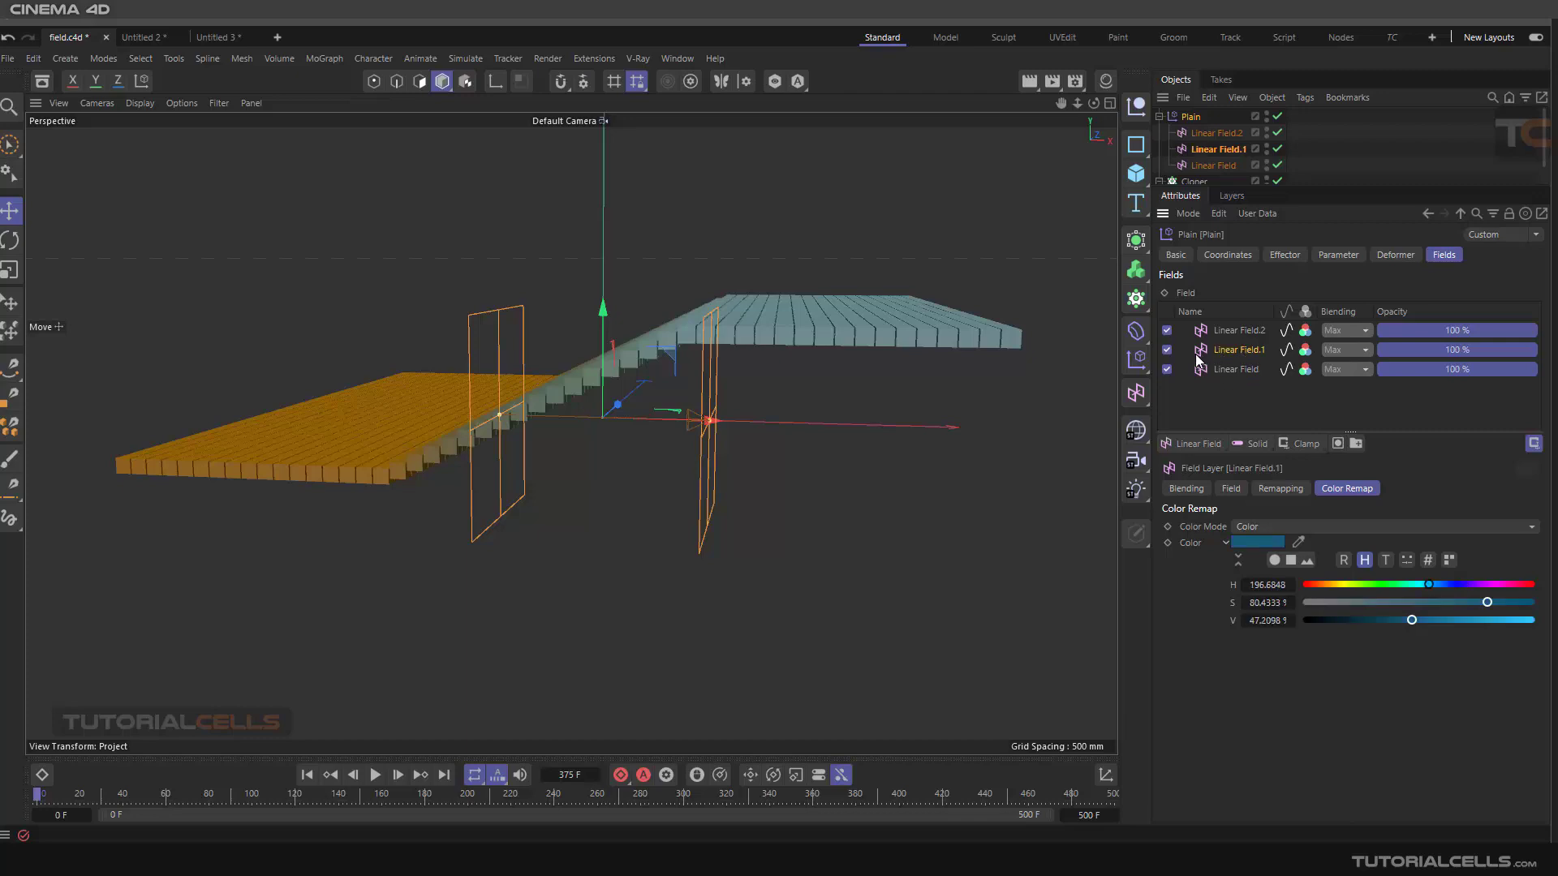
left_click(1230, 331)
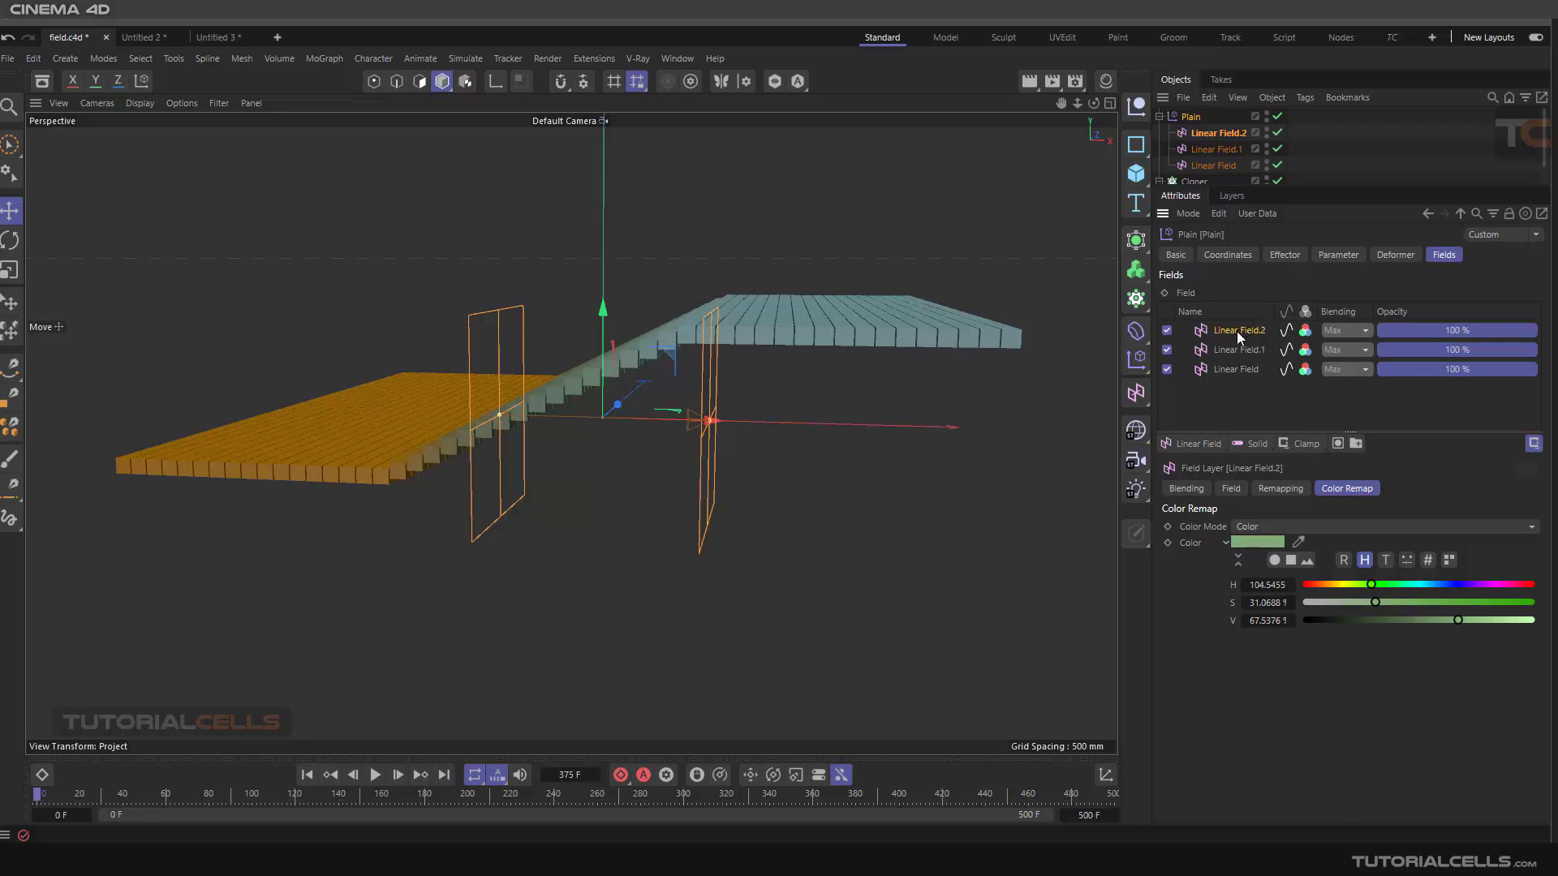
Delete the original Linear Field layer from the Plain's field list
left_click(1225, 369)
key("Delete")
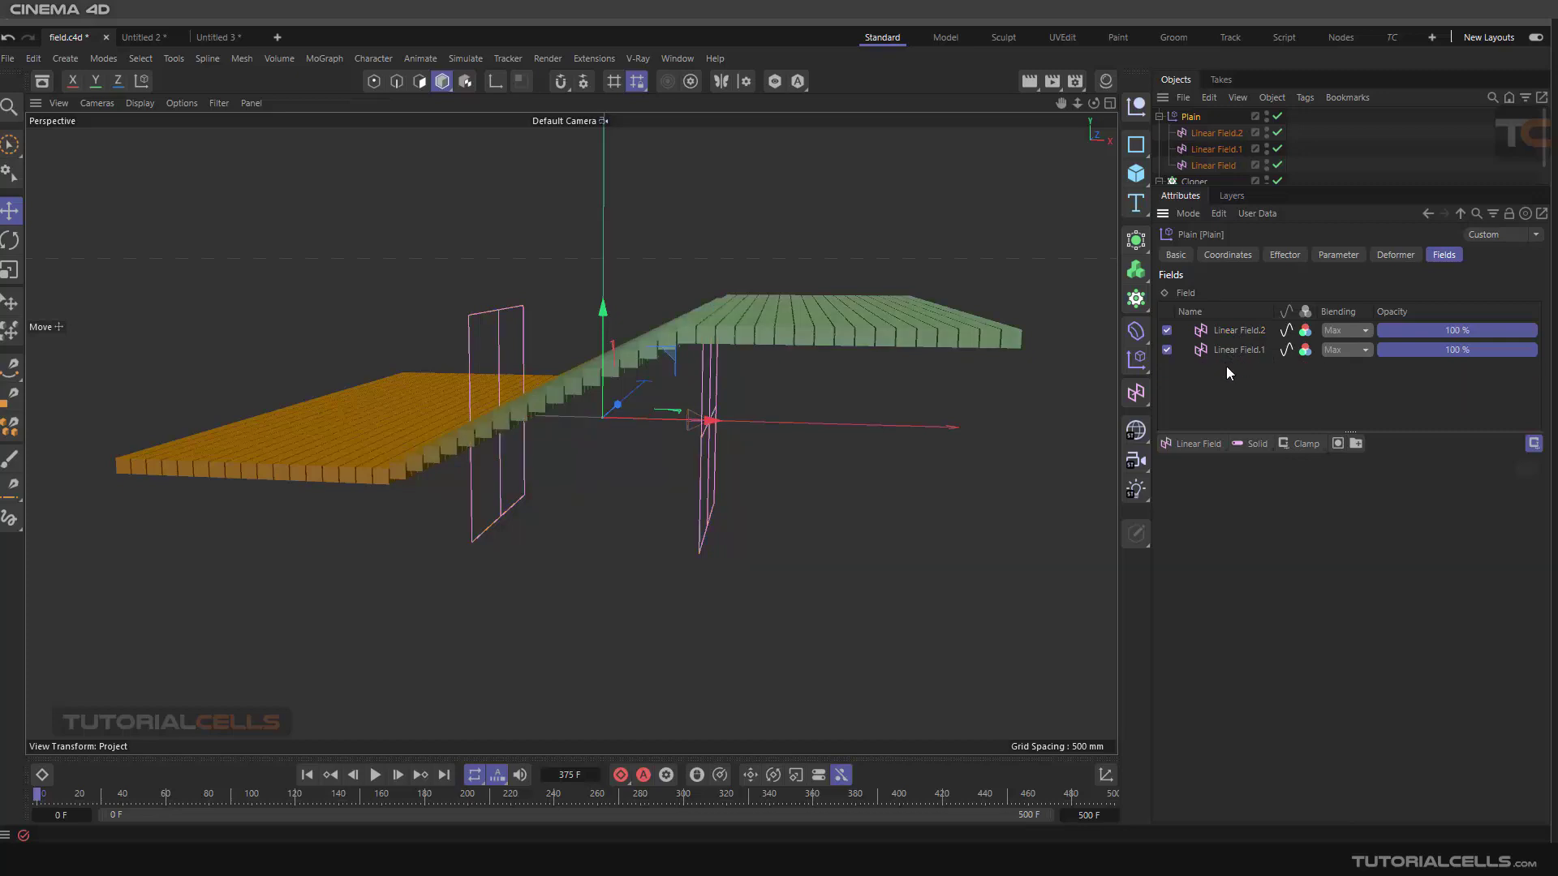
Select the remaining layers and set Linear Field.2's blending mode to Add
left_click(1231, 352)
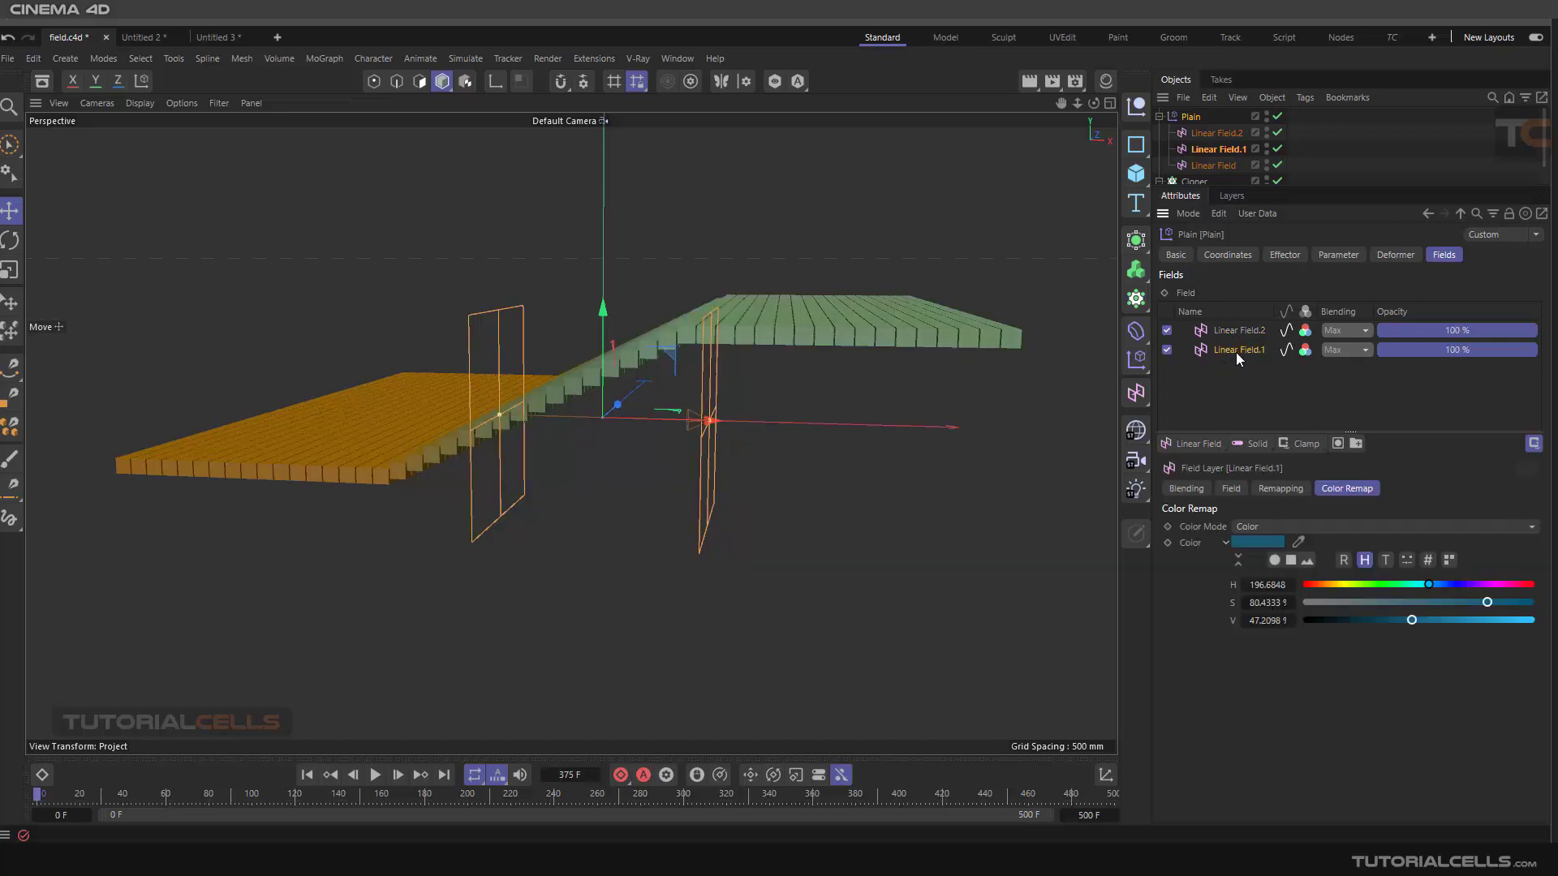
left_click(1239, 331)
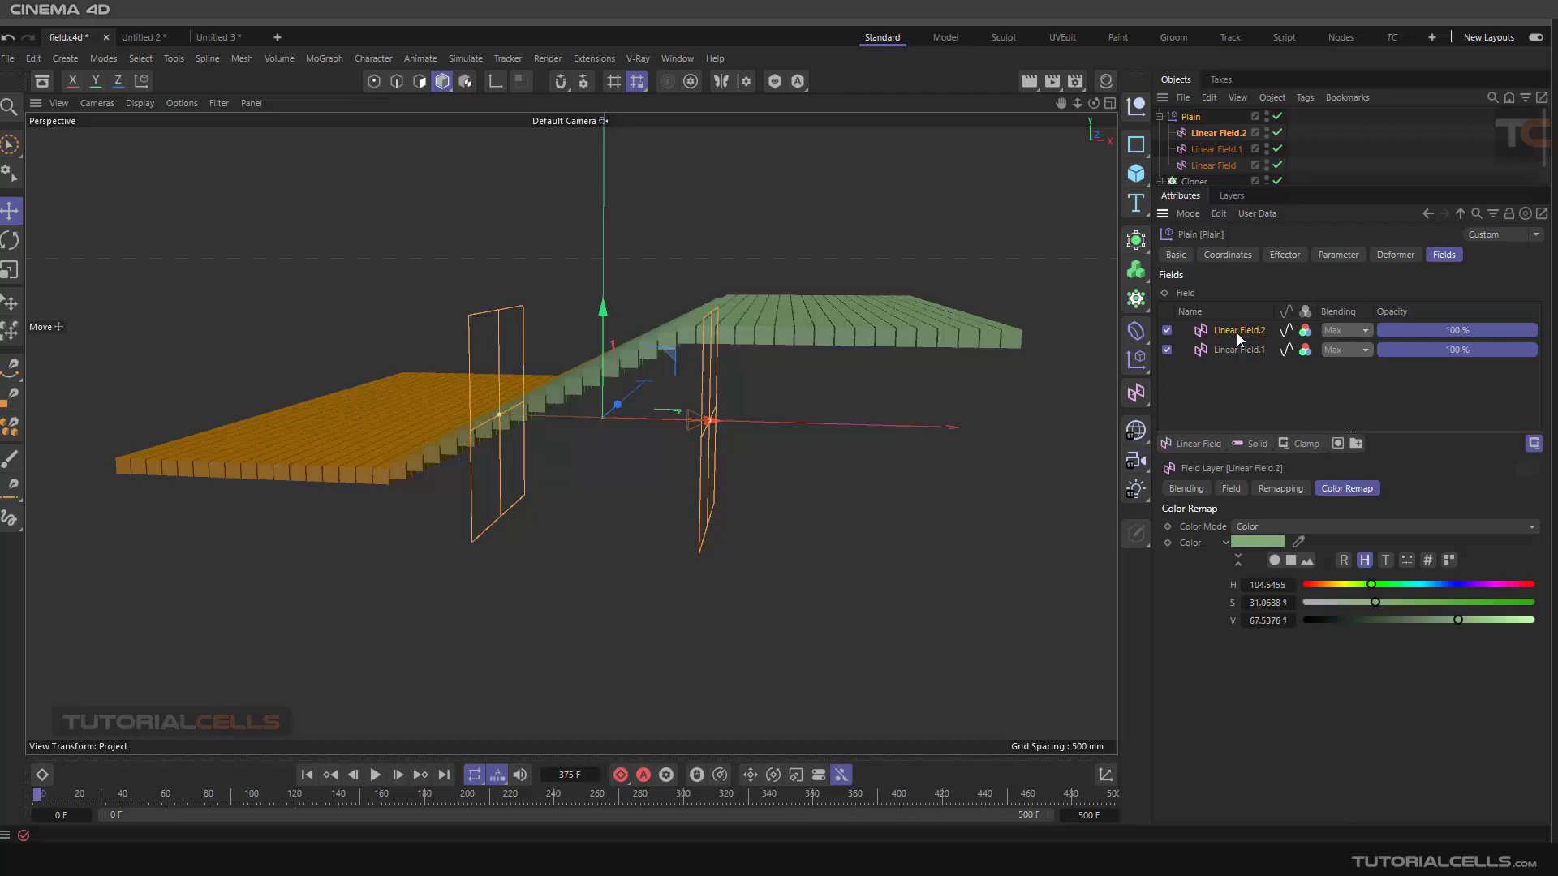
left_click(1352, 328)
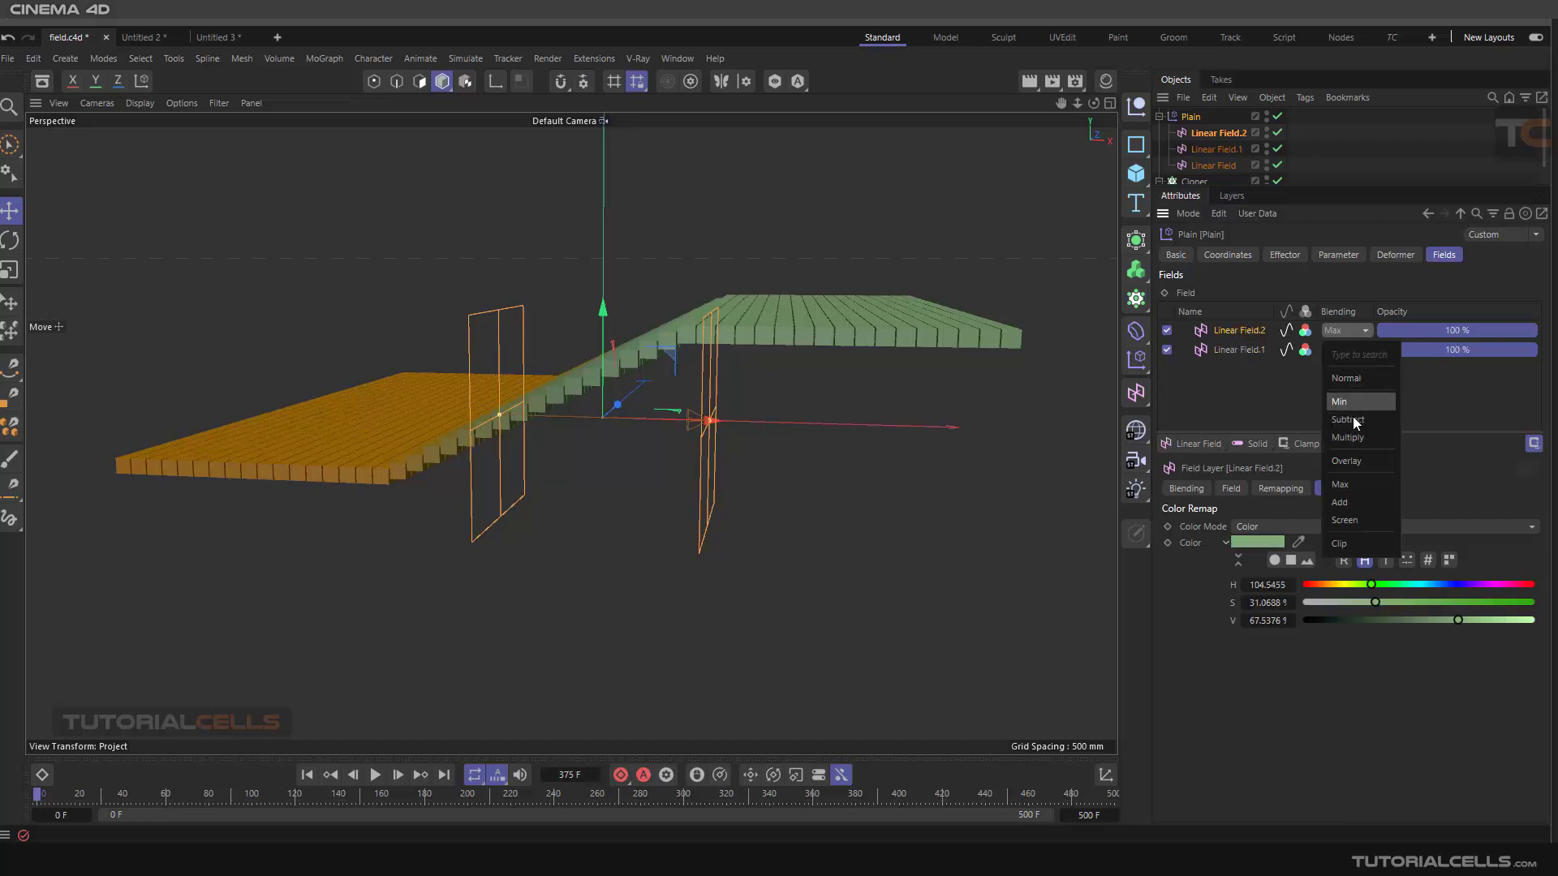
left_click(1352, 501)
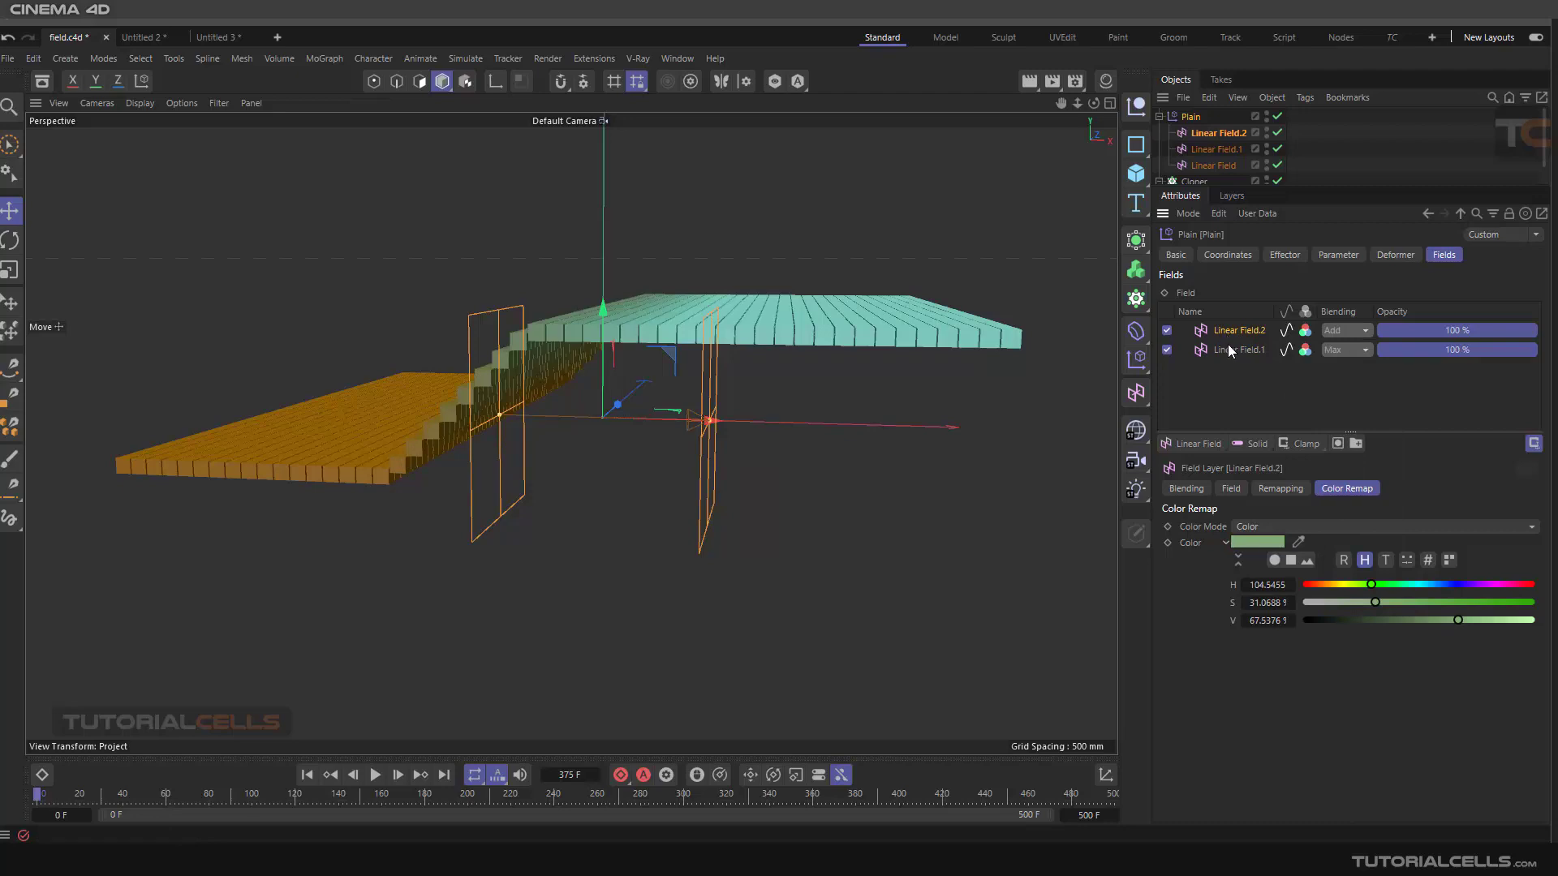
Disable value clamping for the Plain's field layer list
scroll(633, 358, "down", 3)
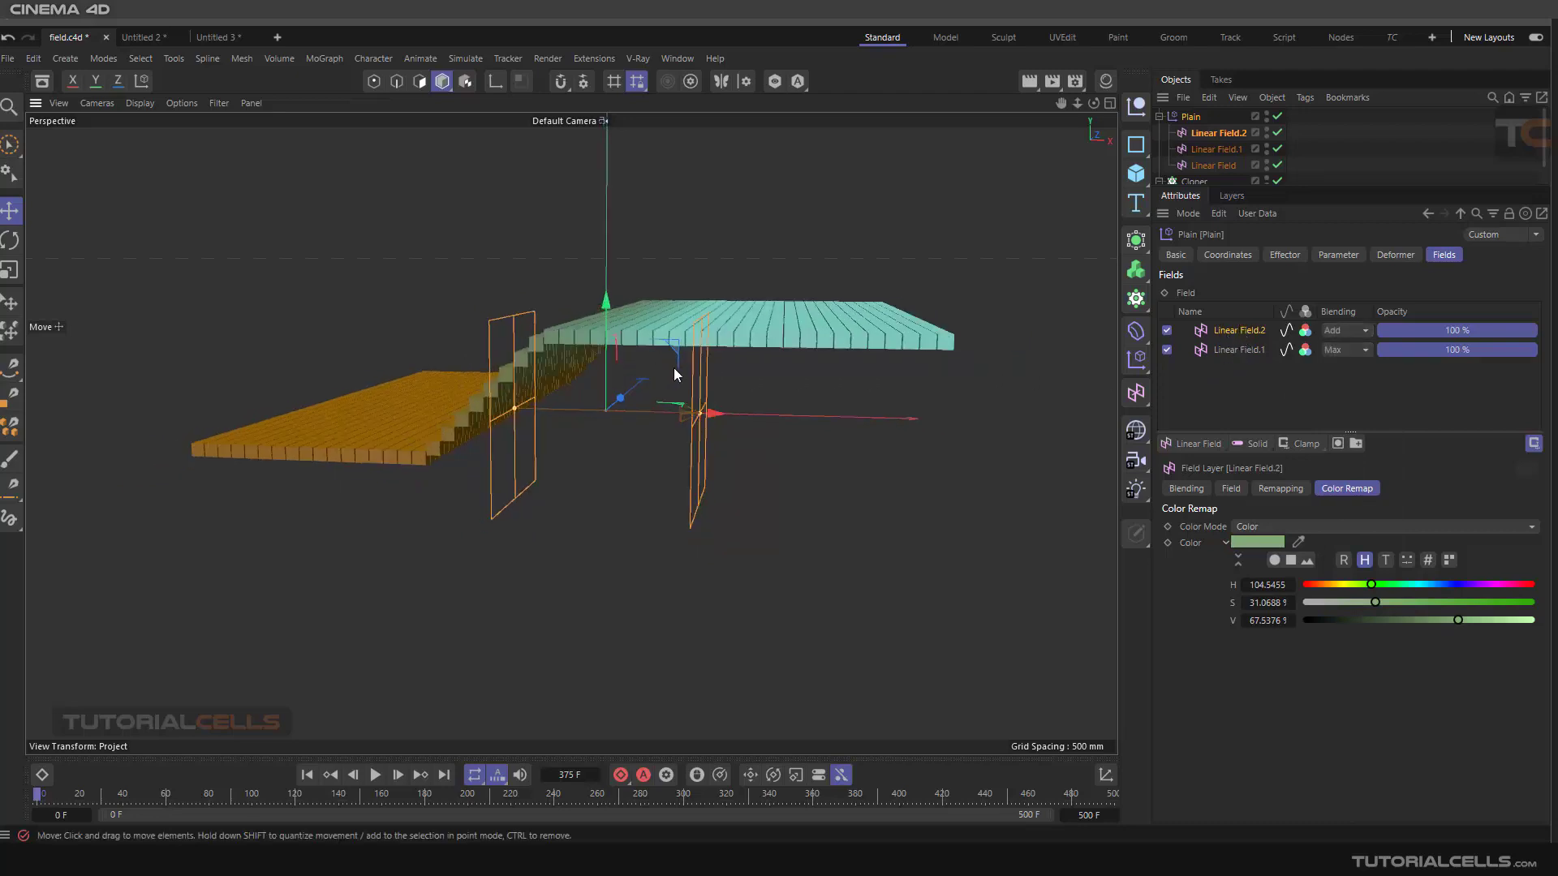
left_click(1533, 444)
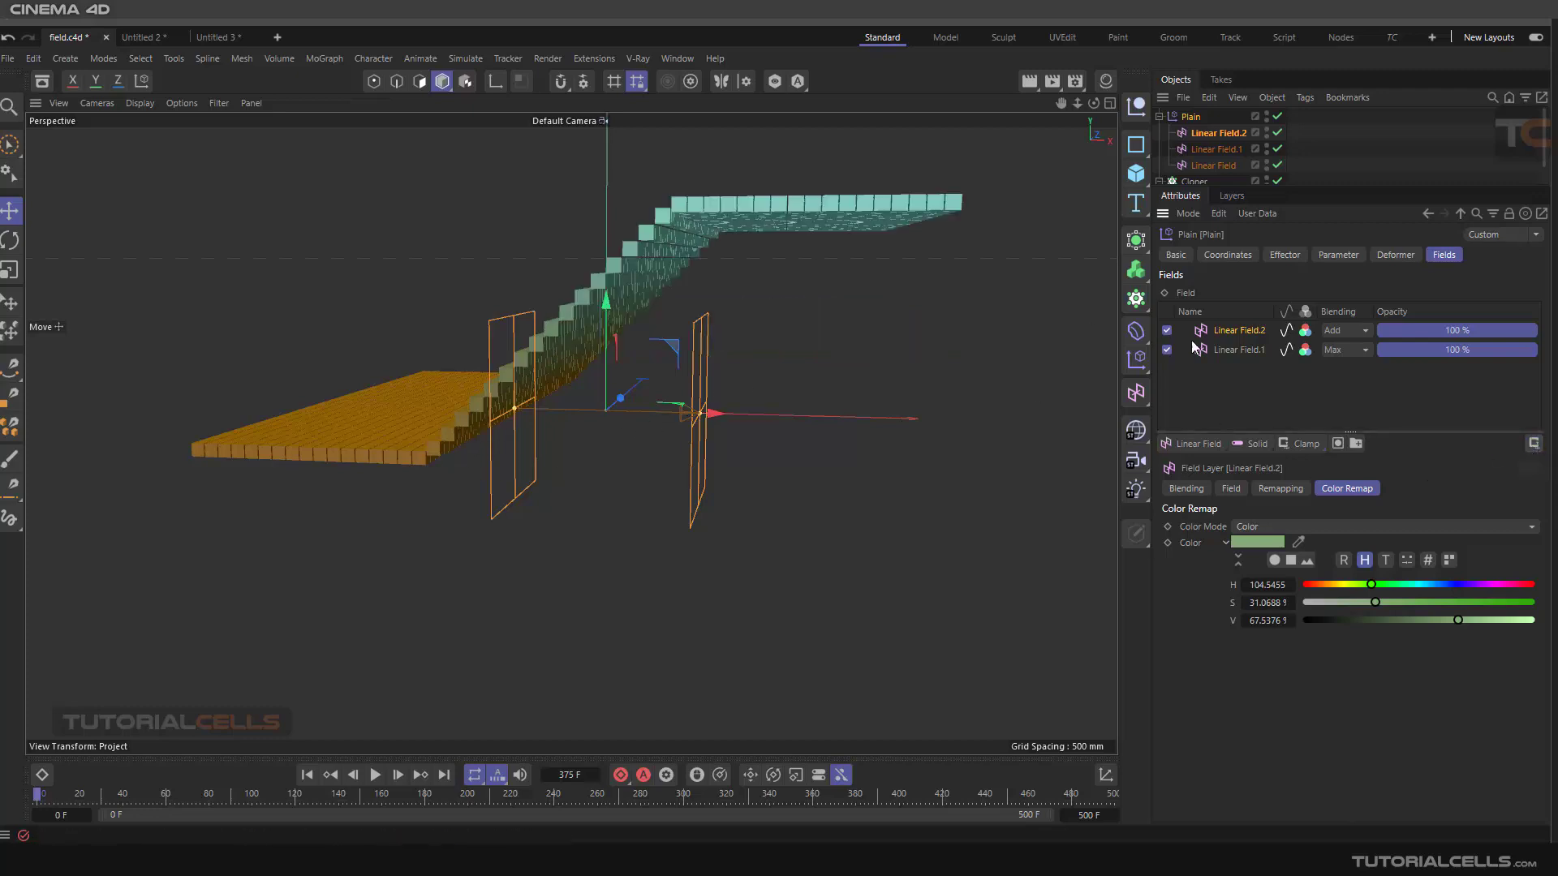
Select the Linear Field.1 layer and check its blending mode options without changing them
left_click(1226, 354)
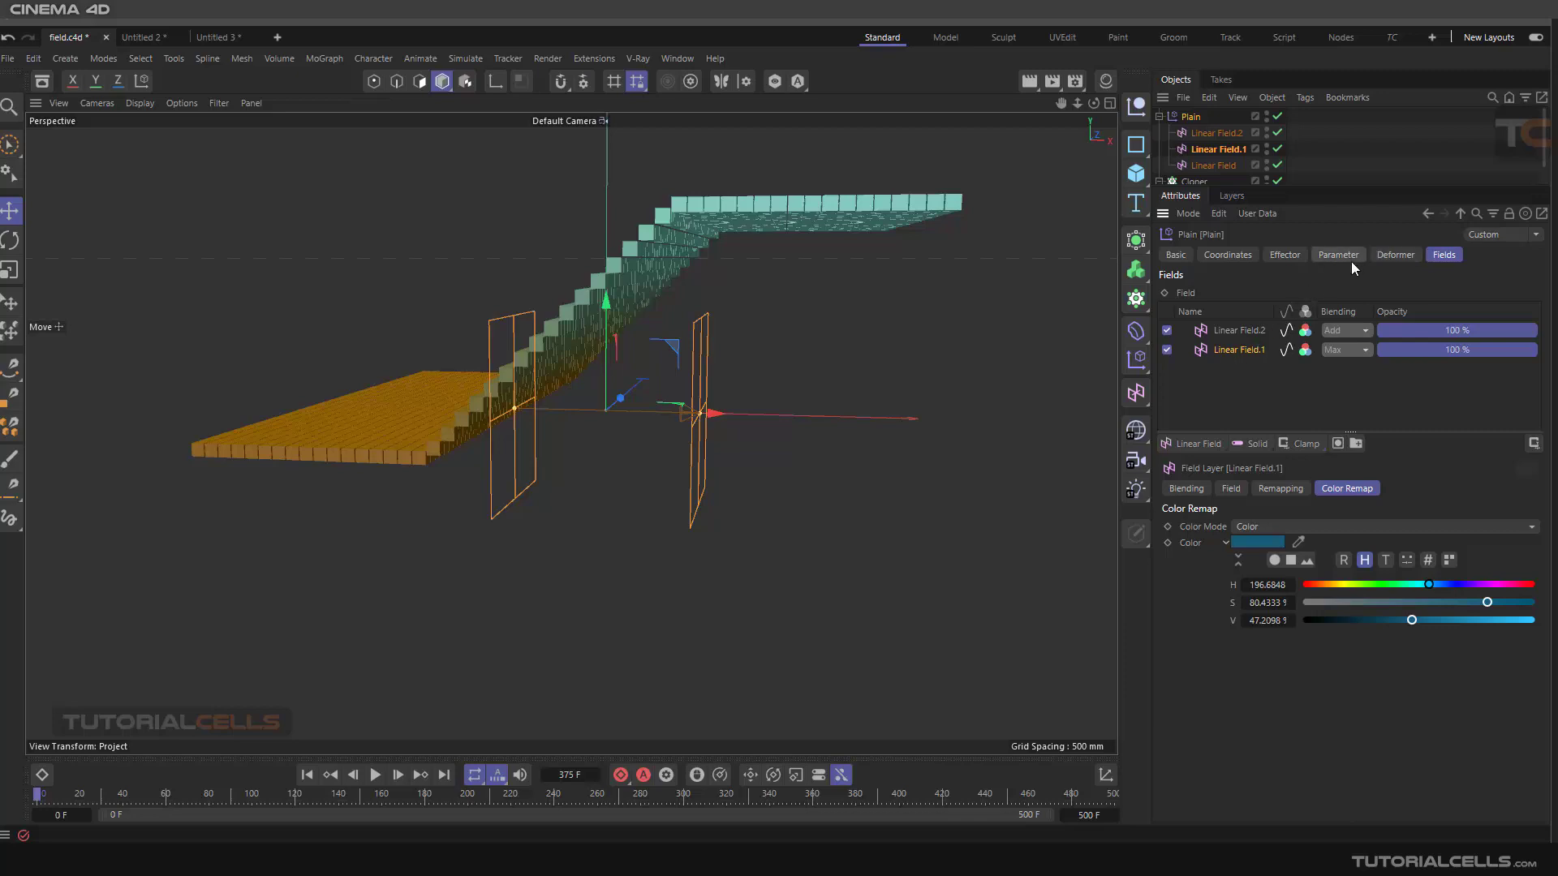
left_click(1344, 352)
left_click(1343, 353)
Toggle the field list's value clamping on and off again
left_click(1534, 445)
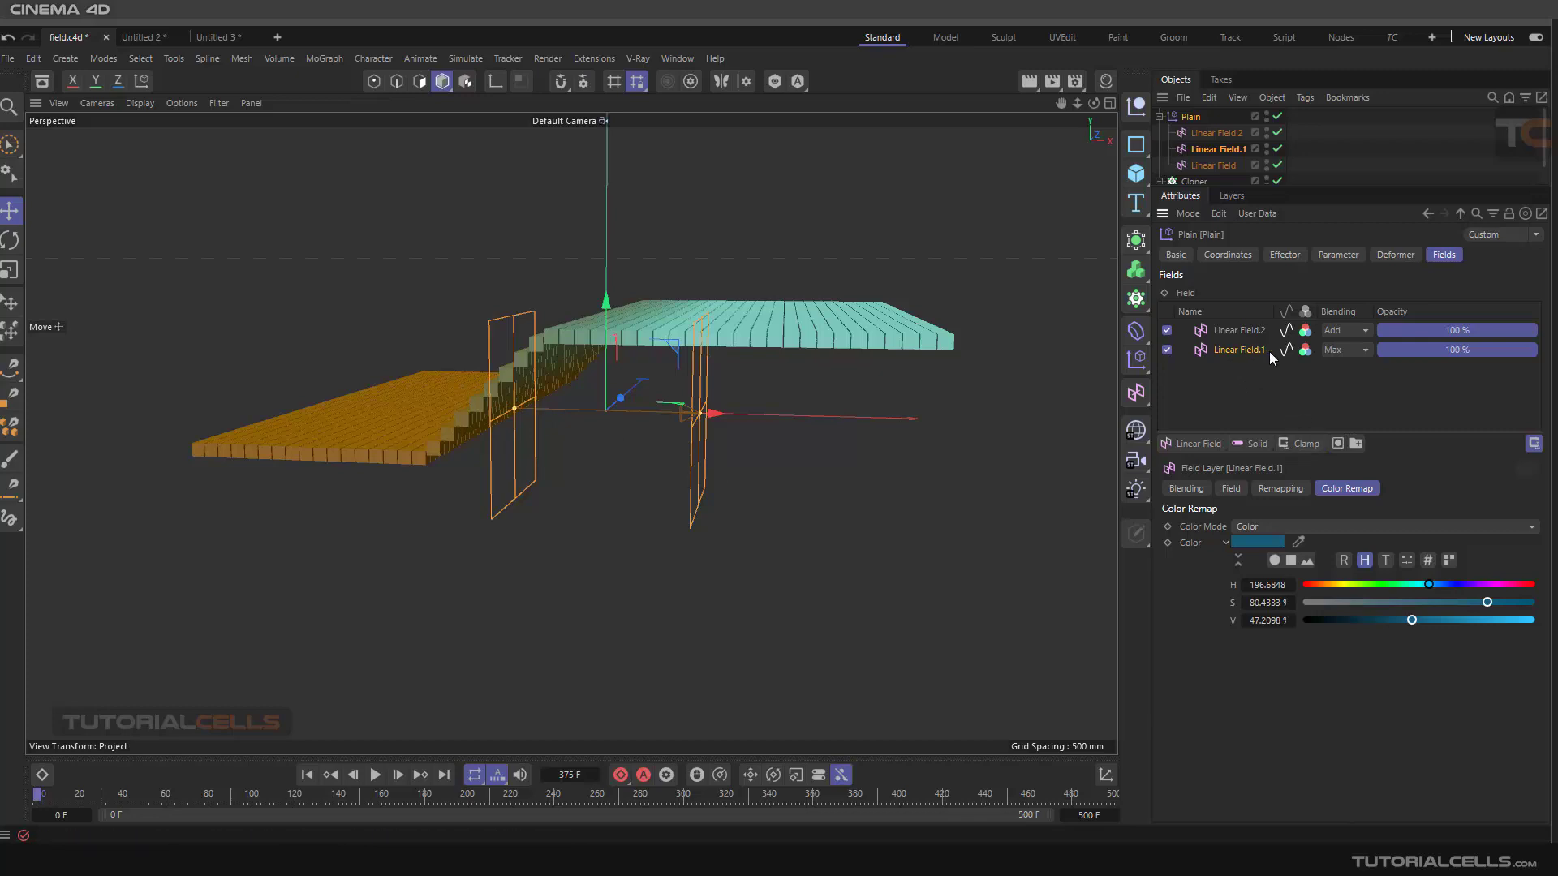
left_click(1533, 444)
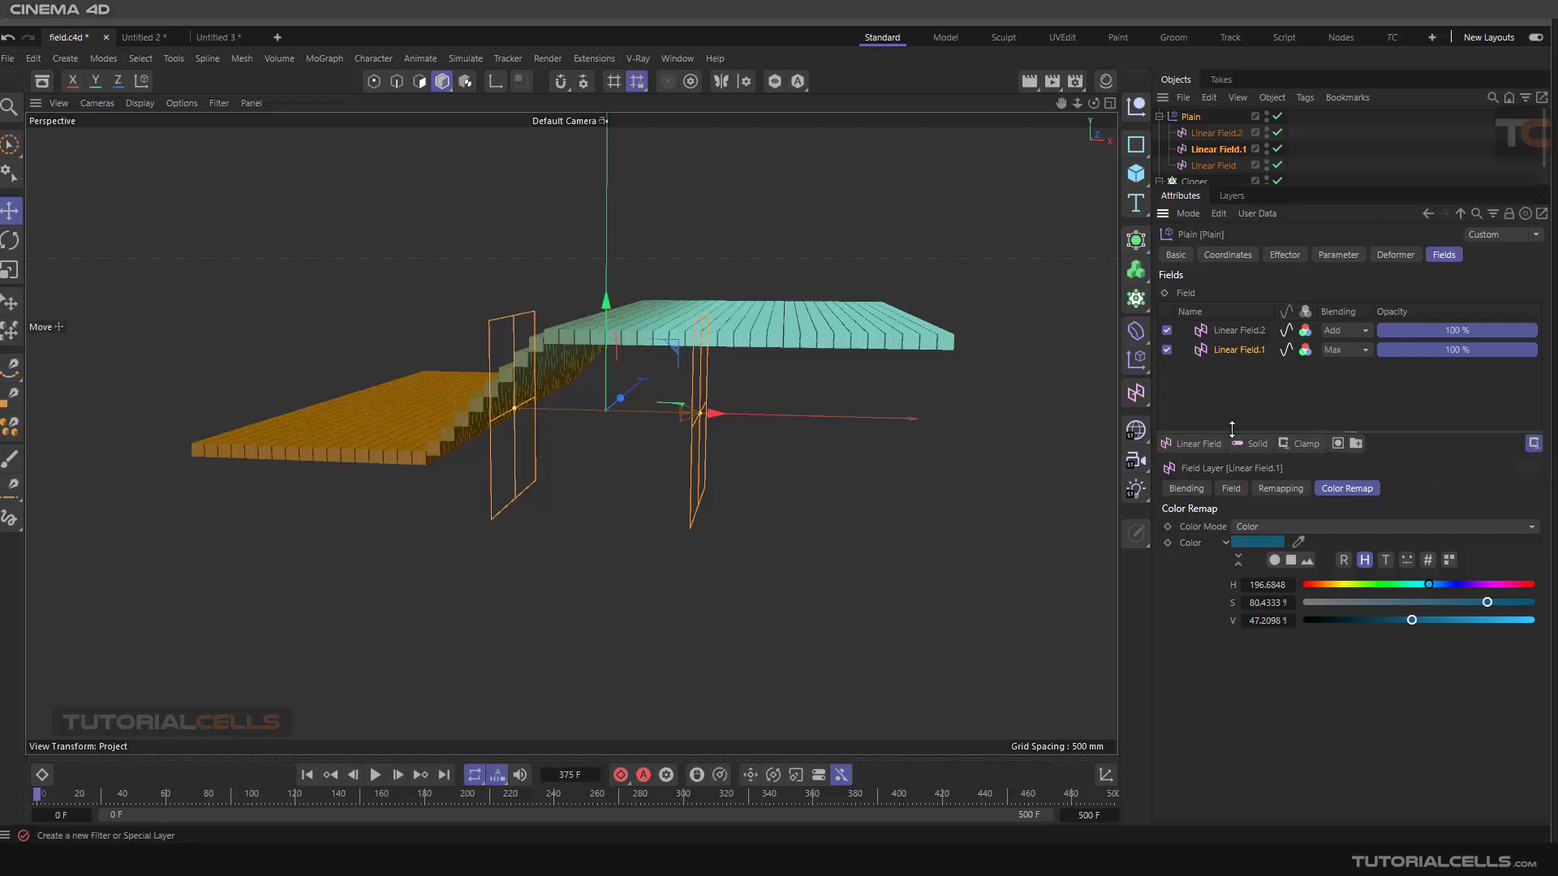